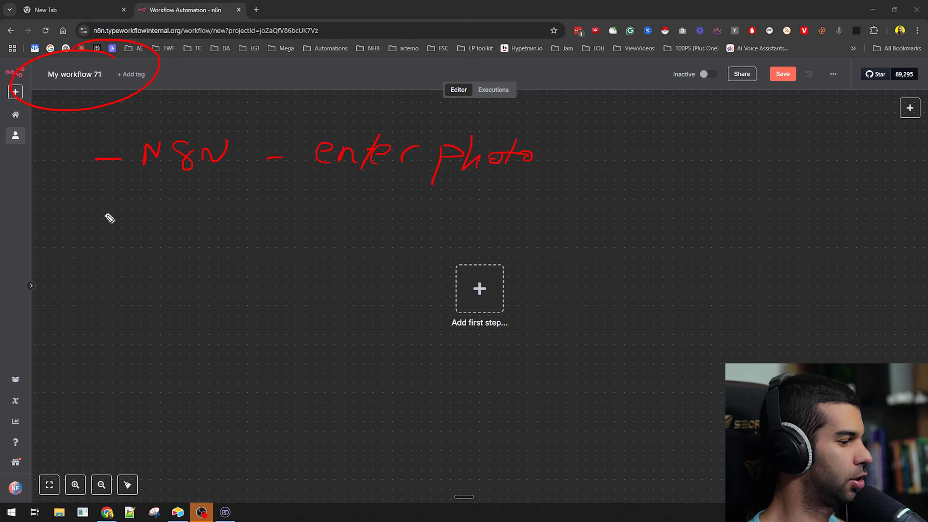
- Pen the 'create pro image' and 'image → video' plan items on screen
{"action": "mouse_move", "coordinate": [95, 211]}
{"action": "left_mouse_down"}
{"action": "mouse_move", "coordinate": [154, 226]}
{"action": "mouse_move", "coordinate": [184, 209]}
{"action": "left_mouse_up"}
{"action": "mouse_move", "coordinate": [203, 209]}
{"action": "left_mouse_down"}
{"action": "mouse_move", "coordinate": [190, 215]}
{"action": "mouse_move", "coordinate": [259, 207]}
{"action": "mouse_move", "coordinate": [422, 216]}
{"action": "mouse_move", "coordinate": [403, 220]}
{"action": "left_mouse_up"}
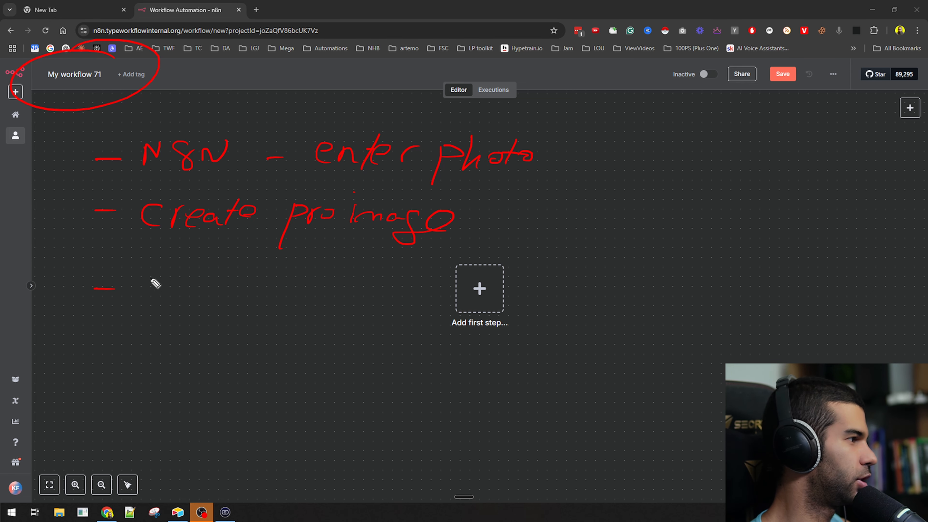
{"action": "mouse_move", "coordinate": [169, 301]}
{"action": "left_mouse_down"}
{"action": "mouse_move", "coordinate": [208, 297]}
{"action": "mouse_move", "coordinate": [219, 313]}
{"action": "mouse_move", "coordinate": [234, 291]}
{"action": "mouse_move", "coordinate": [267, 297]}
{"action": "left_mouse_up"}
{"action": "left_click_drag", "start_coordinate": [302, 285], "coordinate": [379, 290]}
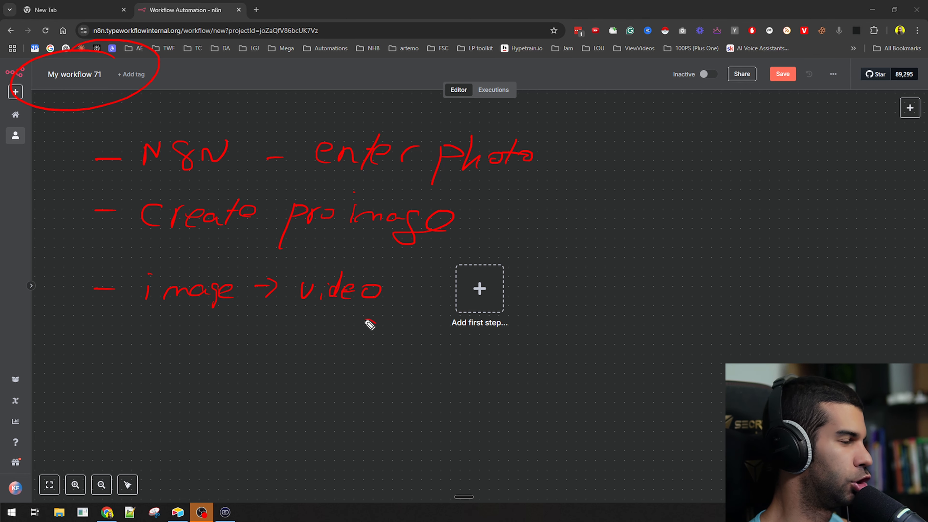
{"action": "left_click_drag", "start_coordinate": [369, 324], "coordinate": [307, 349]}
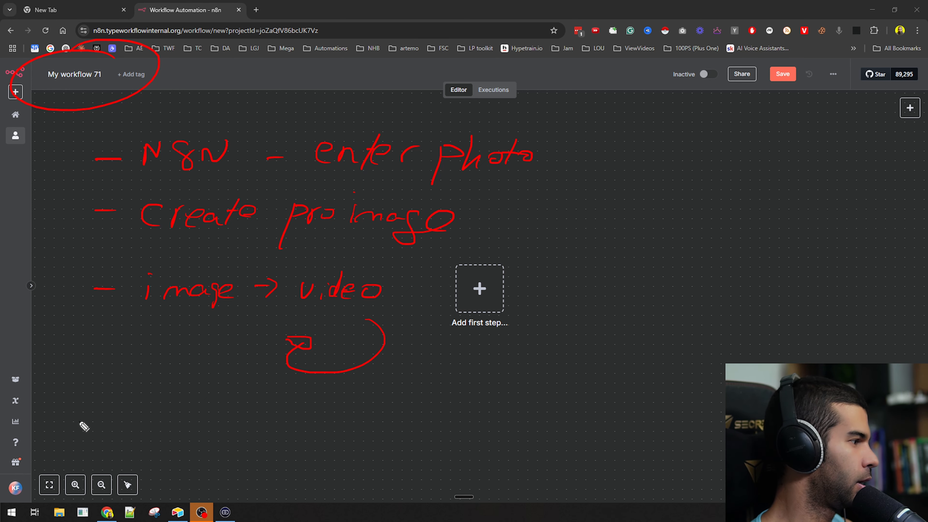
{"action": "left_click_drag", "start_coordinate": [79, 421], "coordinate": [111, 418]}
{"action": "mouse_move", "coordinate": [169, 401]}
{"action": "left_mouse_down"}
{"action": "mouse_move", "coordinate": [139, 420]}
{"action": "mouse_move", "coordinate": [228, 409]}
{"action": "mouse_move", "coordinate": [295, 416]}
{"action": "left_mouse_up"}
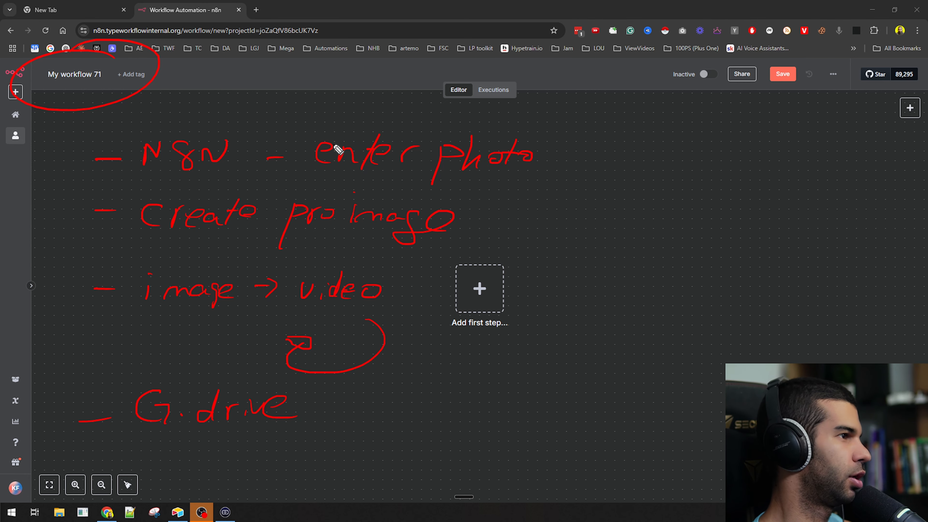
- Underline 'enter photo' and add G.drive and email (sends the video) plan items
{"action": "left_click_drag", "start_coordinate": [341, 189], "coordinate": [450, 186]}
{"action": "left_click_drag", "start_coordinate": [463, 175], "coordinate": [518, 169]}
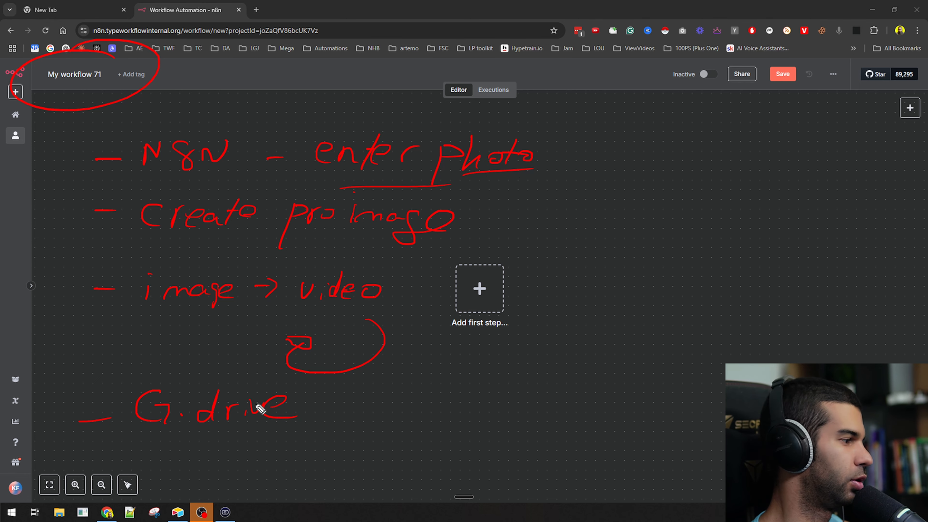
{"action": "left_click_drag", "start_coordinate": [398, 406], "coordinate": [411, 406]}
{"action": "left_click_drag", "start_coordinate": [431, 412], "coordinate": [524, 412]}
{"action": "left_click_drag", "start_coordinate": [538, 389], "coordinate": [540, 422]}
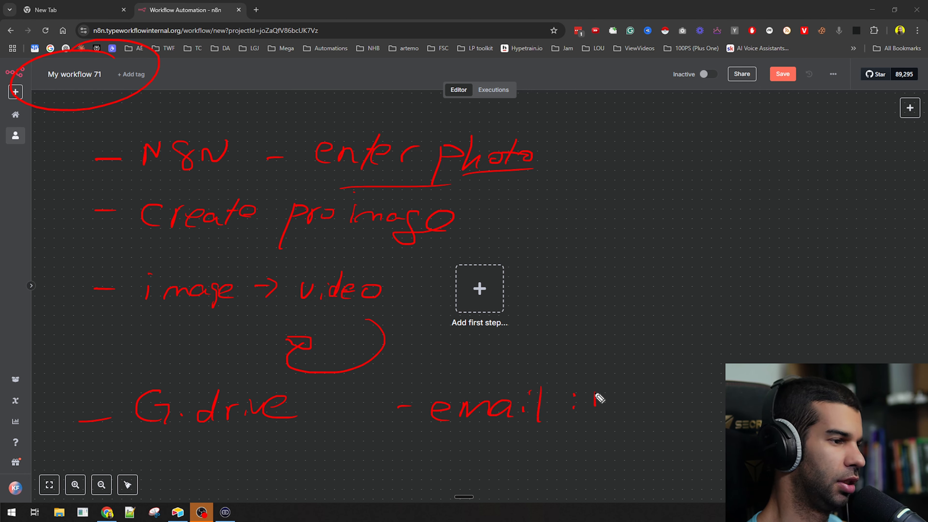
{"action": "left_click_drag", "start_coordinate": [637, 406], "coordinate": [673, 398]}
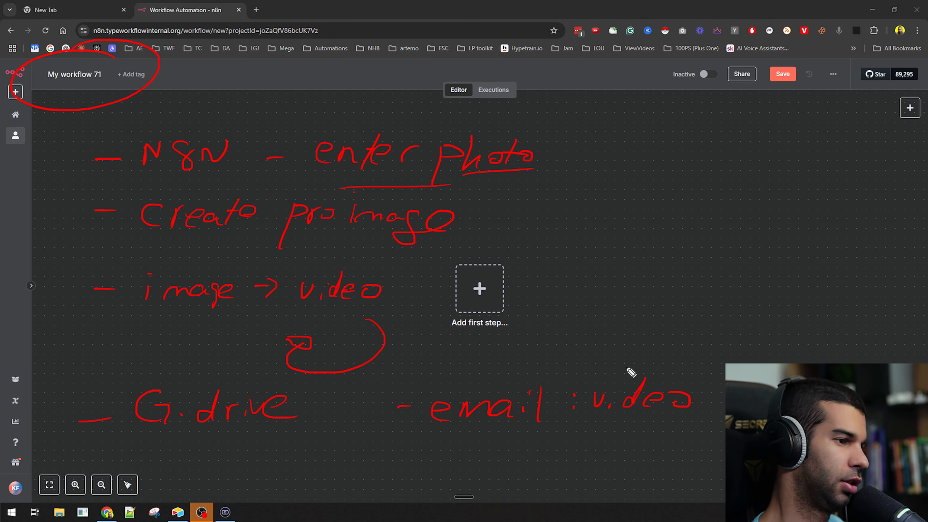
{"action": "left_click_drag", "start_coordinate": [640, 355], "coordinate": [712, 345]}
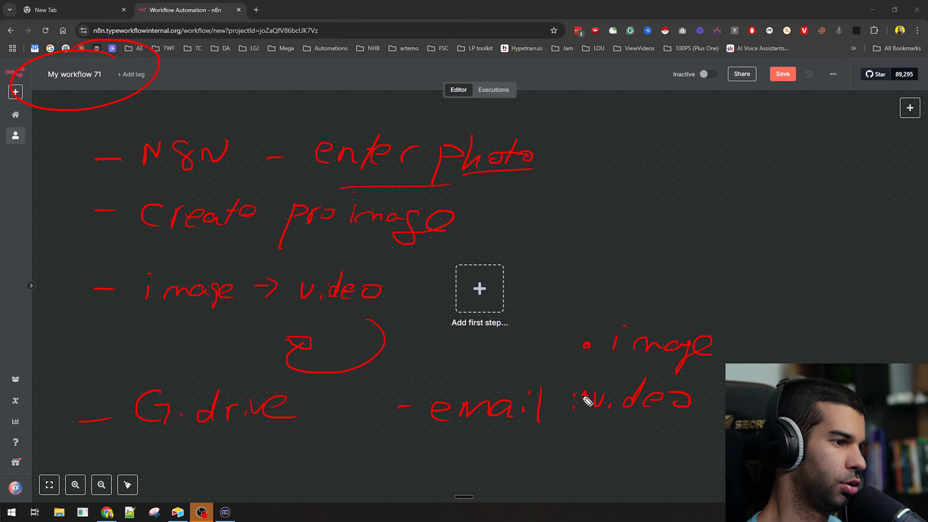
- Add image bullets, box the image/image/video list, then clear all pen notes
{"action": "left_click", "coordinate": [590, 291]}
{"action": "mouse_move", "coordinate": [630, 282]}
{"action": "left_mouse_down"}
{"action": "mouse_move", "coordinate": [710, 292]}
{"action": "mouse_move", "coordinate": [719, 304]}
{"action": "mouse_move", "coordinate": [747, 281]}
{"action": "left_mouse_up"}
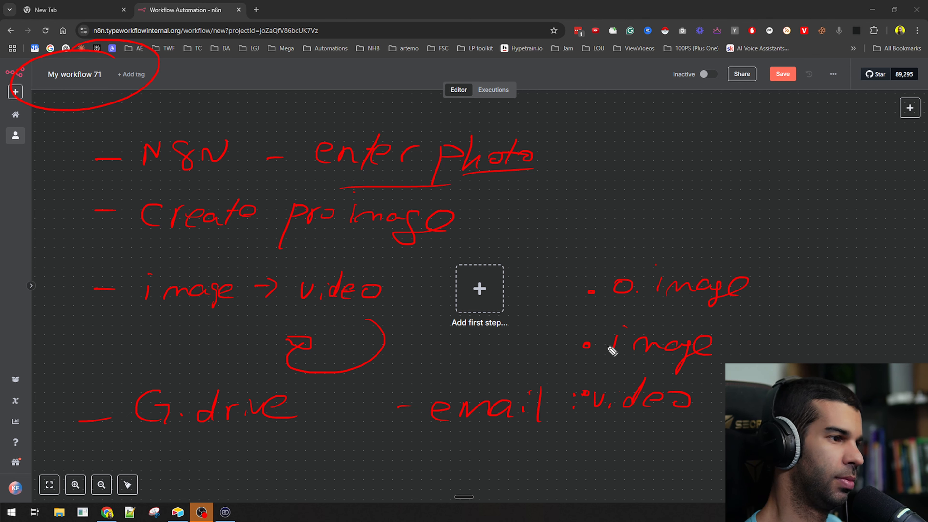
{"action": "left_click_drag", "start_coordinate": [599, 340], "coordinate": [607, 344]}
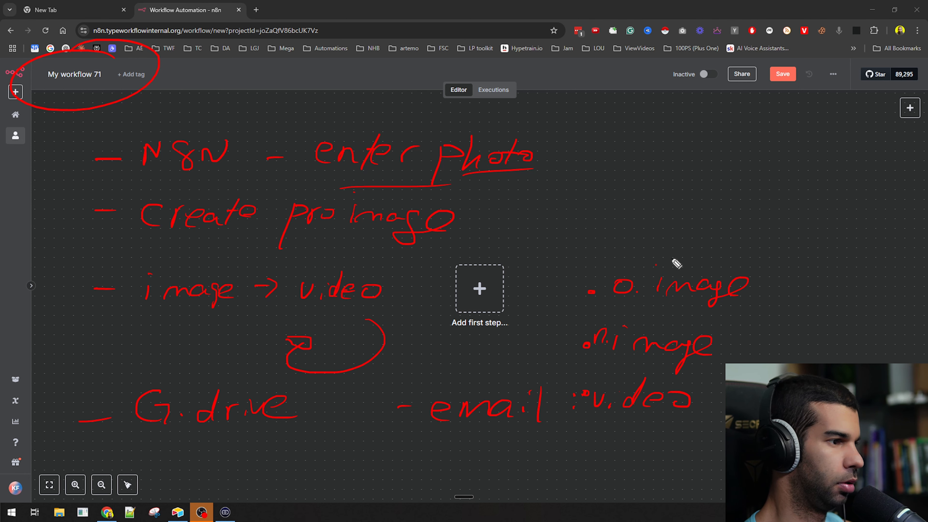
{"action": "mouse_move", "coordinate": [677, 264]}
{"action": "left_mouse_down"}
{"action": "mouse_move", "coordinate": [534, 426]}
{"action": "mouse_move", "coordinate": [807, 269]}
{"action": "mouse_move", "coordinate": [637, 266]}
{"action": "left_mouse_up"}
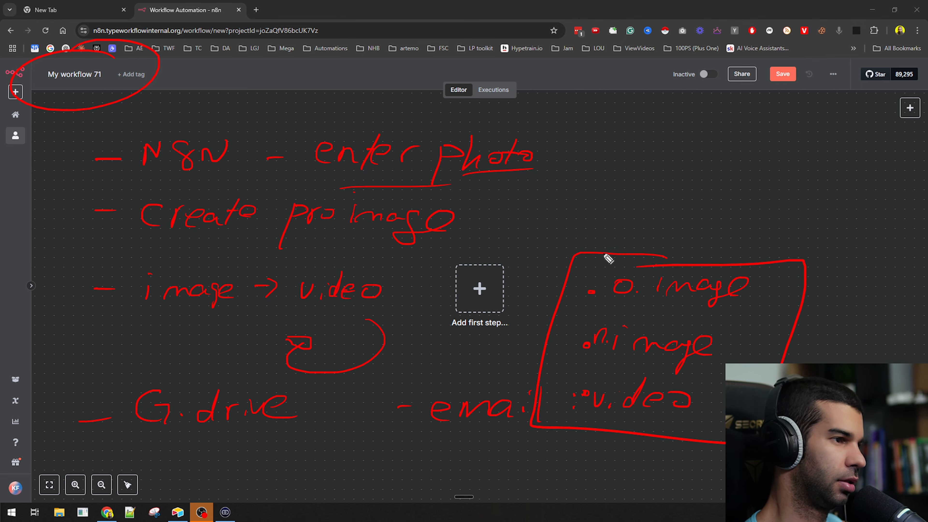
{"action": "mouse_move", "coordinate": [607, 181]}
{"action": "left_mouse_down"}
{"action": "mouse_move", "coordinate": [631, 197]}
{"action": "mouse_move", "coordinate": [607, 228]}
{"action": "left_mouse_up"}
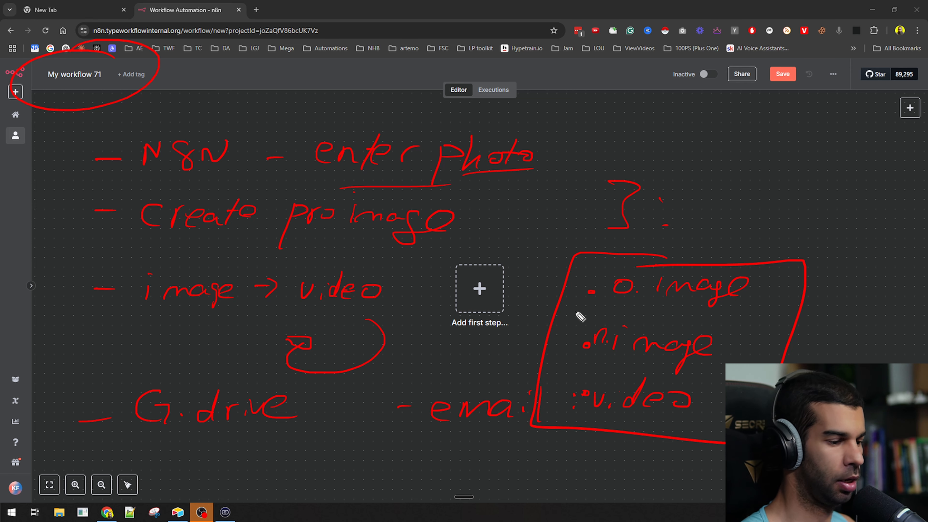
{"action": "key", "text": "ctrl+shift+7"}
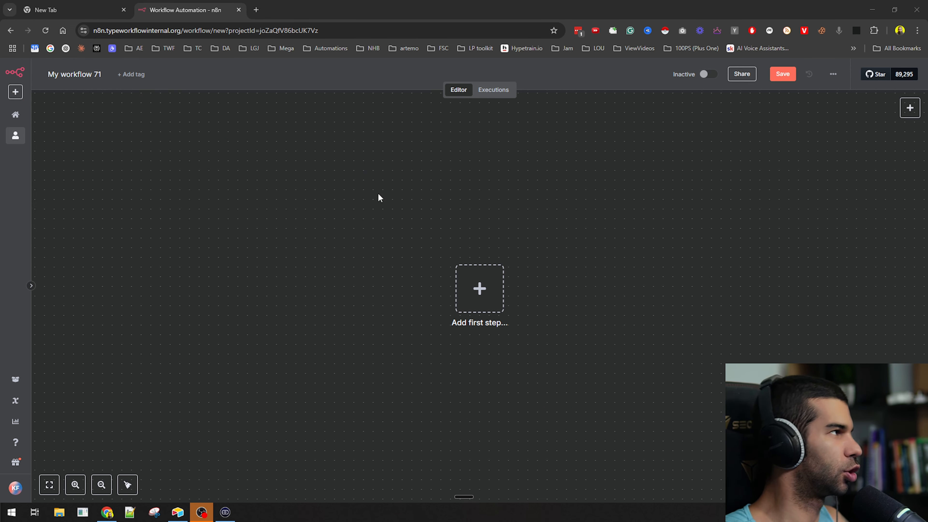
- Close the empty browser tab and add an n8n Form submission trigger as the first step
{"action": "left_click", "coordinate": [73, 10]}
{"action": "key", "text": "ctrl+w"}
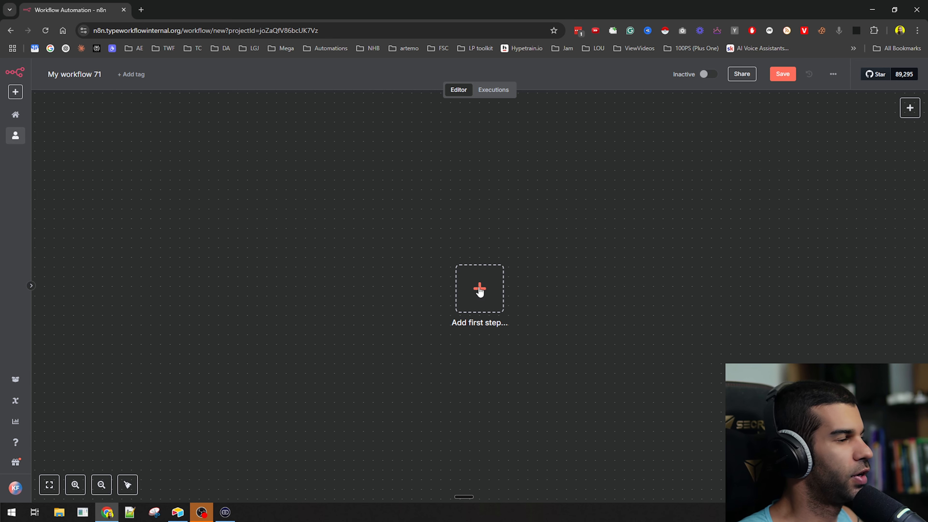
{"action": "left_click", "coordinate": [307, 224]}
{"action": "type", "text": "form"}
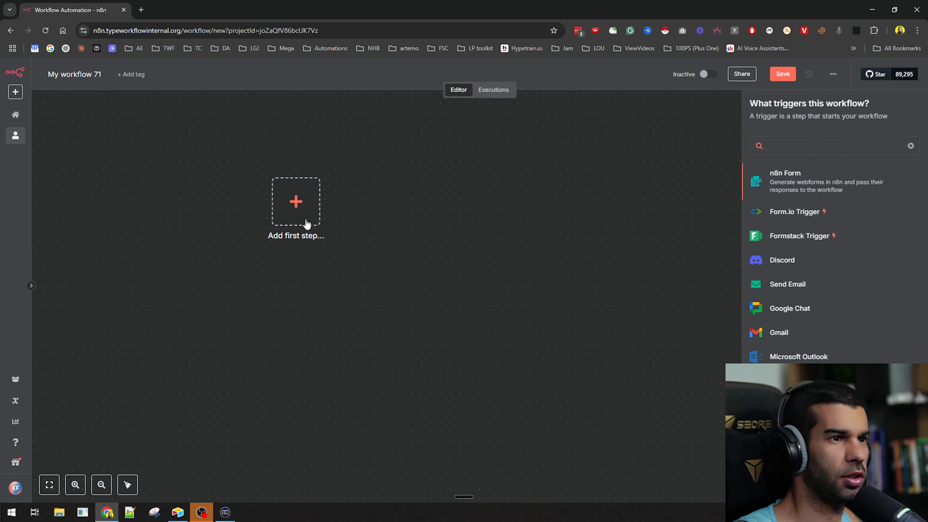
{"action": "key", "text": "Return"}
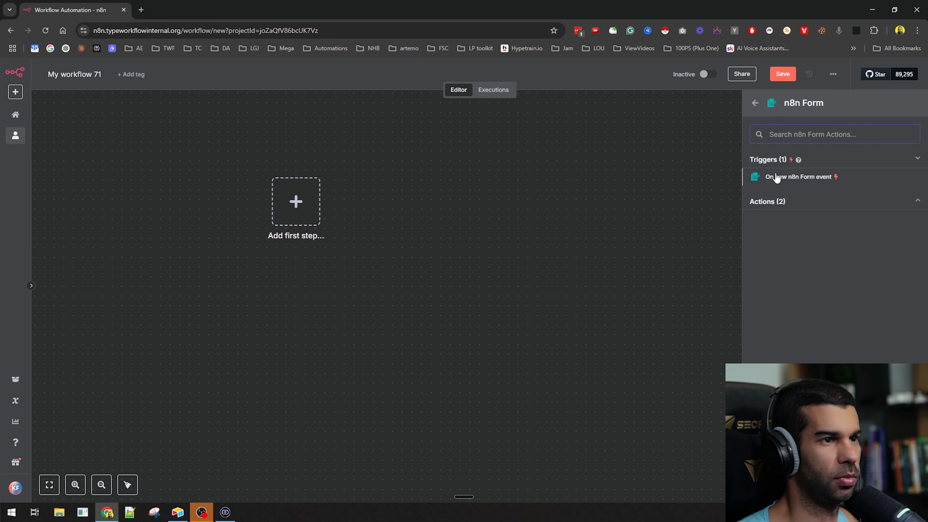
{"action": "left_click", "coordinate": [783, 178]}
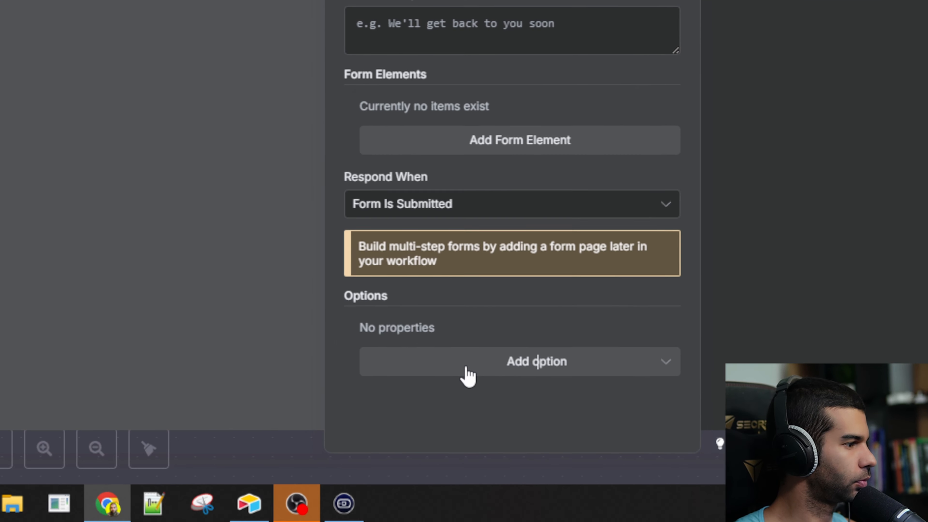
- Add the Append n8n Attribution form option and switch it off
{"action": "left_click", "coordinate": [284, 445]}
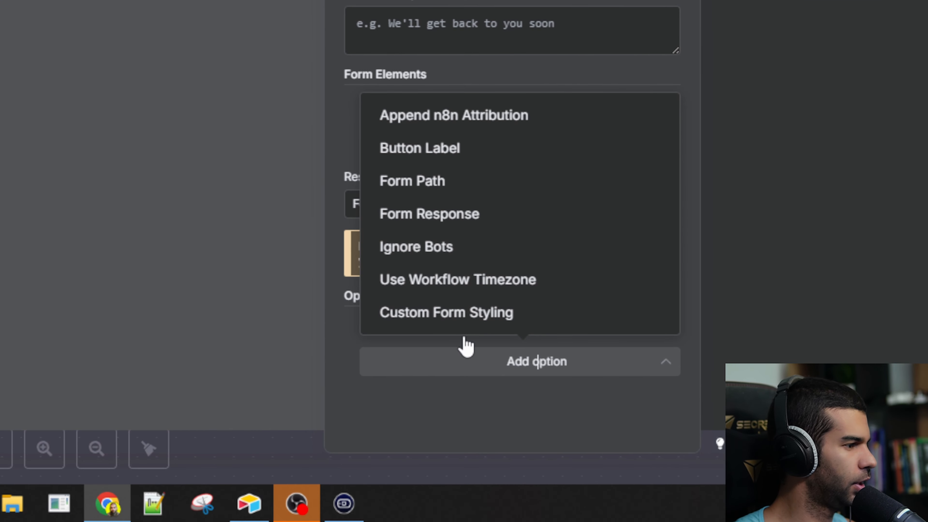
{"action": "left_click", "coordinate": [452, 118]}
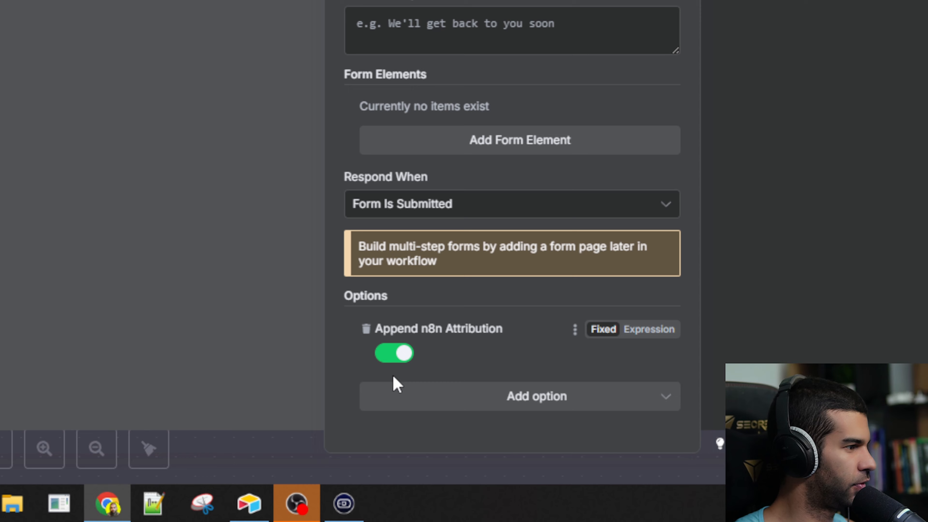
{"action": "left_click", "coordinate": [390, 355]}
{"action": "left_click", "coordinate": [461, 398]}
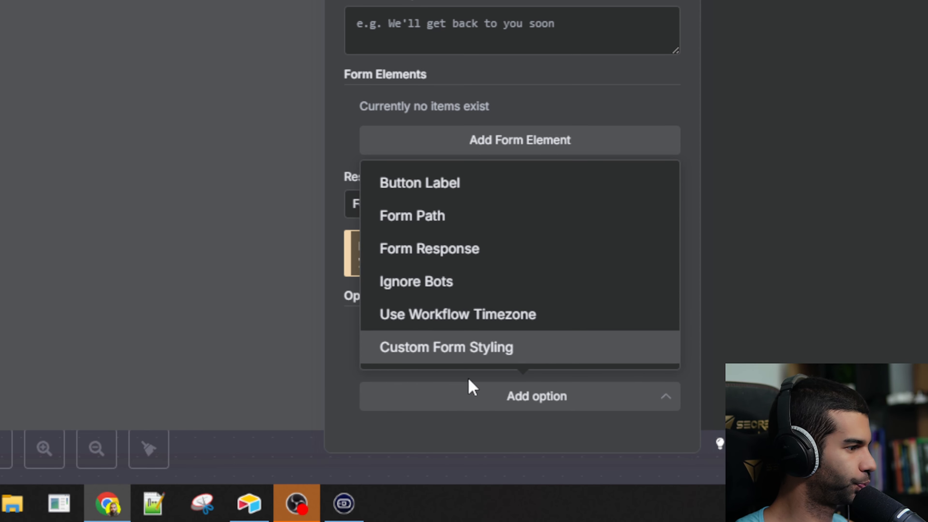
{"action": "left_click", "coordinate": [307, 172]}
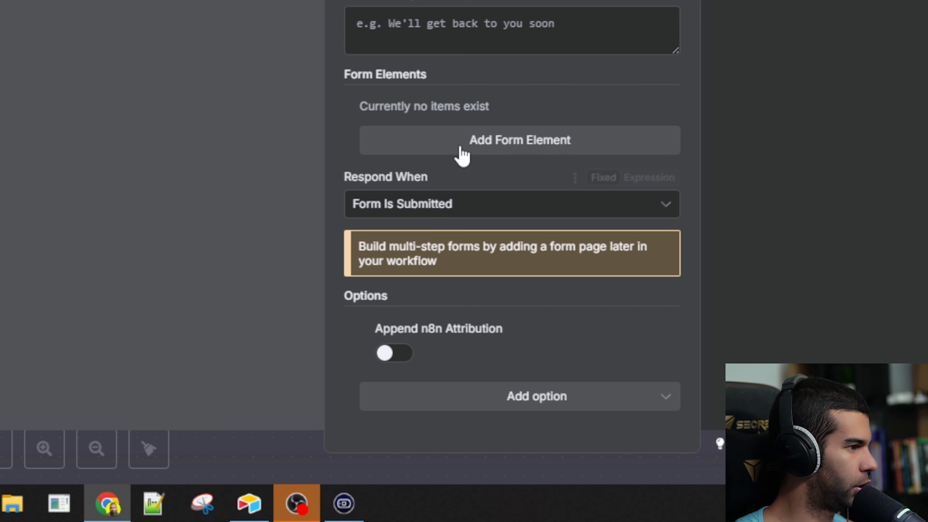
{"action": "left_click", "coordinate": [493, 402]}
{"action": "left_click", "coordinate": [334, 152]}
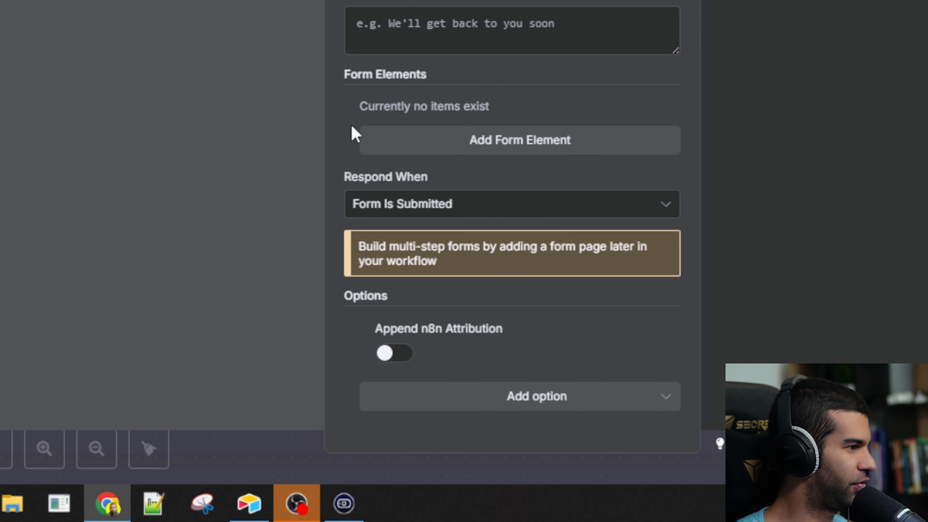
- Add a file upload form field named 'Image'
{"action": "left_click", "coordinate": [424, 140]}
{"action": "scroll", "coordinate": [464, 183], "scroll_direction": "down", "scroll_amount": 5}
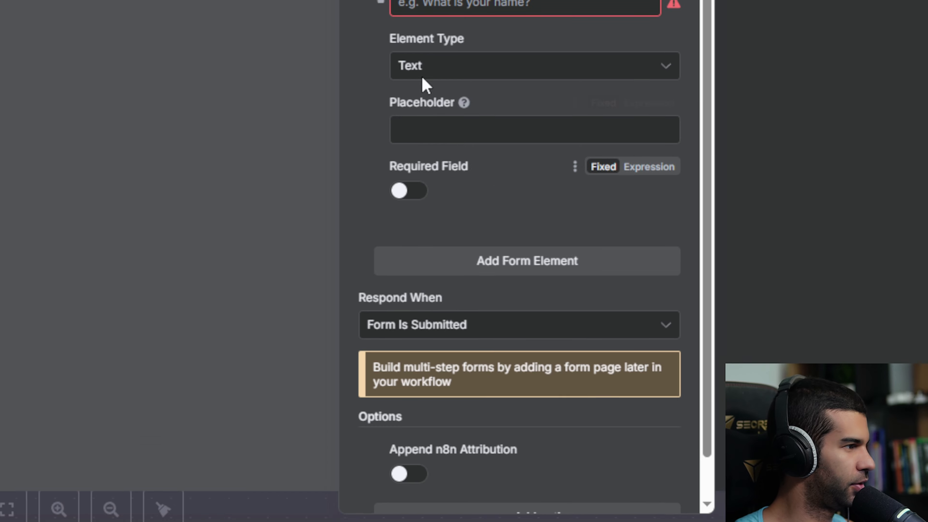
{"action": "left_click", "coordinate": [424, 11]}
{"action": "scroll", "coordinate": [534, 408], "scroll_direction": "down", "scroll_amount": 3}
{"action": "left_click", "coordinate": [483, 371]}
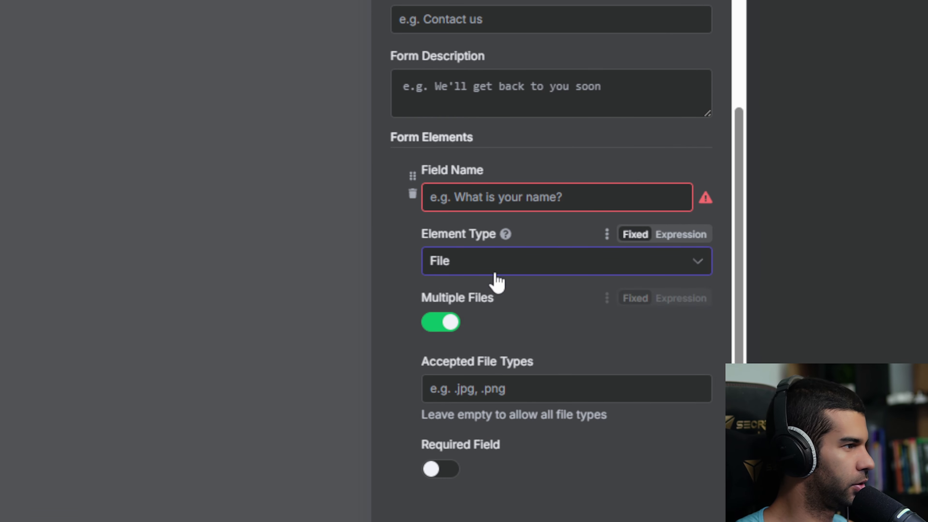
{"action": "left_click", "coordinate": [487, 194]}
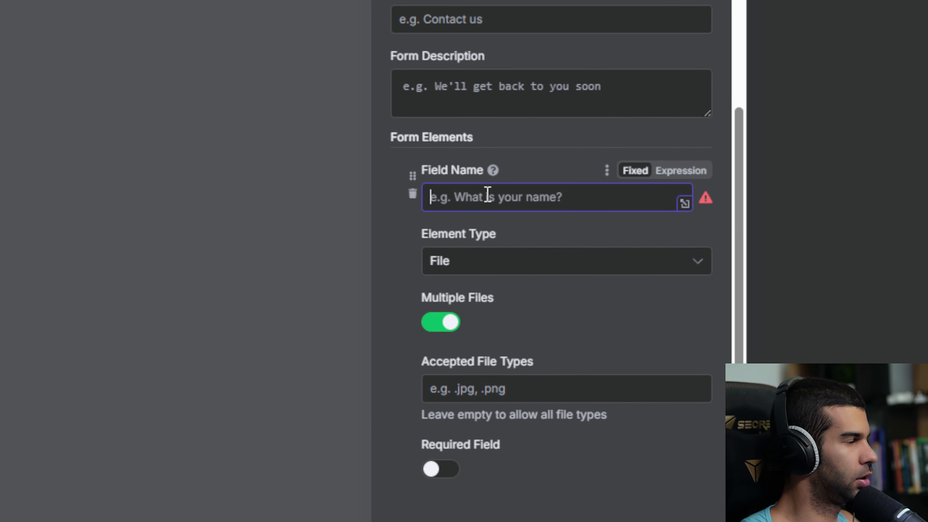
{"action": "type", "text": "Image"}
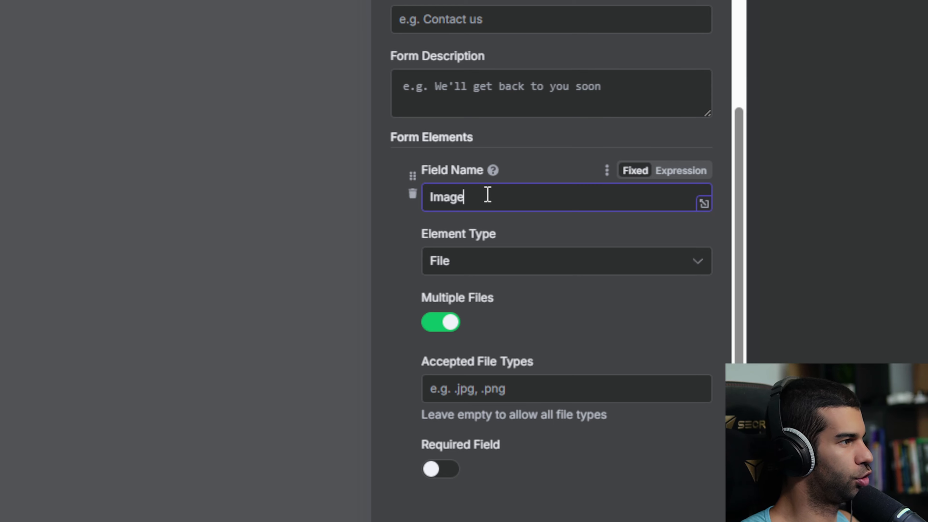
{"action": "left_click", "coordinate": [515, 380]}
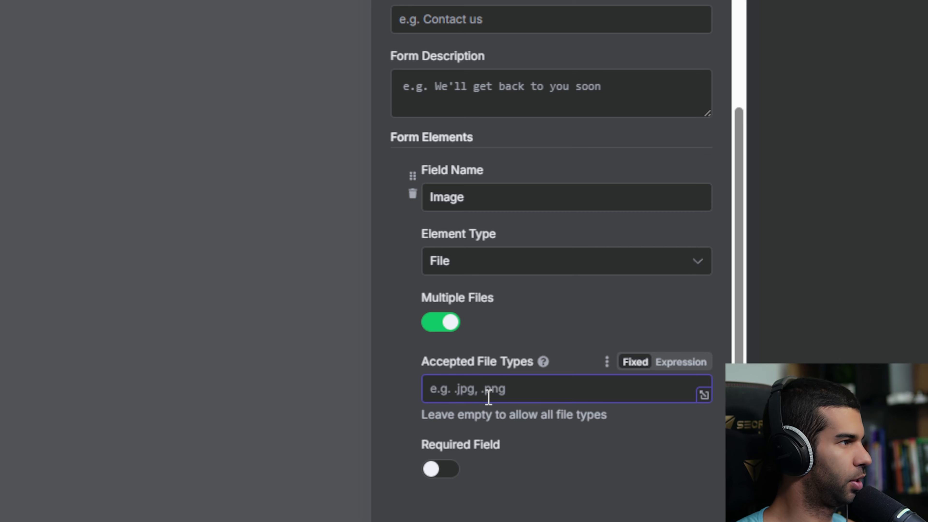
{"action": "scroll", "coordinate": [489, 402], "scroll_direction": "down", "scroll_amount": 3}
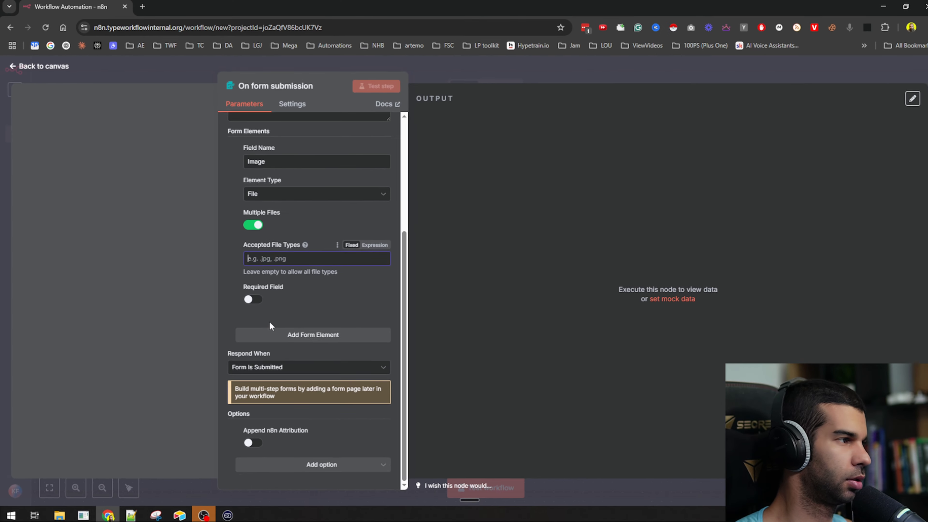
{"action": "scroll", "coordinate": [463, 365], "scroll_direction": "up", "scroll_amount": 2}
{"action": "scroll", "coordinate": [463, 365], "scroll_direction": "down", "scroll_amount": 2}
- Add a name field with a placeholder and mark it required
{"action": "left_click", "coordinate": [525, 406]}
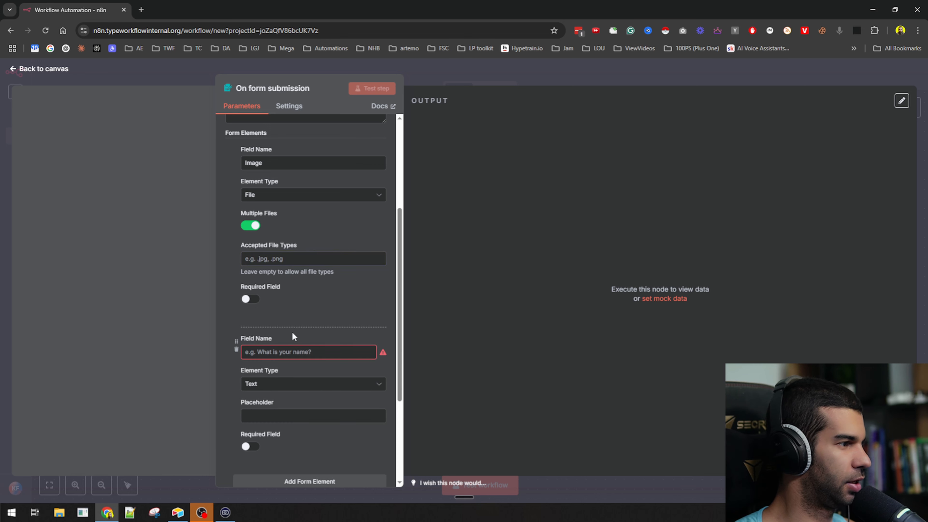
{"action": "left_click", "coordinate": [291, 353]}
{"action": "type", "text": "What's Your Name"}
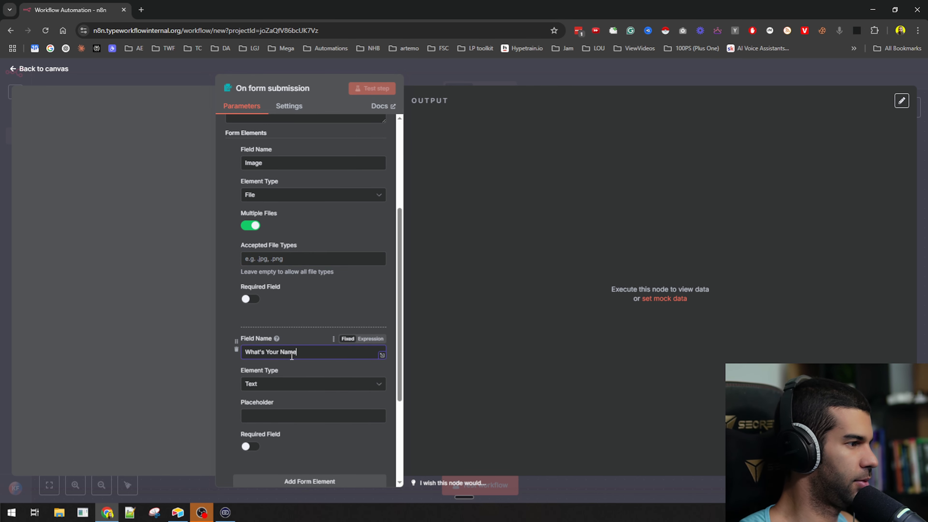
{"action": "scroll", "coordinate": [291, 356], "scroll_direction": "down", "scroll_amount": 3}
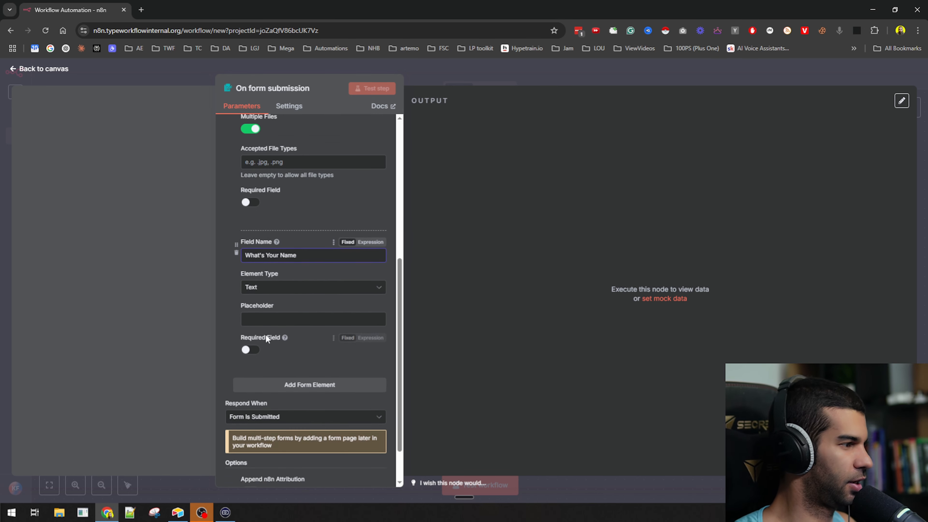
{"action": "left_click", "coordinate": [275, 320]}
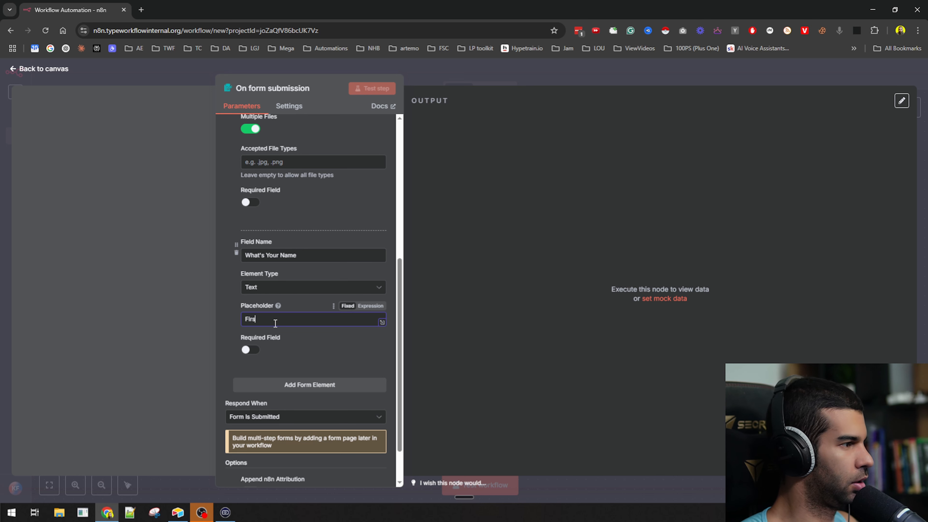
{"action": "scroll", "coordinate": [274, 351], "scroll_direction": "down", "scroll_amount": 1}
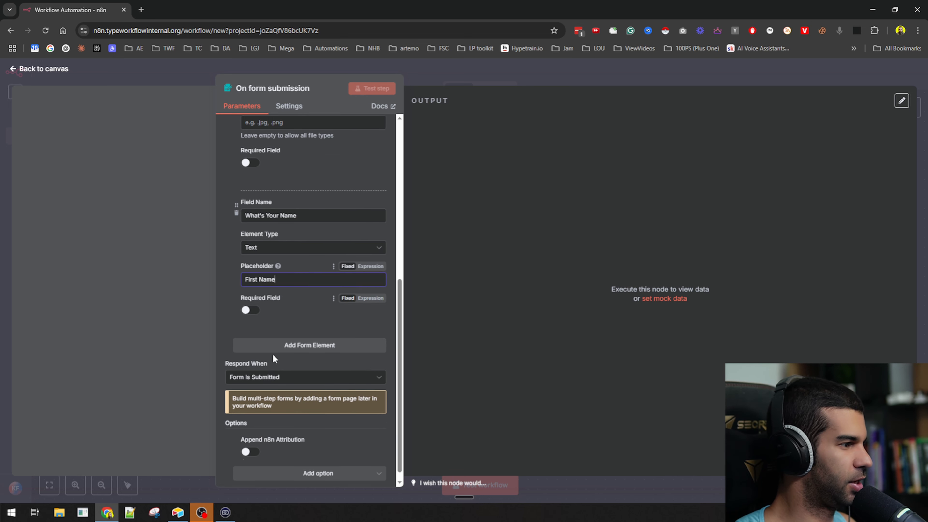
{"action": "left_click", "coordinate": [272, 347]}
{"action": "left_click", "coordinate": [245, 299]}
- Add an email field labelled 'What's your email?' with placeholder 'Email'
{"action": "left_click", "coordinate": [274, 351]}
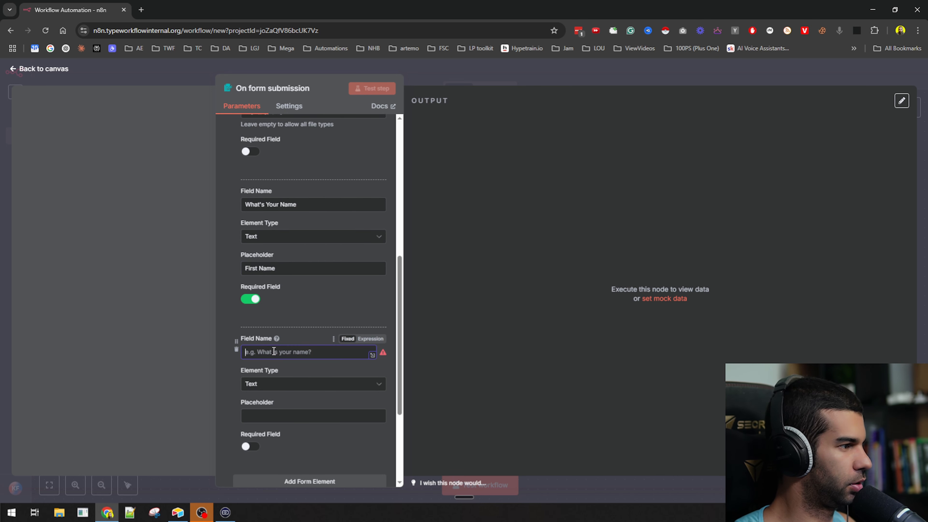
{"action": "type", "text": "Email"}
{"action": "key", "text": "Home"}
{"action": "type", "text": "What's yo"}
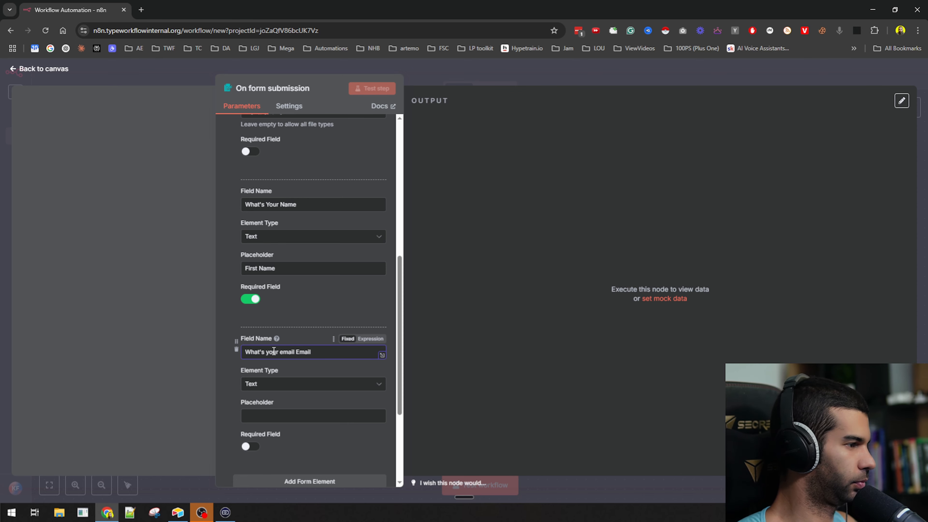
{"action": "type", "text": "ur email"}
{"action": "key", "text": "End"}
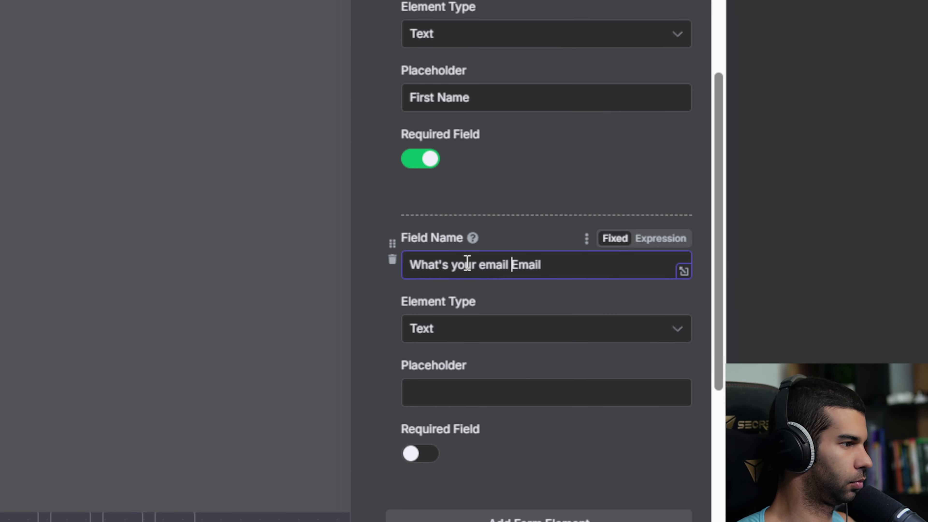
{"action": "key", "text": "shift+End"}
{"action": "key", "text": "BackSpace"}
{"action": "key", "text": "BackSpace"}
{"action": "type", "text": "?"}
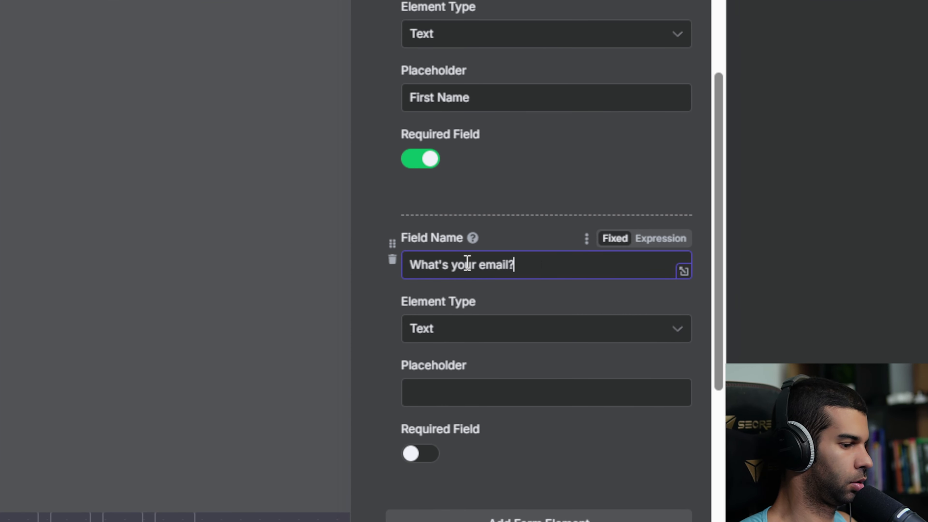
{"action": "left_click", "coordinate": [485, 381]}
{"action": "type", "text": "Email"}
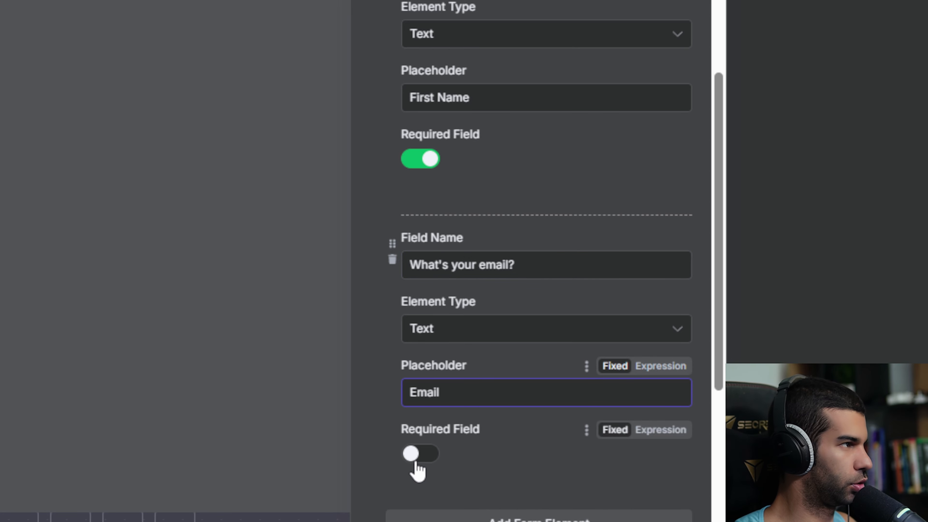
- Make the Image upload single-file and required, and move it below the email field
{"action": "scroll", "coordinate": [426, 192], "scroll_direction": "up", "scroll_amount": 15}
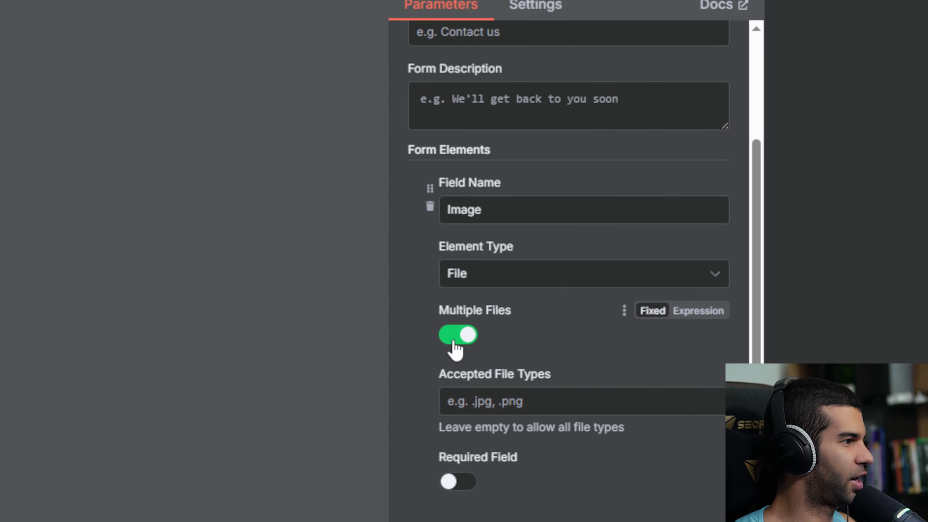
{"action": "left_click", "coordinate": [455, 342]}
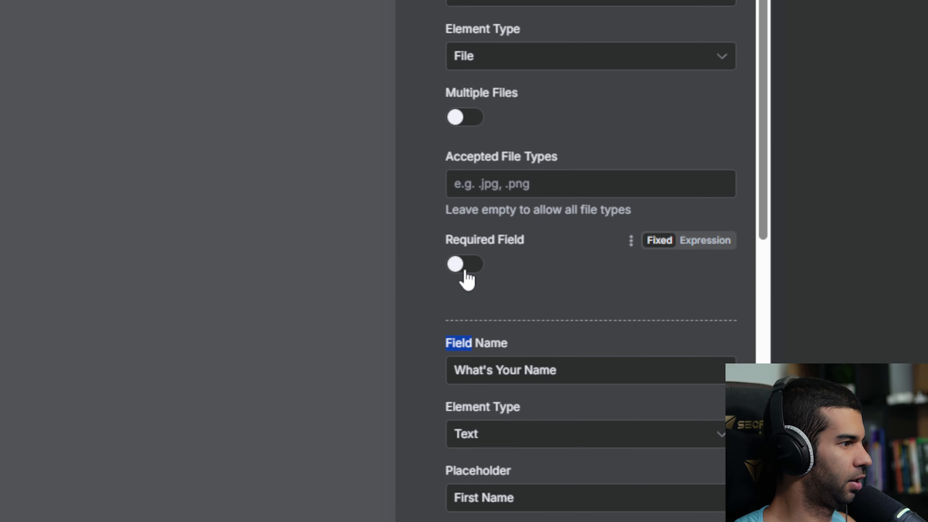
{"action": "left_click", "coordinate": [464, 271]}
{"action": "scroll", "coordinate": [459, 172], "scroll_direction": "up", "scroll_amount": 5}
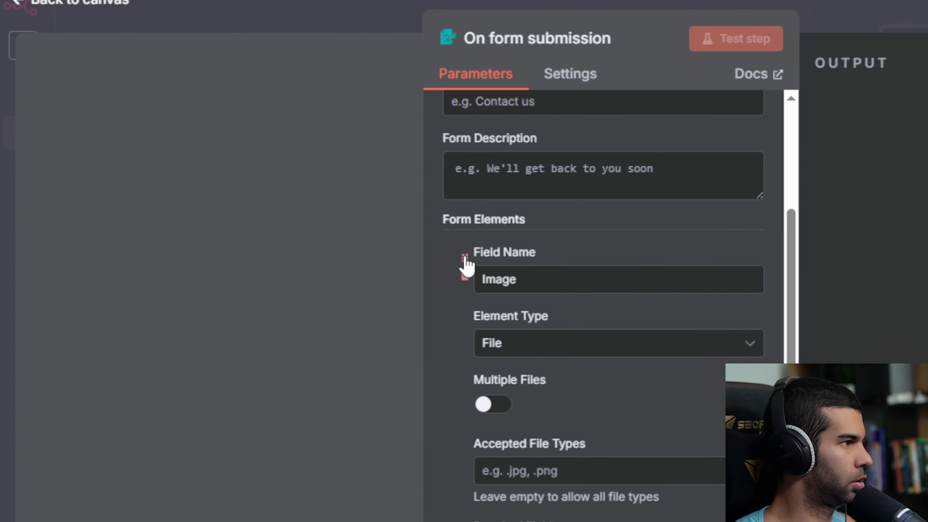
{"action": "left_click_drag", "start_coordinate": [466, 265], "coordinate": [456, 166]}
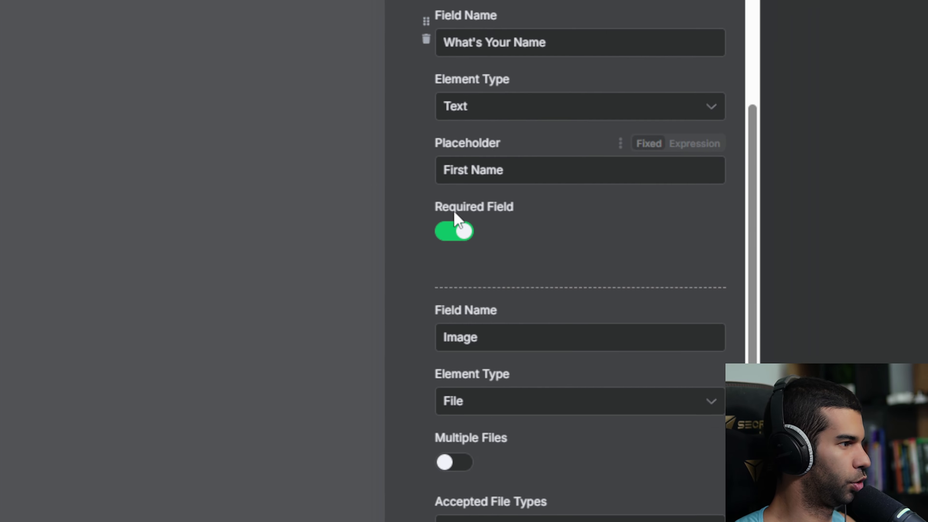
{"action": "scroll", "coordinate": [454, 212], "scroll_direction": "down", "scroll_amount": 2}
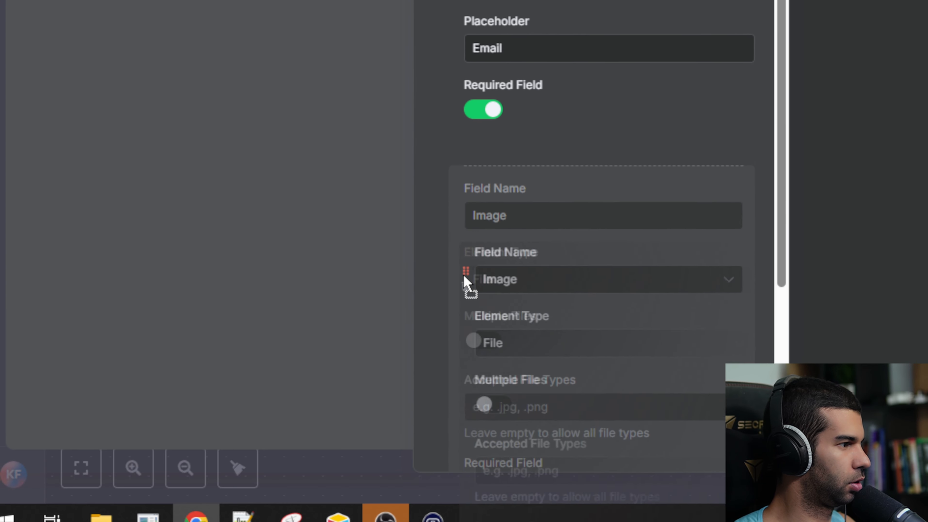
{"action": "scroll", "coordinate": [469, 240], "scroll_direction": "up", "scroll_amount": 10}
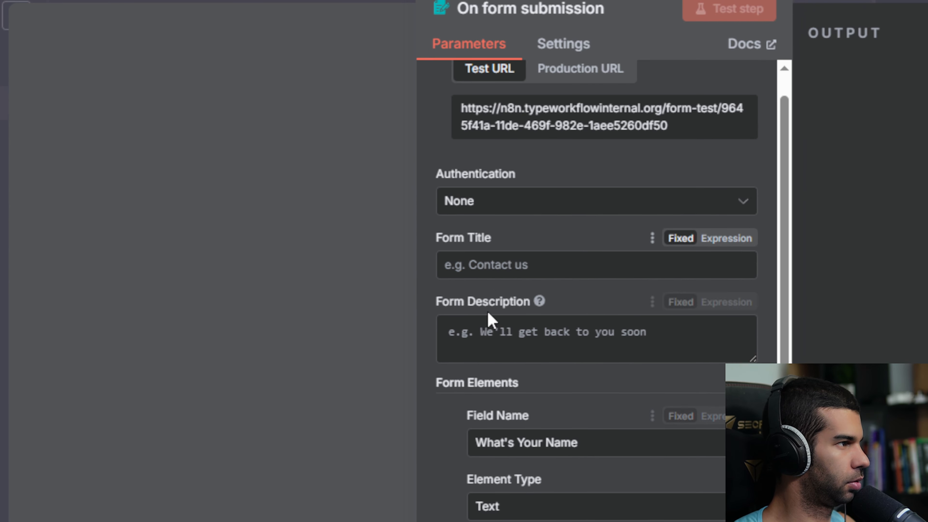
{"action": "scroll", "coordinate": [490, 319], "scroll_direction": "down", "scroll_amount": 15}
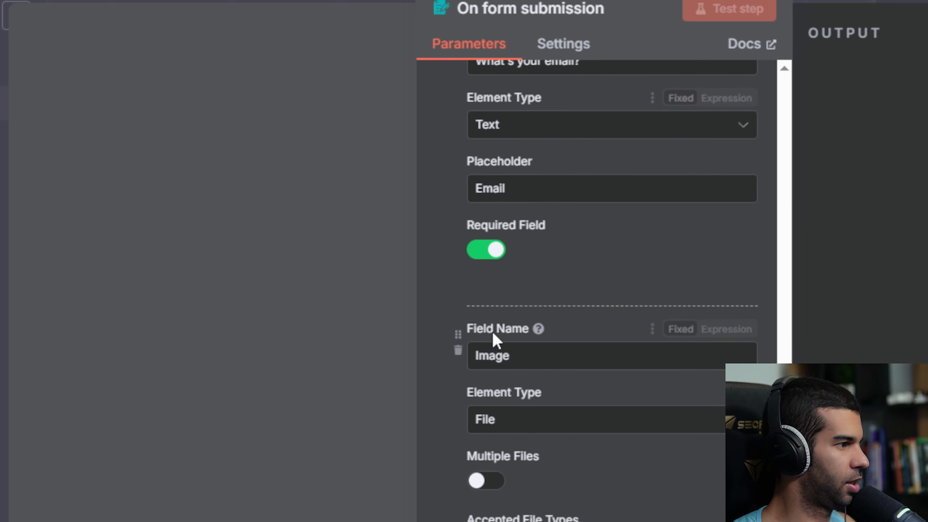
{"action": "scroll", "coordinate": [496, 340], "scroll_direction": "down", "scroll_amount": 5}
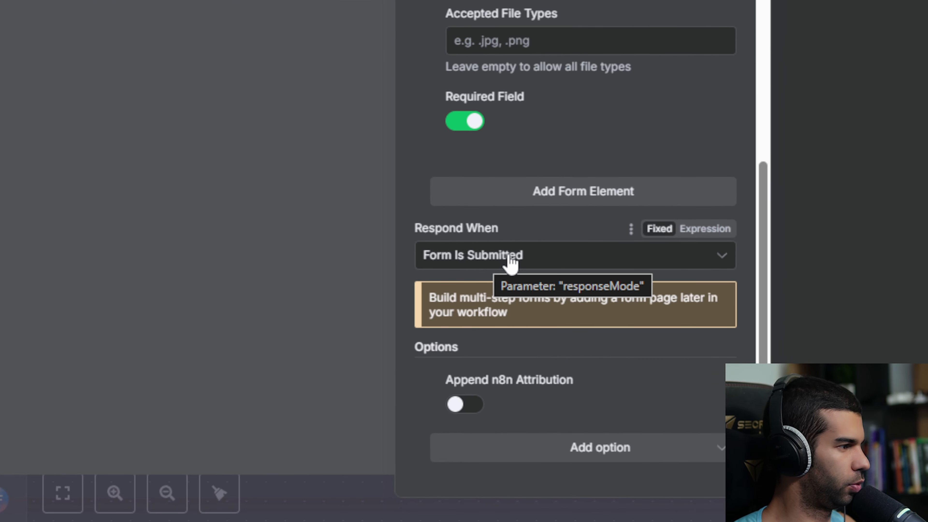
- Set the submit button label to 'Let's create a video' and close the form settings
{"action": "left_click", "coordinate": [489, 449]}
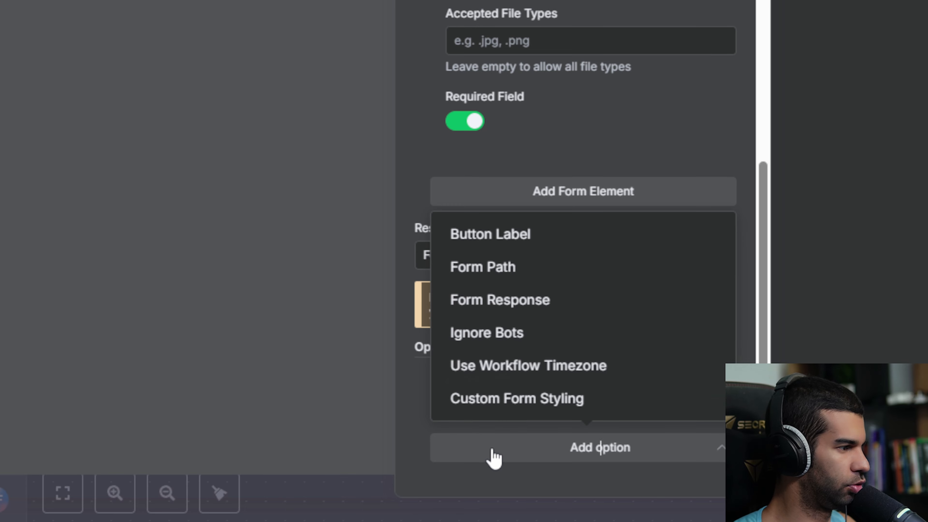
{"action": "left_click", "coordinate": [520, 241]}
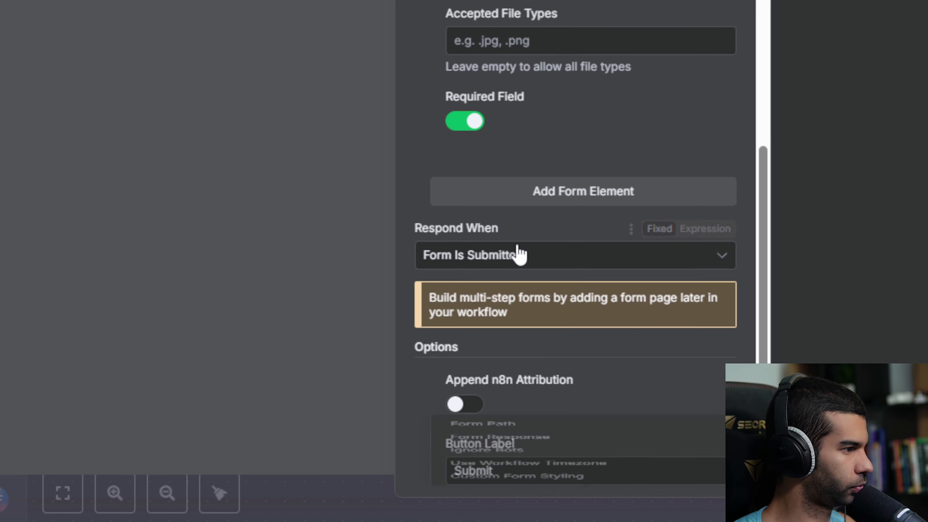
{"action": "left_click", "coordinate": [513, 408]}
{"action": "key", "text": "ctrl+a"}
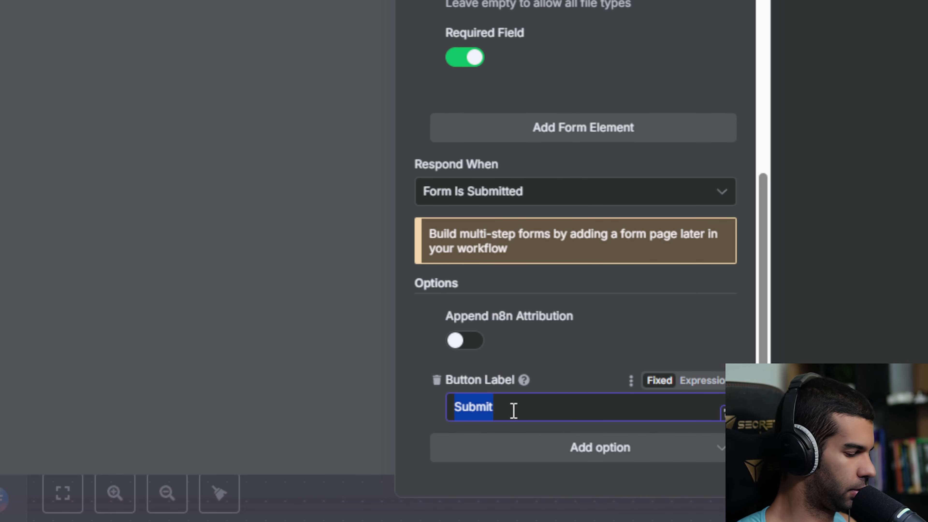
{"action": "type", "text": "Let's create a "}
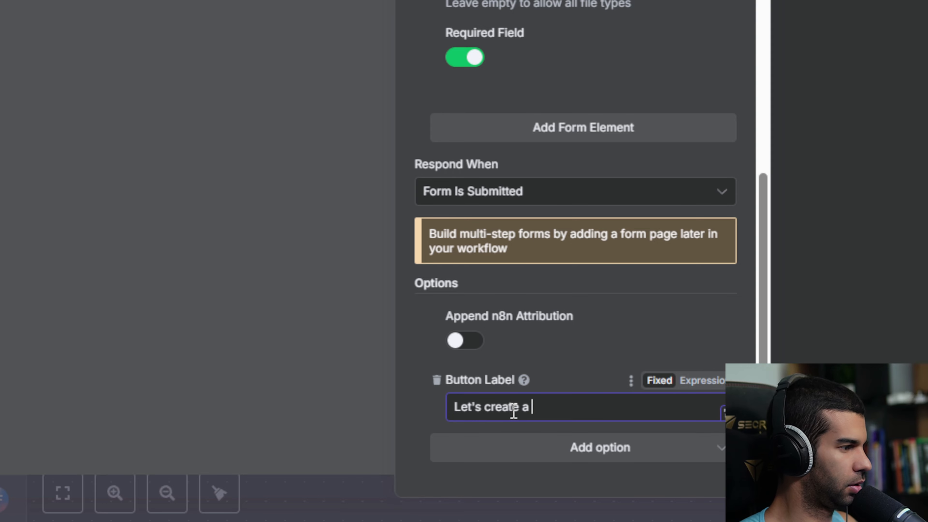
{"action": "type", "text": "video"}
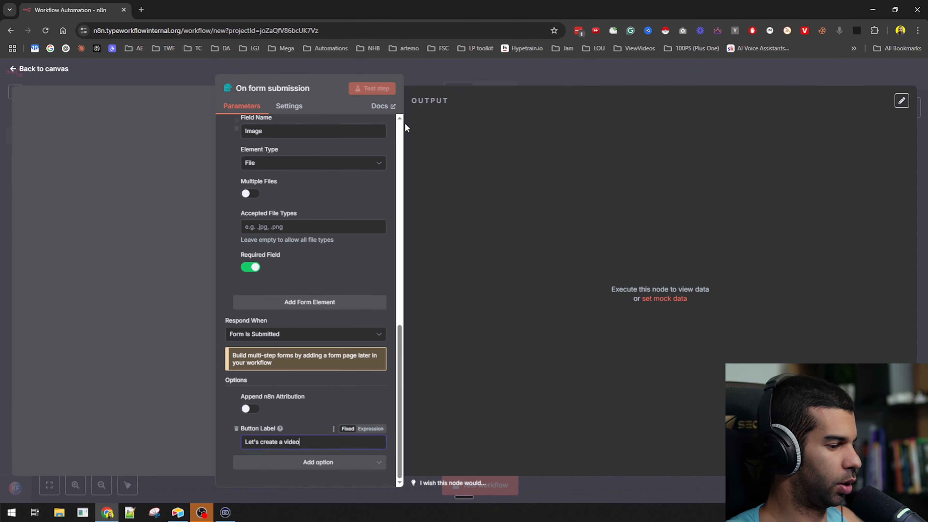
{"action": "left_click", "coordinate": [494, 78]}
- Title the form 'Image > Video Converter', add an upload-request description, and save the workflow
{"action": "key", "text": "ctrl+s"}
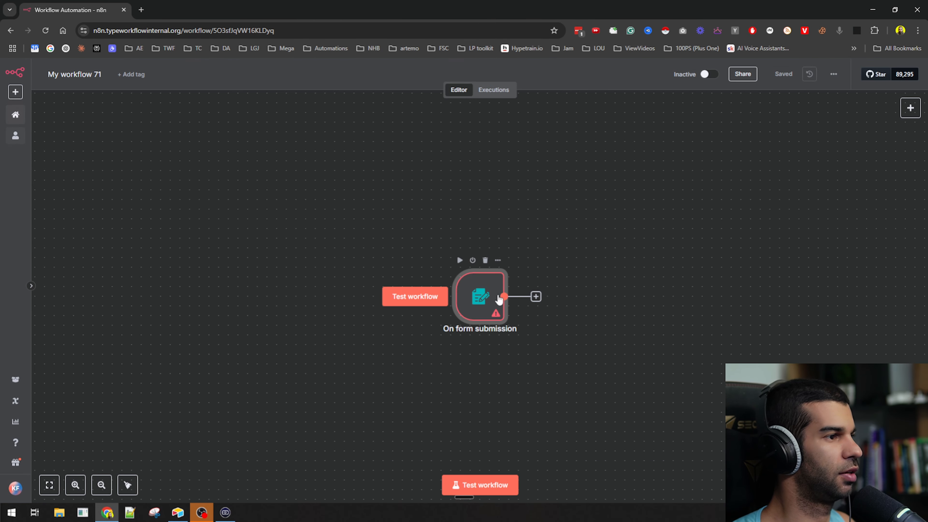
{"action": "left_click_drag", "start_coordinate": [499, 297], "coordinate": [387, 209]}
{"action": "double_click", "coordinate": [387, 209]}
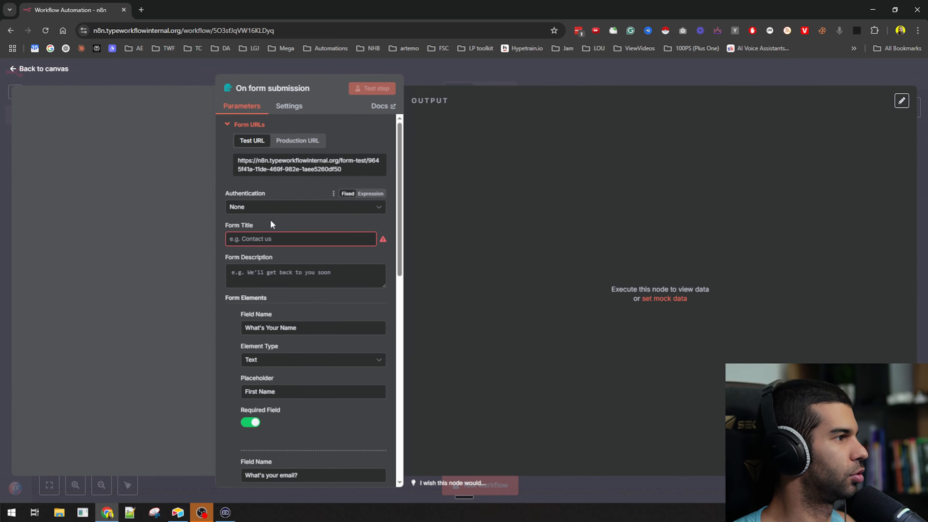
{"action": "left_click", "coordinate": [249, 239]}
{"action": "type", "text": "Im"}
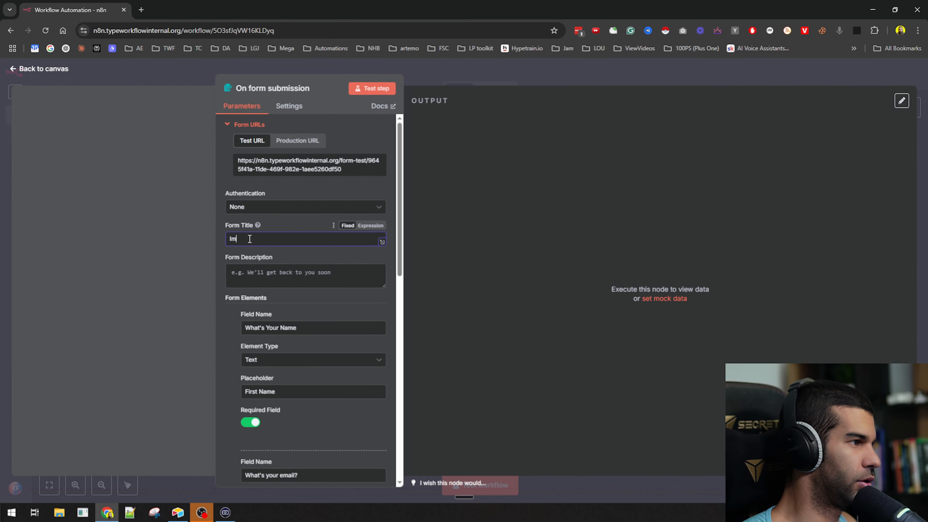
{"action": "type", "text": "age G"}
{"action": "type", "text": " Video Converter"}
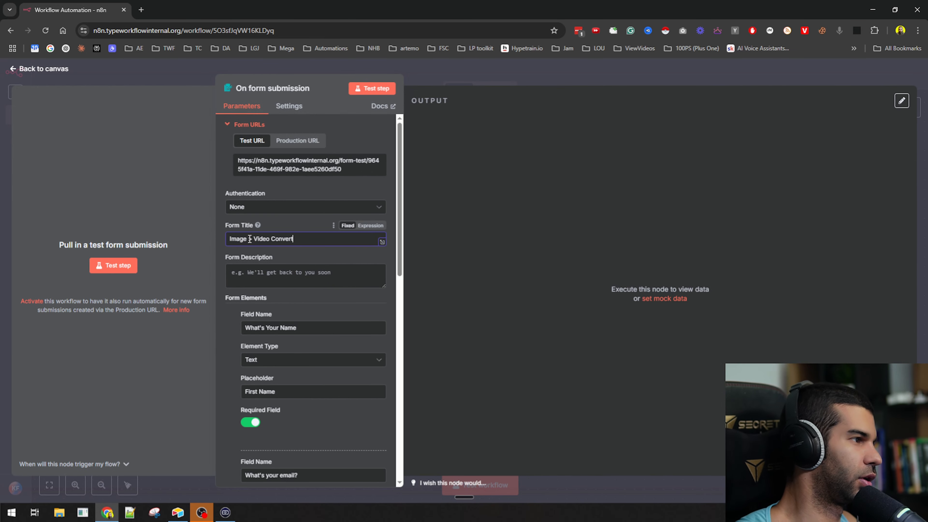
{"action": "left_click", "coordinate": [268, 272]}
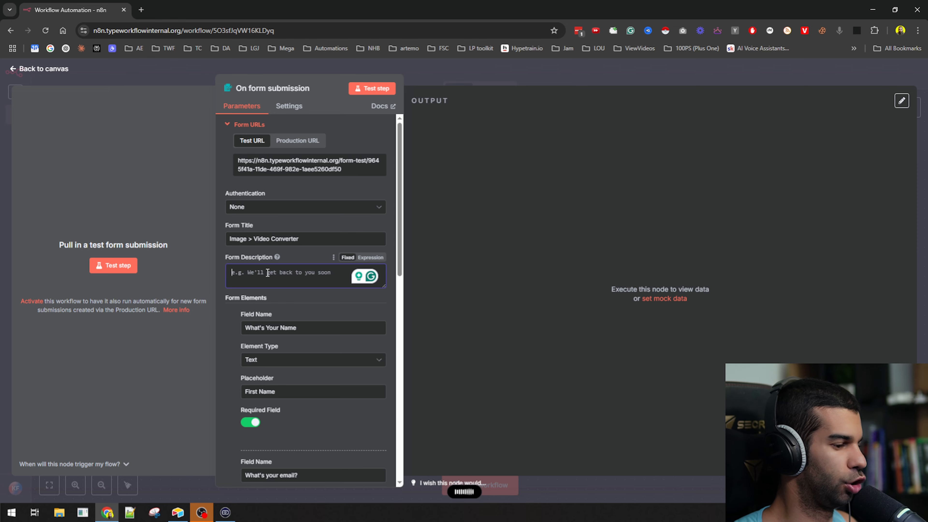
{"action": "left_click", "coordinate": [435, 82]}
{"action": "key", "text": "ctrl+s"}
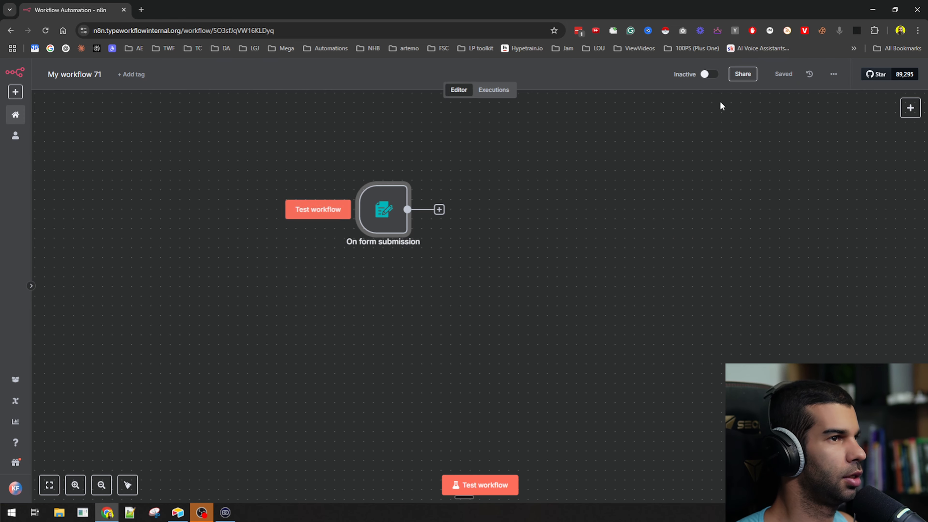
- Start a test run of the form workflow and check the form's title and description
{"action": "left_click", "coordinate": [469, 486]}
{"action": "left_click_drag", "start_coordinate": [412, 113], "coordinate": [541, 119]}
{"action": "left_click_drag", "start_coordinate": [422, 128], "coordinate": [501, 140]}
{"action": "left_click", "coordinate": [404, 167]}
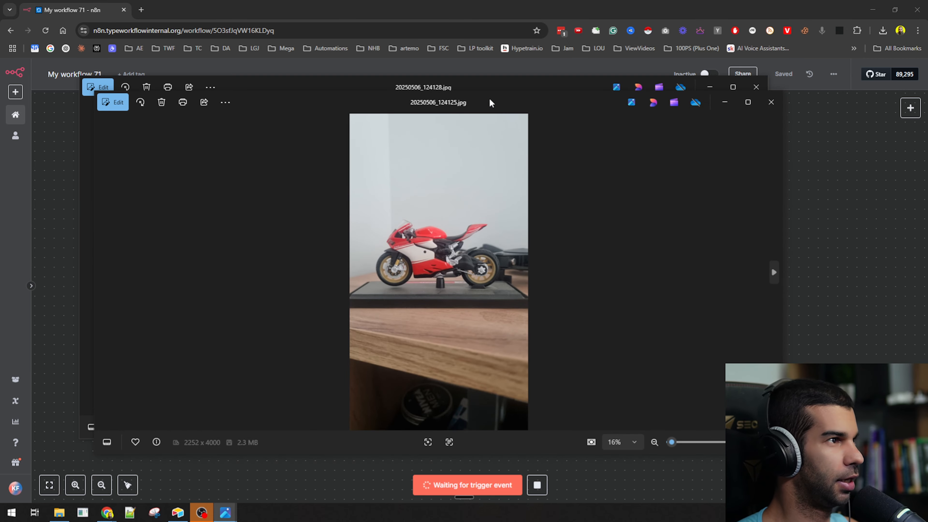
- Close the black and red motorcycle photo previews in Windows Photos
{"action": "left_click_drag", "start_coordinate": [499, 100], "coordinate": [649, 117]}
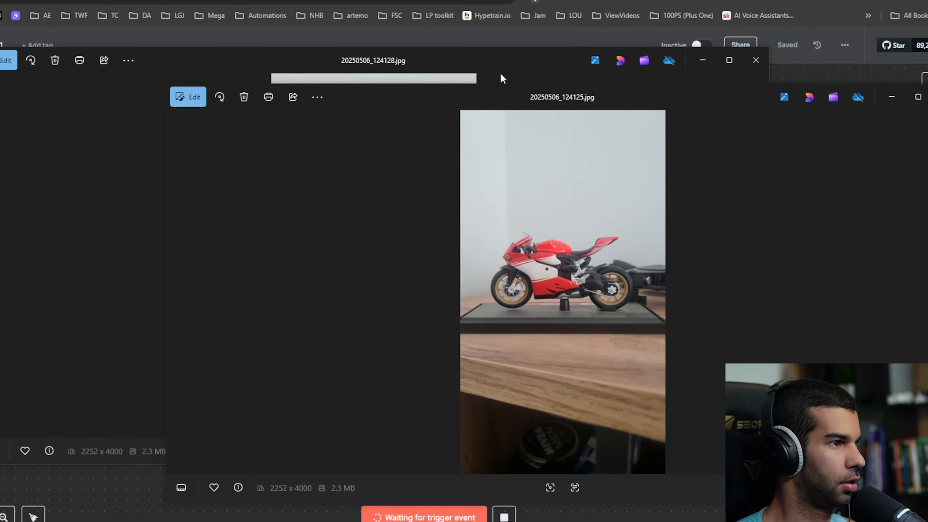
{"action": "left_click_drag", "start_coordinate": [510, 74], "coordinate": [532, 106]}
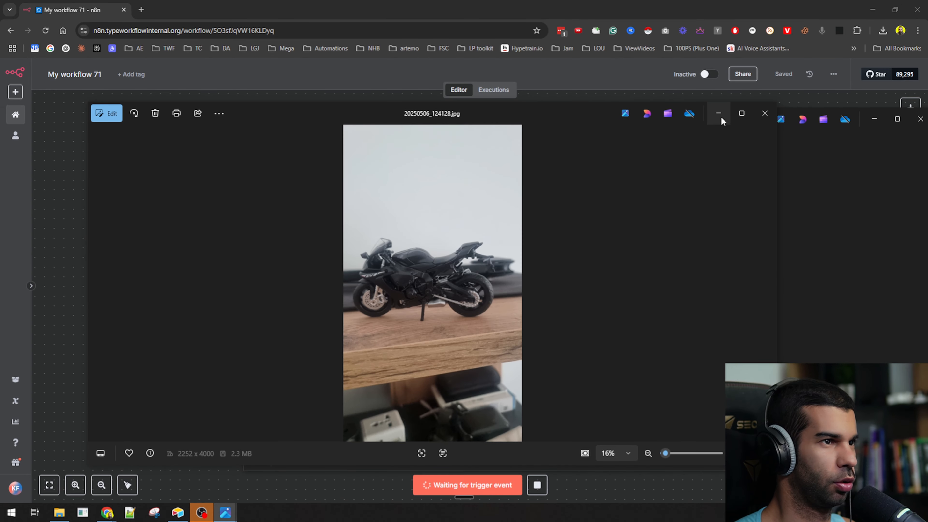
{"action": "left_click", "coordinate": [718, 115]}
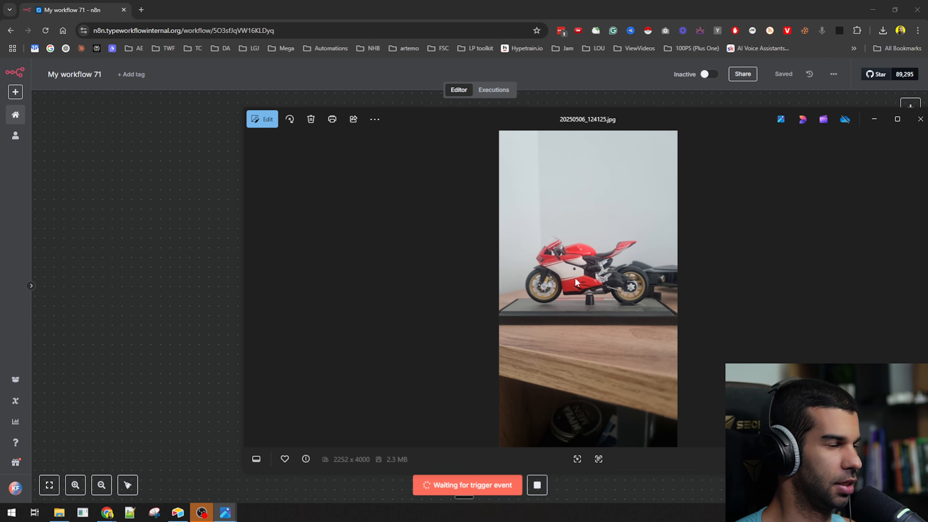
{"action": "left_click_drag", "start_coordinate": [733, 114], "coordinate": [608, 117]}
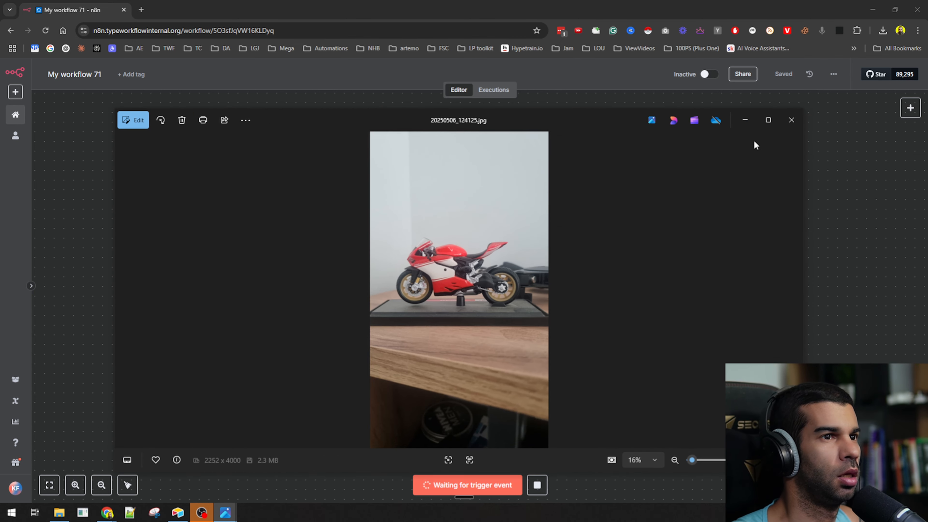
{"action": "left_click", "coordinate": [780, 126]}
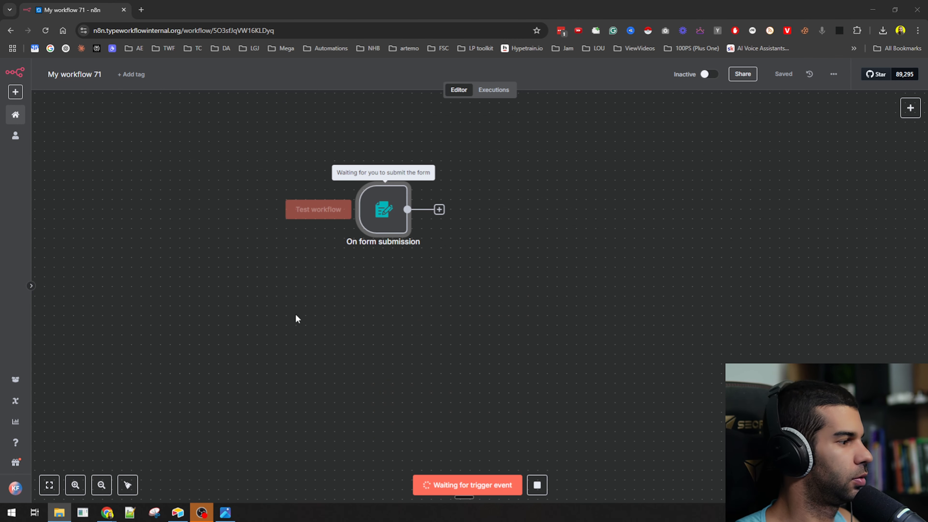
{"action": "key", "text": "alt+Tab"}
{"action": "left_click", "coordinate": [289, 232]}
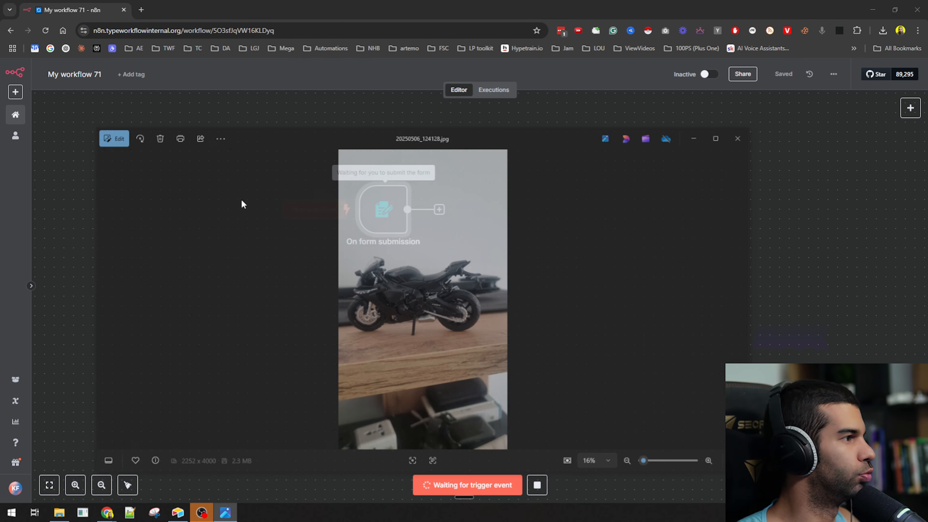
{"action": "left_click", "coordinate": [757, 114]}
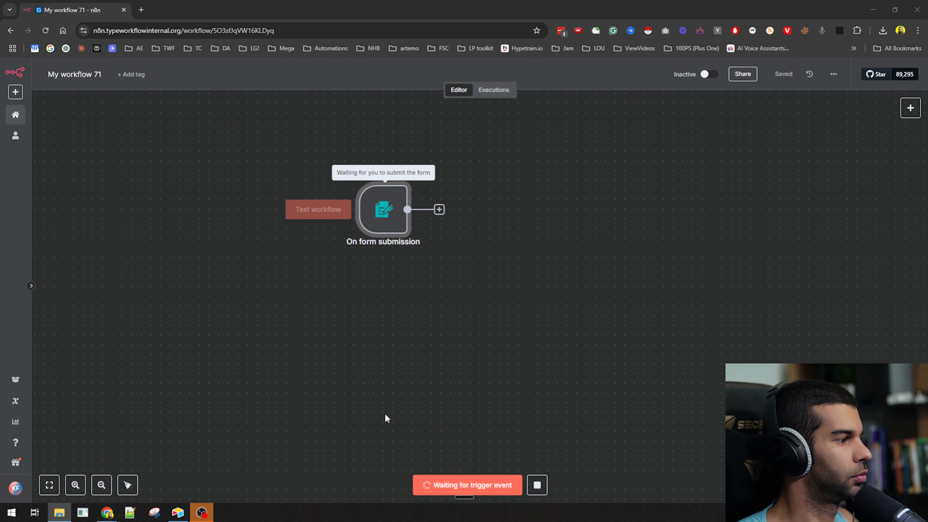
- Submit the test form with a name, an e-mail and photo 20250506_124128.jpg, then close it
{"action": "mouse_move", "coordinate": [115, 514]}
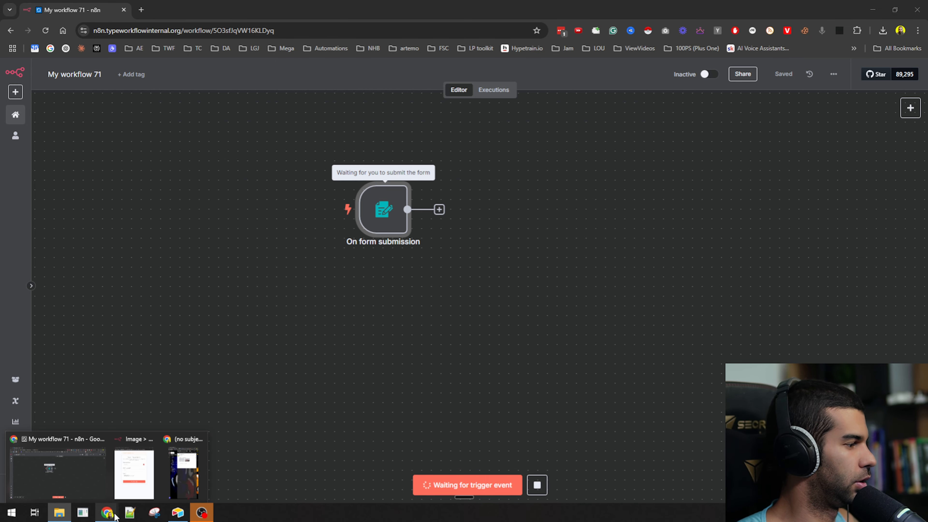
{"action": "left_click", "coordinate": [129, 477]}
{"action": "left_click", "coordinate": [402, 170]}
{"action": "type", "text": "kevin"}
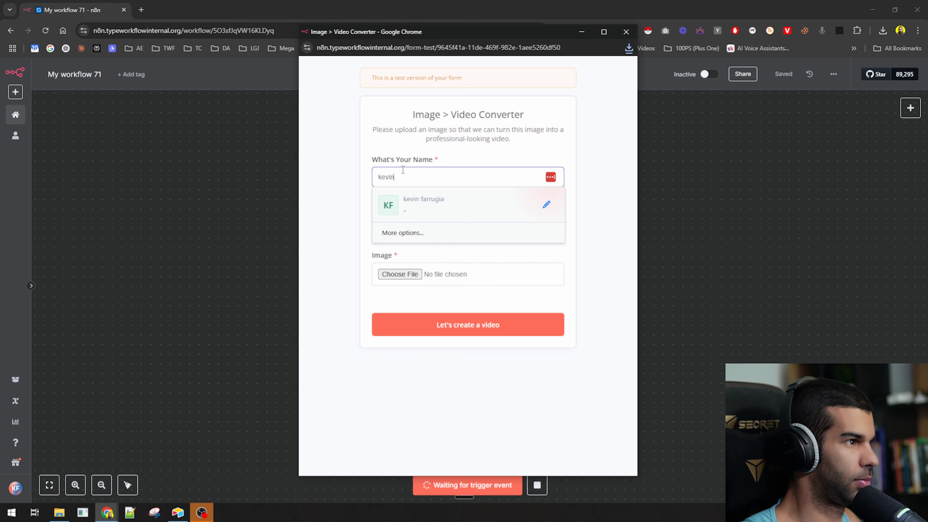
{"action": "key", "text": "Tab"}
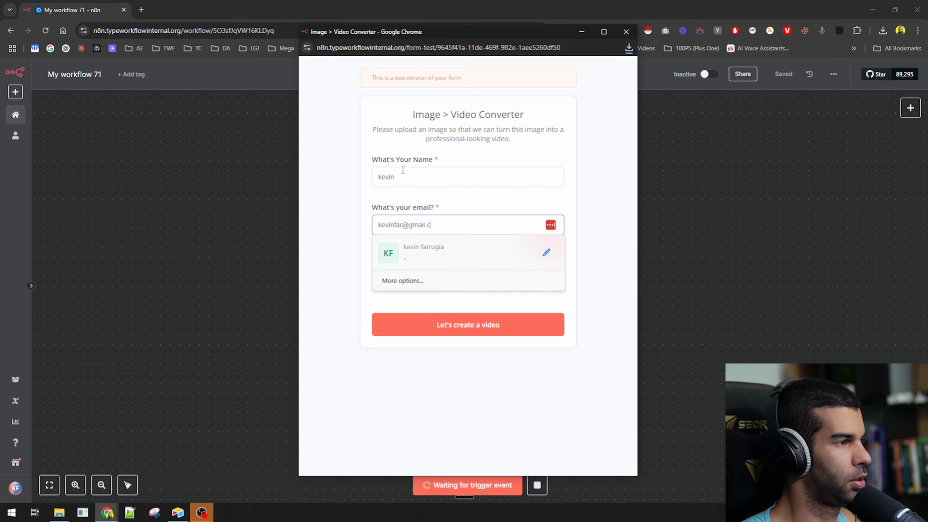
{"action": "key", "text": "Tab"}
{"action": "left_click", "coordinate": [386, 278]}
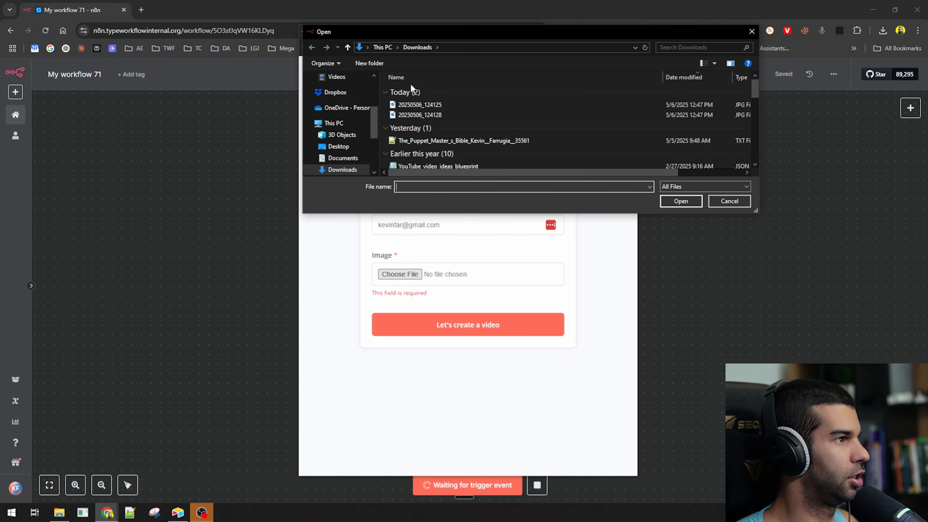
{"action": "double_click", "coordinate": [434, 115]}
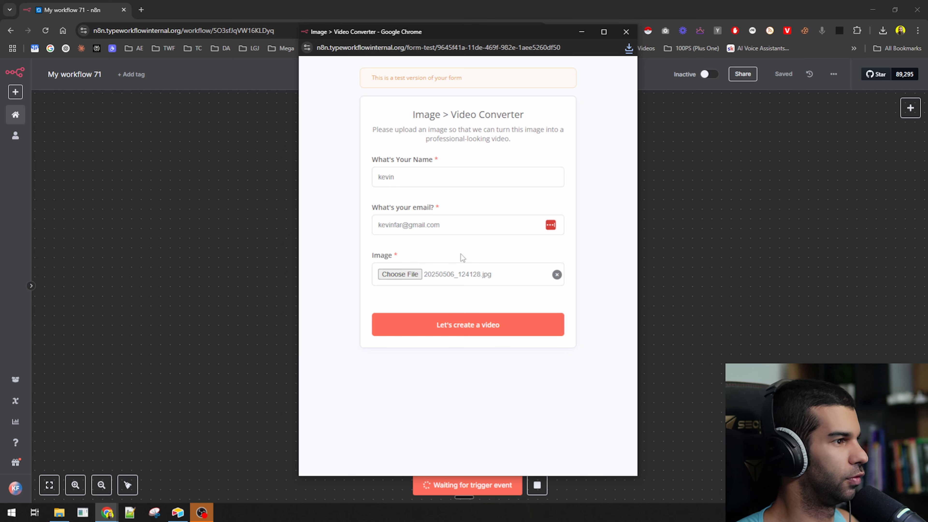
{"action": "left_click", "coordinate": [462, 321]}
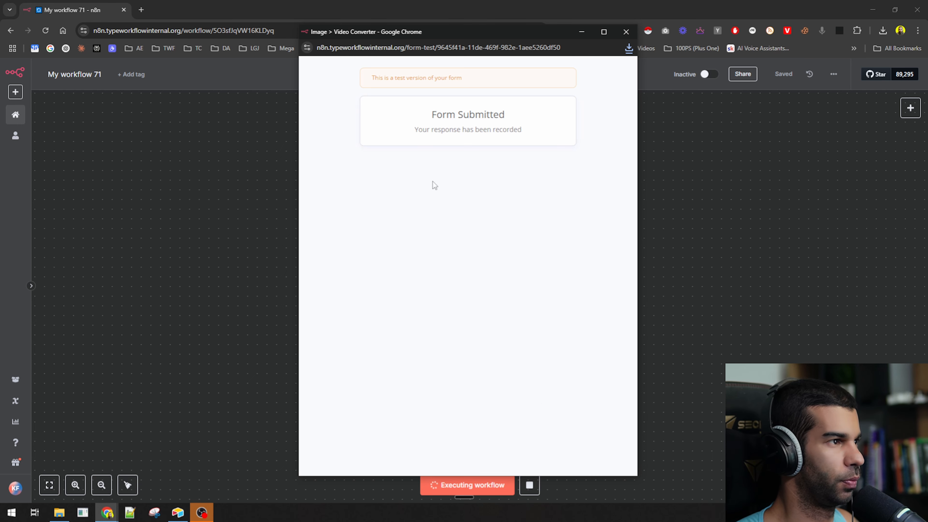
{"action": "left_click_drag", "start_coordinate": [434, 129], "coordinate": [522, 130]}
{"action": "left_click", "coordinate": [632, 33]}
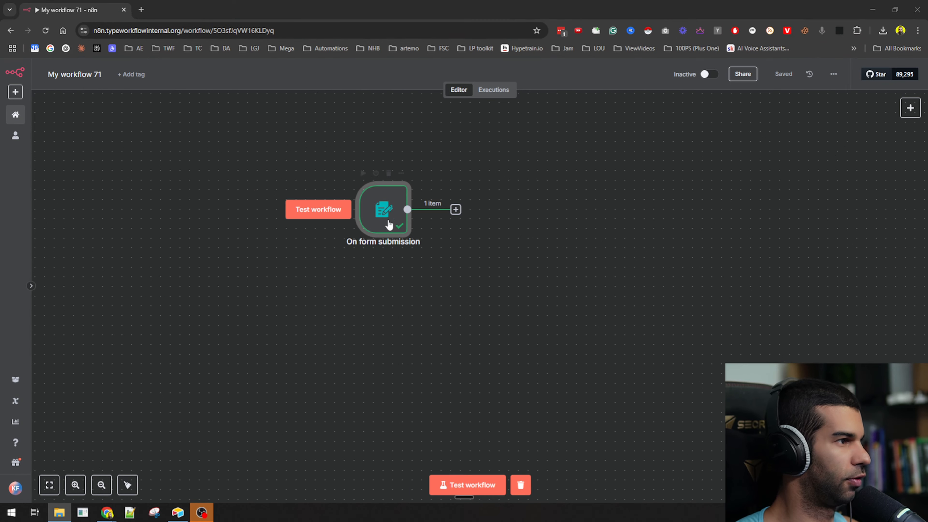
- Pin the form trigger's output data and move the node further left
{"action": "double_click", "coordinate": [383, 210]}
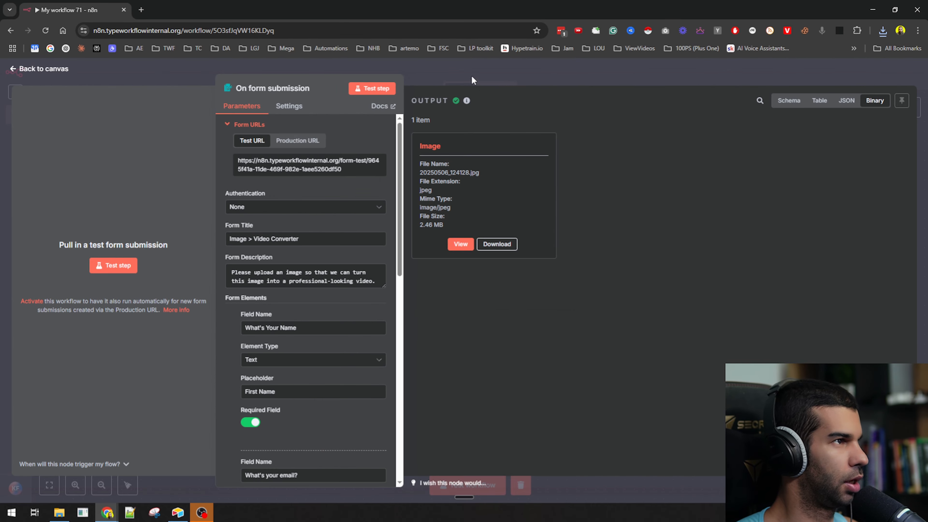
{"action": "left_click", "coordinate": [471, 75]}
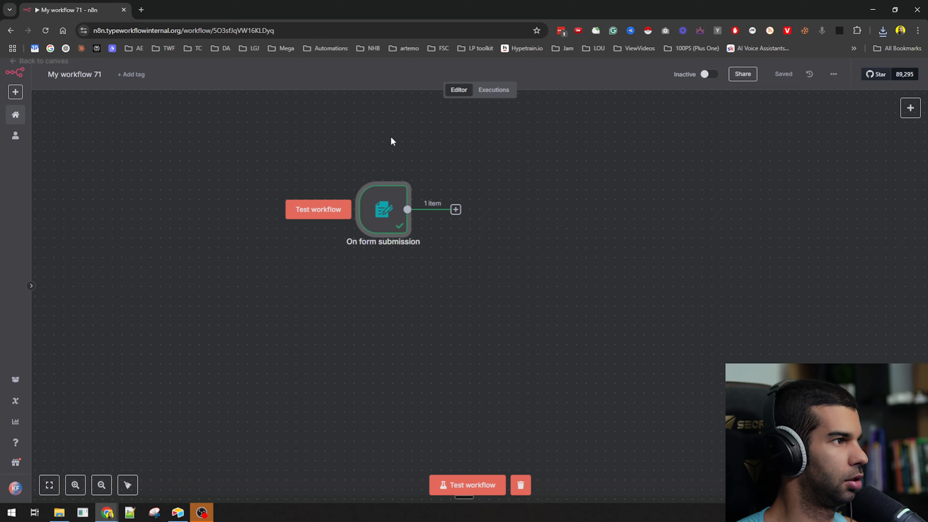
{"action": "right_click", "coordinate": [371, 224]}
{"action": "left_click", "coordinate": [380, 289]}
{"action": "left_click_drag", "start_coordinate": [394, 223], "coordinate": [164, 231]}
- Preview the pinned motorcycle image in the trigger's output, then return to the canvas
{"action": "double_click", "coordinate": [324, 272]}
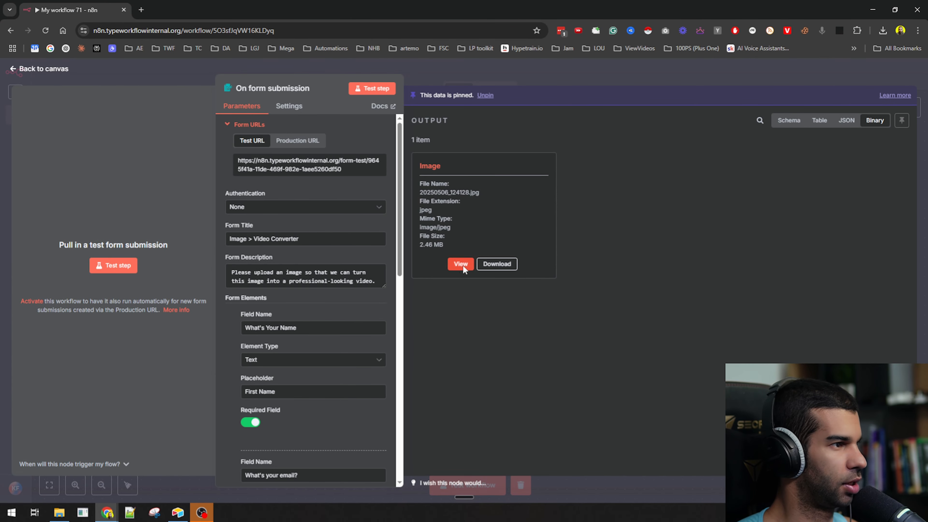
{"action": "left_click", "coordinate": [460, 265]}
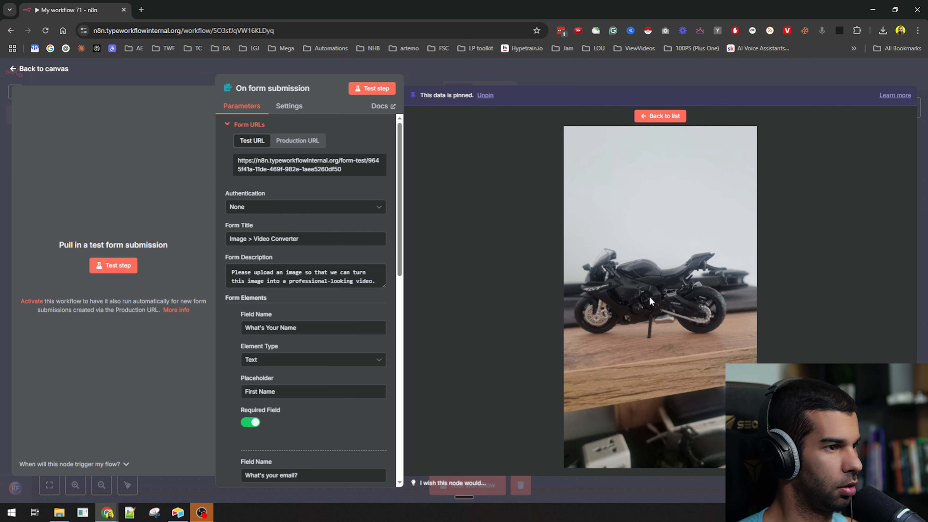
{"action": "left_click", "coordinate": [671, 69]}
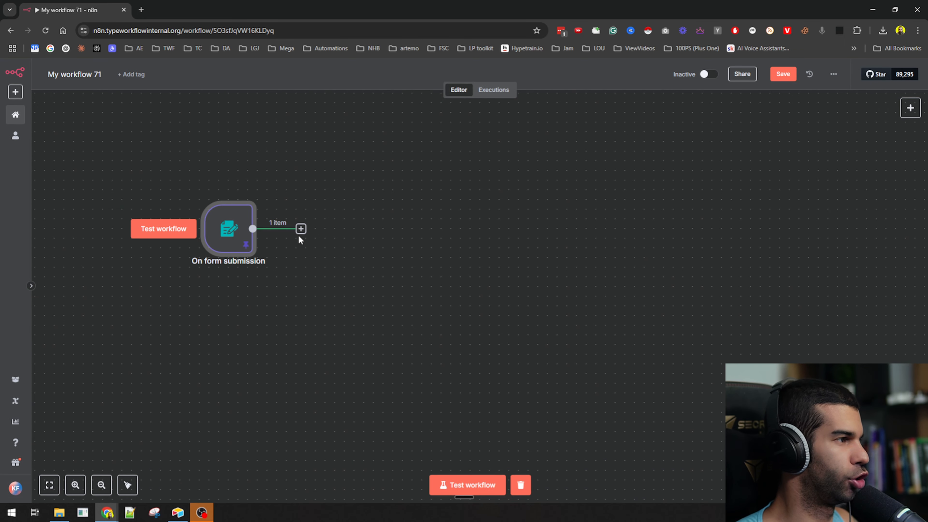
- Search Google for 'openai image generator api' in a new tab
{"action": "key", "text": "ctrl+t"}
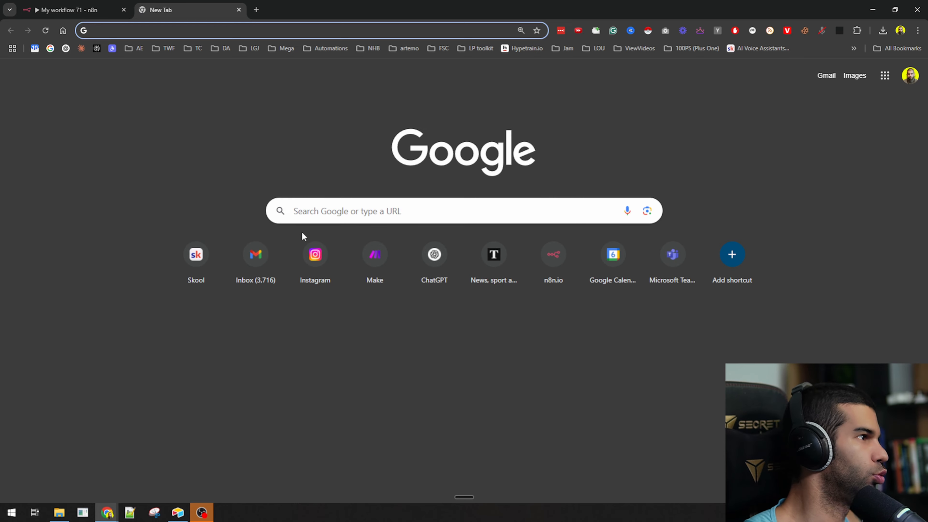
{"action": "type", "text": "ioeb"}
{"action": "key", "text": "ctrl+a"}
{"action": "key", "text": "BackSpace"}
{"action": "type", "text": "opena"}
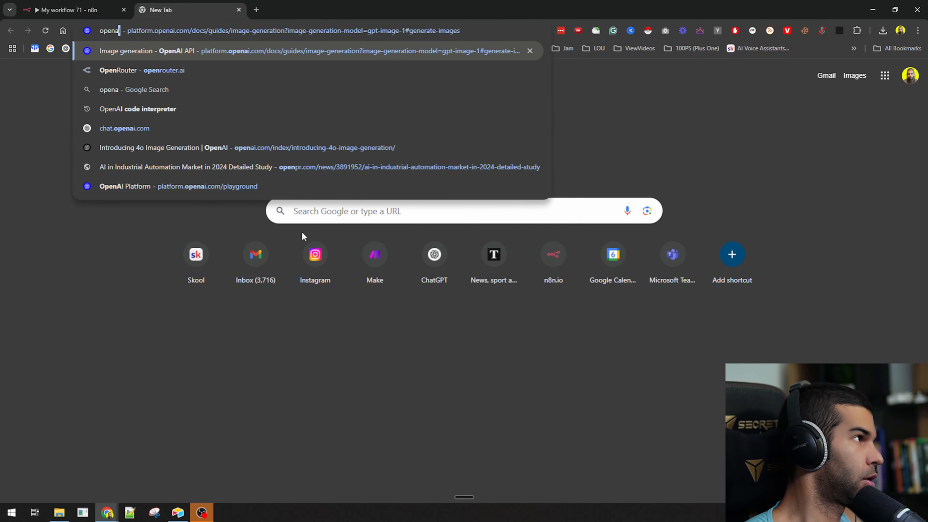
{"action": "type", "text": "i image"}
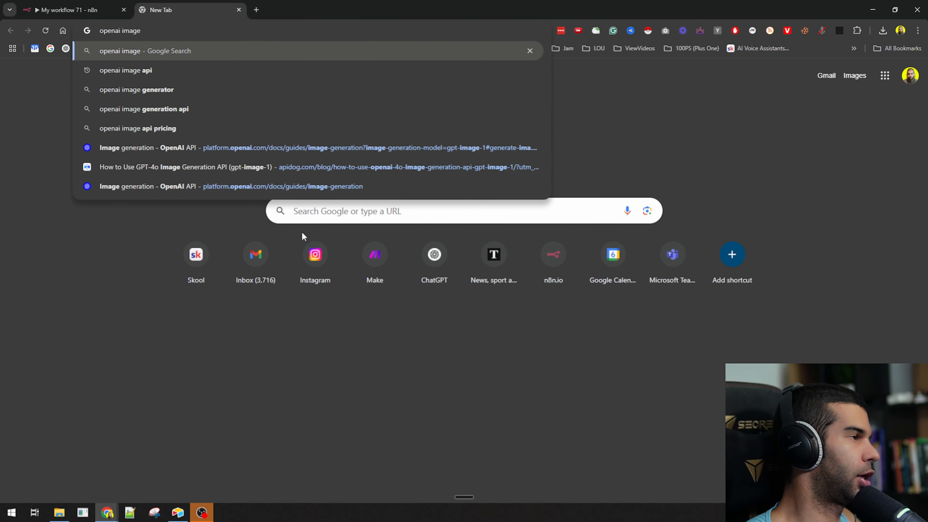
{"action": "type", "text": " generator"}
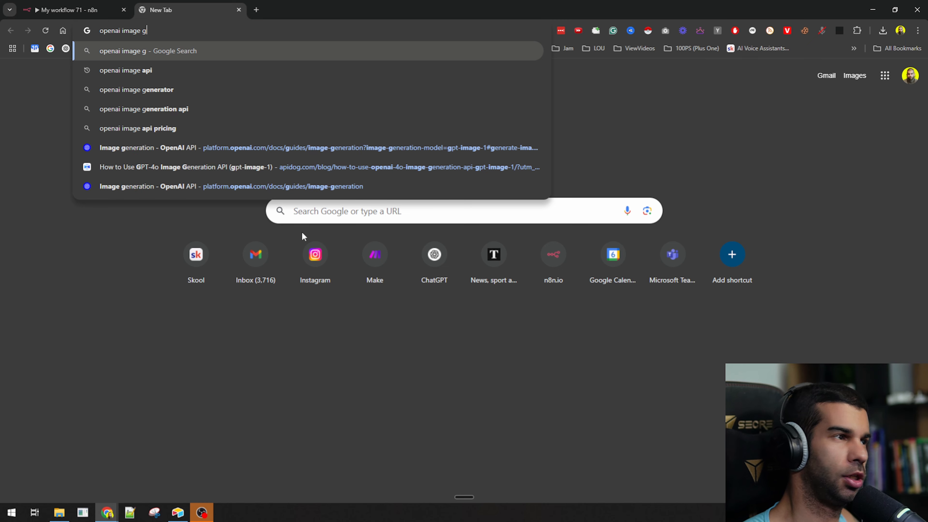
{"action": "key", "text": "Return"}
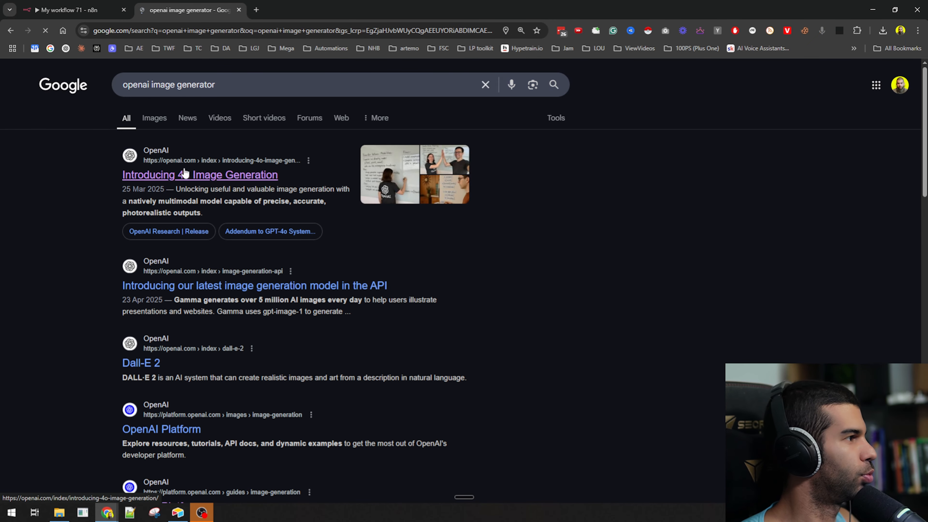
{"action": "left_click", "coordinate": [239, 89]}
{"action": "type", "text": "api"}
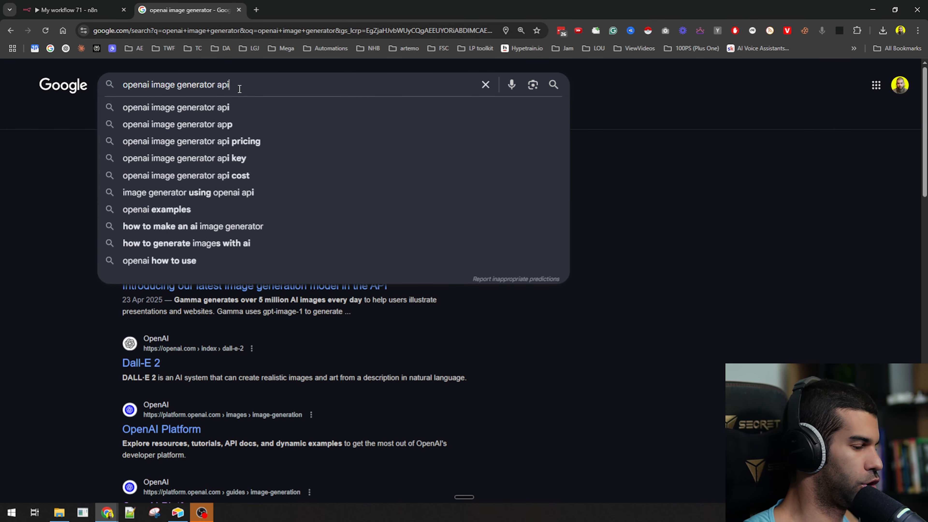
{"action": "key", "text": "Return"}
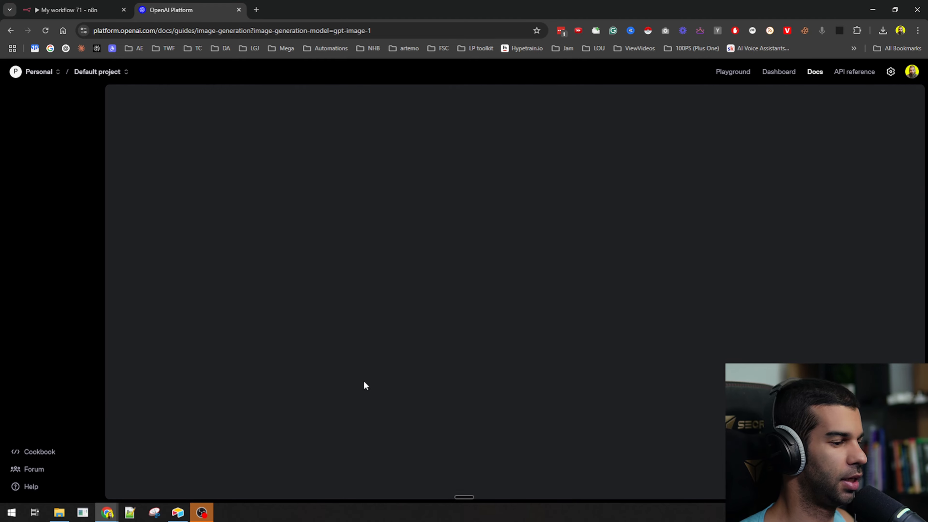
- Copy the Generate Images curl example from OpenAI's image guide, then return to n8n
{"action": "scroll", "coordinate": [344, 373], "scroll_direction": "down", "scroll_amount": 3}
{"action": "scroll", "coordinate": [233, 255], "scroll_direction": "down", "scroll_amount": 6}
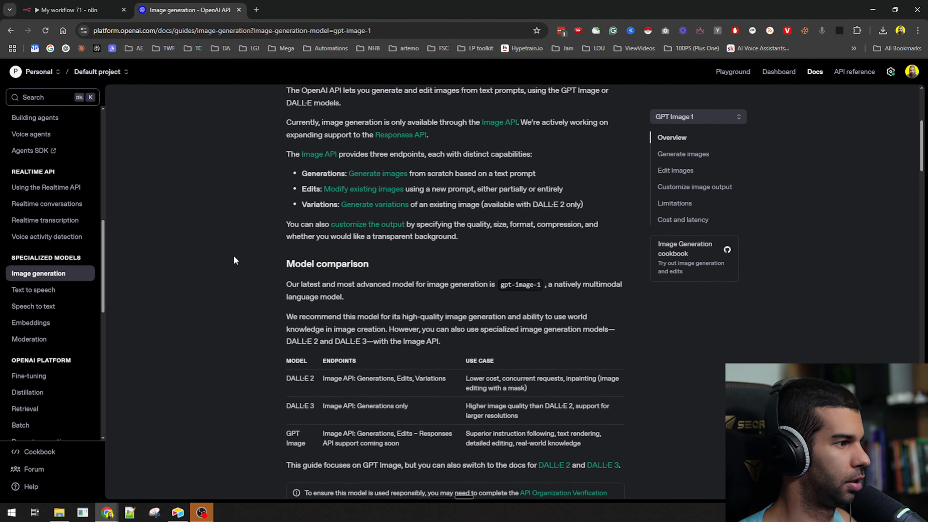
{"action": "scroll", "coordinate": [234, 255], "scroll_direction": "up", "scroll_amount": 2}
{"action": "left_click_drag", "start_coordinate": [286, 337], "coordinate": [515, 350]}
{"action": "scroll", "coordinate": [298, 283], "scroll_direction": "down", "scroll_amount": 5}
{"action": "left_click", "coordinate": [308, 203]}
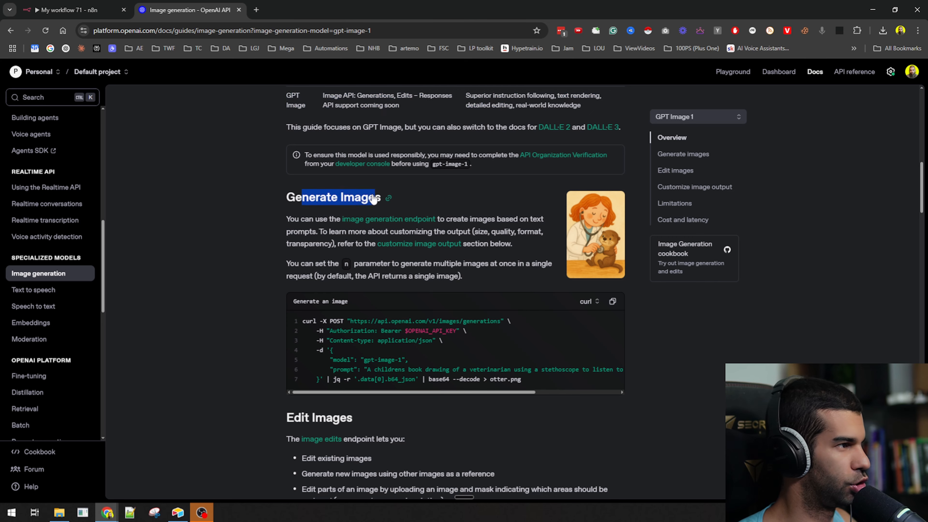
{"action": "left_click", "coordinate": [611, 213]}
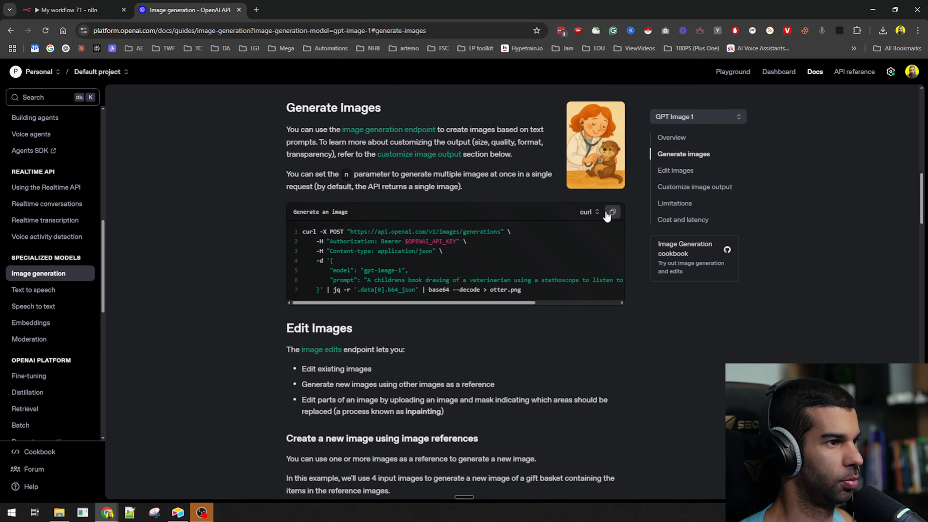
{"action": "left_click", "coordinate": [104, 10]}
{"action": "left_click", "coordinate": [275, 226]}
- Add an HTTP Request node and rename it 'Create pro image'
{"action": "type", "text": "http"}
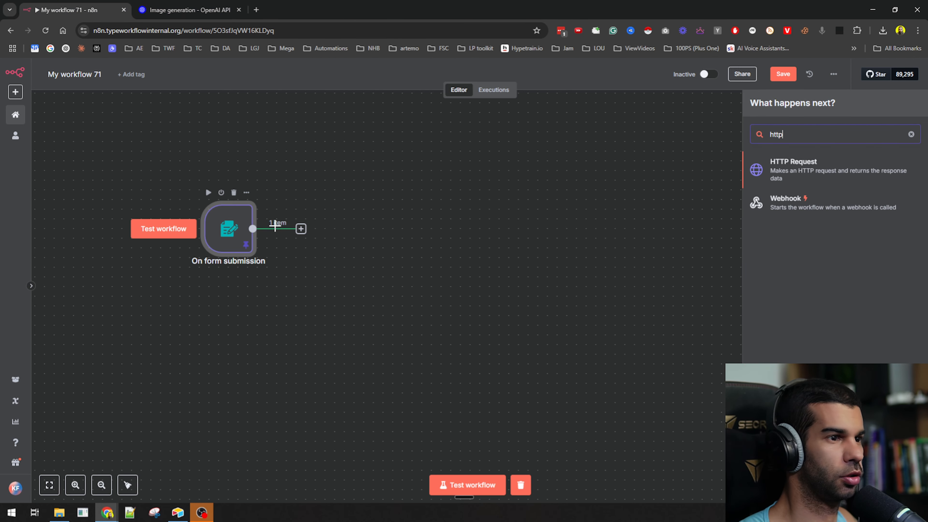
{"action": "key", "text": "Return"}
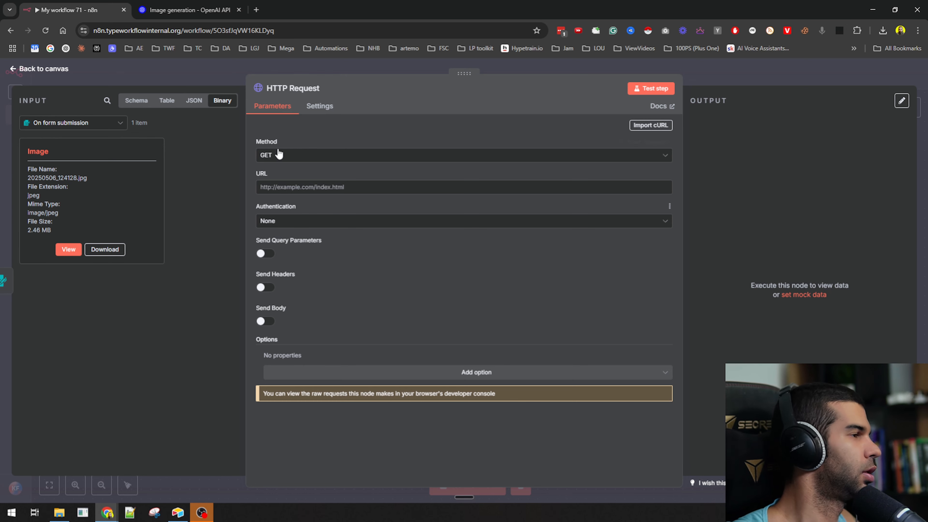
{"action": "left_click", "coordinate": [298, 90]}
{"action": "type", "text": "Create pr"}
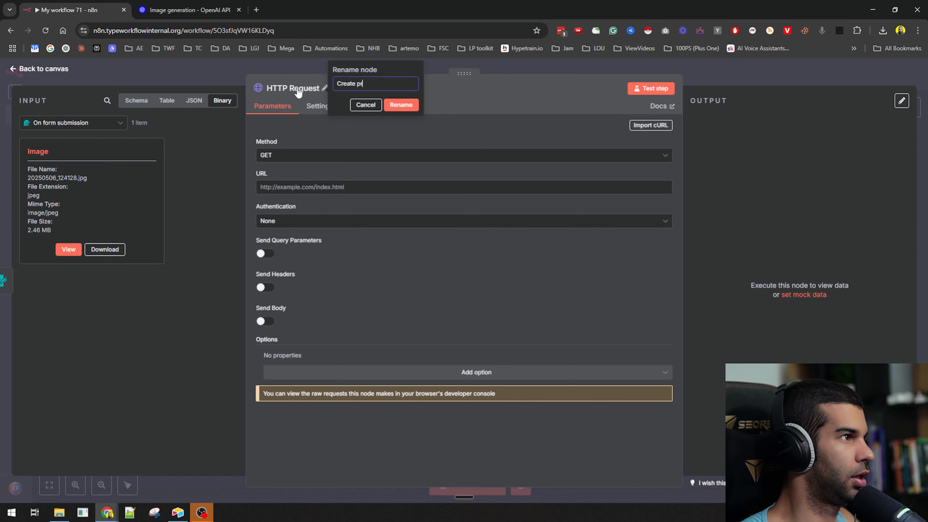
{"action": "type", "text": "o image"}
{"action": "key", "text": "Return"}
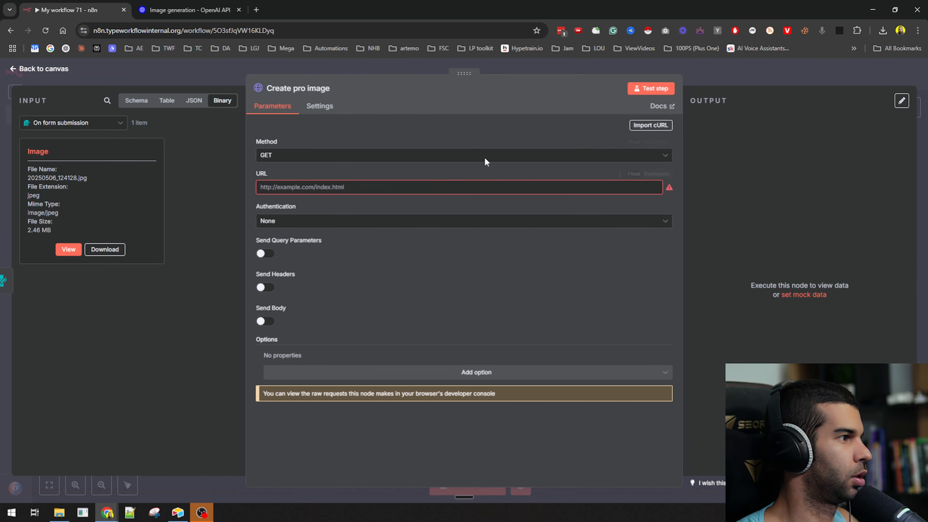
- Import OpenAI's pasted curl example into the node after deleting its jq decoding tail
{"action": "left_click", "coordinate": [663, 127]}
{"action": "key", "text": "ctrl+v"}
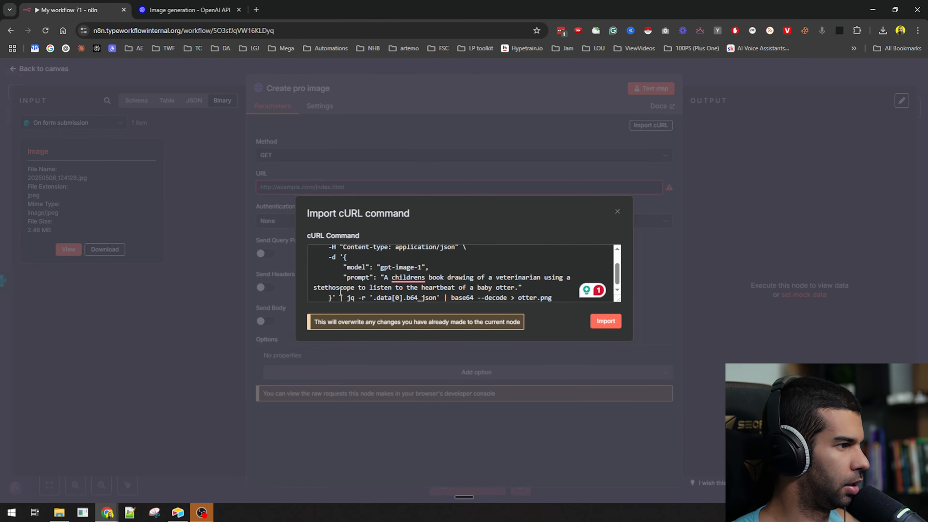
{"action": "key", "text": "ctrl+a"}
{"action": "key", "text": "Left"}
{"action": "key", "text": "ctrl+End"}
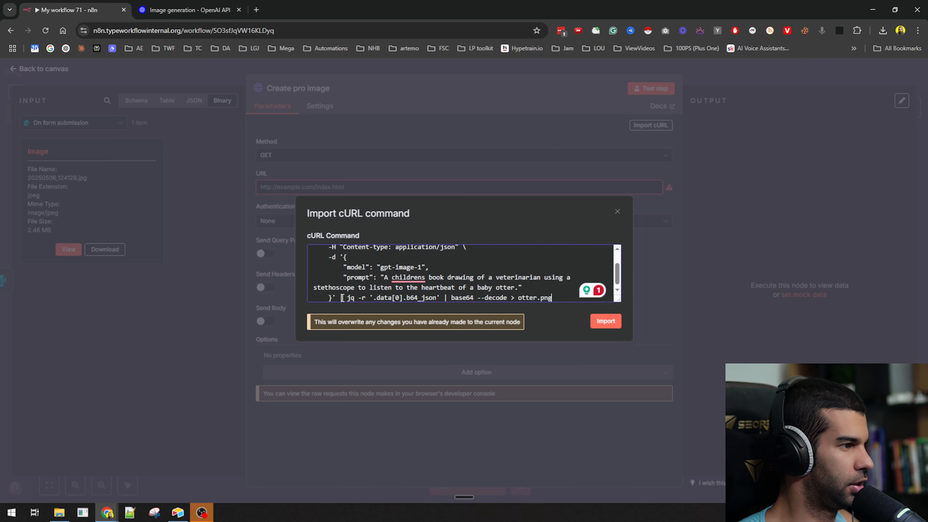
{"action": "key", "text": "BackSpace"}
{"action": "key", "text": "BackSpace"}
{"action": "key", "text": "BackSpace"}
{"action": "key", "text": "BackSpace"}
{"action": "key", "text": "BackSpace"}
{"action": "key", "text": "BackSpace"}
{"action": "key", "text": "BackSpace"}
{"action": "key", "text": "BackSpace"}
{"action": "key", "text": "BackSpace"}
{"action": "key", "text": "BackSpace"}
{"action": "key", "text": "BackSpace"}
{"action": "key", "text": "BackSpace"}
{"action": "key", "text": "BackSpace"}
{"action": "key", "text": "BackSpace"}
{"action": "key", "text": "BackSpace"}
{"action": "key", "text": "BackSpace"}
{"action": "key", "text": "BackSpace"}
{"action": "key", "text": "BackSpace"}
{"action": "key", "text": "BackSpace"}
{"action": "key", "text": "BackSpace"}
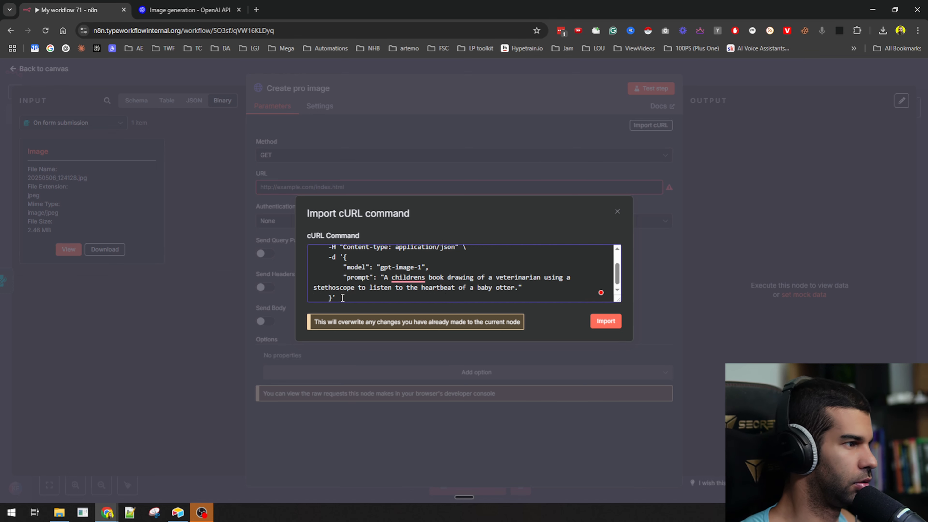
{"action": "left_click", "coordinate": [605, 321]}
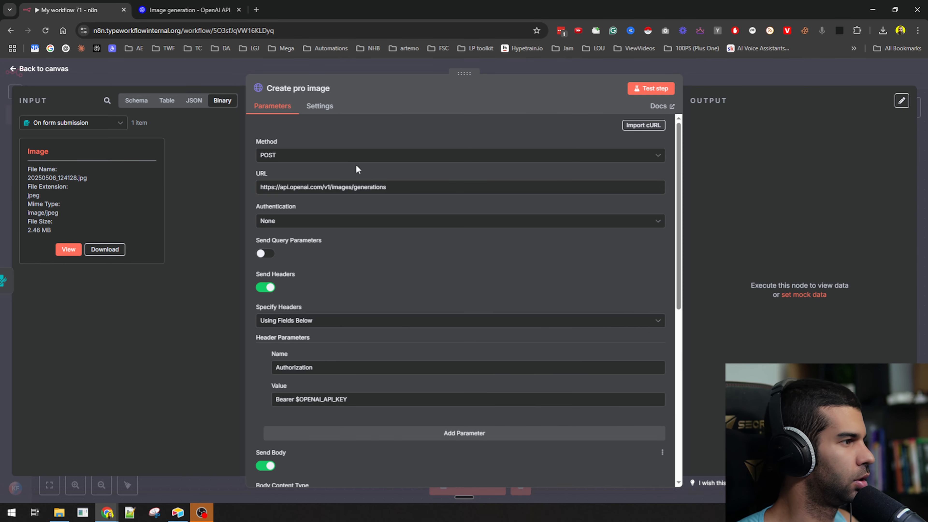
- Set Authentication to Predefined Credential Type with the OpenAi credential type
{"action": "left_click", "coordinate": [307, 227]}
{"action": "left_click", "coordinate": [299, 266]}
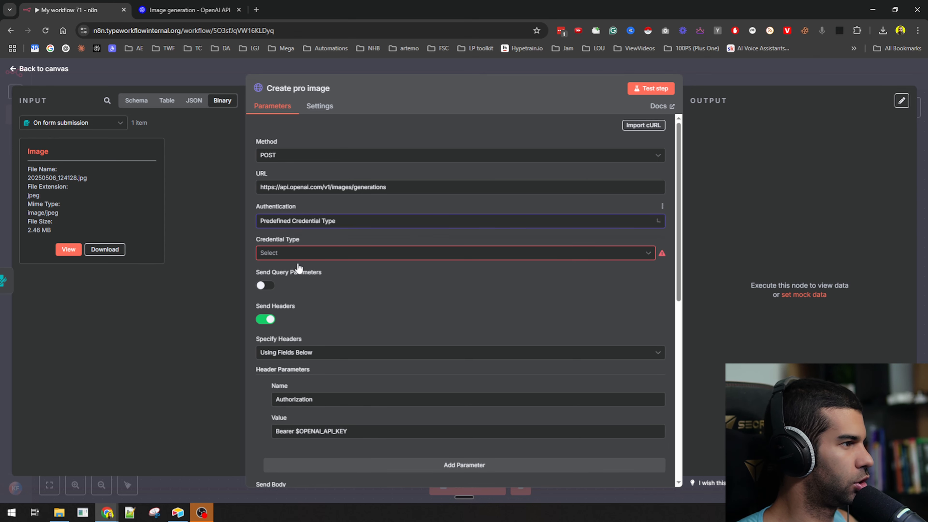
{"action": "left_click", "coordinate": [301, 257]}
{"action": "type", "text": "openai"}
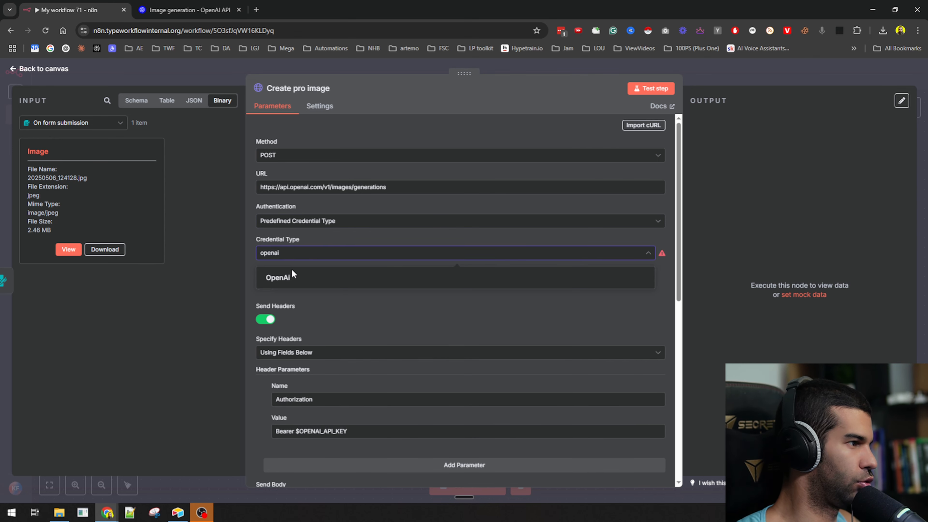
{"action": "left_click", "coordinate": [292, 272]}
{"action": "scroll", "coordinate": [367, 305], "scroll_direction": "down", "scroll_amount": 3}
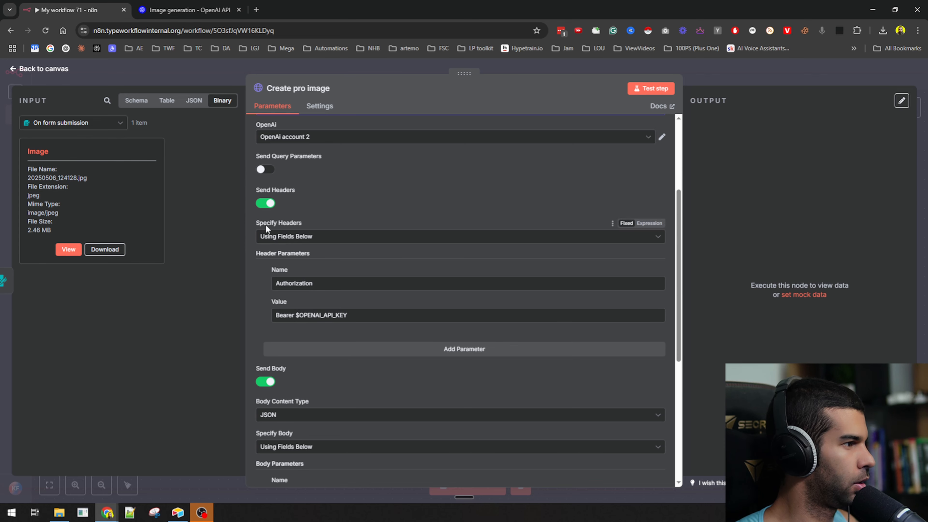
{"action": "scroll", "coordinate": [266, 226], "scroll_direction": "down", "scroll_amount": 6}
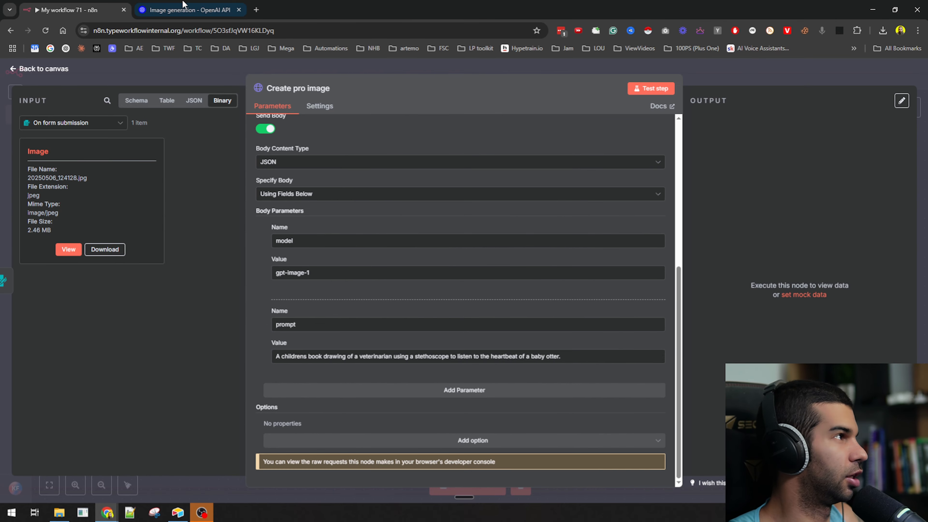
{"action": "left_click", "coordinate": [188, 9]}
- Copy the 'Edit an image' curl example from OpenAI's image docs
{"action": "scroll", "coordinate": [254, 269], "scroll_direction": "down", "scroll_amount": 5}
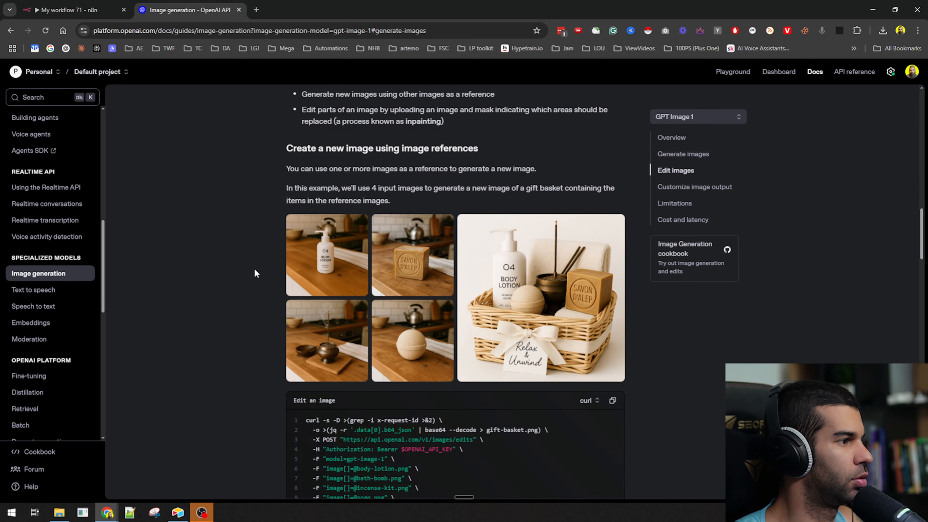
{"action": "scroll", "coordinate": [254, 269], "scroll_direction": "up", "scroll_amount": 3}
{"action": "left_click_drag", "start_coordinate": [286, 135], "coordinate": [253, 176]}
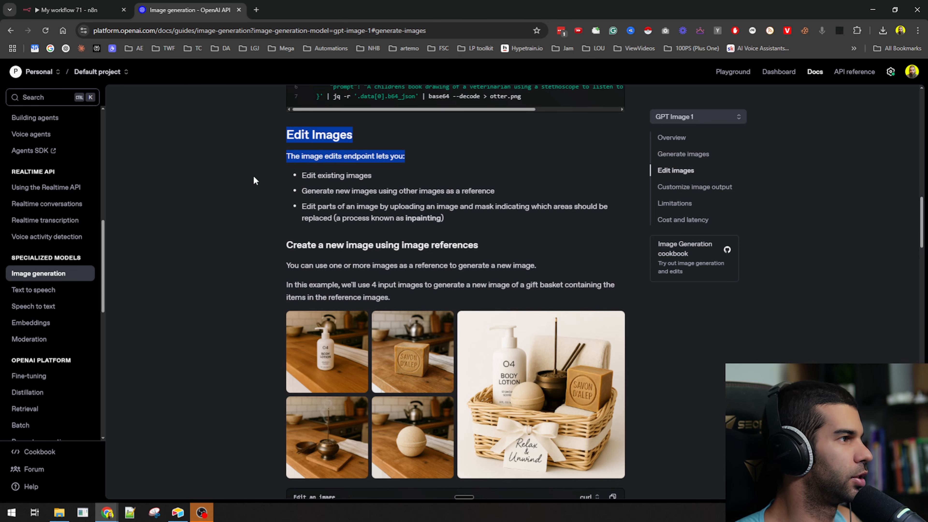
{"action": "left_click", "coordinate": [285, 156]}
{"action": "scroll", "coordinate": [279, 173], "scroll_direction": "down", "scroll_amount": 5}
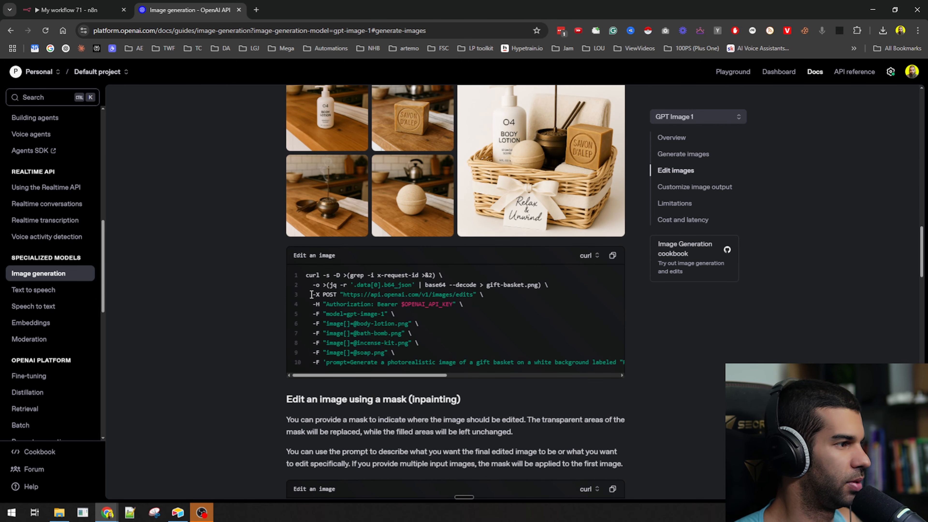
{"action": "scroll", "coordinate": [311, 294], "scroll_direction": "up", "scroll_amount": 5}
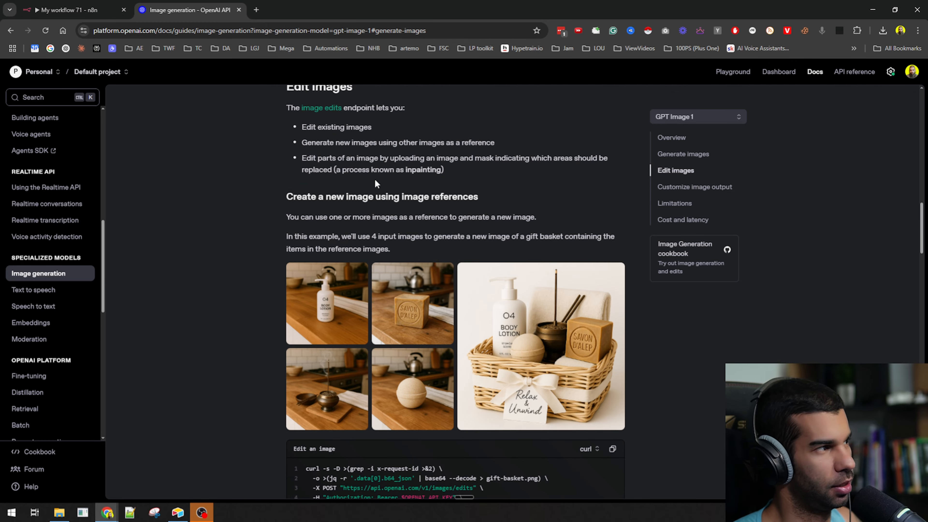
{"action": "scroll", "coordinate": [470, 183], "scroll_direction": "down", "scroll_amount": 5}
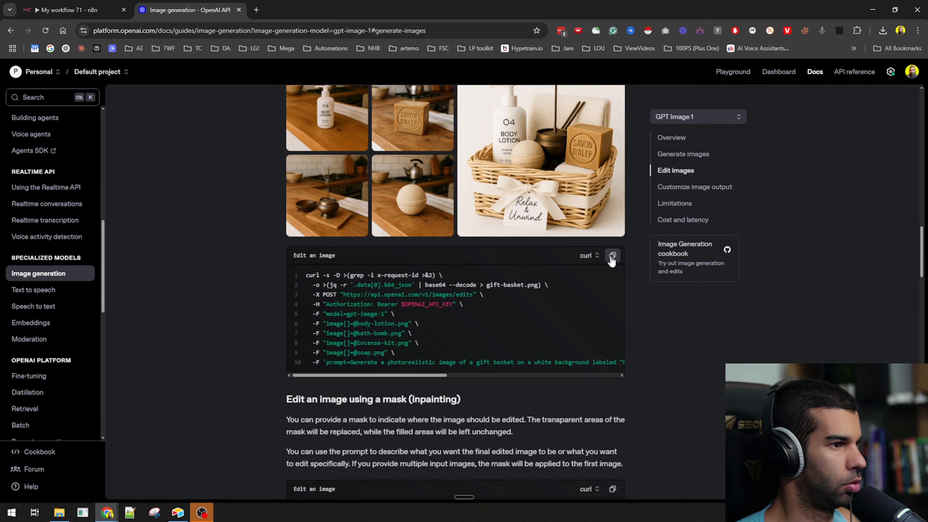
{"action": "left_click", "coordinate": [612, 255]}
- Paste the image-edit curl into the Create pro image node's cURL import box
{"action": "key", "text": "ctrl+shift+Tab"}
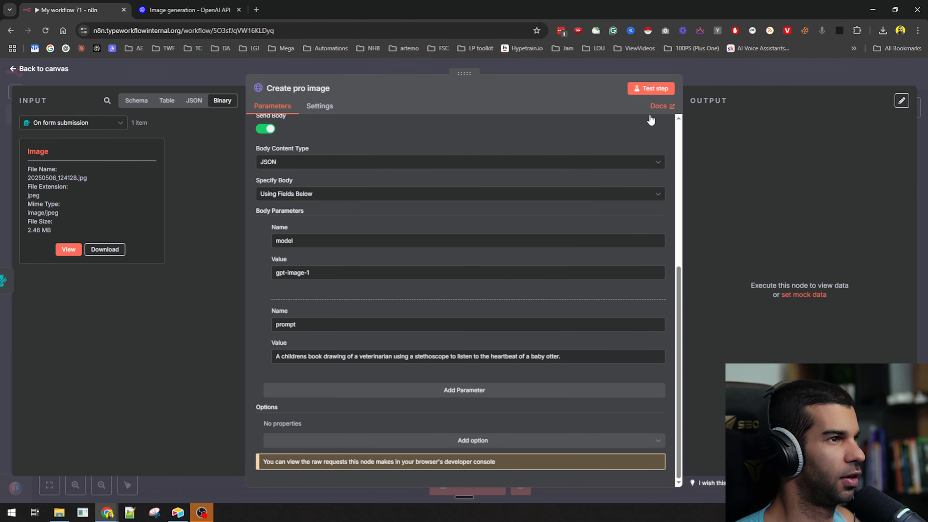
{"action": "scroll", "coordinate": [646, 121], "scroll_direction": "up", "scroll_amount": 5}
{"action": "left_click", "coordinate": [643, 125]}
{"action": "key", "text": "ctrl+v"}
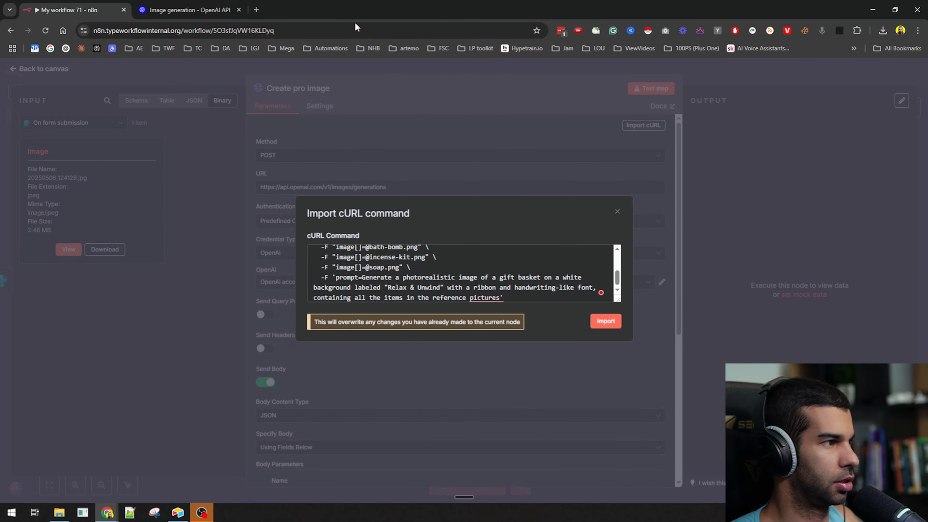
- Open chatgpt.com in a new browser tab
{"action": "key", "text": "ctrl+t"}
{"action": "type", "text": "chatgpt.com"}
{"action": "key", "text": "Return"}
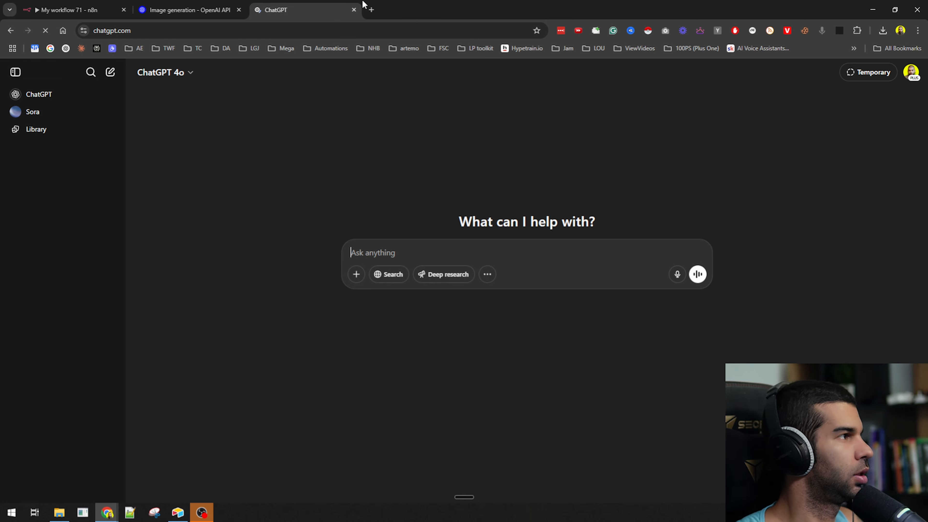
- Ask ChatGPT to 'clean up this so it's a valid curl I can import into n8n' and copy its answer
{"action": "left_click", "coordinate": [15, 72]}
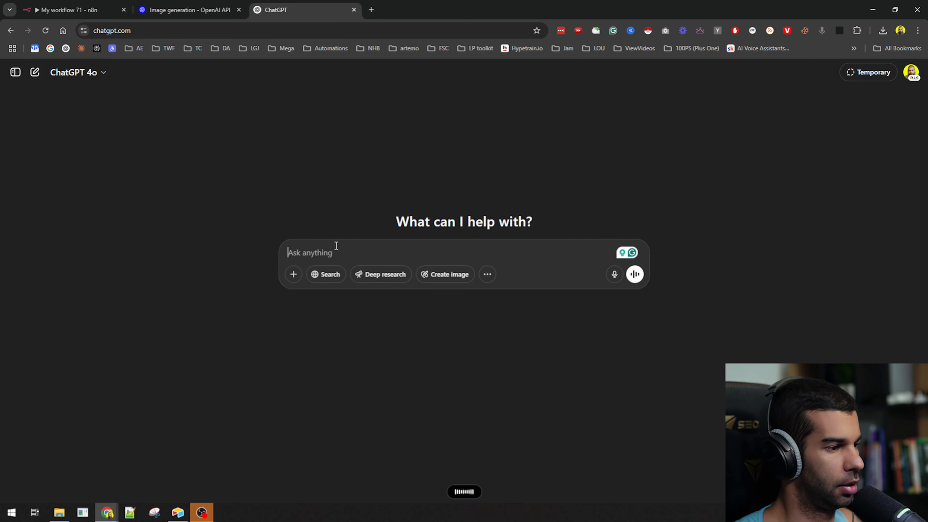
{"action": "type", "text": "clean up this so it's a valid curl I can import into n8n"}
{"action": "key", "text": "shift+Return"}
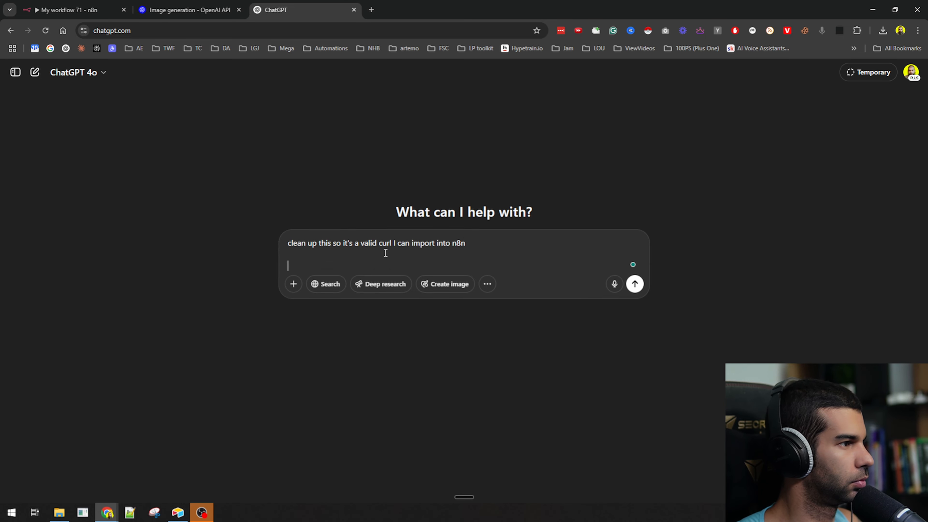
{"action": "key", "text": "ctrl+v"}
{"action": "key", "text": "Return"}
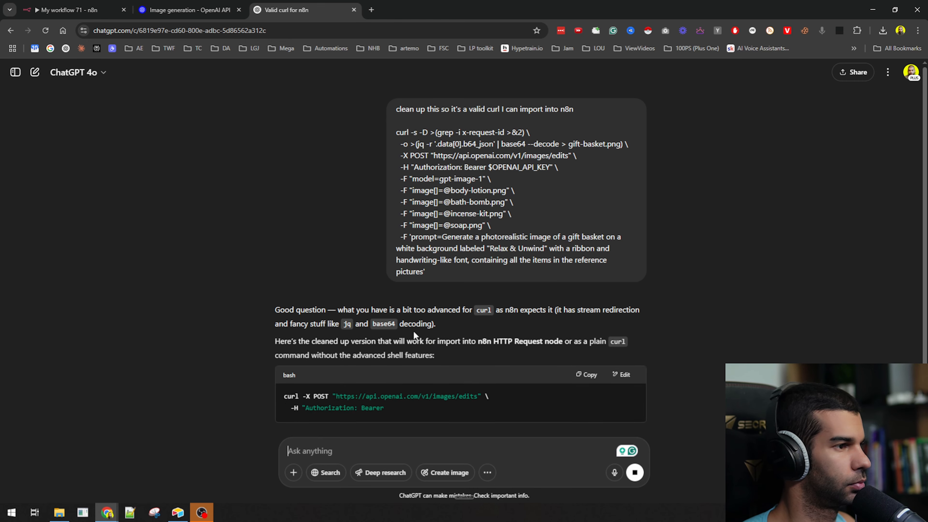
{"action": "left_click_drag", "start_coordinate": [564, 309], "coordinate": [399, 323]}
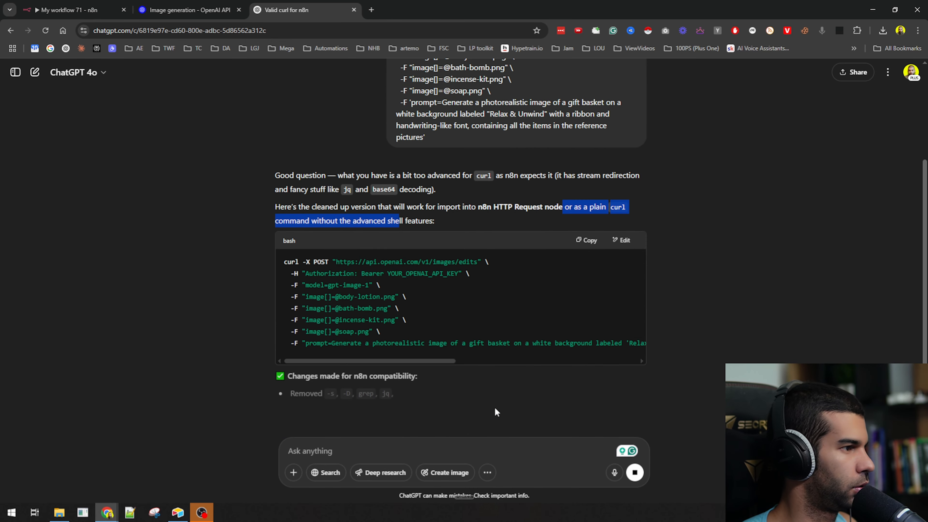
{"action": "left_click", "coordinate": [581, 240]}
- Import the cleaned curl and authenticate with the predefined OpenAi credential type
{"action": "left_click", "coordinate": [102, 7]}
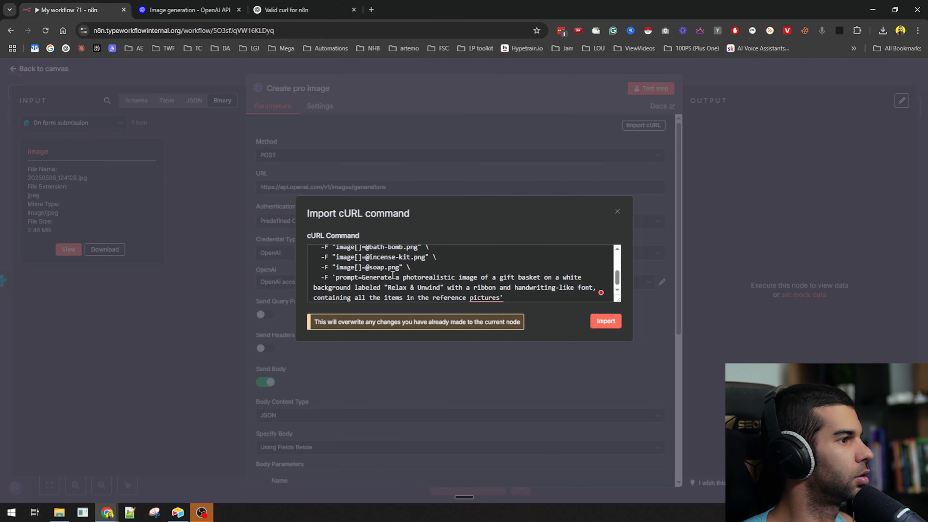
{"action": "scroll", "coordinate": [393, 274], "scroll_direction": "down", "scroll_amount": 1}
{"action": "left_click", "coordinate": [605, 321]}
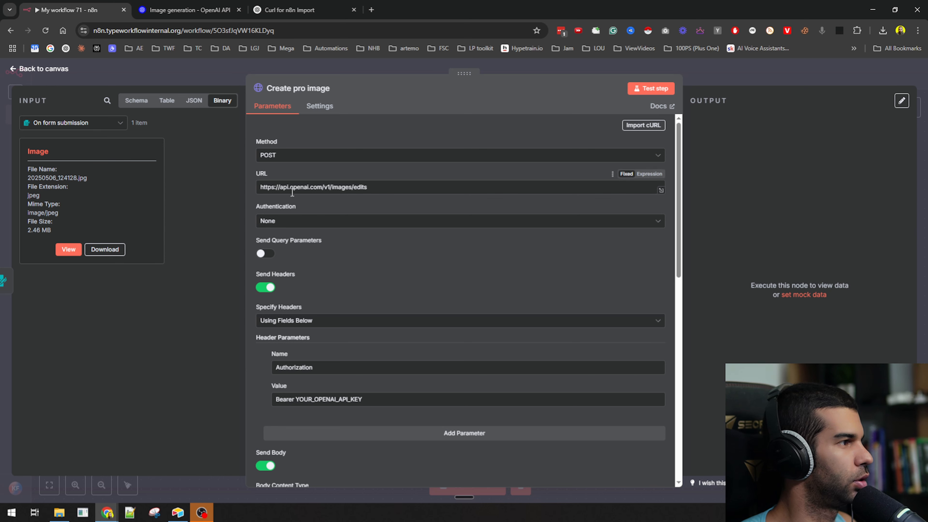
{"action": "left_click", "coordinate": [305, 221]}
{"action": "left_click", "coordinate": [297, 265]}
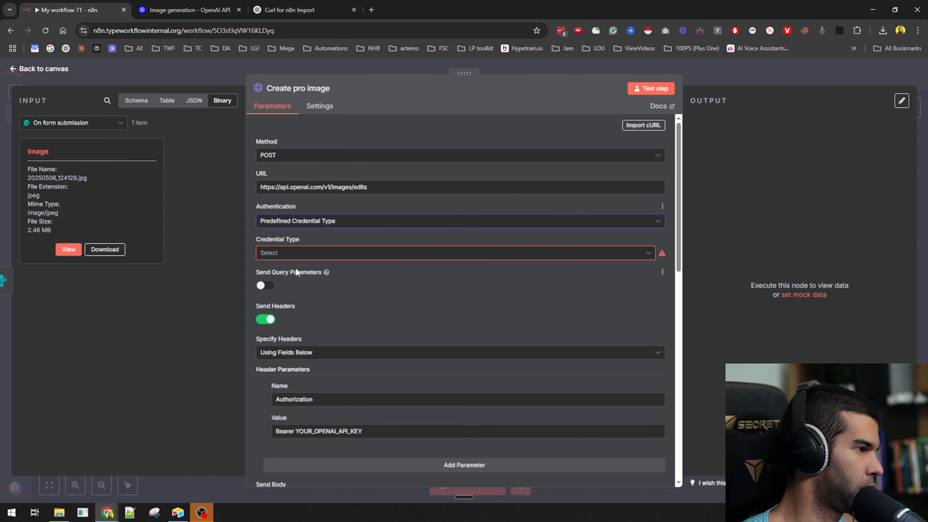
{"action": "left_click", "coordinate": [293, 252]}
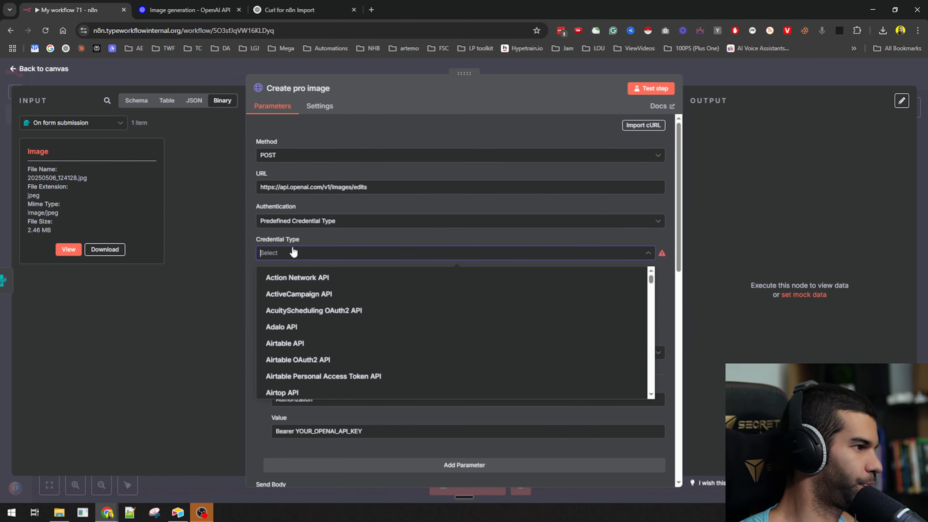
{"action": "type", "text": "openai"}
{"action": "left_click", "coordinate": [292, 275]}
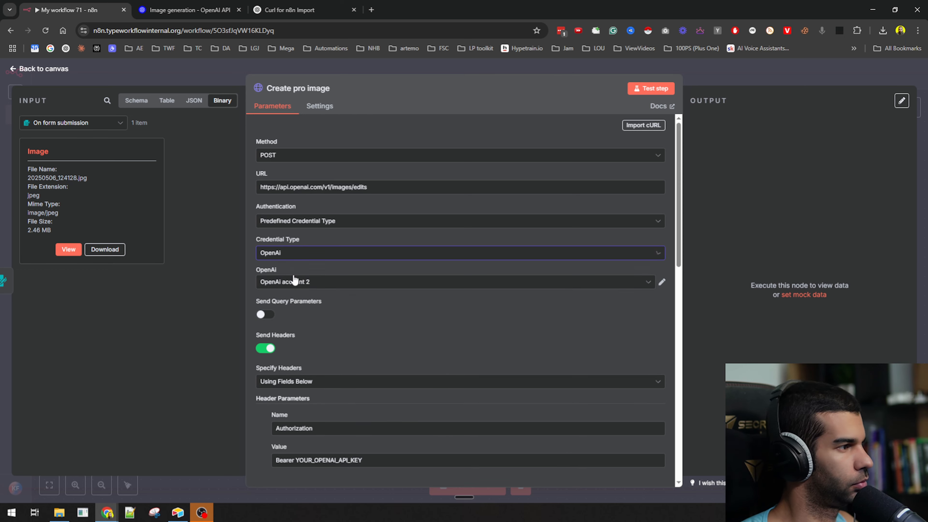
- Turn off Send Headers and set the binary Input Data Field Name to 'Image'
{"action": "scroll", "coordinate": [284, 323], "scroll_direction": "down", "scroll_amount": 3}
{"action": "left_click", "coordinate": [266, 251]}
{"action": "scroll", "coordinate": [321, 256], "scroll_direction": "down", "scroll_amount": 10}
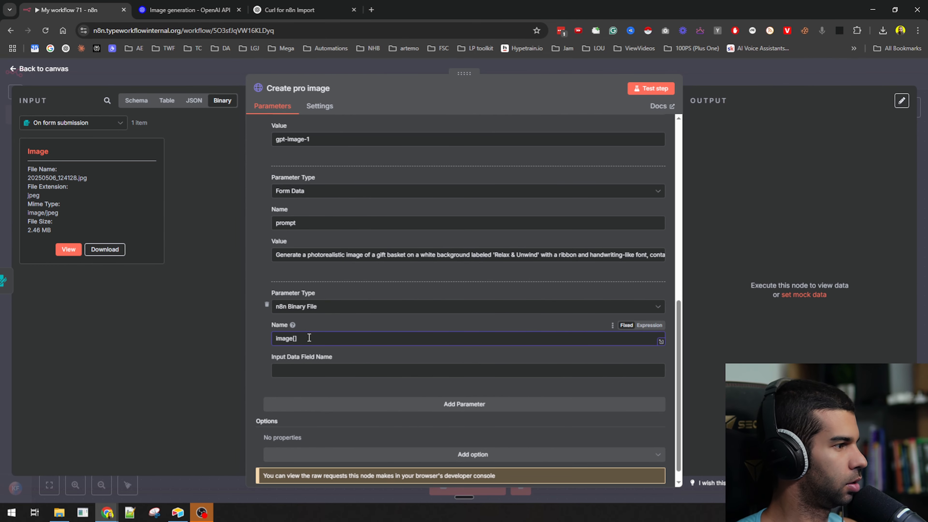
{"action": "left_click", "coordinate": [306, 369]}
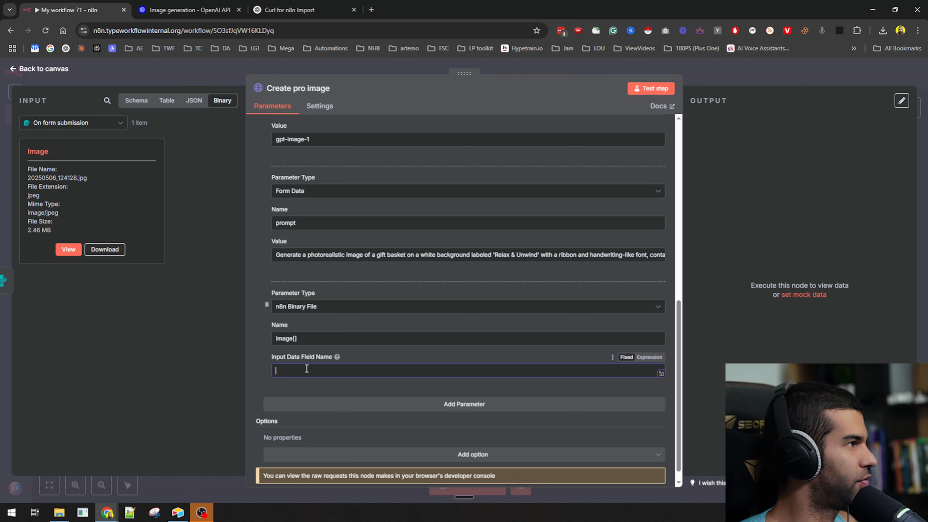
{"action": "type", "text": "Image"}
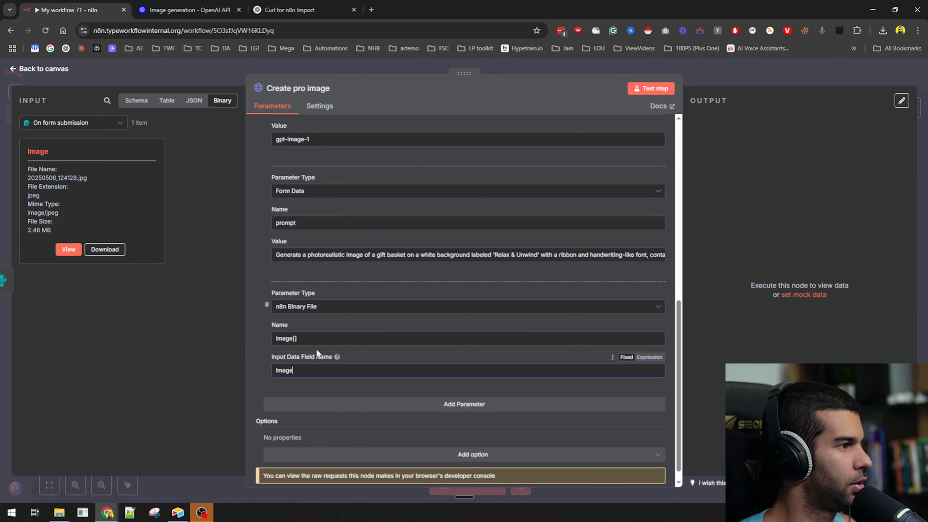
- Change the prompt's 'a gift basket' wording to 'this motorcycle'
{"action": "scroll", "coordinate": [316, 347], "scroll_direction": "up", "scroll_amount": 1}
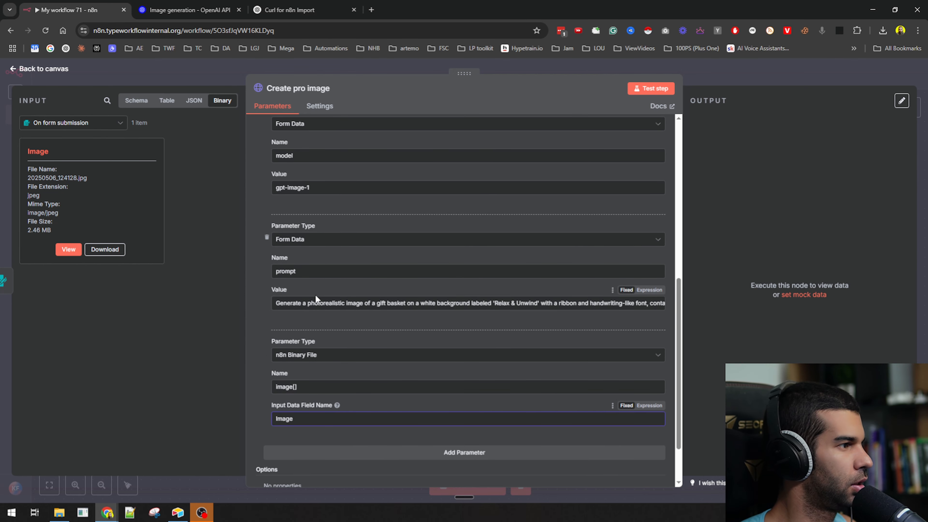
{"action": "left_click", "coordinate": [314, 303]}
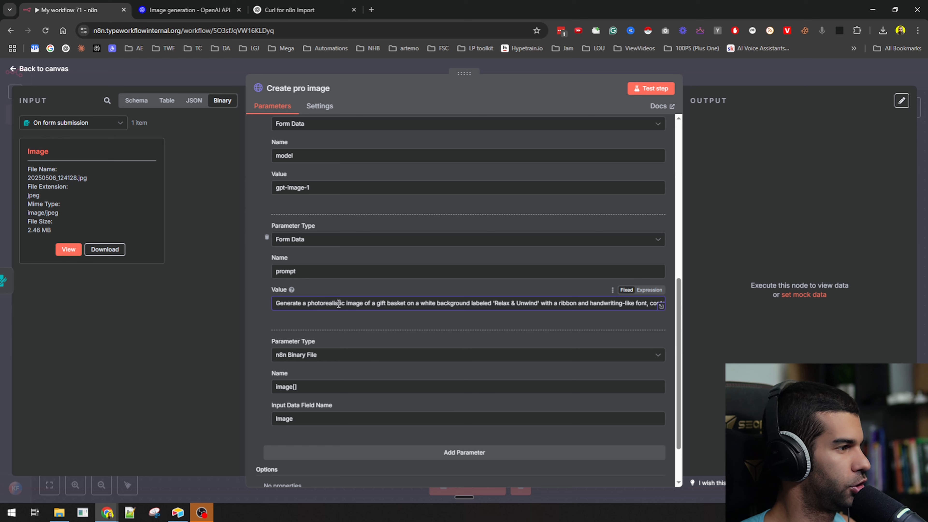
{"action": "double_click", "coordinate": [374, 303]}
{"action": "type", "text": "this motorcycle"}
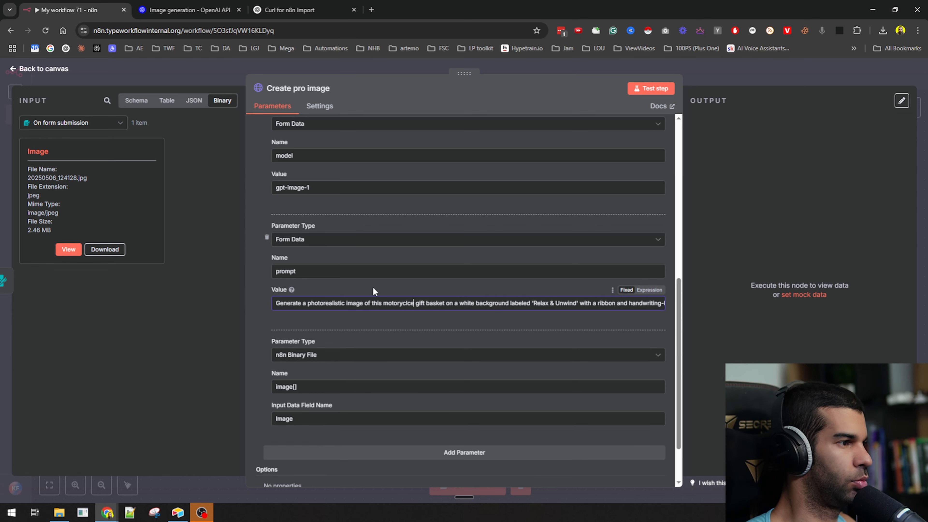
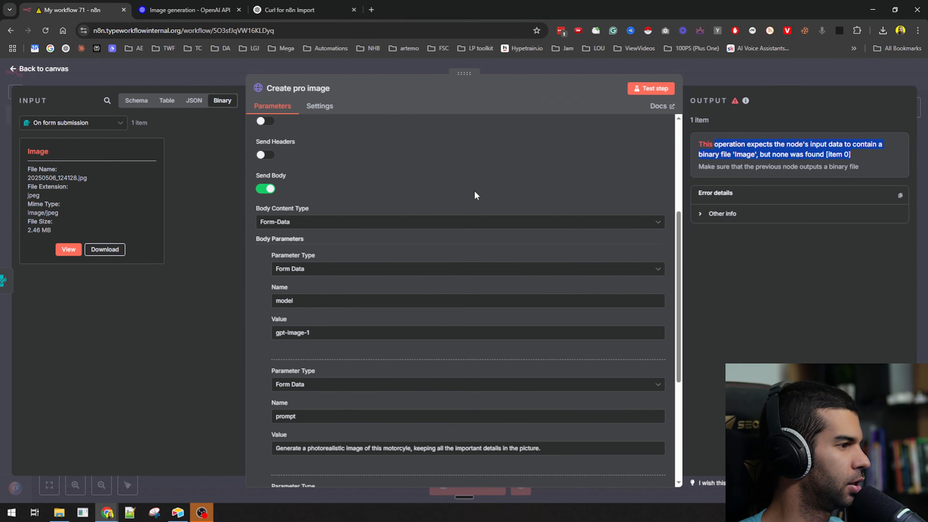
- Scroll down to the n8n Binary File body parameter, then bring up the OpenAI image-edit docs
{"action": "scroll", "coordinate": [321, 269], "scroll_direction": "down", "scroll_amount": 5}
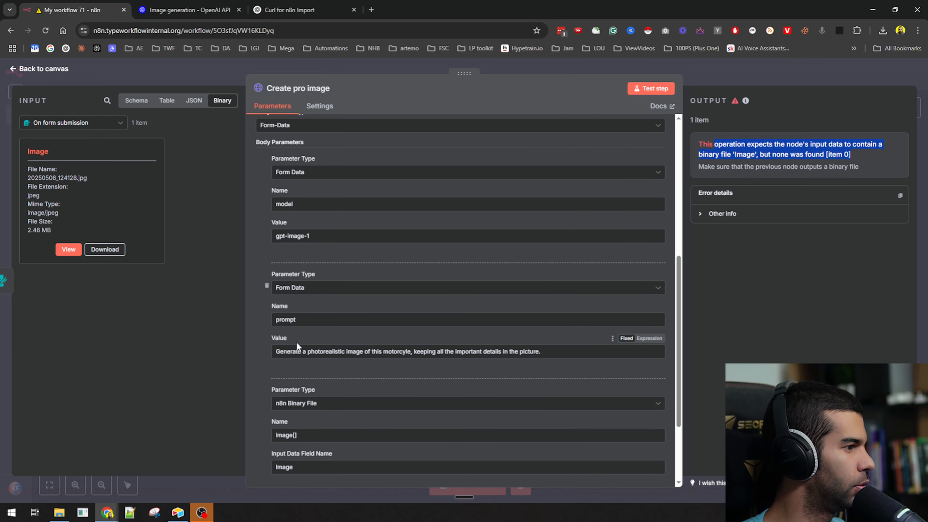
{"action": "scroll", "coordinate": [297, 346], "scroll_direction": "down", "scroll_amount": 3}
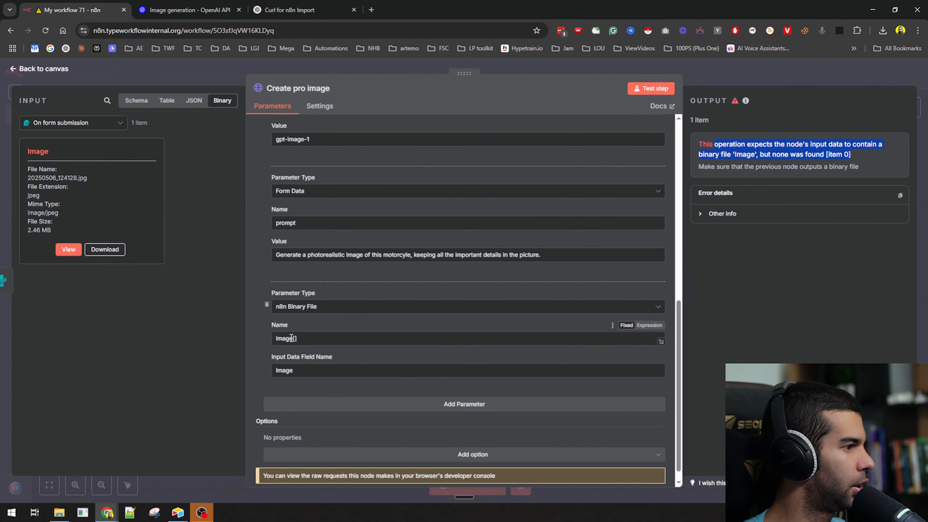
{"action": "left_click", "coordinate": [303, 10]}
{"action": "left_click", "coordinate": [189, 10]}
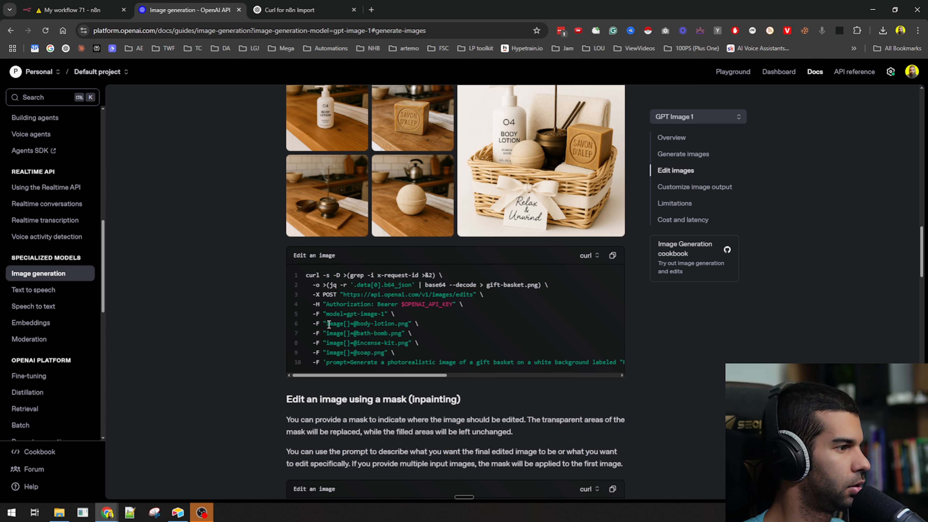
{"action": "left_click_drag", "start_coordinate": [328, 323], "coordinate": [412, 325]}
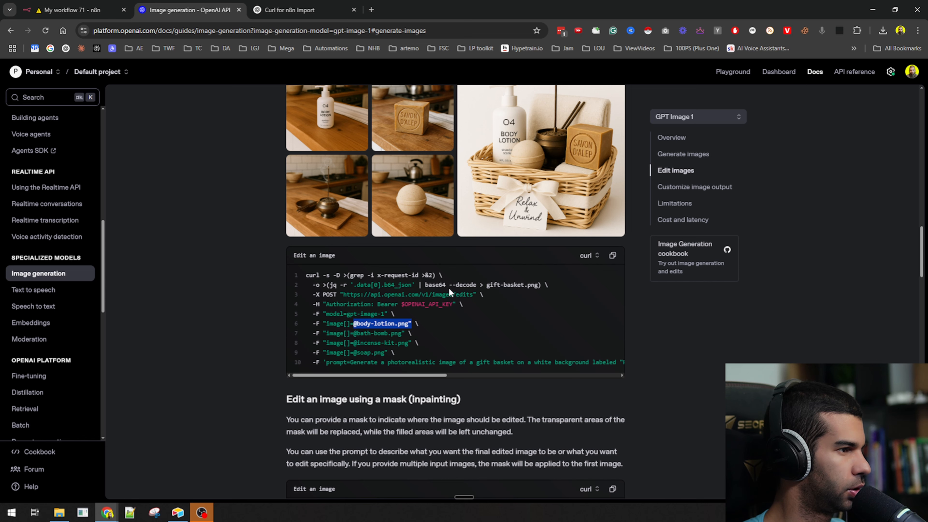
{"action": "scroll", "coordinate": [250, 318], "scroll_direction": "down", "scroll_amount": 4}
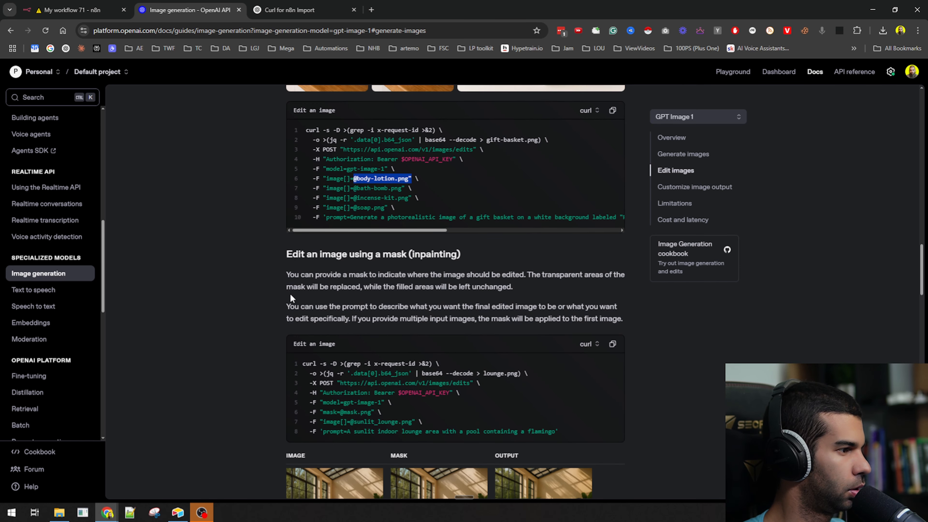
{"action": "scroll", "coordinate": [290, 294], "scroll_direction": "up", "scroll_amount": 3}
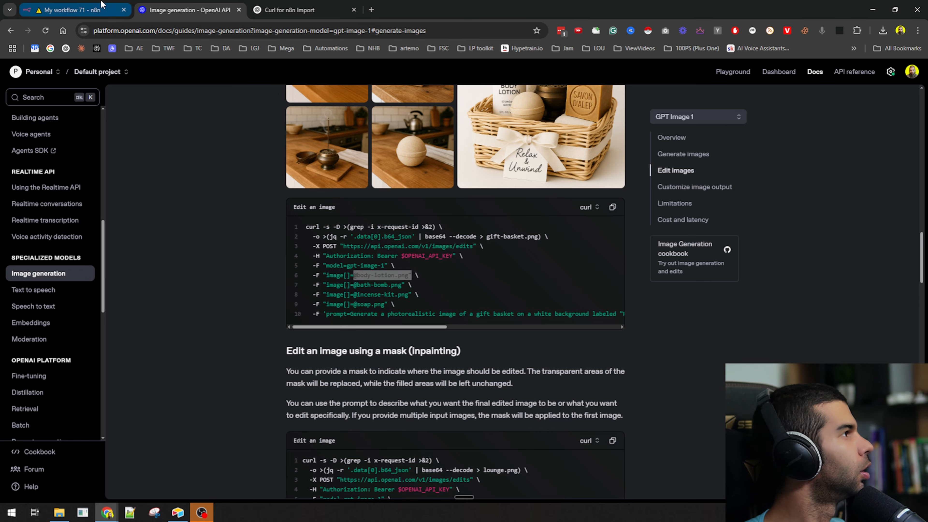
{"action": "left_click", "coordinate": [73, 10]}
{"action": "scroll", "coordinate": [301, 311], "scroll_direction": "down", "scroll_amount": 1}
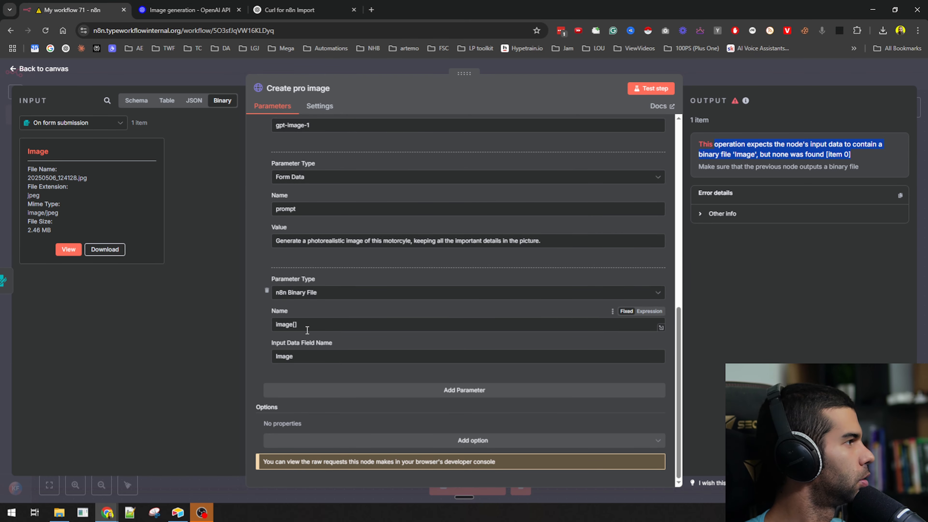
- Rename the binary parameter from image[] to image, retest the request, and revisit the OpenAI docs
{"action": "double_click", "coordinate": [34, 153]}
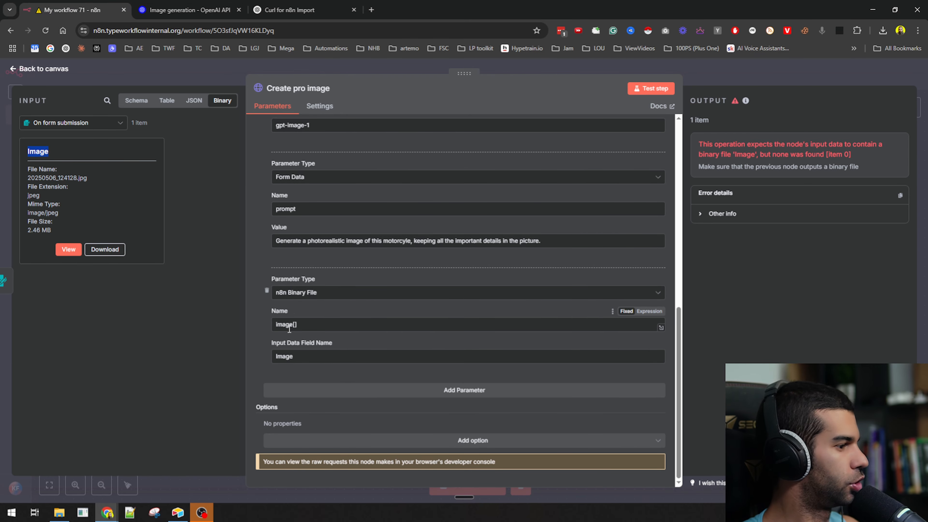
{"action": "left_click", "coordinate": [660, 358]}
{"action": "left_click", "coordinate": [653, 89]}
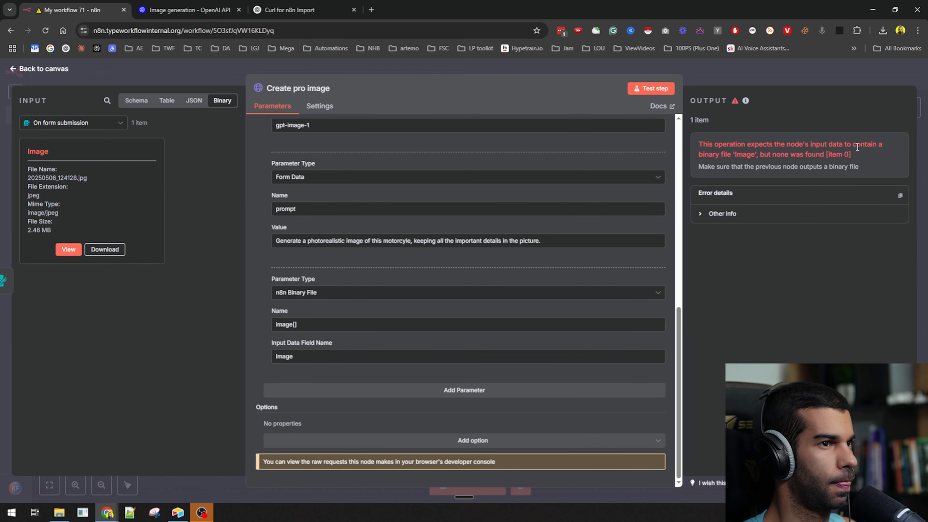
{"action": "left_click", "coordinate": [312, 328]}
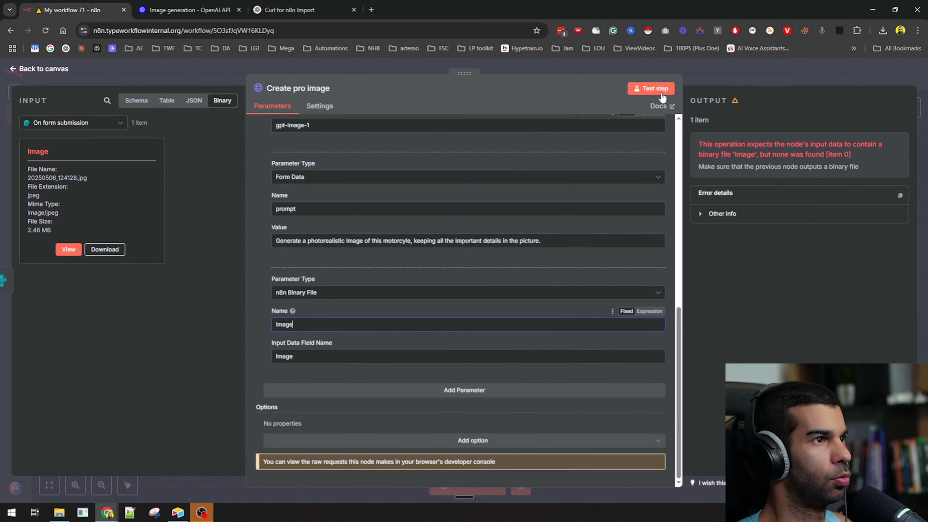
{"action": "left_click", "coordinate": [657, 89]}
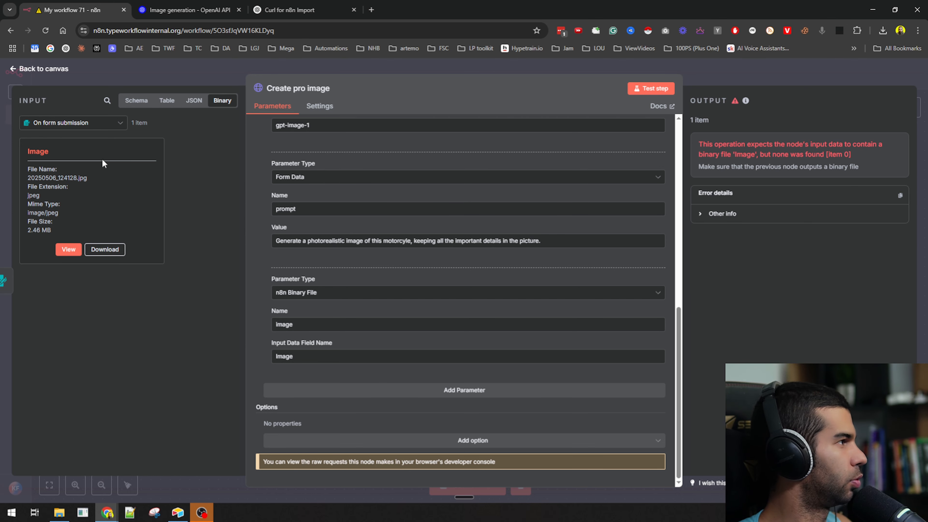
{"action": "left_click", "coordinate": [192, 5]}
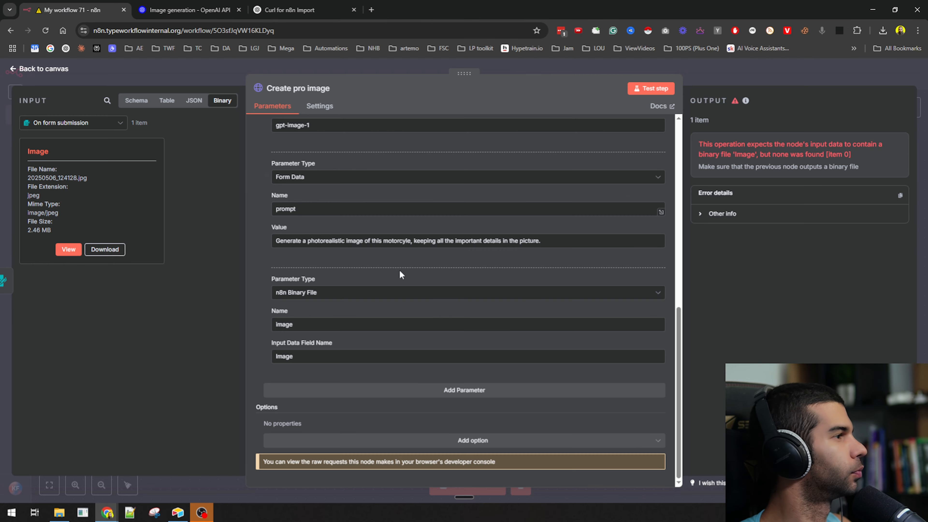
- Keep the parameter as an n8n Binary File, rename it image[0], and rerun the request
{"action": "left_click", "coordinate": [73, 10]}
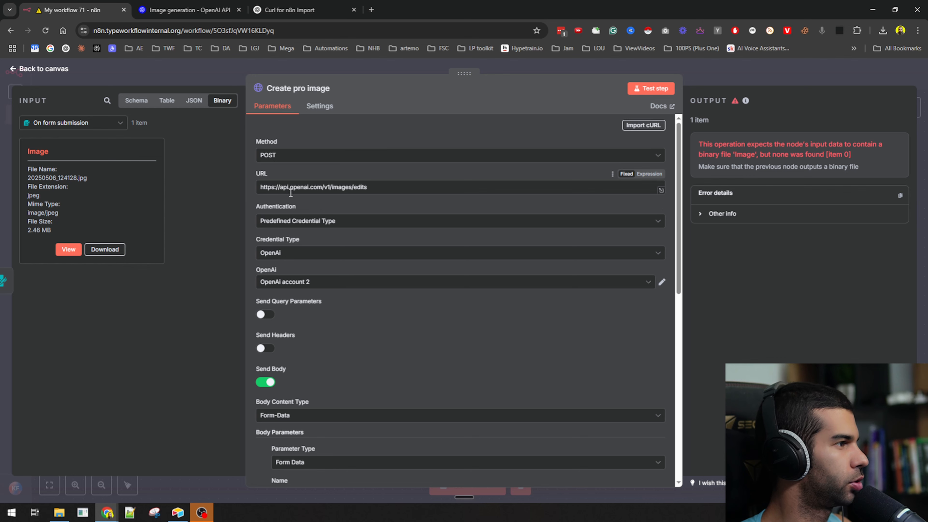
{"action": "scroll", "coordinate": [259, 338], "scroll_direction": "down", "scroll_amount": 4}
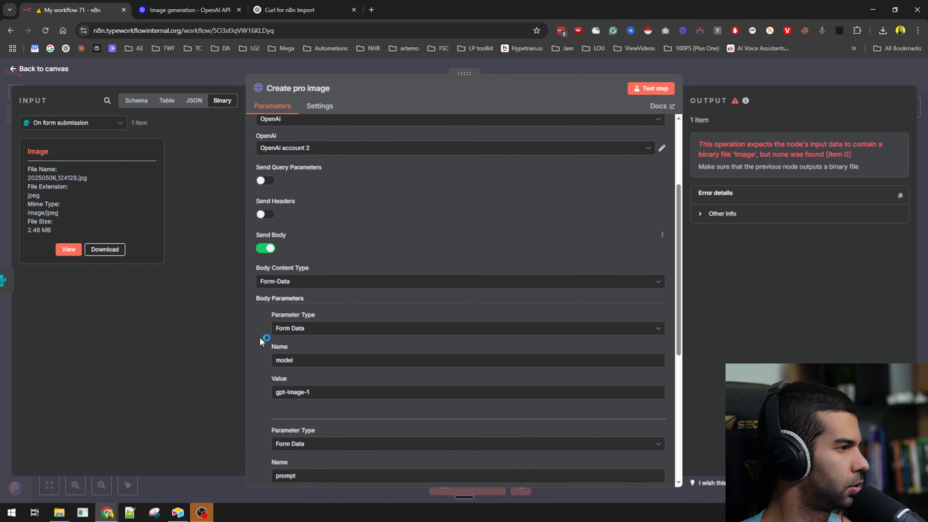
{"action": "scroll", "coordinate": [267, 277], "scroll_direction": "down", "scroll_amount": 7}
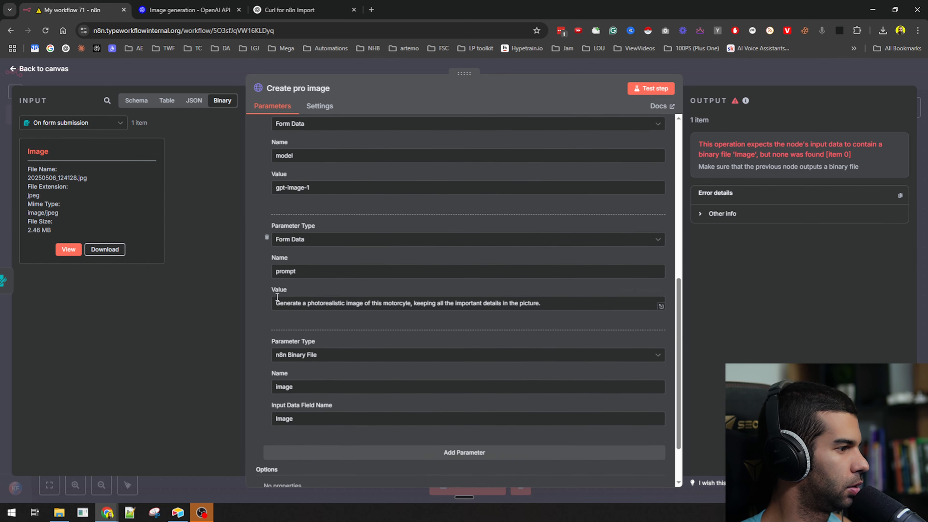
{"action": "left_click", "coordinate": [329, 296]}
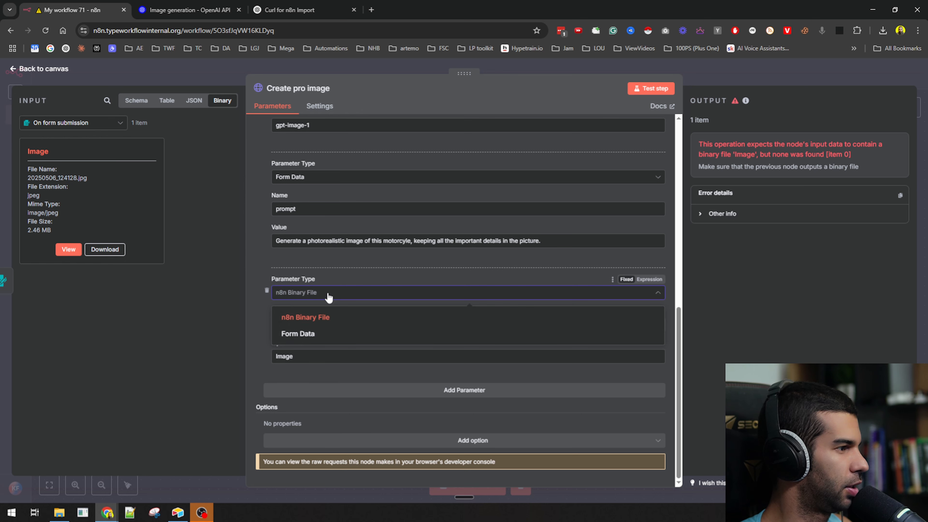
{"action": "left_click", "coordinate": [283, 317]}
{"action": "left_click", "coordinate": [299, 326]}
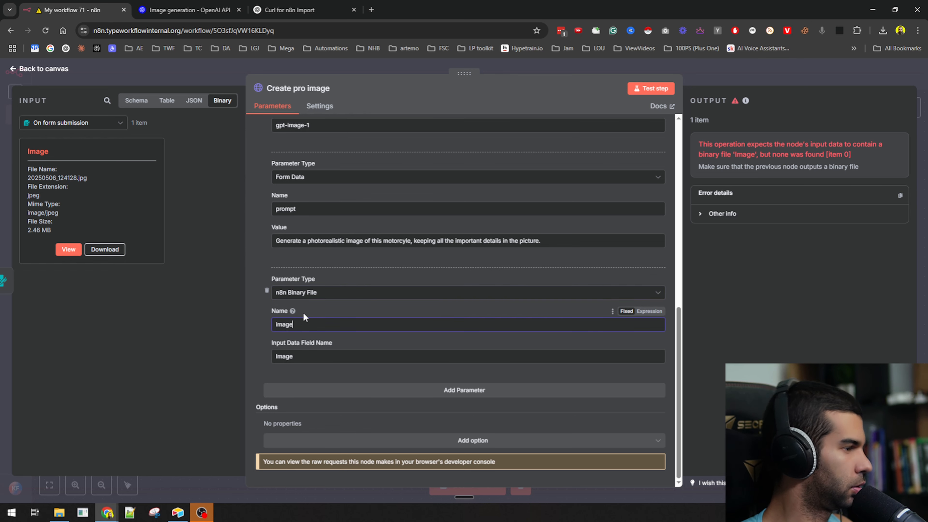
{"action": "type", "text": "[]"}
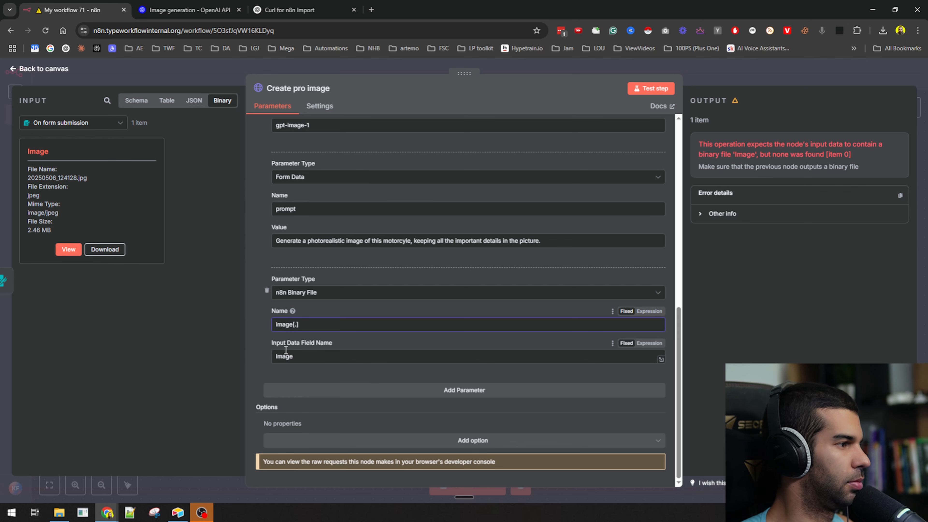
{"action": "type", "text": "0"}
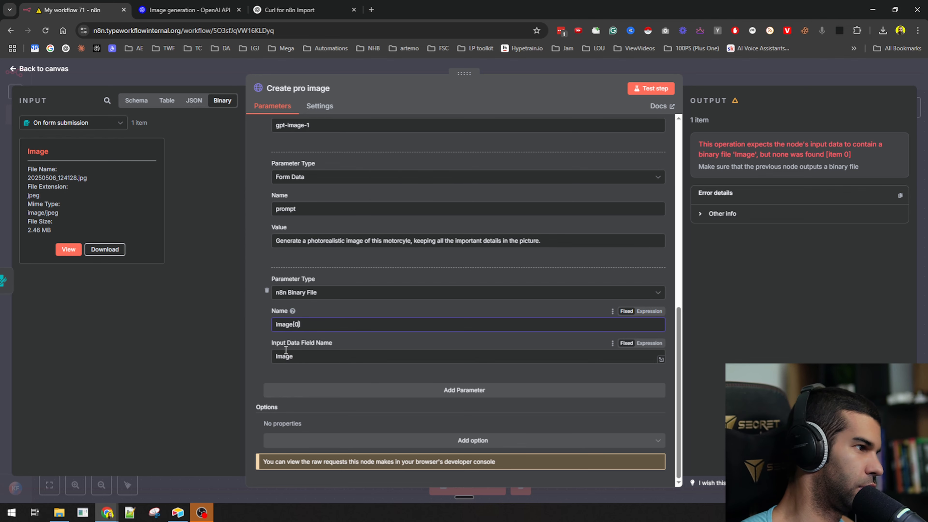
{"action": "left_click", "coordinate": [646, 90]}
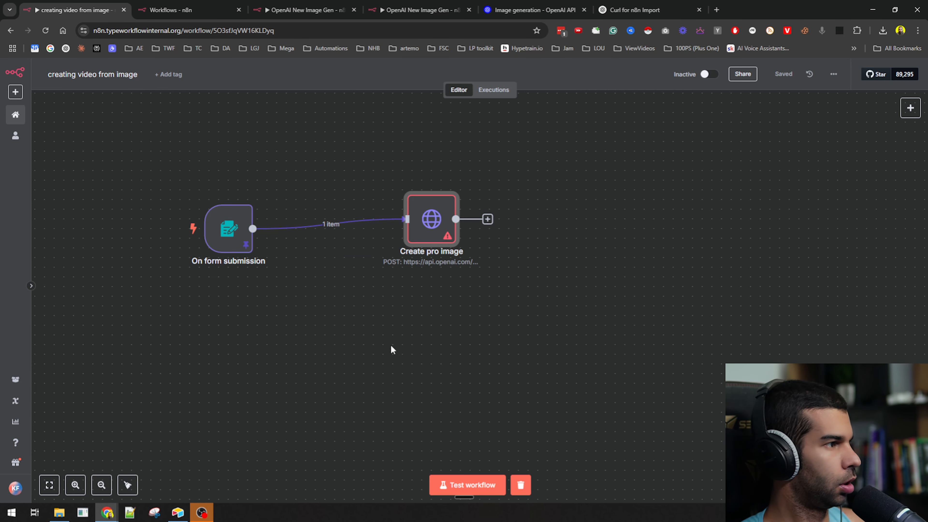
- Paste the prepared Edit Images request node and place it below Create pro image
{"action": "key", "text": "ctrl+v"}
{"action": "left_click_drag", "start_coordinate": [425, 369], "coordinate": [549, 330]}
{"action": "left_click_drag", "start_coordinate": [443, 354], "coordinate": [373, 319]}
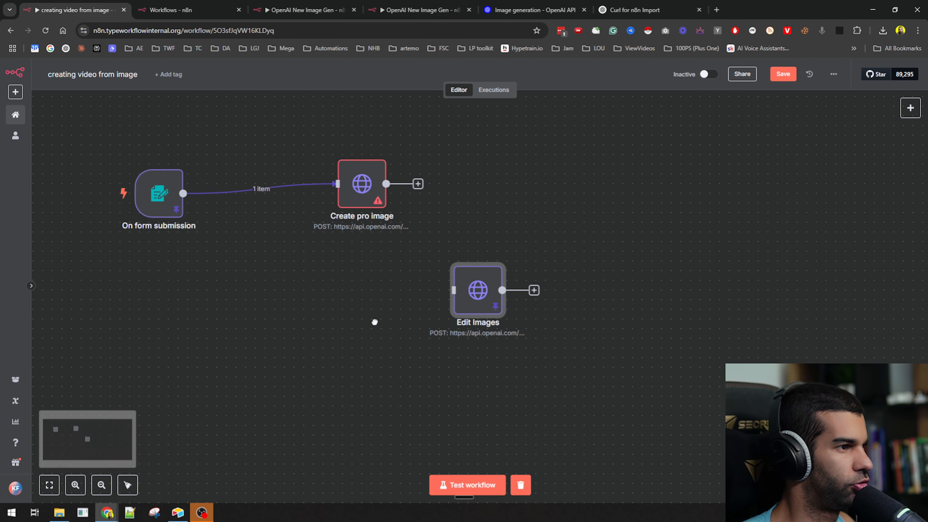
{"action": "left_click_drag", "start_coordinate": [468, 317], "coordinate": [369, 309]}
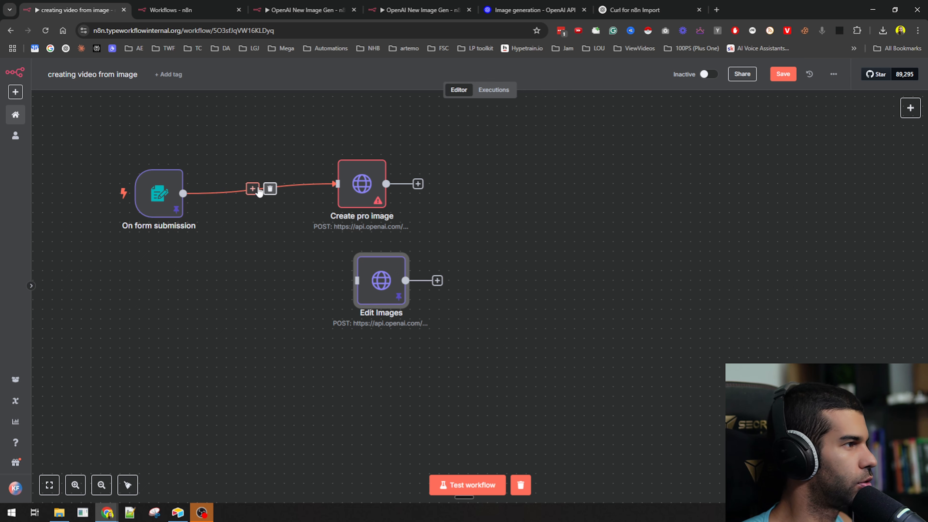
- Reroute On form submission from Create pro image into Edit Images and open Edit Images
{"action": "left_click", "coordinate": [266, 188]}
{"action": "left_click_drag", "start_coordinate": [348, 182], "coordinate": [396, 163]}
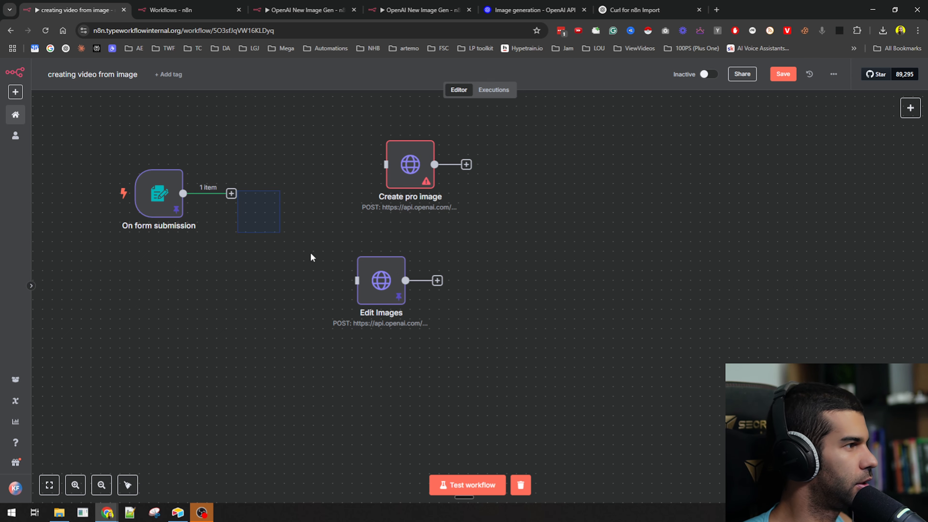
{"action": "left_click_drag", "start_coordinate": [182, 193], "coordinate": [361, 280]}
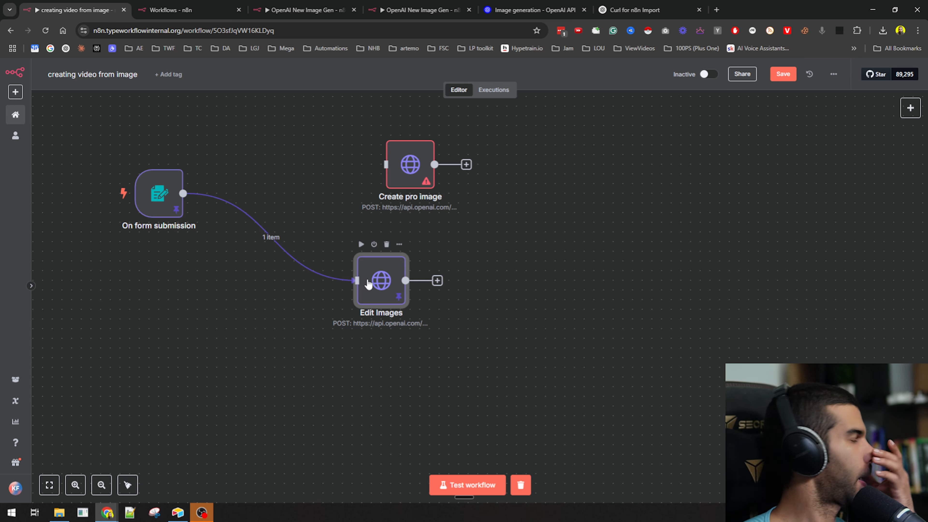
{"action": "double_click", "coordinate": [367, 279]}
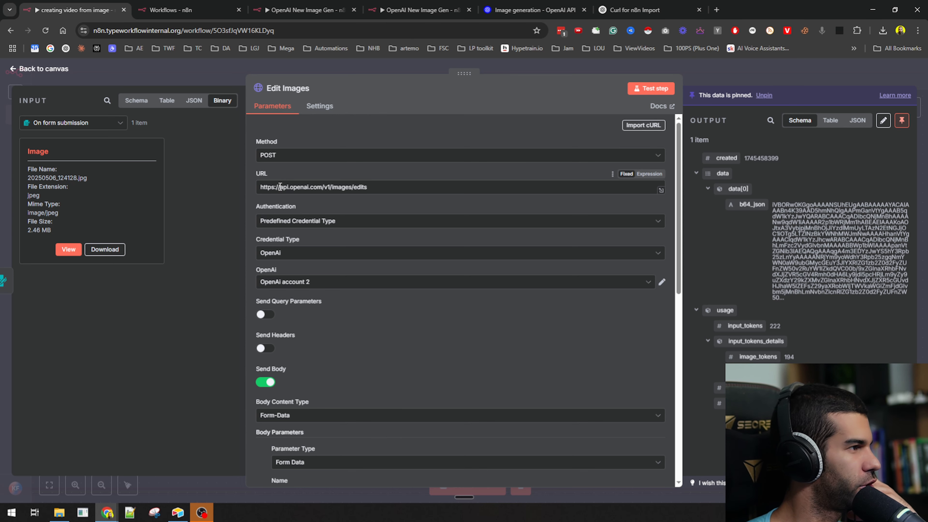
- Set the Edit Images Input Data Field Name to Image, copied from the input's binary field
{"action": "scroll", "coordinate": [281, 233], "scroll_direction": "down", "scroll_amount": 5}
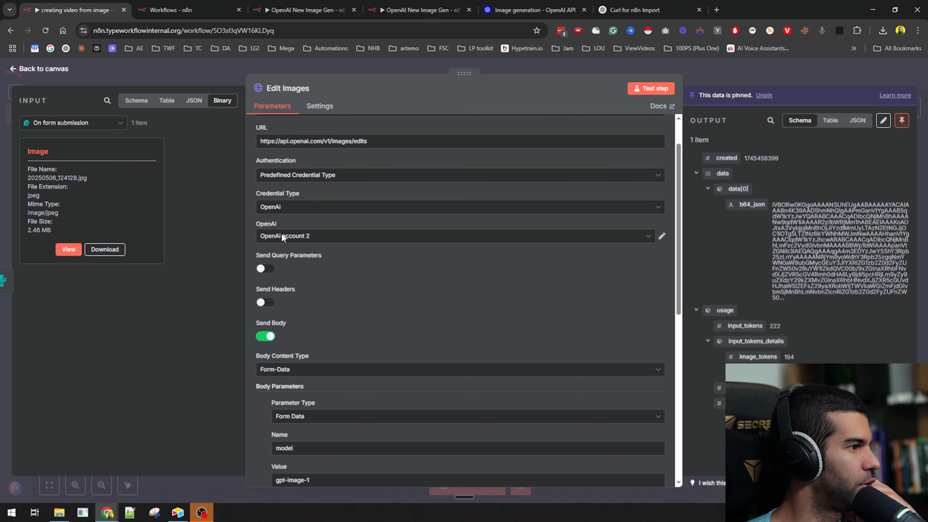
{"action": "scroll", "coordinate": [289, 233], "scroll_direction": "down", "scroll_amount": 5}
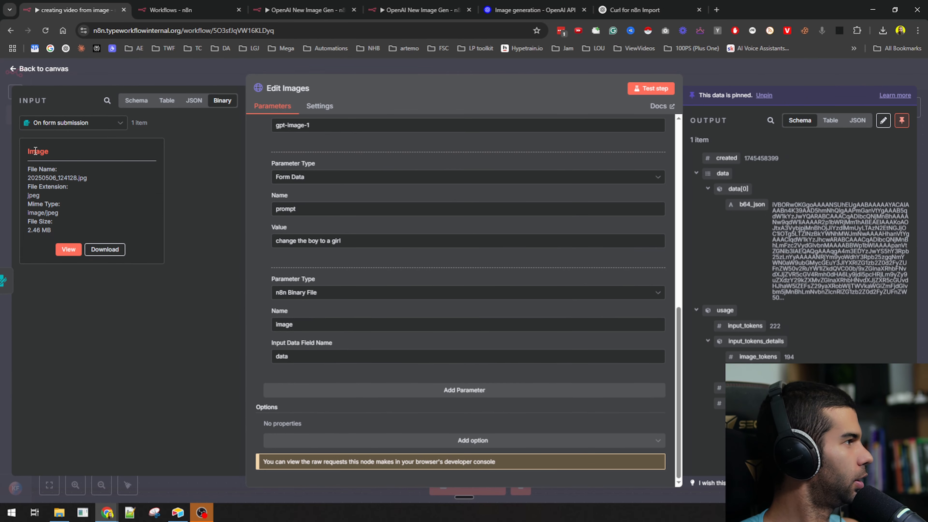
{"action": "double_click", "coordinate": [36, 150]}
{"action": "key", "text": "ctrl+c"}
{"action": "double_click", "coordinate": [312, 357]}
{"action": "key", "text": "ctrl+v"}
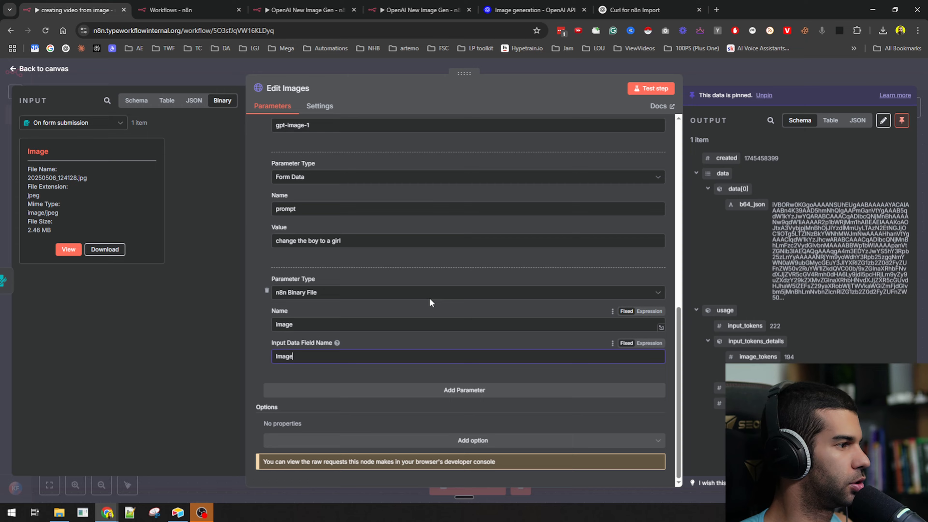
- Test-run Edit Images on its own and inspect the no-binary-file error
{"action": "left_click", "coordinate": [779, 75]}
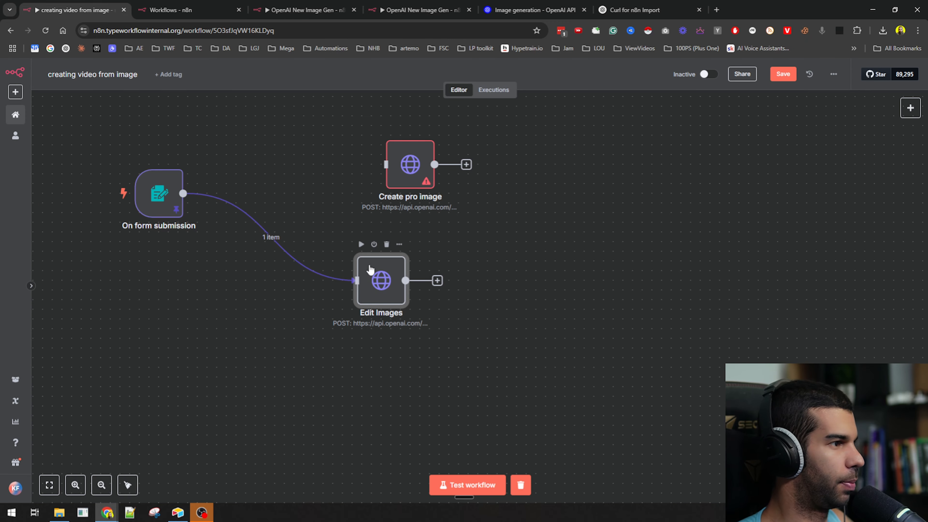
{"action": "left_click", "coordinate": [360, 244]}
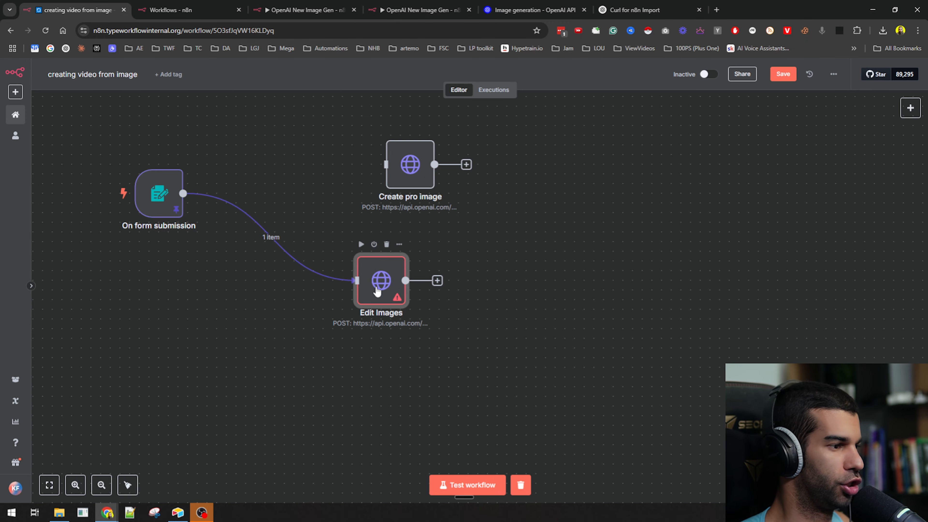
{"action": "double_click", "coordinate": [378, 292]}
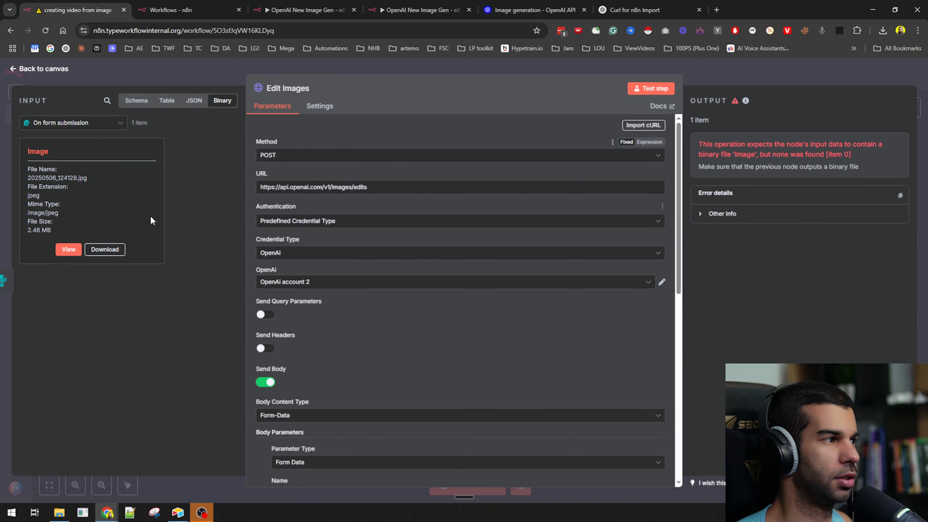
{"action": "scroll", "coordinate": [403, 372], "scroll_direction": "down", "scroll_amount": 10}
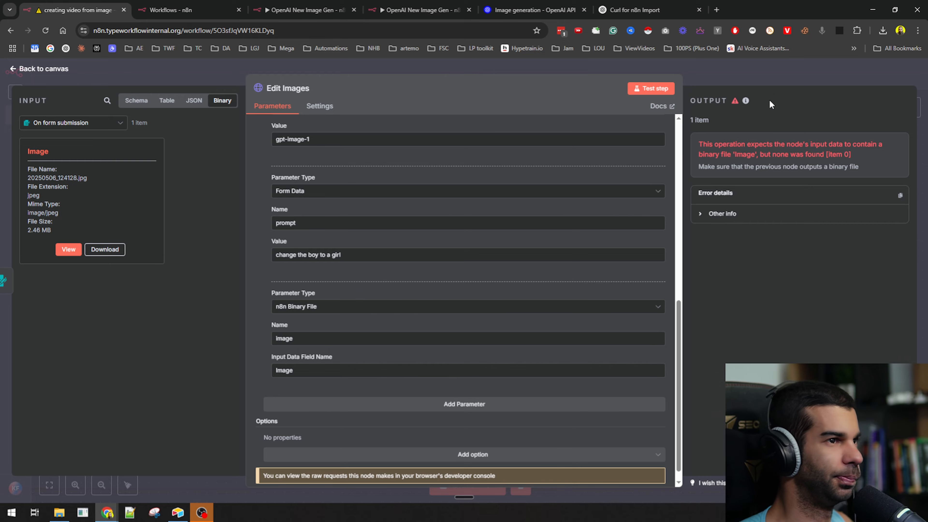
{"action": "key", "text": "Escape"}
- Delete the Create pro image node and rearrange Edit Images on the canvas
{"action": "mouse_move", "coordinate": [393, 164]}
{"action": "left_click", "coordinate": [415, 129]}
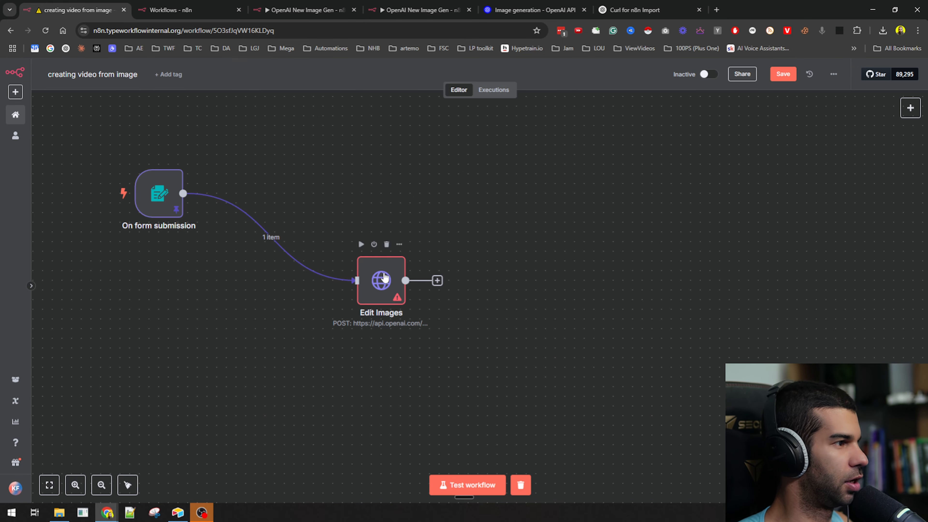
{"action": "left_click_drag", "start_coordinate": [381, 278], "coordinate": [449, 210]}
{"action": "left_click", "coordinate": [295, 203]}
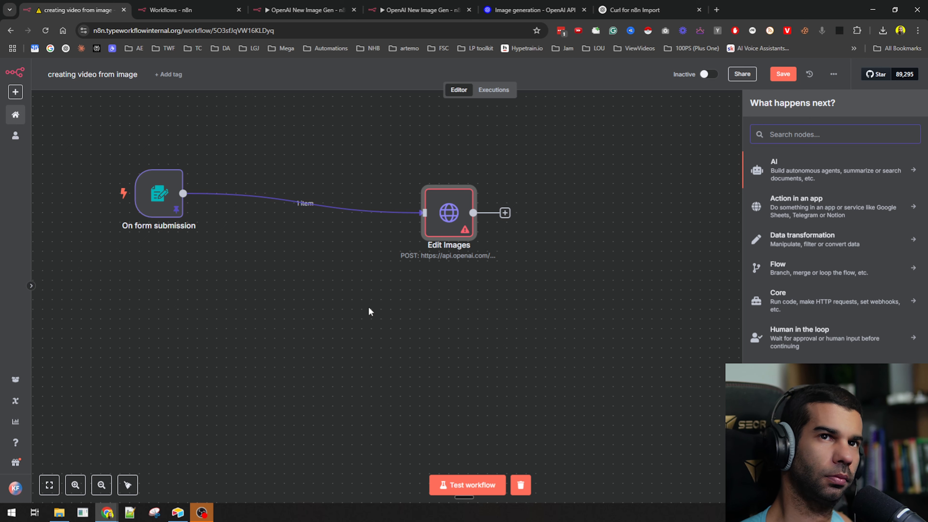
{"action": "type", "text": "upload"}
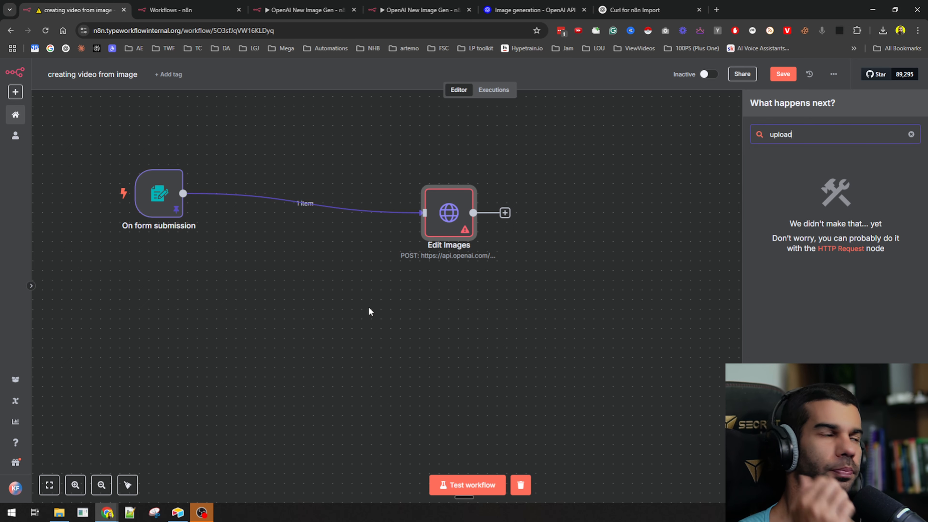
{"action": "left_click", "coordinate": [369, 310]}
{"action": "left_click_drag", "start_coordinate": [448, 210], "coordinate": [476, 278]}
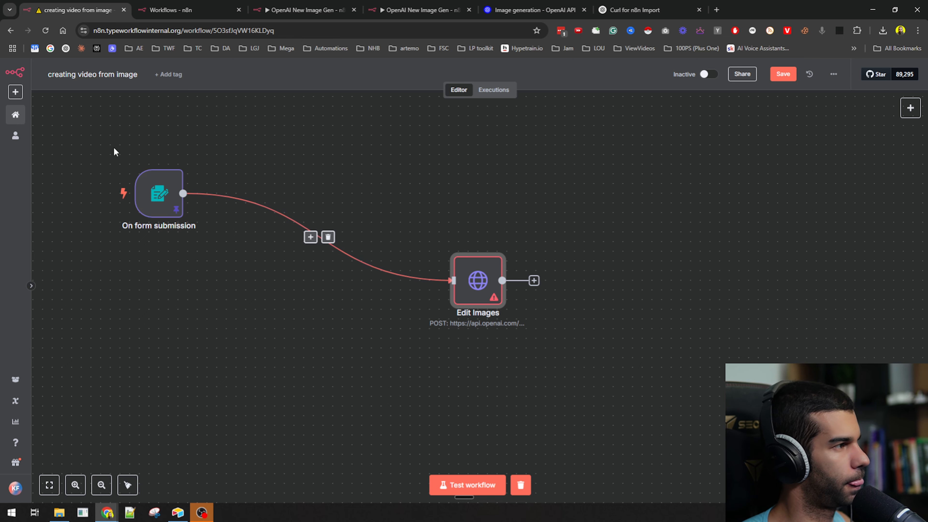
{"action": "scroll", "coordinate": [154, 201], "scroll_direction": "up", "scroll_amount": 5}
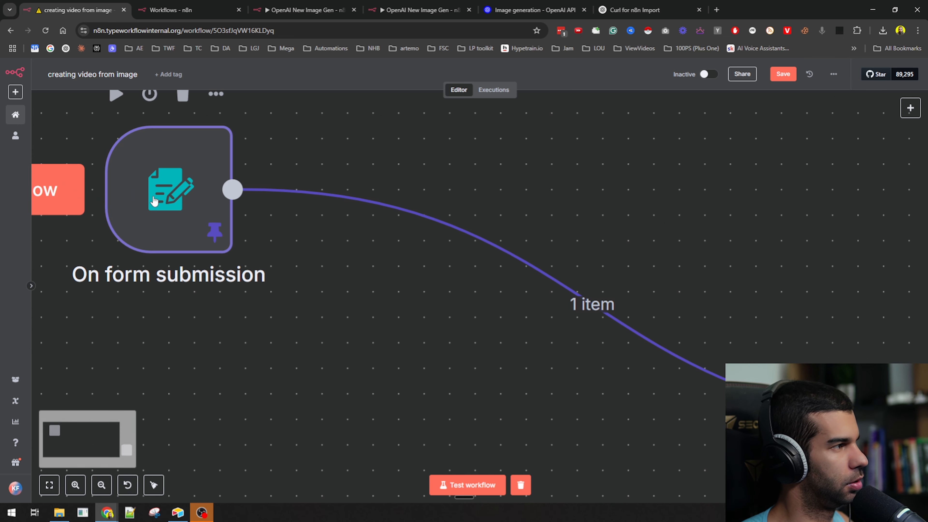
{"action": "scroll", "coordinate": [155, 201], "scroll_direction": "down", "scroll_amount": 5}
- Insert a Google Drive Upload file node between the form trigger and Edit Images
{"action": "left_click", "coordinate": [389, 254]}
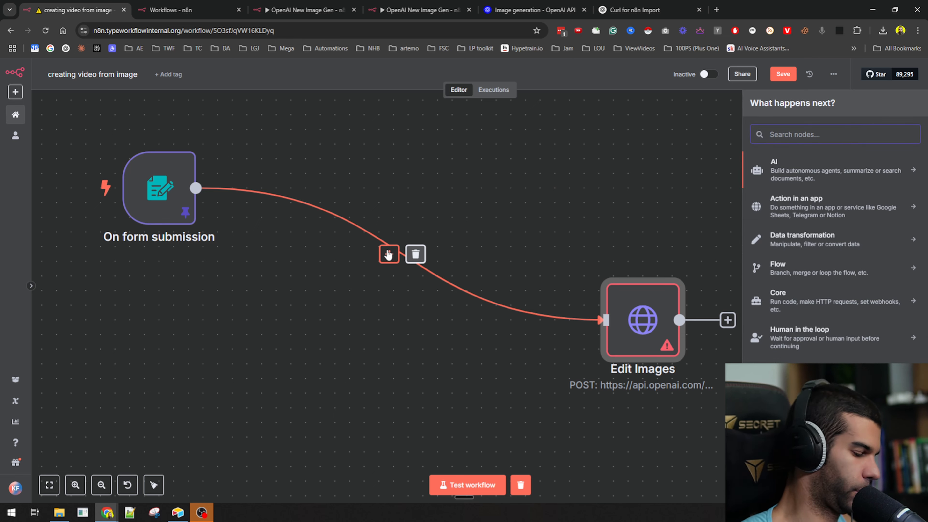
{"action": "type", "text": "drive"}
{"action": "key", "text": "Return"}
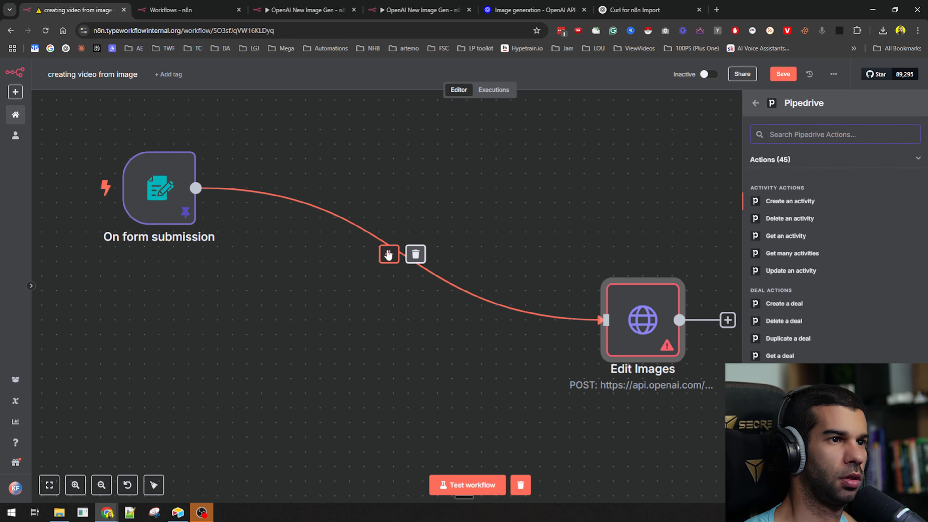
{"action": "left_click", "coordinate": [388, 254]}
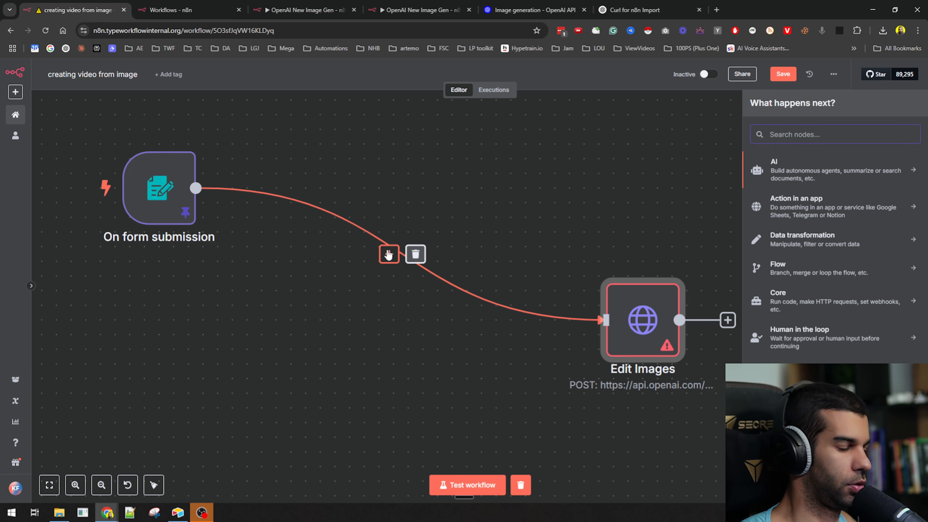
{"action": "type", "text": "google dr"}
{"action": "key", "text": "Return"}
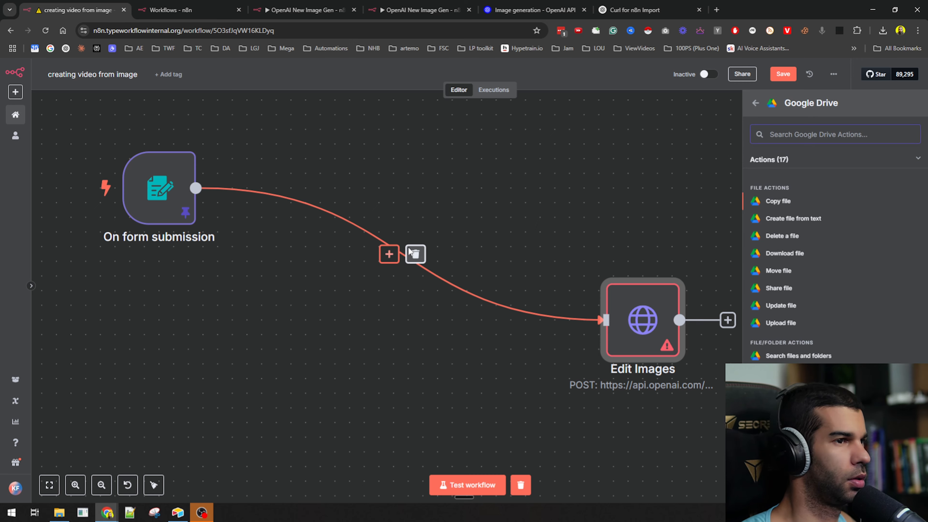
{"action": "left_click", "coordinate": [795, 325]}
{"action": "key", "text": "Escape"}
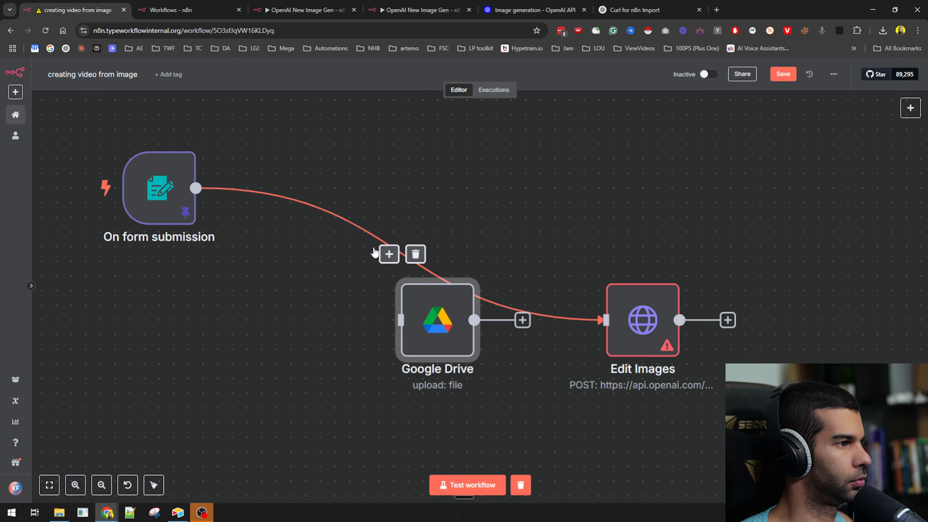
- Connect the form output directly to Google Drive, place it beside the form, and open it
{"action": "left_click", "coordinate": [415, 254]}
{"action": "left_click_drag", "start_coordinate": [269, 188], "coordinate": [400, 321]}
{"action": "left_click_drag", "start_coordinate": [466, 324], "coordinate": [364, 178]}
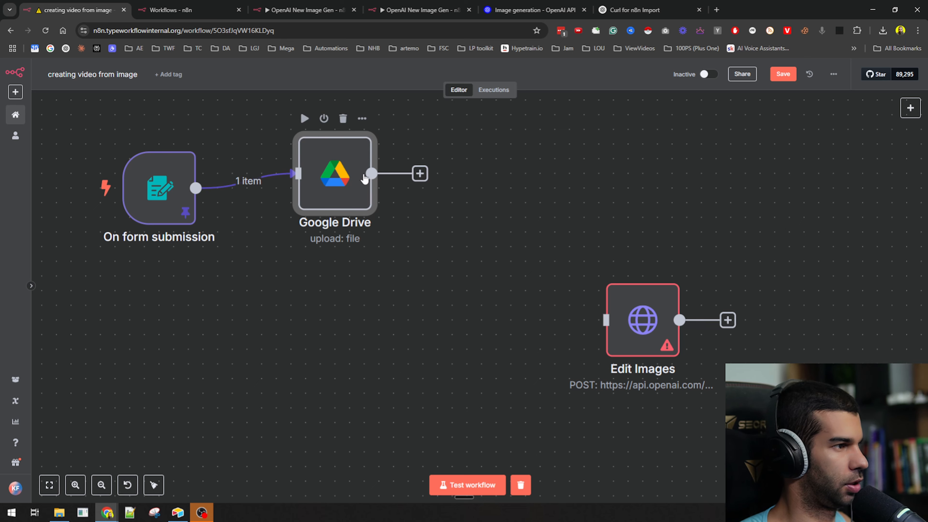
{"action": "double_click", "coordinate": [362, 178]}
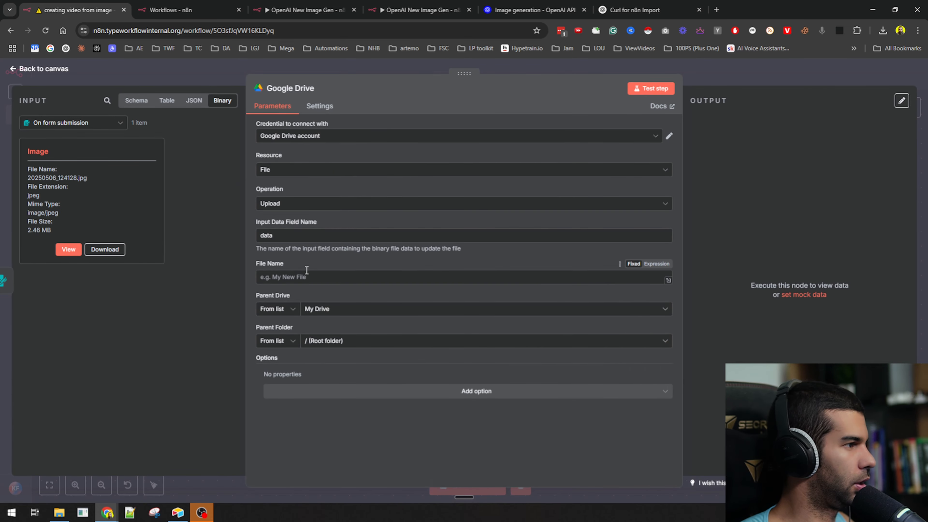
- Load Google Drive in a new browser window positioned over the editor
{"action": "key", "text": "ctrl+n"}
{"action": "type", "text": "drive"}
{"action": "key", "text": "Return"}
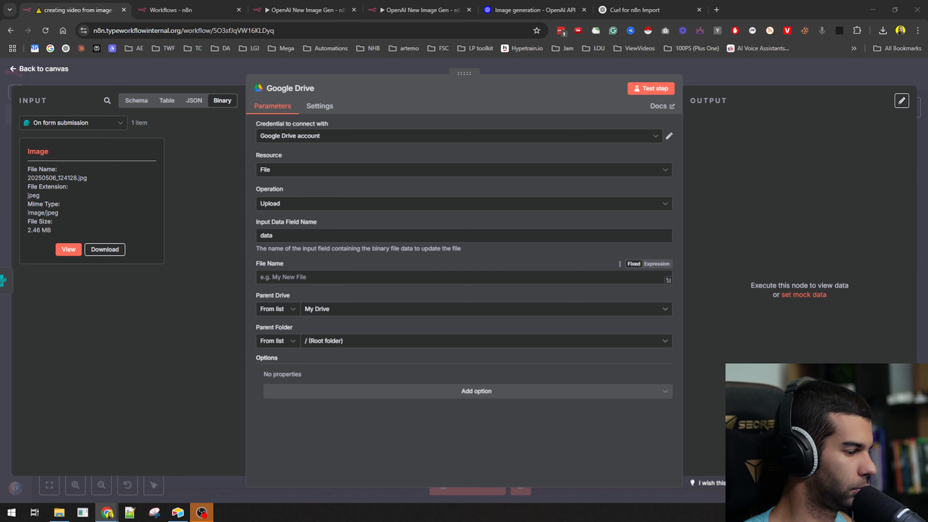
{"action": "left_click_drag", "start_coordinate": [496, 1], "coordinate": [470, 133]}
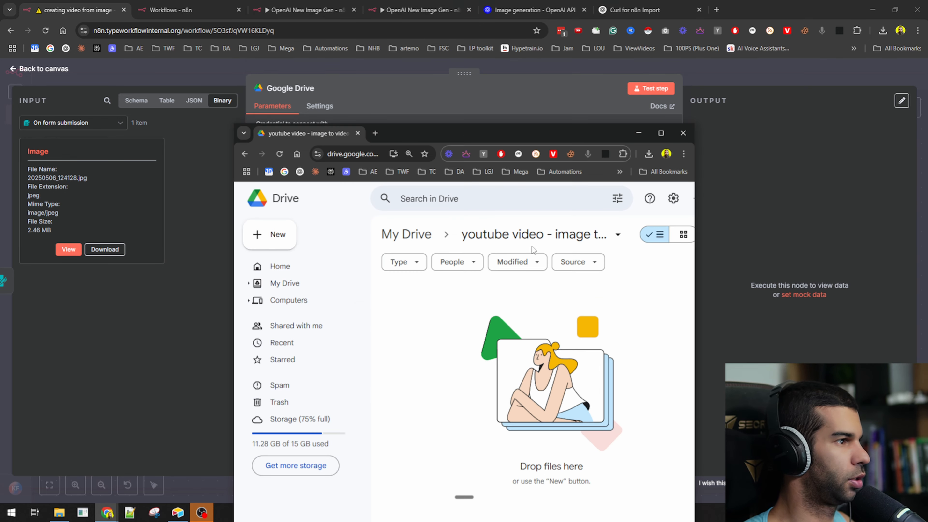
- Set Parent Drive to My Drive and Parent Folder to 'youtube video - image to video'
{"action": "left_click", "coordinate": [180, 285]}
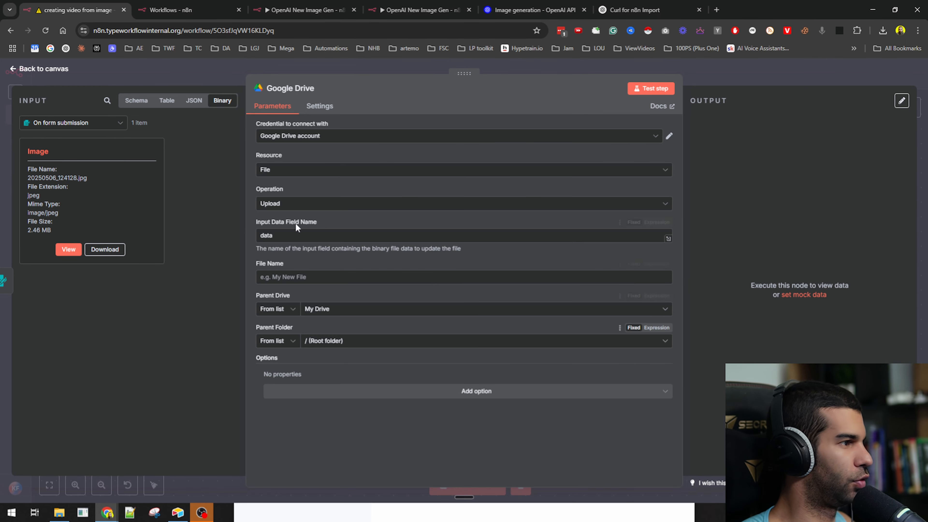
{"action": "left_click", "coordinate": [329, 310]}
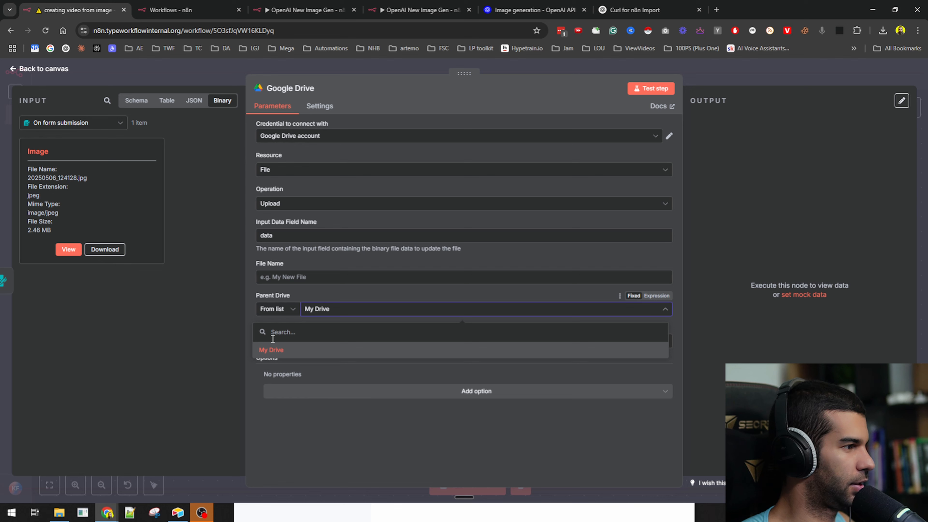
{"action": "left_click", "coordinate": [272, 349]}
{"action": "left_click", "coordinate": [325, 341]}
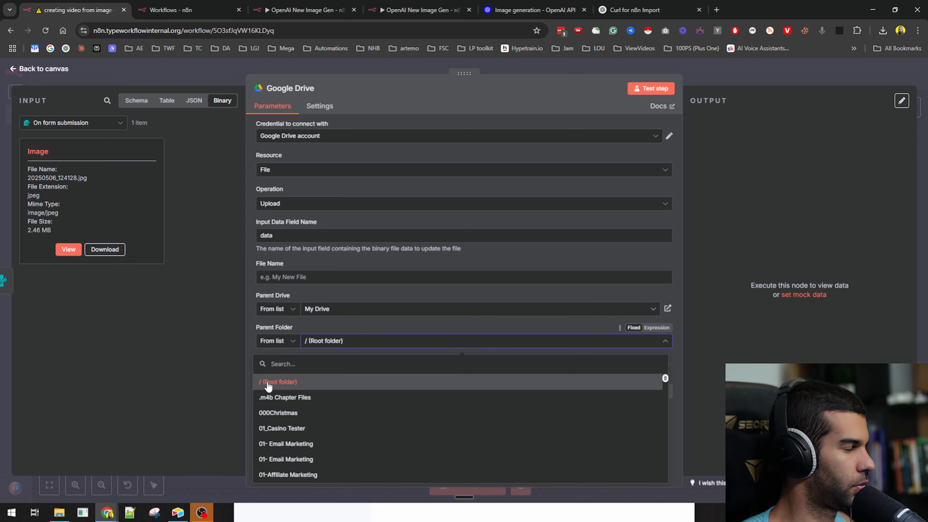
{"action": "type", "text": "youtube"}
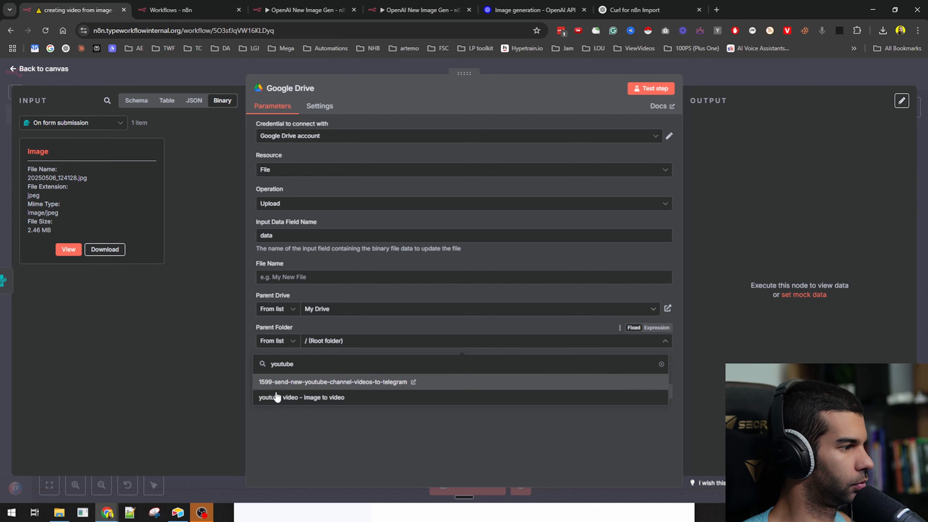
{"action": "left_click", "coordinate": [274, 399]}
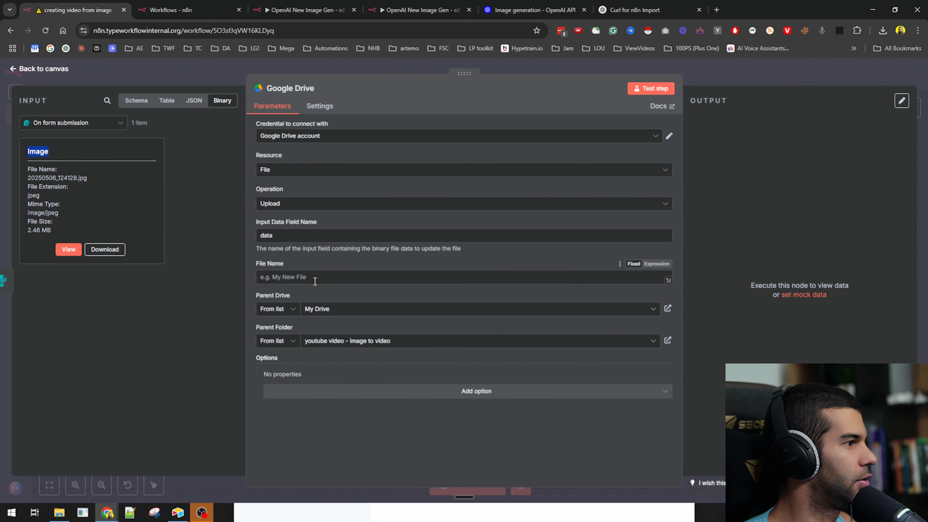
- Set the uploaded file's name to test.jpg
{"action": "left_click", "coordinate": [315, 281]}
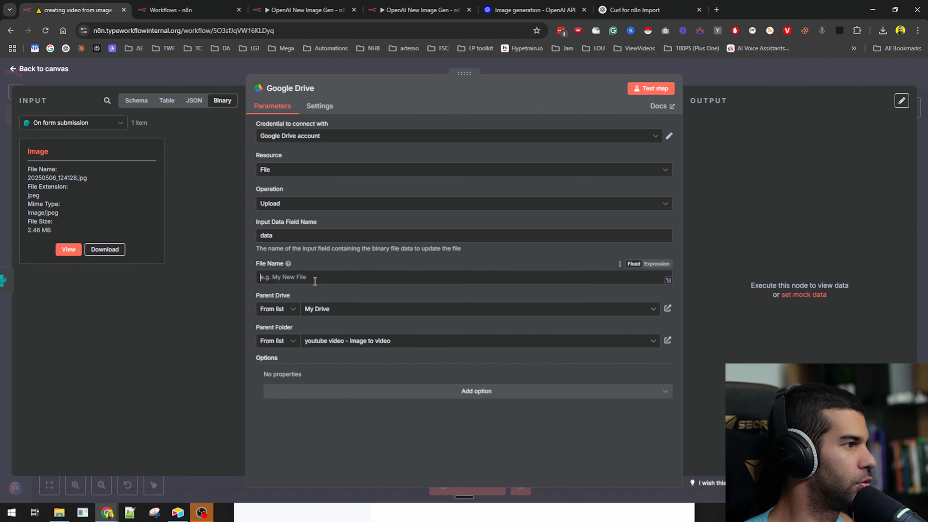
{"action": "type", "text": "Image"}
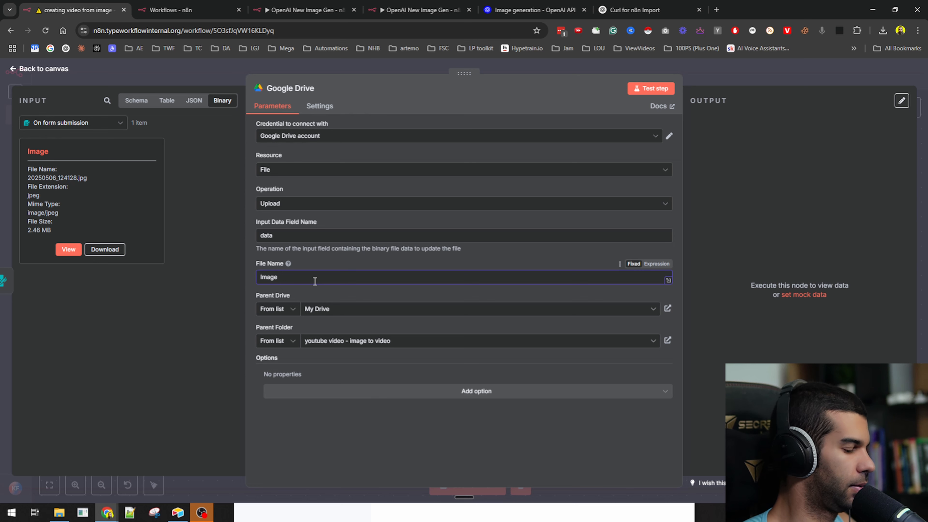
{"action": "key", "text": "BackSpace"}
{"action": "key", "text": "BackSpace"}
{"action": "key", "text": "BackSpace"}
{"action": "key", "text": "BackSpace"}
{"action": "key", "text": "BackSpace"}
{"action": "type", "text": "{"}
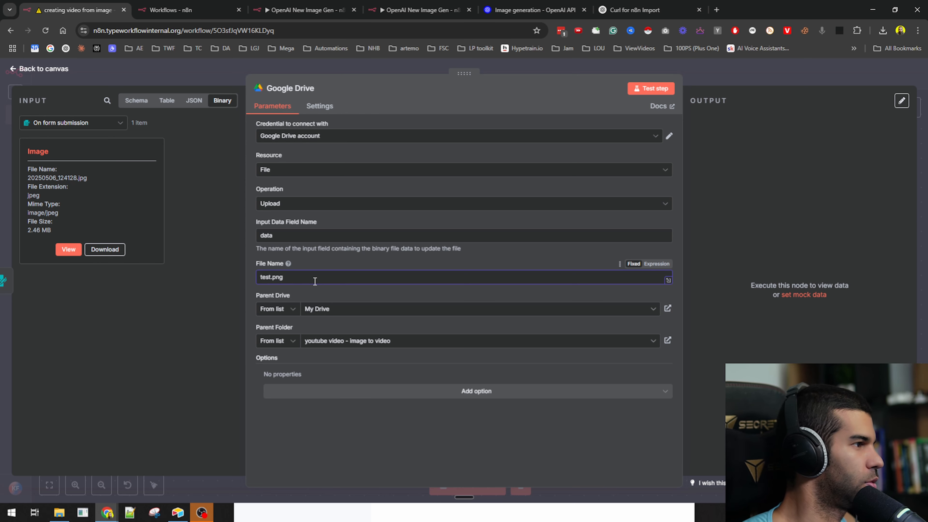
{"action": "key", "text": "BackSpace"}
{"action": "key", "text": "BackSpace"}
{"action": "key", "text": "BackSpace"}
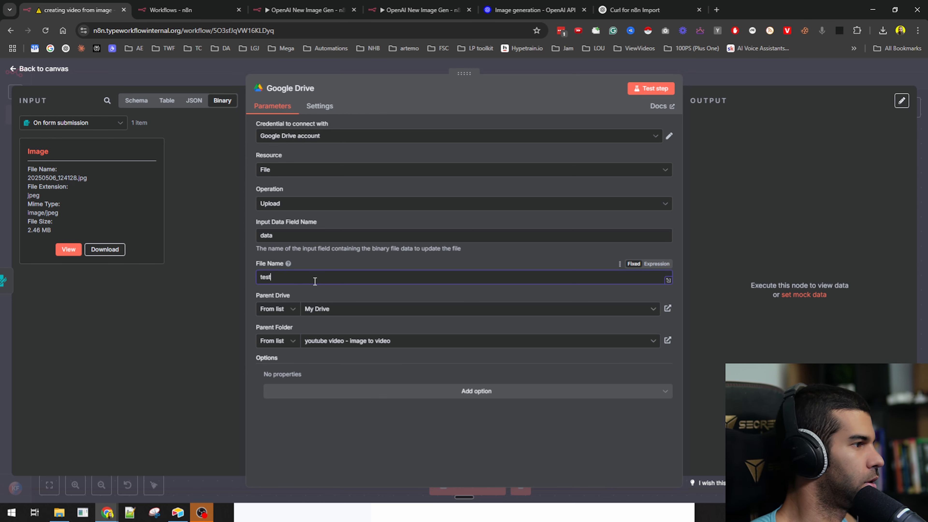
{"action": "type", "text": "jpg"}
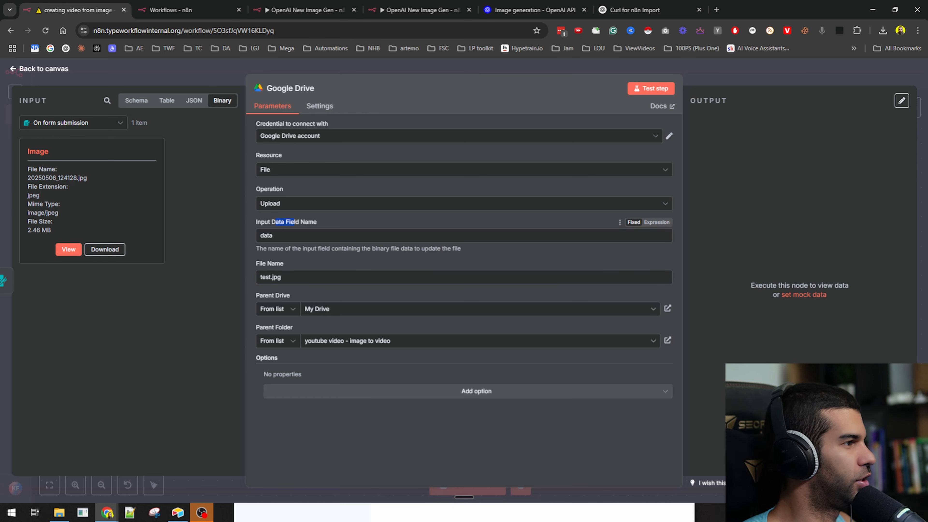
- Replace the Input Data Field Name 'data' with Image and test the upload step
{"action": "double_click", "coordinate": [36, 151]}
{"action": "key", "text": "ctrl+c"}
{"action": "double_click", "coordinate": [289, 235]}
{"action": "key", "text": "ctrl+v"}
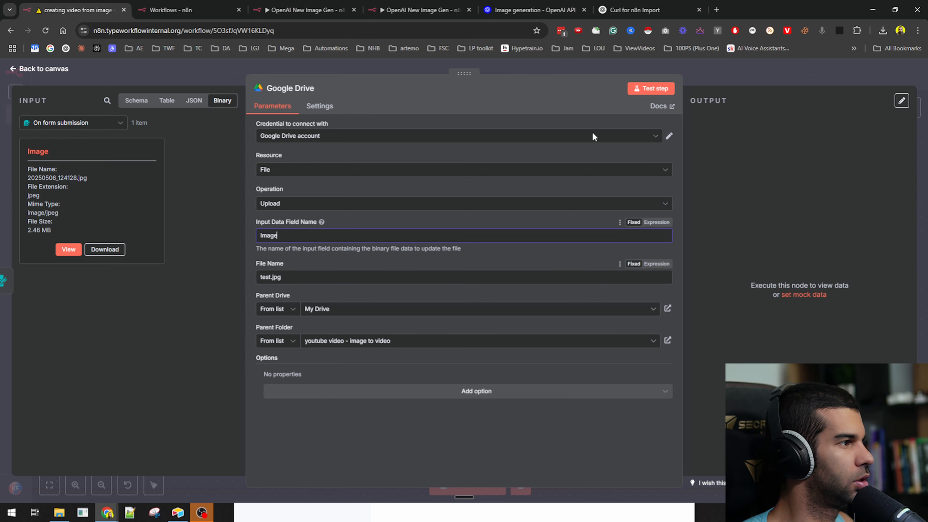
{"action": "left_click", "coordinate": [658, 89]}
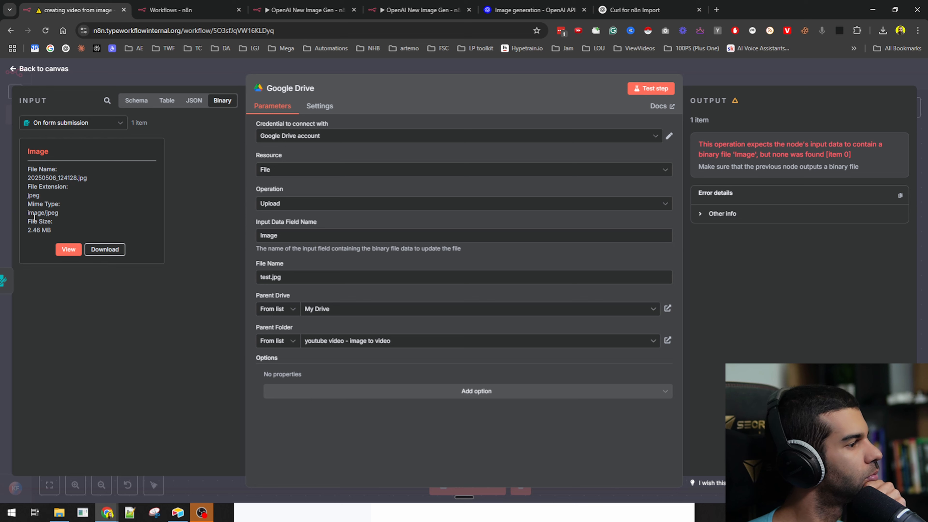
- Review the upload output and extra options without adding any, then return to the canvas
{"action": "left_click_drag", "start_coordinate": [29, 176], "coordinate": [52, 236]}
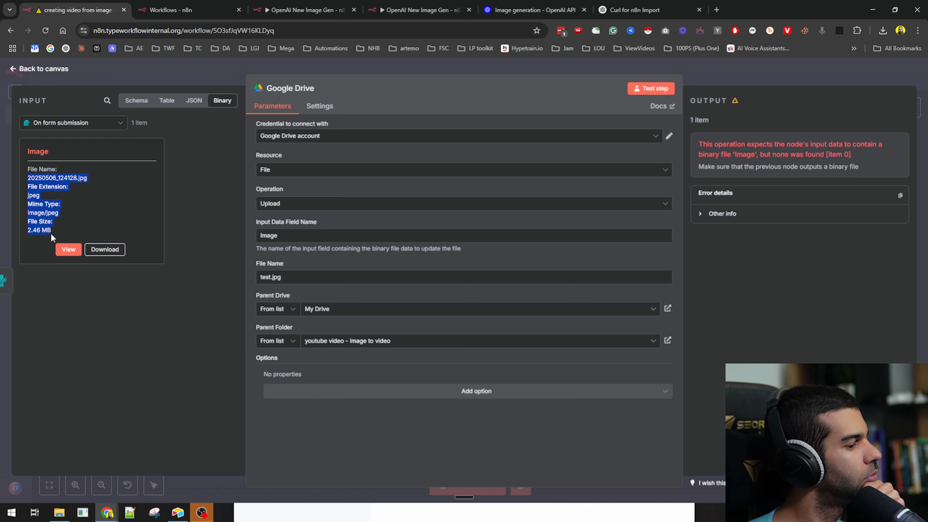
{"action": "left_click", "coordinate": [51, 233]}
{"action": "left_click", "coordinate": [330, 390]}
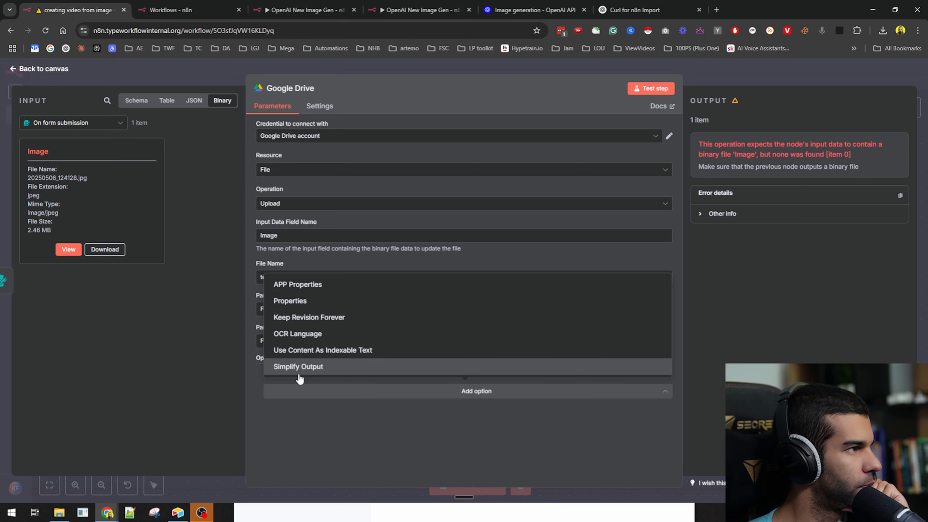
{"action": "left_click", "coordinate": [276, 426]}
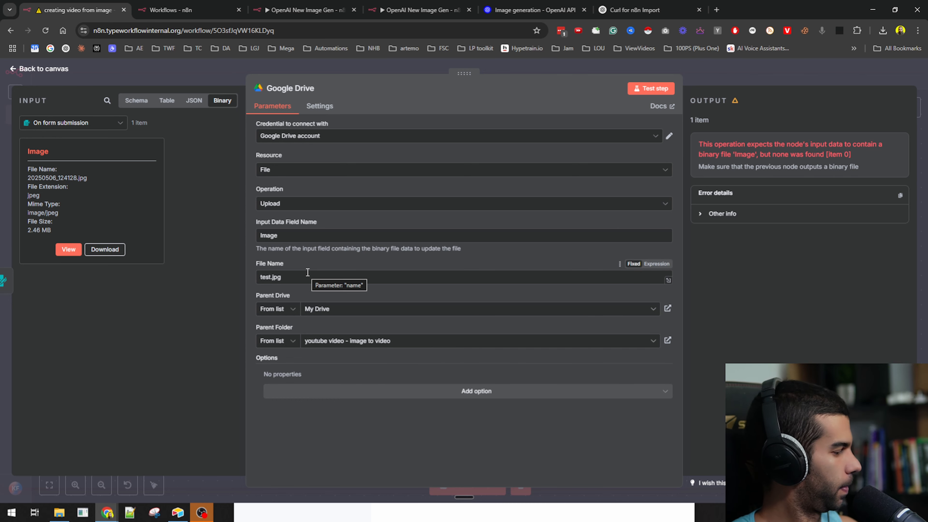
{"action": "key", "text": "Escape"}
- Unpin the form trigger's saved test data and save the workflow
{"action": "left_click_drag", "start_coordinate": [335, 171], "coordinate": [364, 244]}
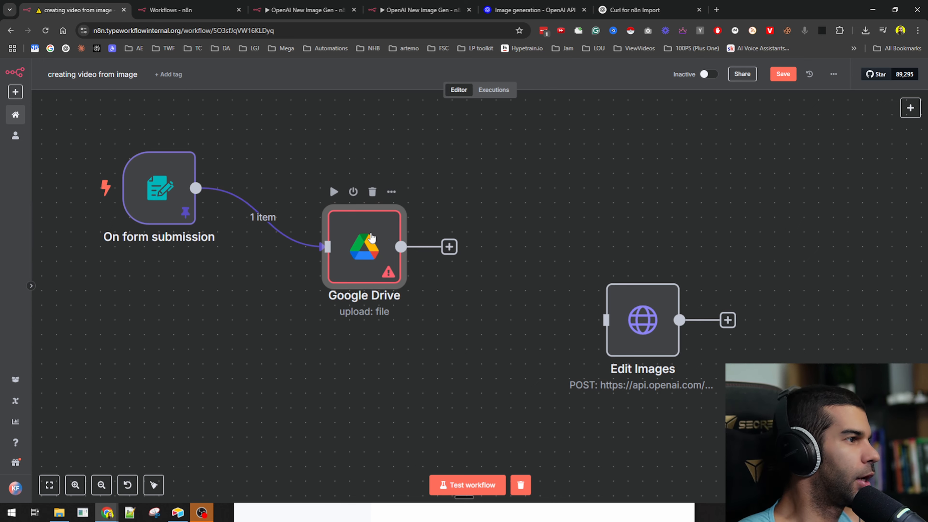
{"action": "left_click", "coordinate": [167, 187]}
{"action": "key", "text": "p"}
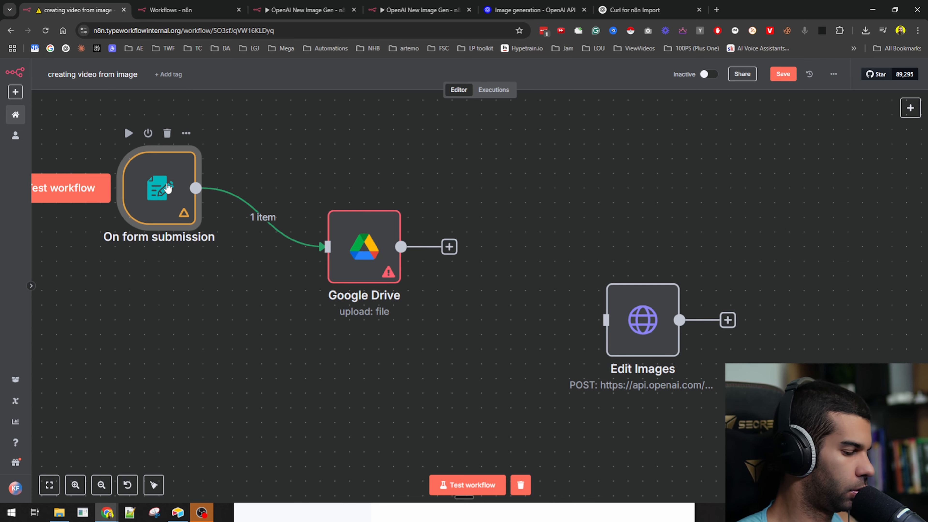
{"action": "left_click_drag", "start_coordinate": [377, 258], "coordinate": [361, 185]}
{"action": "double_click", "coordinate": [361, 185]}
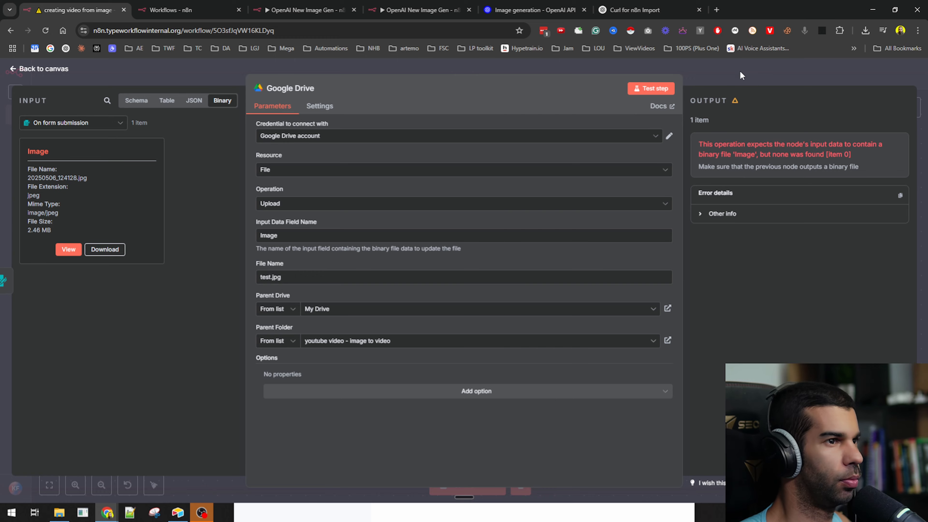
{"action": "left_click", "coordinate": [699, 81]}
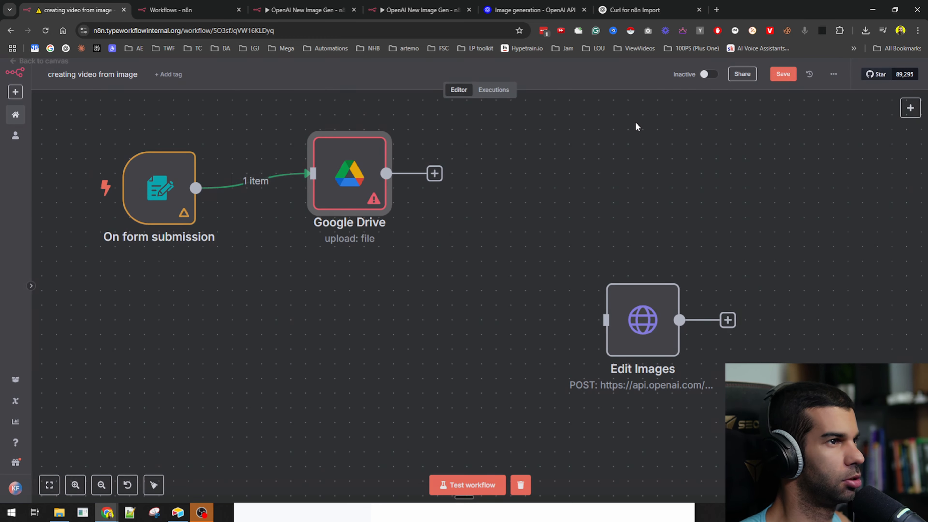
{"action": "key", "text": "ctrl+s"}
- Test the workflow by submitting the form with photo 20250506_124125 and placeholder name and email
{"action": "left_click", "coordinate": [460, 486]}
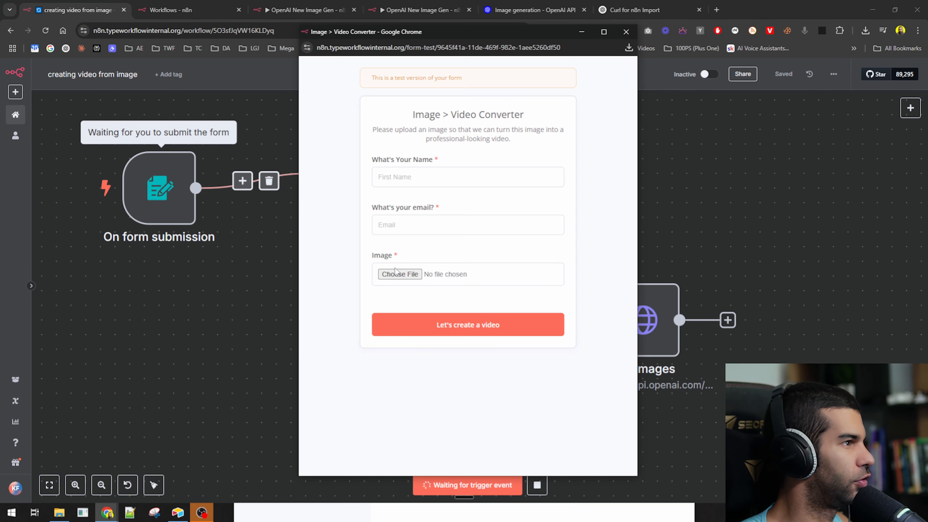
{"action": "left_click", "coordinate": [400, 273]}
{"action": "double_click", "coordinate": [440, 104]}
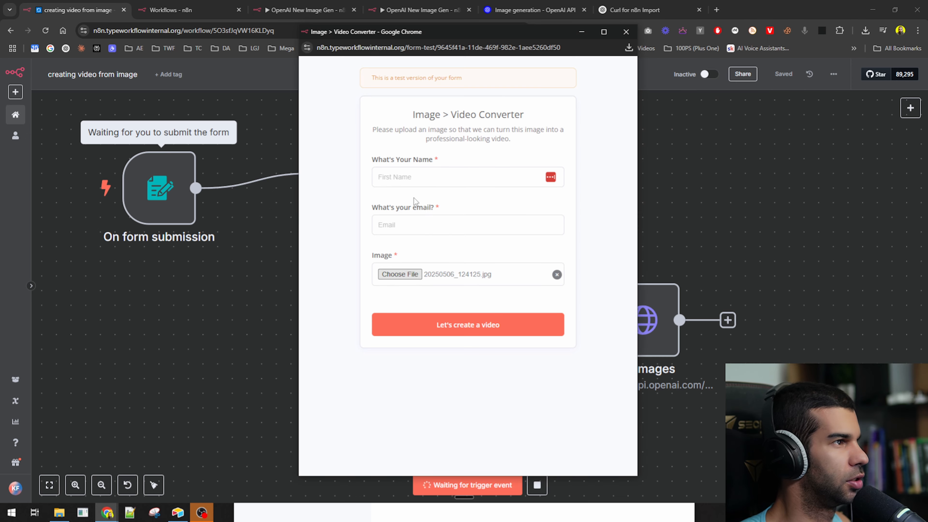
{"action": "left_click", "coordinate": [417, 178]}
{"action": "type", "text": "fd"}
{"action": "left_click", "coordinate": [402, 222]}
{"action": "type", "text": "asdf@sdf.com"}
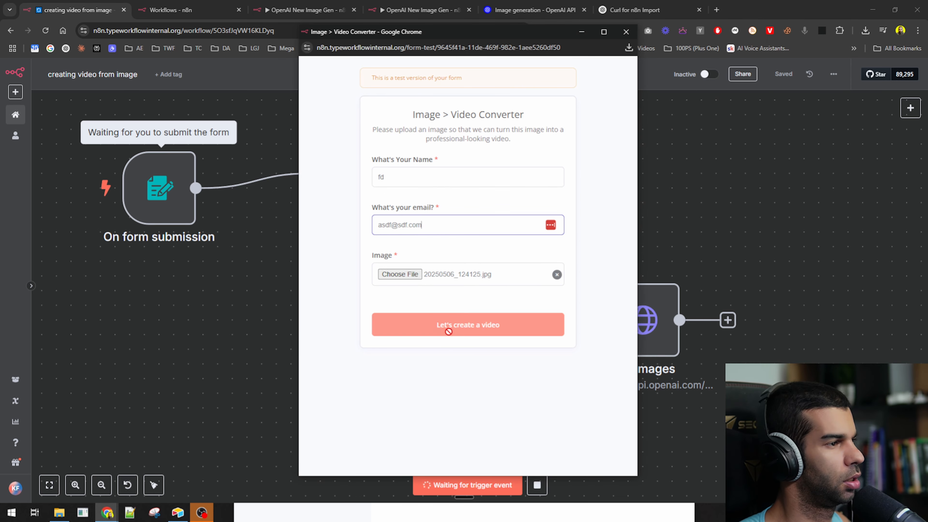
{"action": "left_click", "coordinate": [445, 324]}
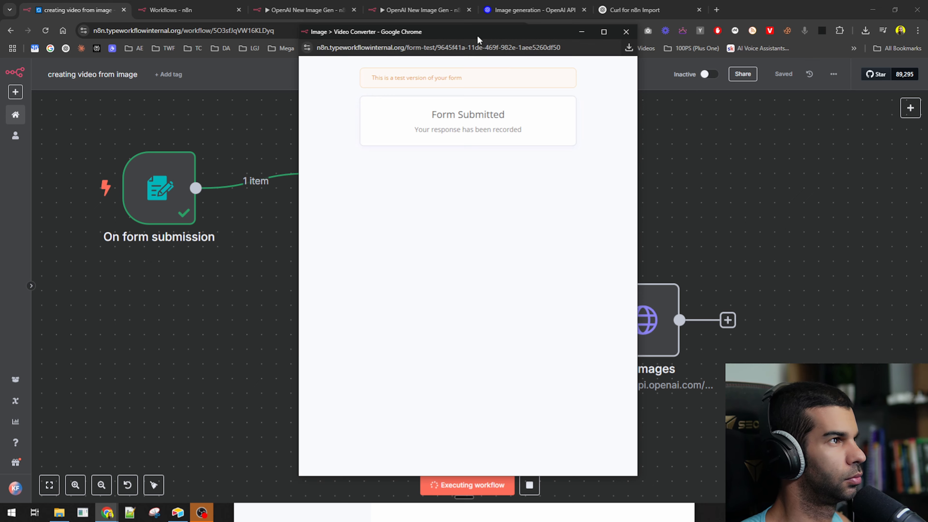
- Confirm test.jpg arrived in the Drive folder, preview it, then delete it
{"action": "left_click_drag", "start_coordinate": [502, 32], "coordinate": [729, 144]}
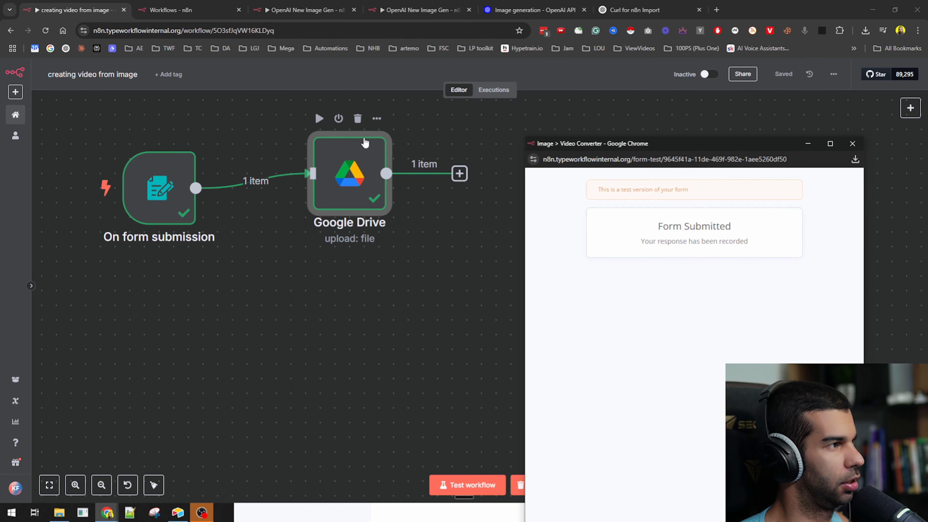
{"action": "left_click_drag", "start_coordinate": [745, 145], "coordinate": [585, 102]}
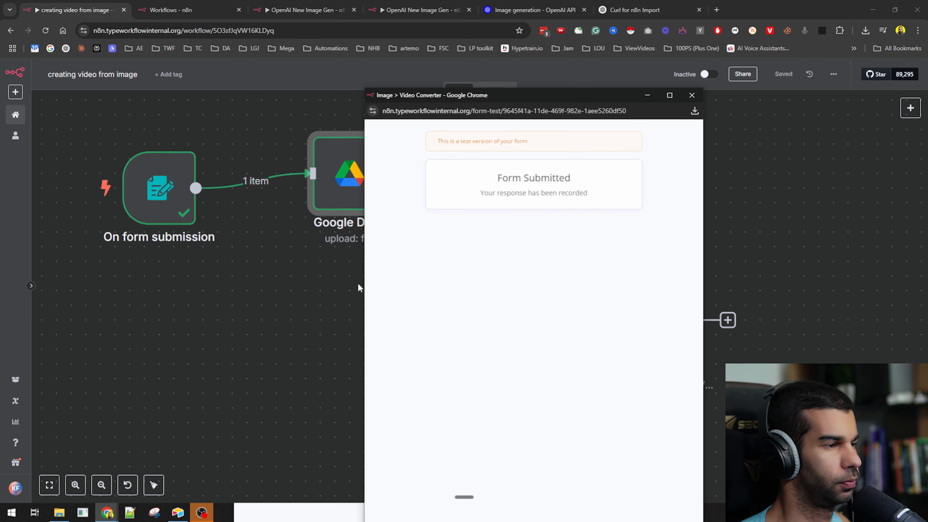
{"action": "scroll", "coordinate": [140, 187], "scroll_direction": "up", "scroll_amount": 5}
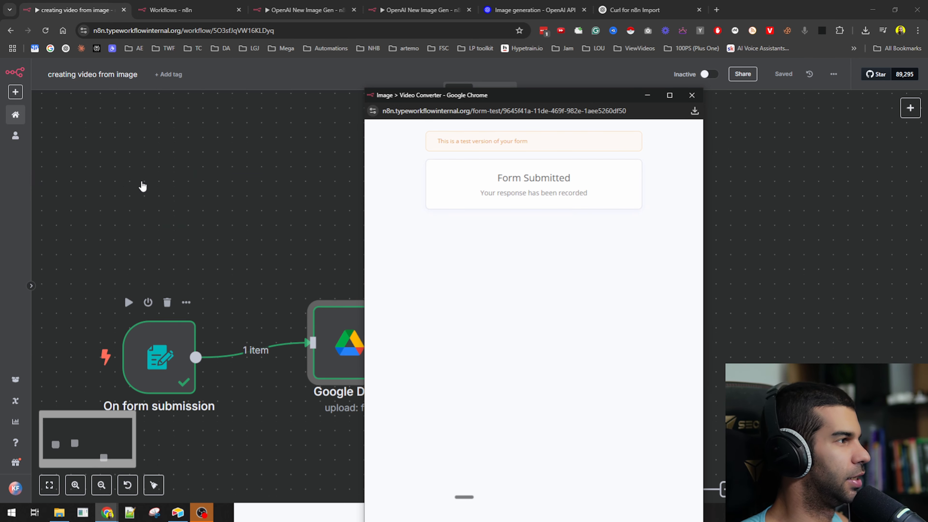
{"action": "scroll", "coordinate": [176, 302], "scroll_direction": "down", "scroll_amount": 3}
{"action": "key", "text": "alt+Tab"}
{"action": "key", "text": "alt+Tab"}
{"action": "key", "text": "alt+Tab"}
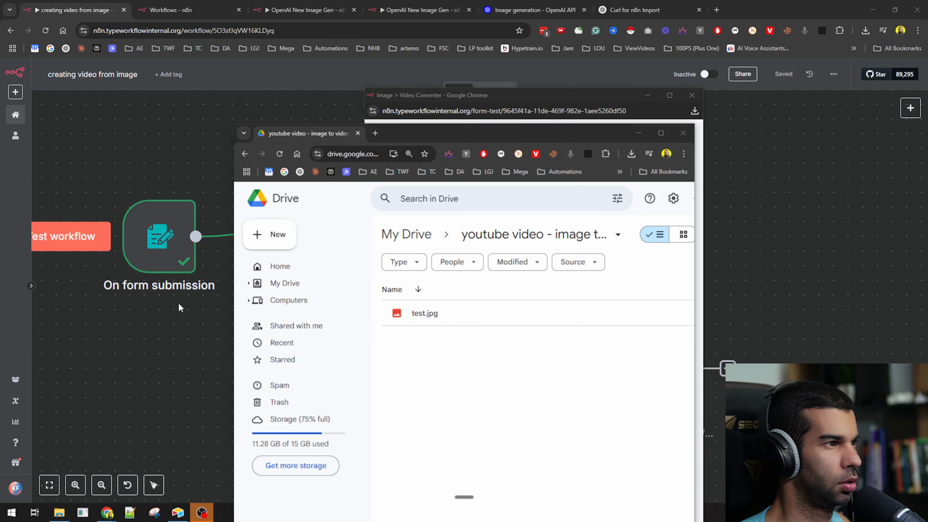
{"action": "double_click", "coordinate": [465, 317]}
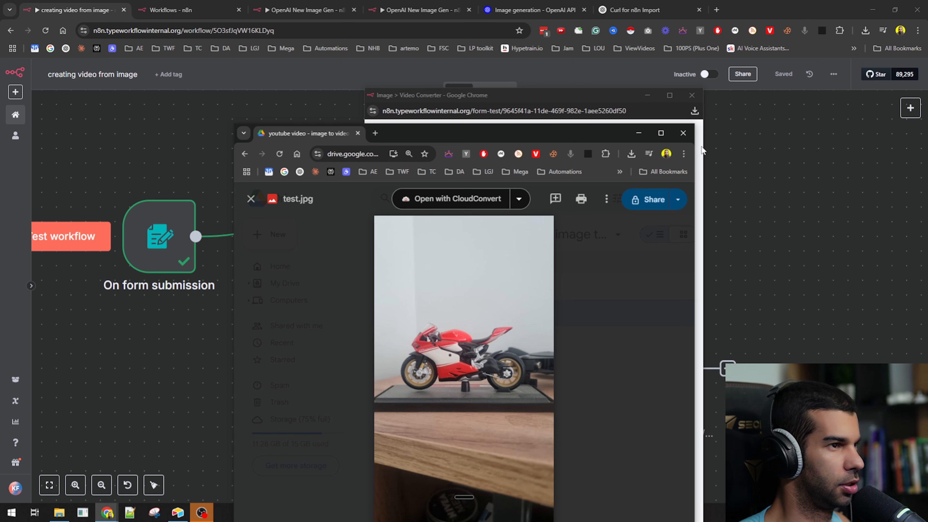
{"action": "key", "text": "Escape"}
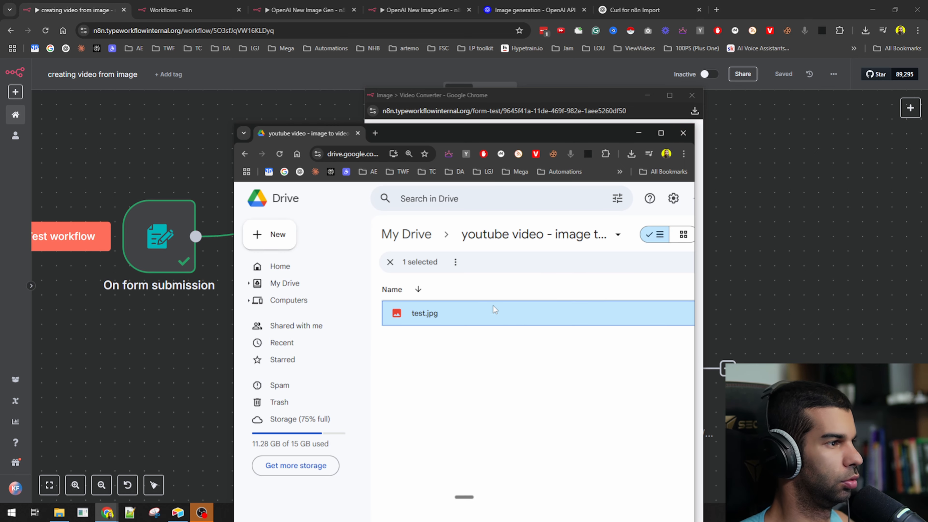
{"action": "key", "text": "Delete"}
- Back in n8n, move the Google Drive node to the upper right of the canvas
{"action": "left_click", "coordinate": [146, 348]}
{"action": "left_click_drag", "start_coordinate": [337, 240], "coordinate": [609, 168]}
{"action": "left_click_drag", "start_coordinate": [642, 369], "coordinate": [438, 231]}
{"action": "scroll", "coordinate": [563, 236], "scroll_direction": "down", "scroll_amount": 3}
- Rearrange the canvas, placing the Edit Images node beside the form trigger and Google Drive up-right
{"action": "left_click_drag", "start_coordinate": [586, 191], "coordinate": [642, 169]}
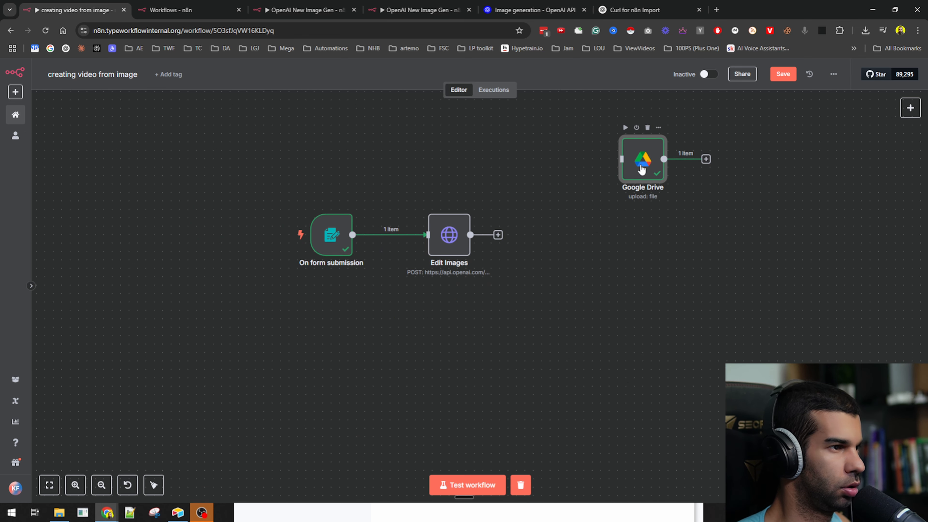
{"action": "left_click_drag", "start_coordinate": [331, 239], "coordinate": [230, 273]}
{"action": "left_click_drag", "start_coordinate": [447, 247], "coordinate": [320, 282]}
- Clear the prompt value in the Edit Images body parameters, leaving it empty
{"action": "double_click", "coordinate": [320, 281]}
{"action": "scroll", "coordinate": [442, 248], "scroll_direction": "down", "scroll_amount": 10}
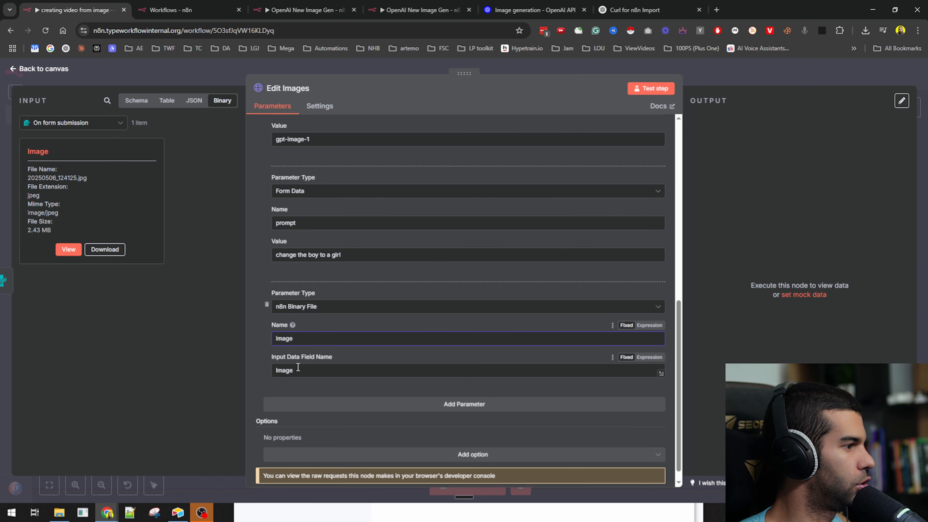
{"action": "left_click", "coordinate": [302, 253]}
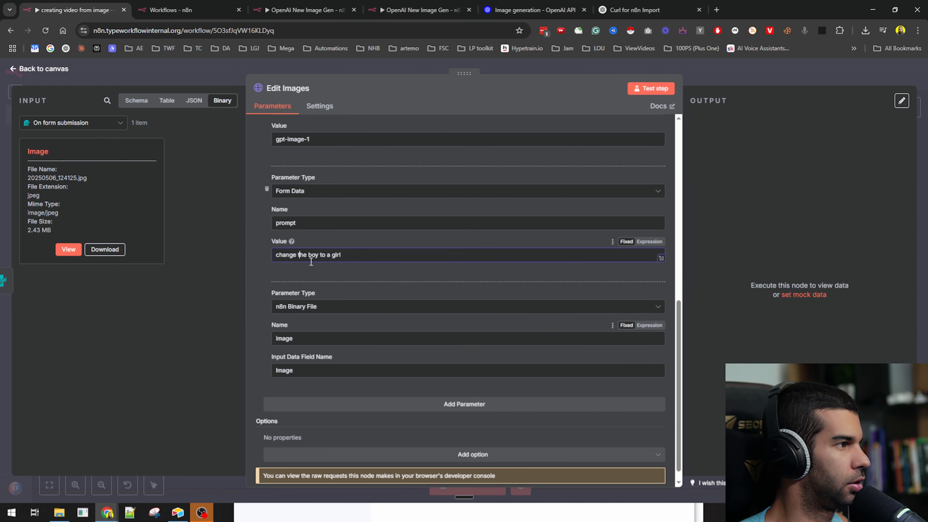
{"action": "key", "text": "ctrl+a"}
{"action": "key", "text": "BackSpace"}
{"action": "key", "text": "ctrl+super"}
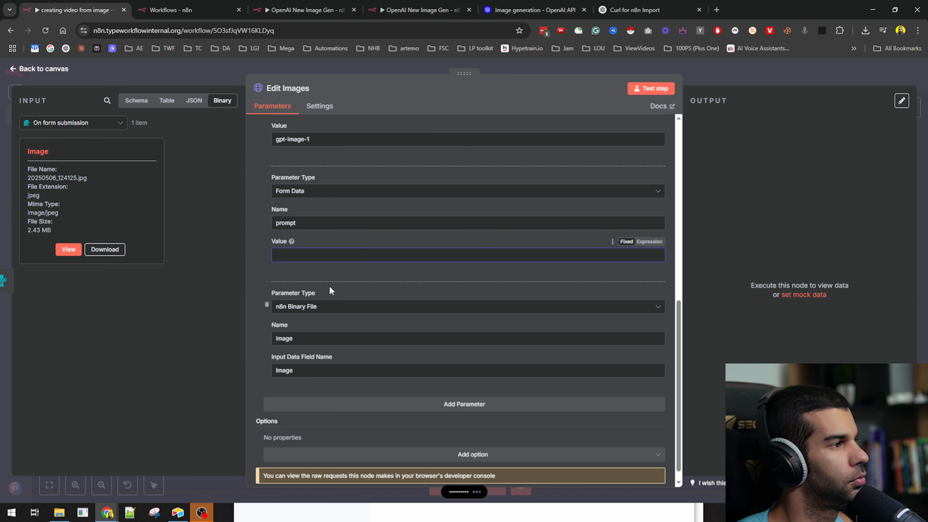
{"action": "left_click", "coordinate": [740, 69]}
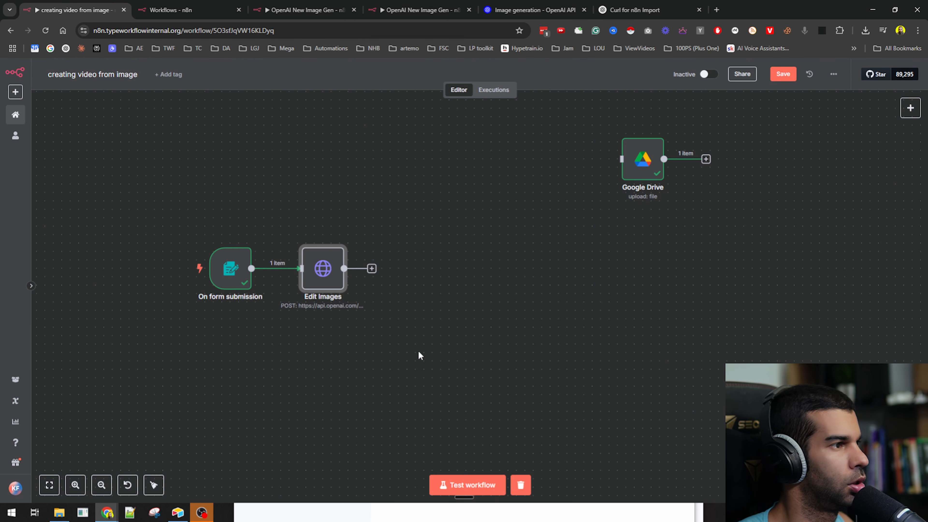
- Run a workflow test, enter a name and e-mail in the test form, and bring up the image file chooser
{"action": "left_click", "coordinate": [477, 490]}
{"action": "left_click", "coordinate": [410, 178]}
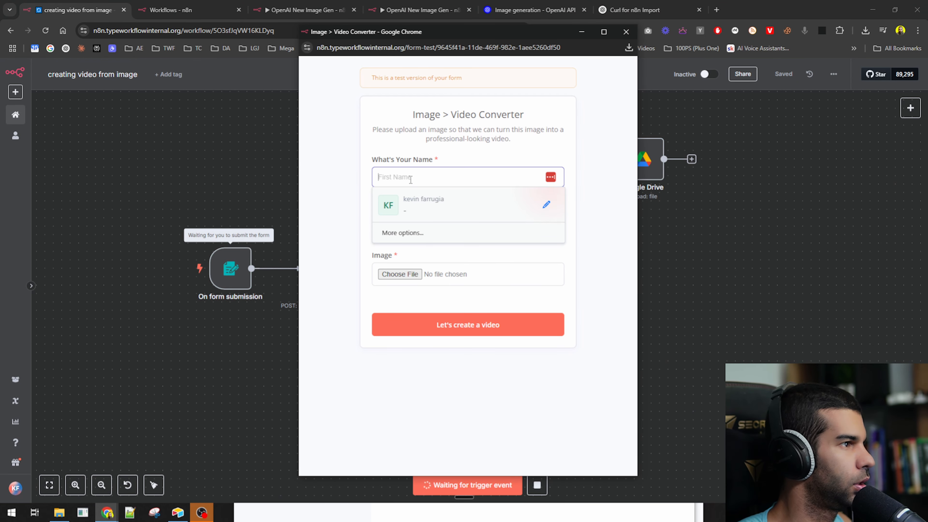
{"action": "type", "text": "ke"}
{"action": "key", "text": "Tab"}
{"action": "type", "text": "ke@"}
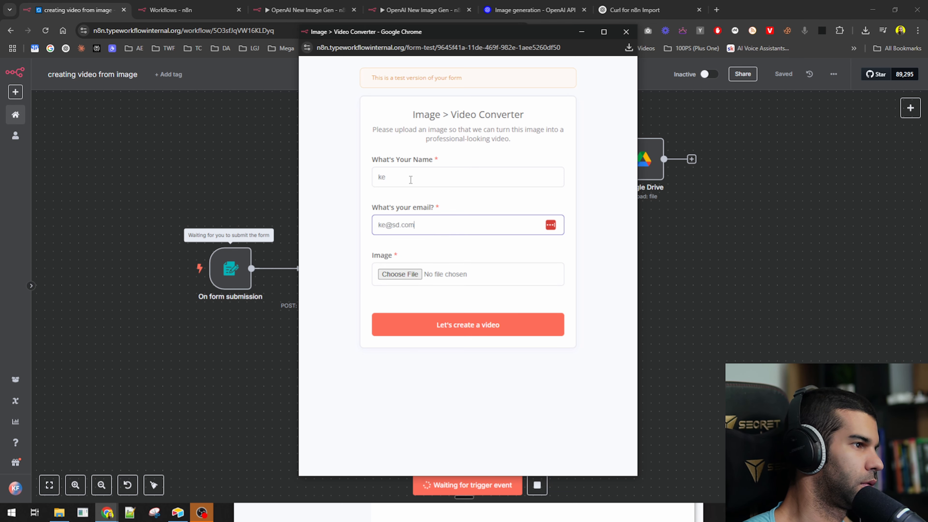
{"action": "left_click", "coordinate": [400, 274]}
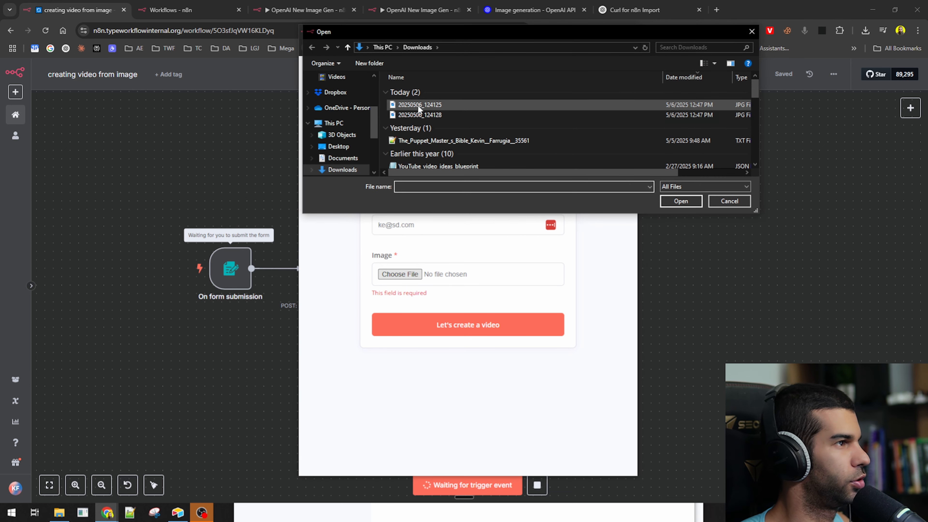
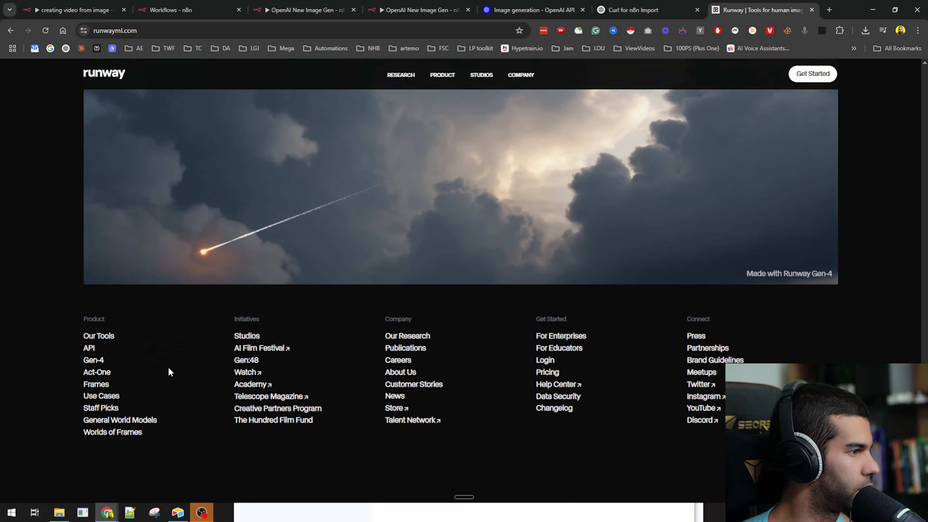
- Open the Runway API developer portal and sign in with a Google account
{"action": "left_click", "coordinate": [89, 285]}
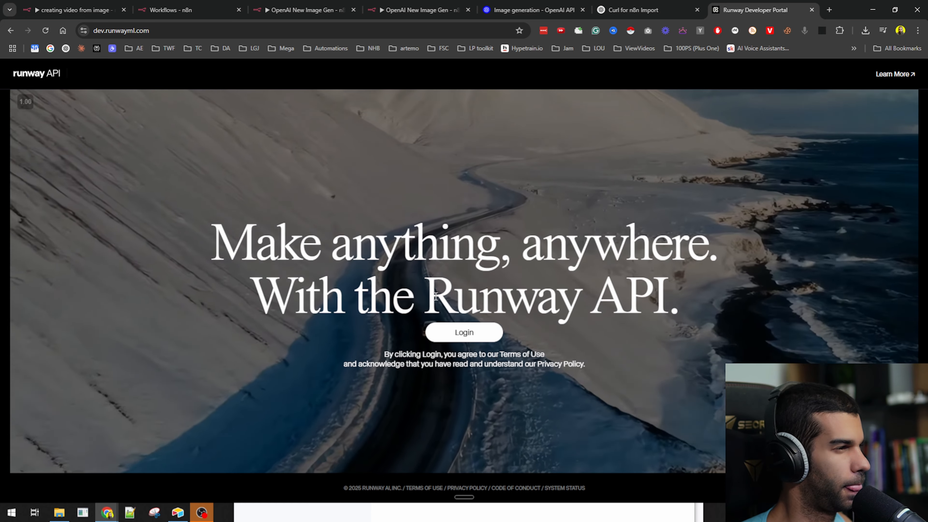
{"action": "left_click_drag", "start_coordinate": [323, 249], "coordinate": [590, 287]}
{"action": "left_click", "coordinate": [606, 280]}
{"action": "left_click", "coordinate": [475, 338]}
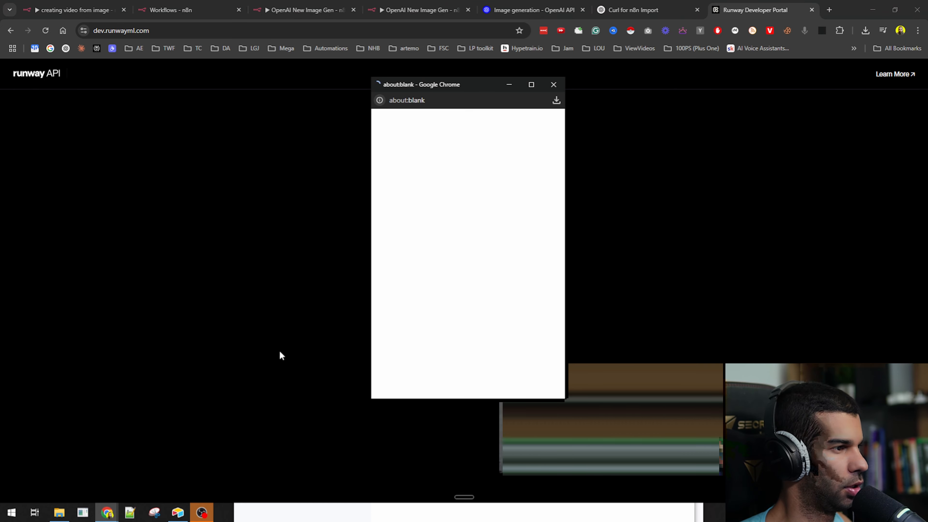
{"action": "left_click", "coordinate": [441, 204]}
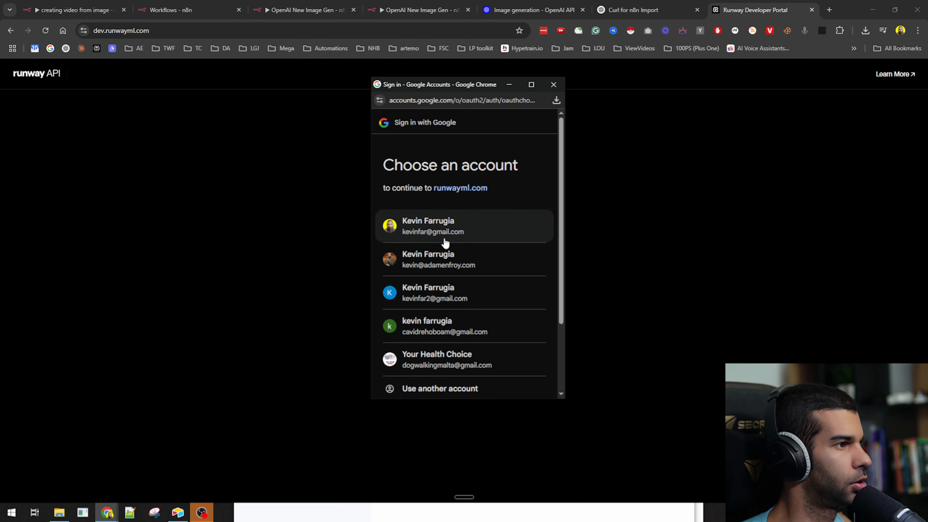
{"action": "left_click", "coordinate": [443, 239]}
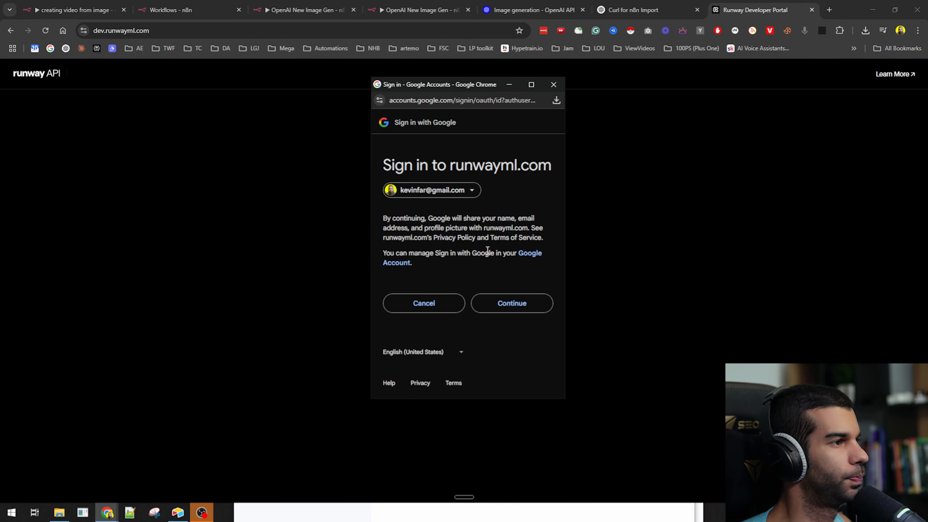
{"action": "left_click", "coordinate": [499, 309]}
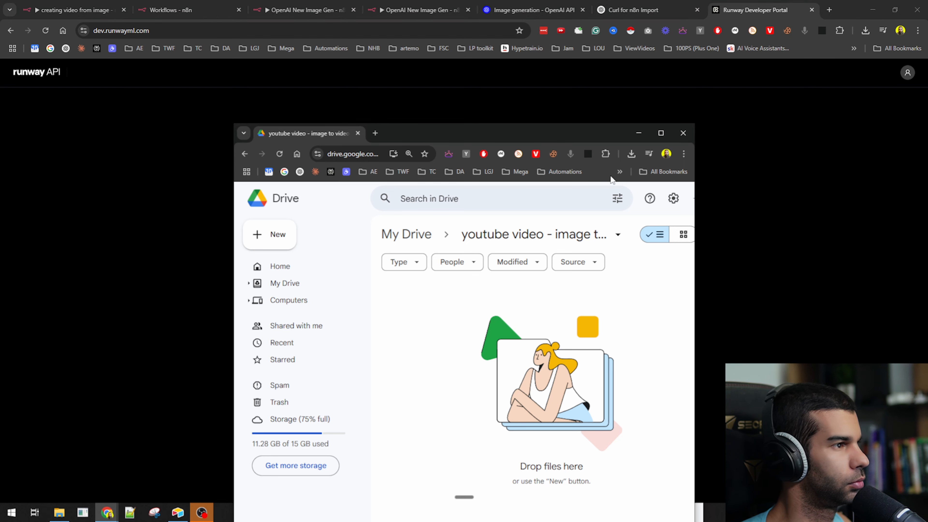
{"action": "left_click", "coordinate": [132, 233]}
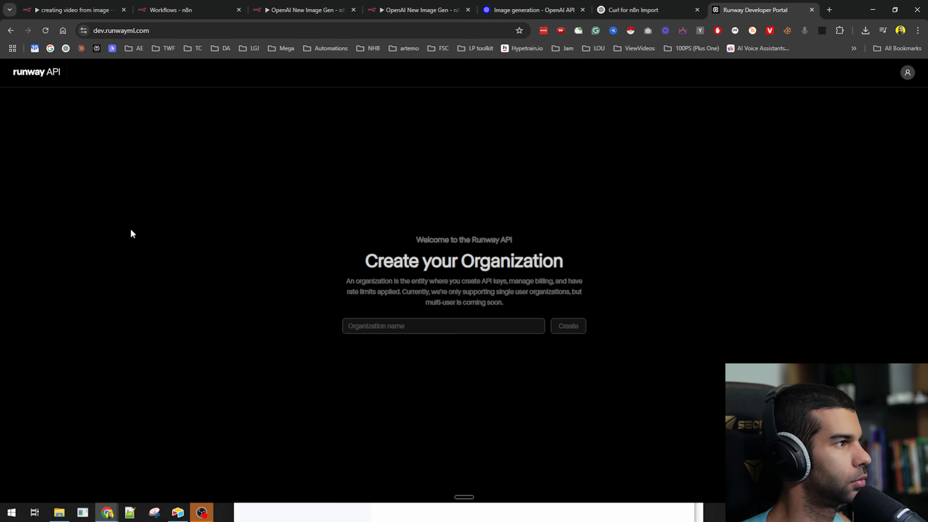
- Create a new organization with the user's name and skip the e-mail subscription prompt
{"action": "left_click", "coordinate": [541, 331]}
{"action": "type", "text": "kevin"}
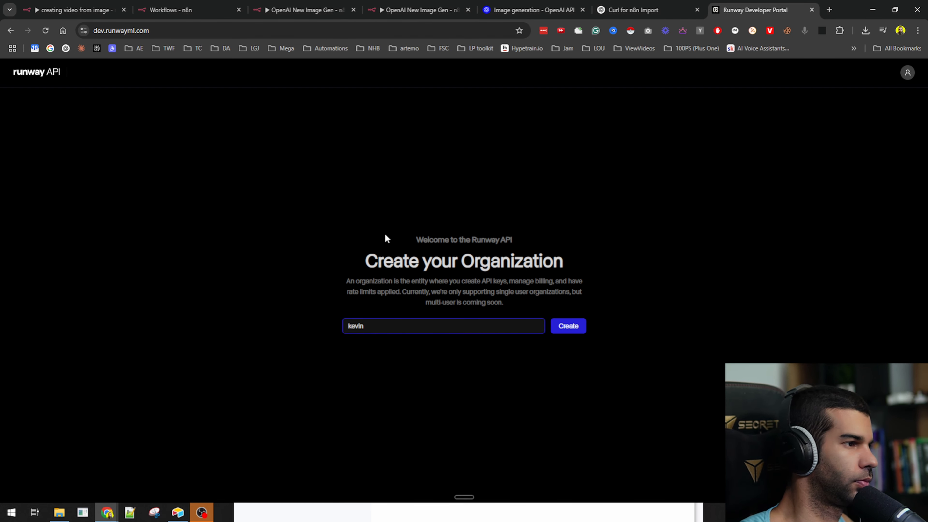
{"action": "left_click", "coordinate": [568, 325]}
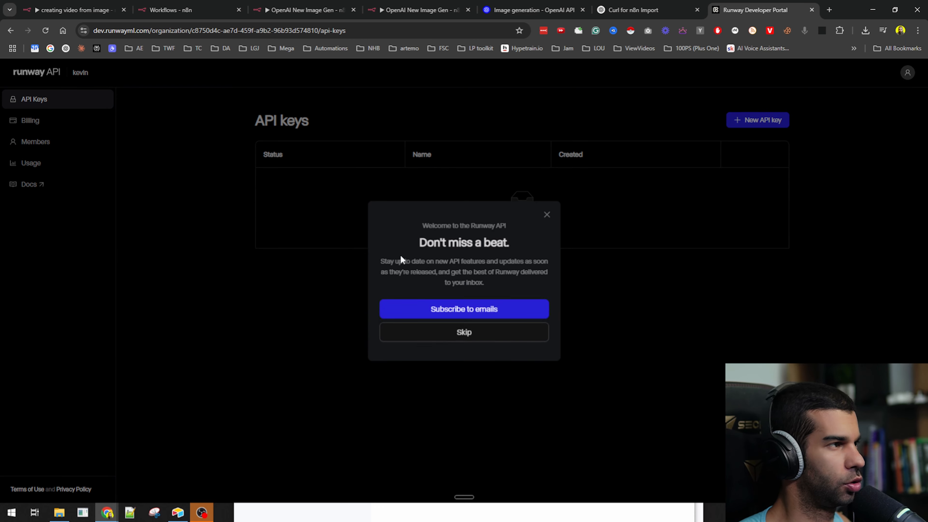
{"action": "left_click", "coordinate": [547, 214]}
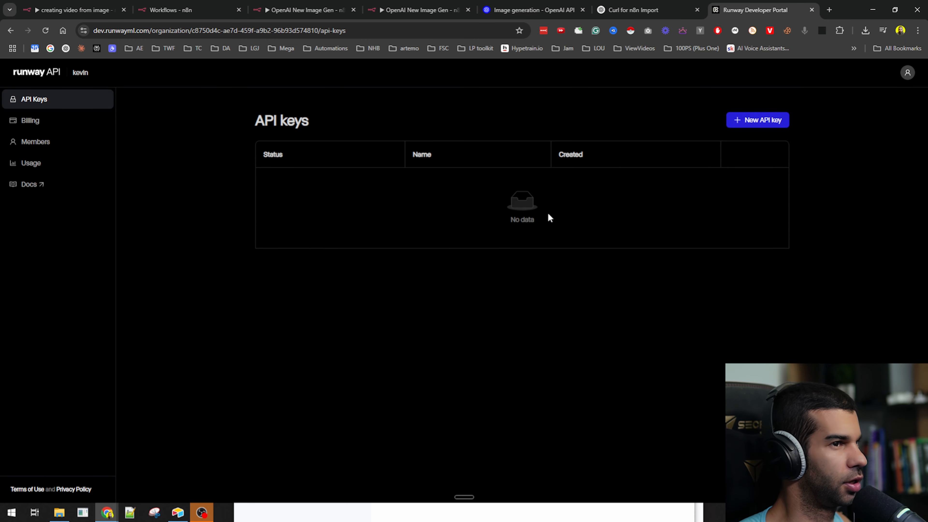
- Create an API key named youtube-test and copy its secret value
{"action": "left_click", "coordinate": [764, 125]}
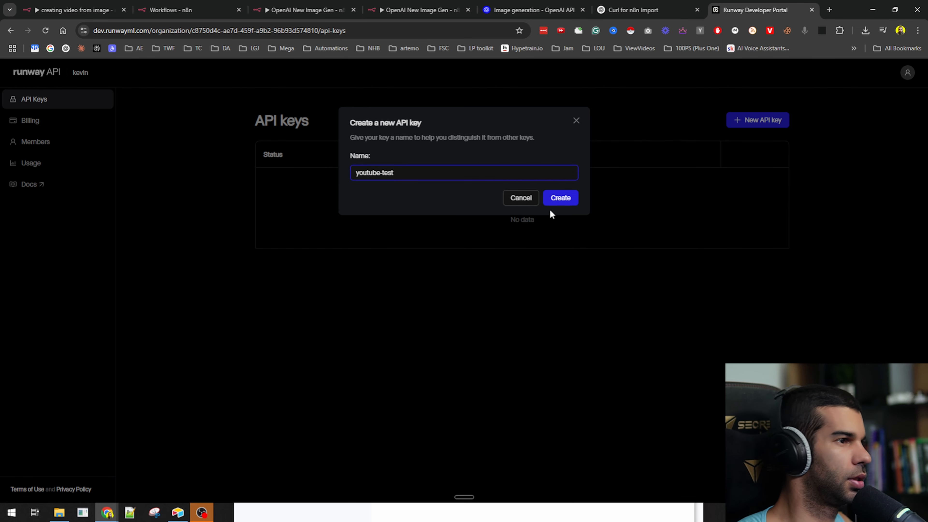
{"action": "left_click", "coordinate": [553, 203]}
{"action": "left_click", "coordinate": [564, 208]}
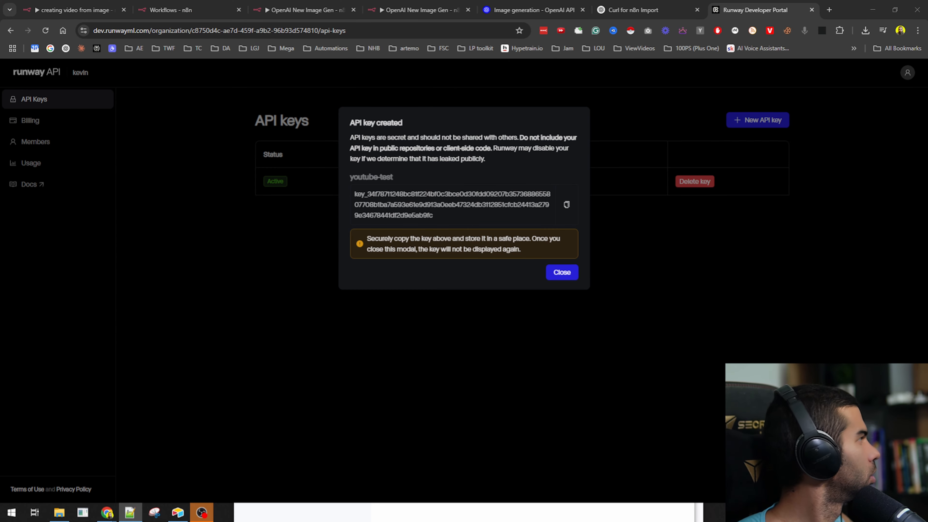
{"action": "left_click", "coordinate": [561, 274]}
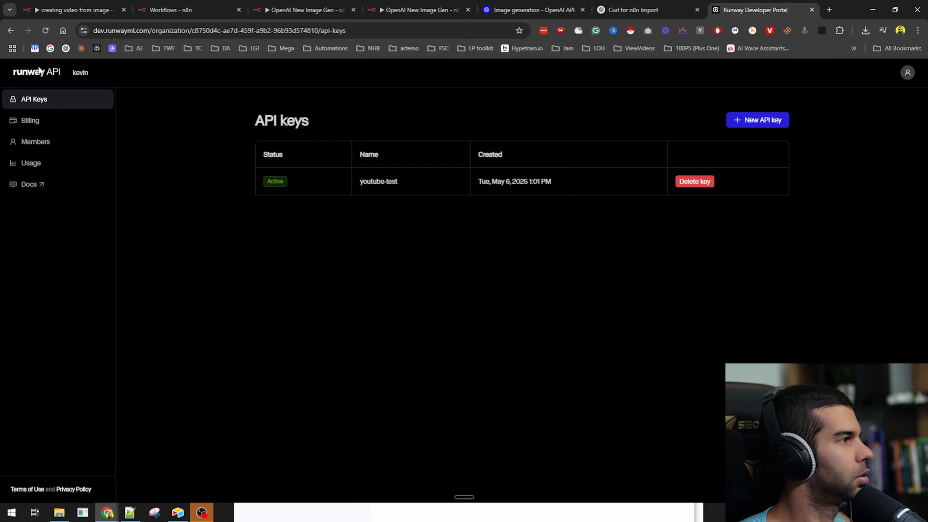
- Open the Runway API documentation and read through the overview
{"action": "left_click", "coordinate": [28, 184]}
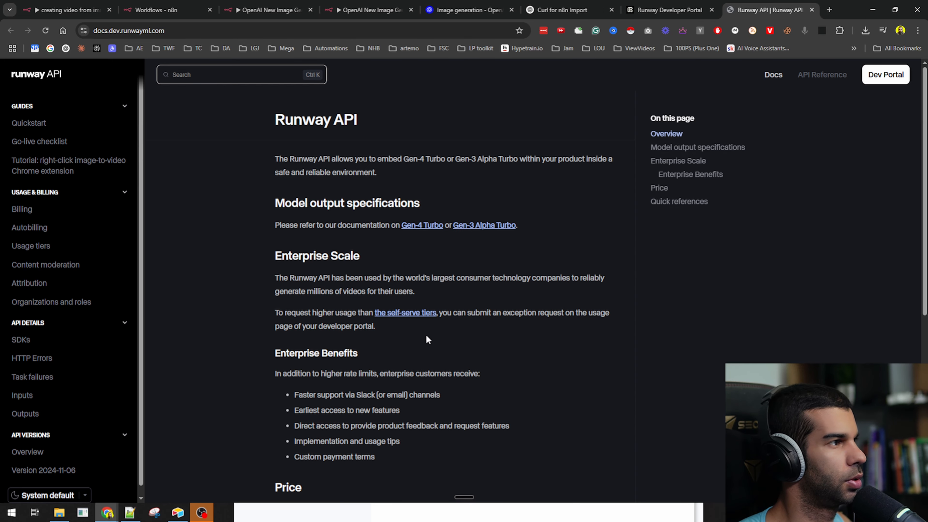
{"action": "scroll", "coordinate": [35, 225], "scroll_direction": "down", "scroll_amount": 1}
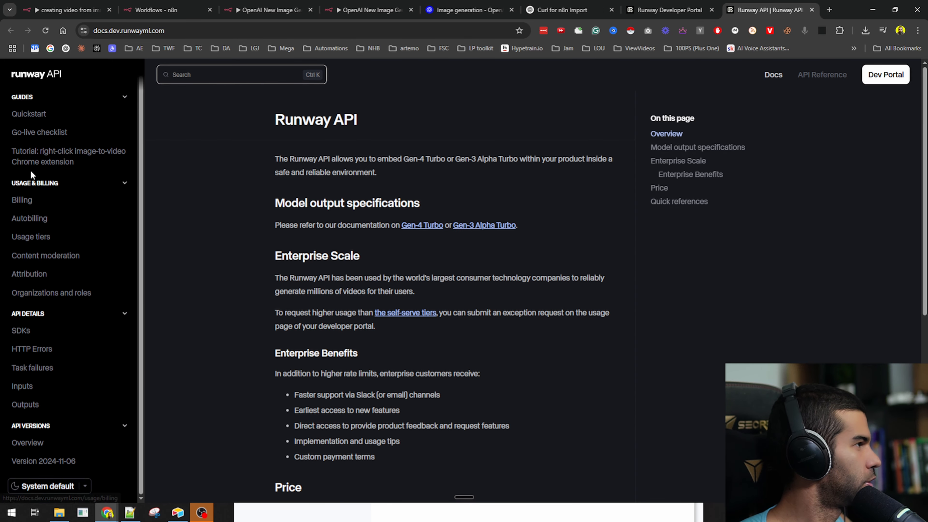
{"action": "scroll", "coordinate": [84, 391], "scroll_direction": "down", "scroll_amount": 3}
{"action": "scroll", "coordinate": [114, 369], "scroll_direction": "up", "scroll_amount": 4}
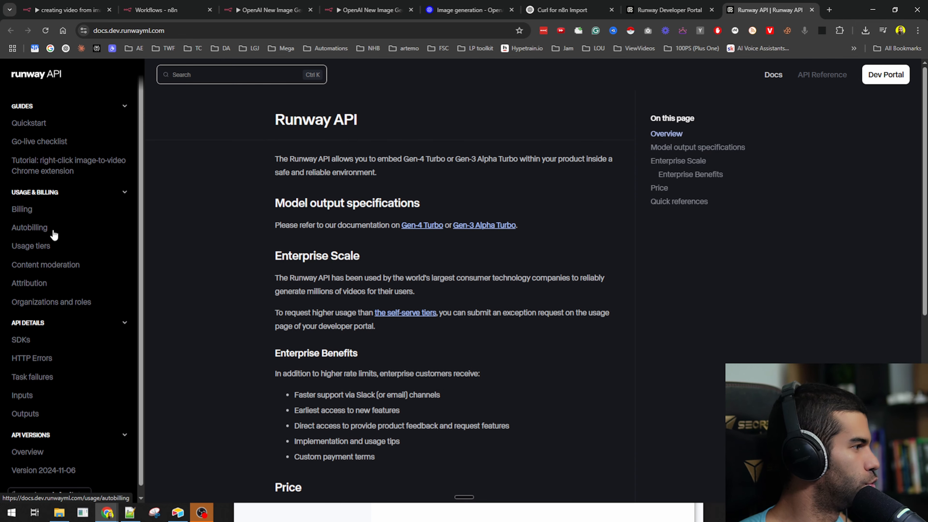
{"action": "scroll", "coordinate": [310, 128], "scroll_direction": "down", "scroll_amount": 8}
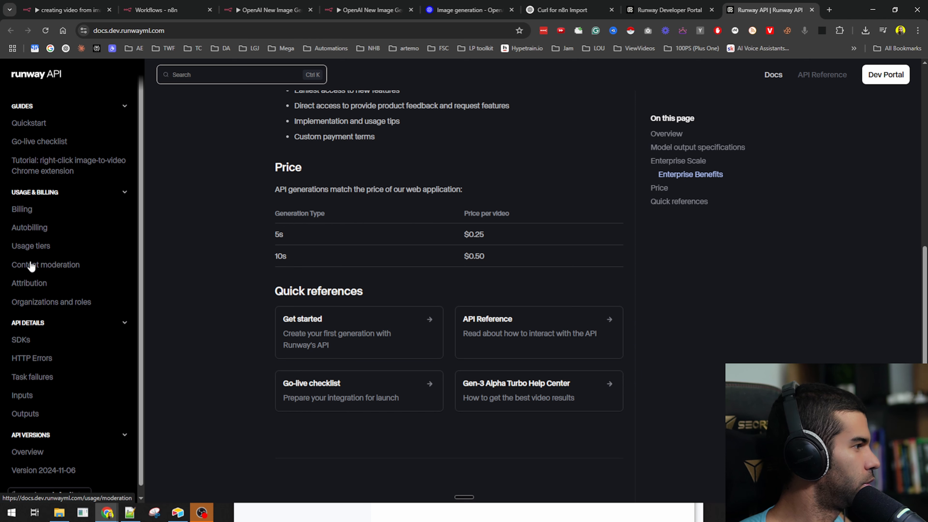
{"action": "scroll", "coordinate": [68, 360], "scroll_direction": "down", "scroll_amount": 1}
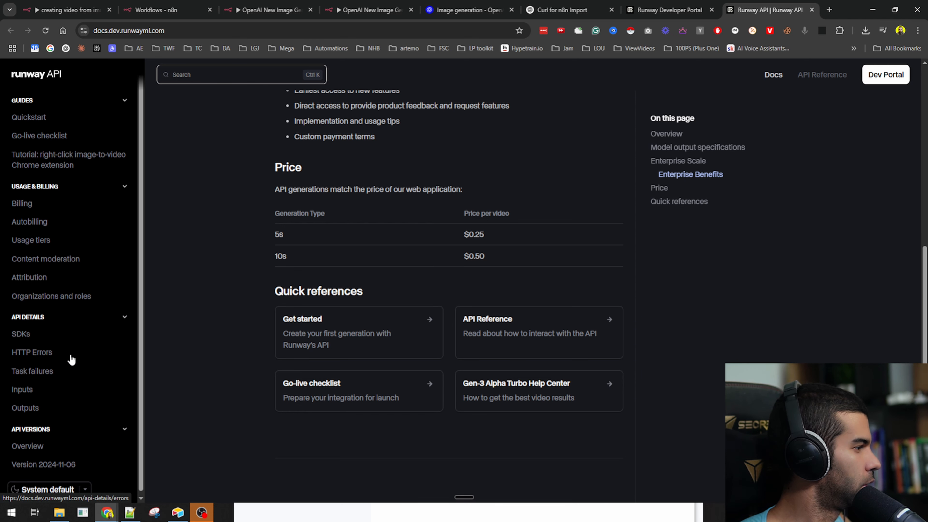
{"action": "scroll", "coordinate": [16, 238], "scroll_direction": "up", "scroll_amount": 9}
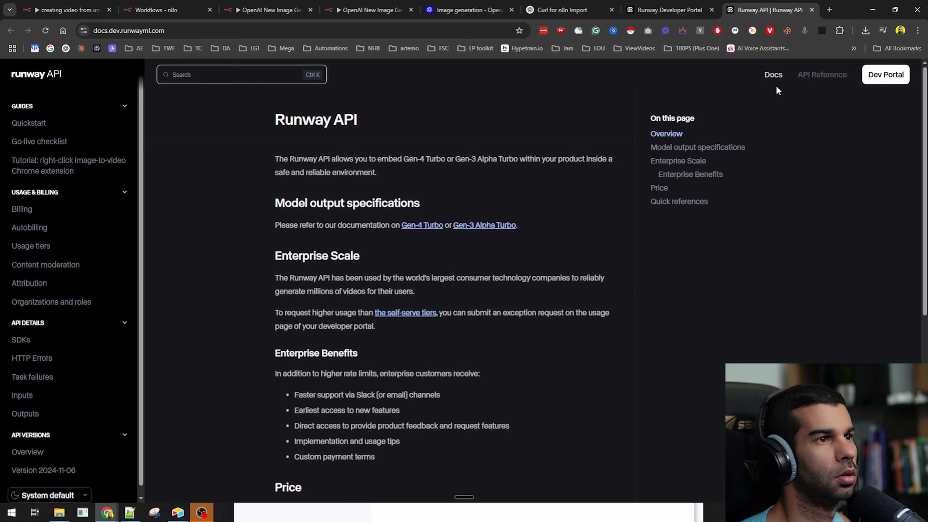
- Go to the API Reference and locate the Get task detail endpoint
{"action": "left_click", "coordinate": [809, 79]}
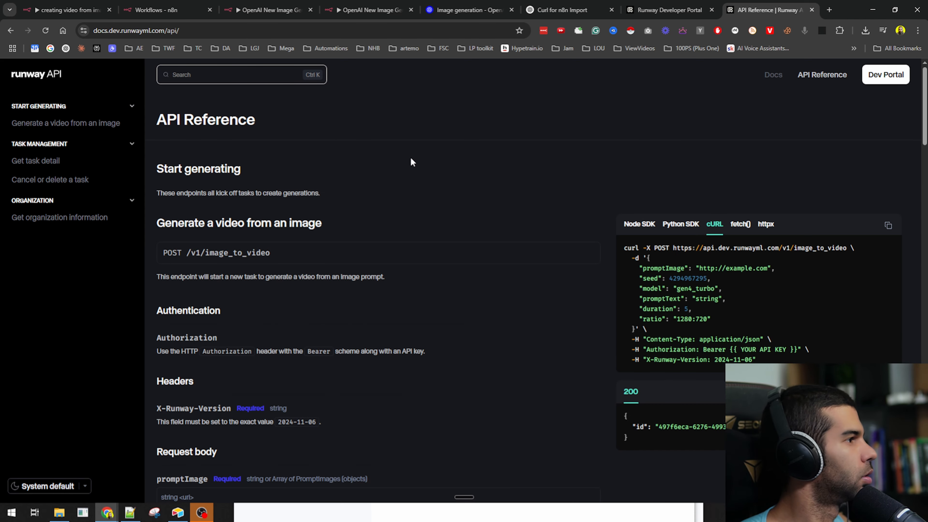
{"action": "scroll", "coordinate": [411, 162], "scroll_direction": "down", "scroll_amount": 15}
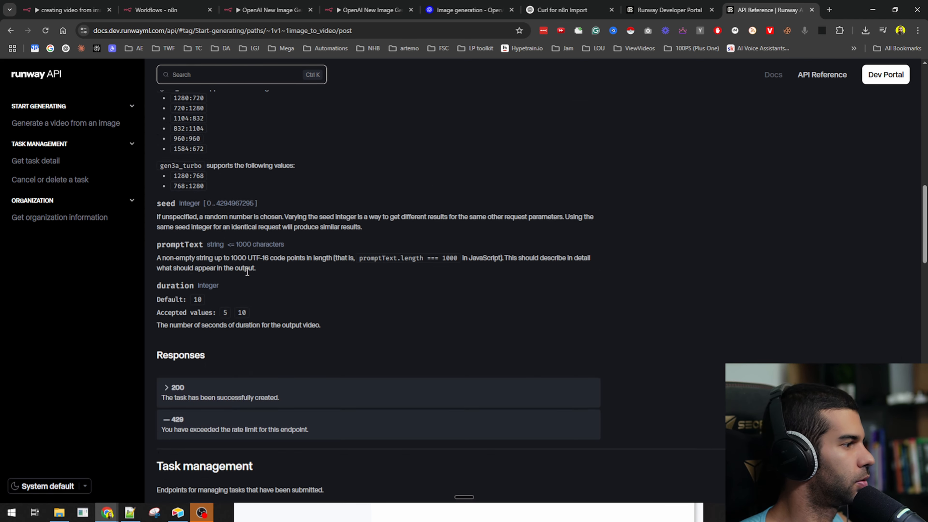
{"action": "scroll", "coordinate": [246, 272], "scroll_direction": "down", "scroll_amount": 15}
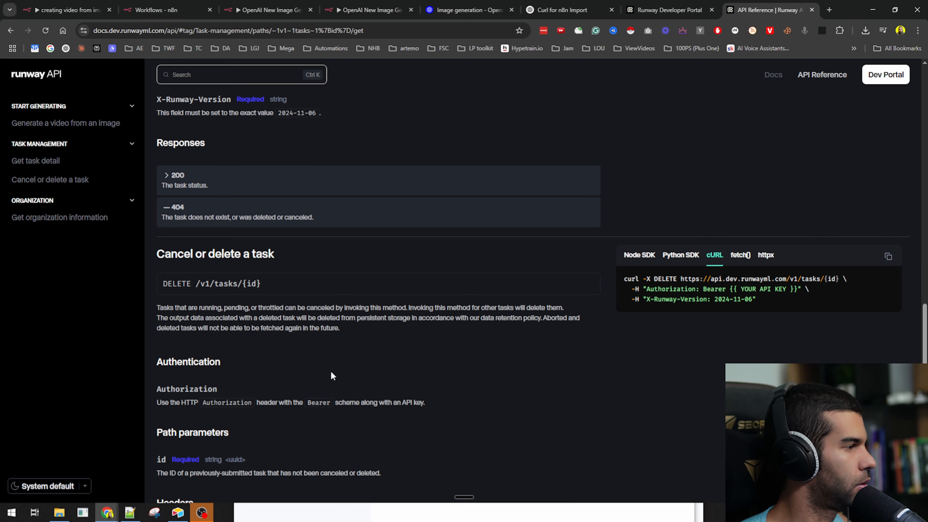
{"action": "scroll", "coordinate": [223, 248], "scroll_direction": "up", "scroll_amount": 10}
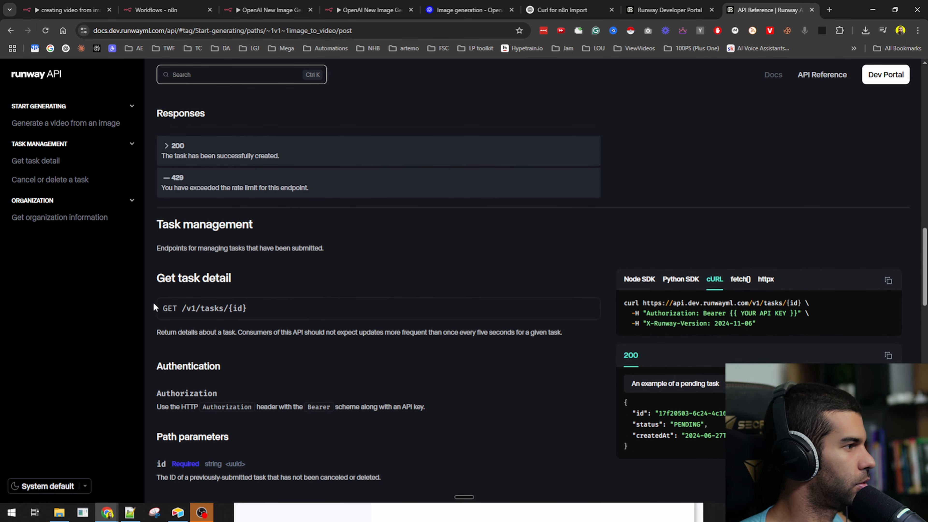
{"action": "left_click_drag", "start_coordinate": [157, 278], "coordinate": [273, 272]}
{"action": "scroll", "coordinate": [274, 275], "scroll_direction": "up", "scroll_amount": 10}
- Search Google for 'runway api image to video' and open the Runway API Reference result
{"action": "key", "text": "ctrl+t"}
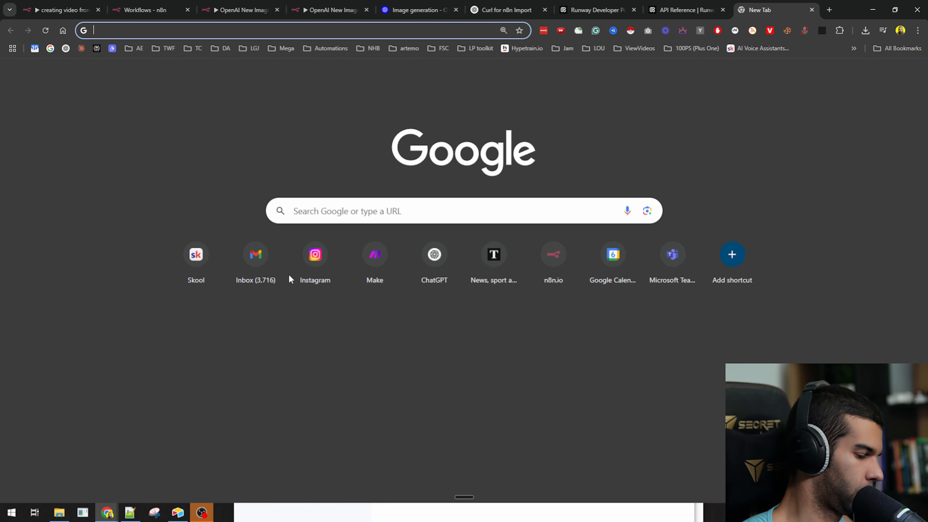
{"action": "type", "text": "runway api "}
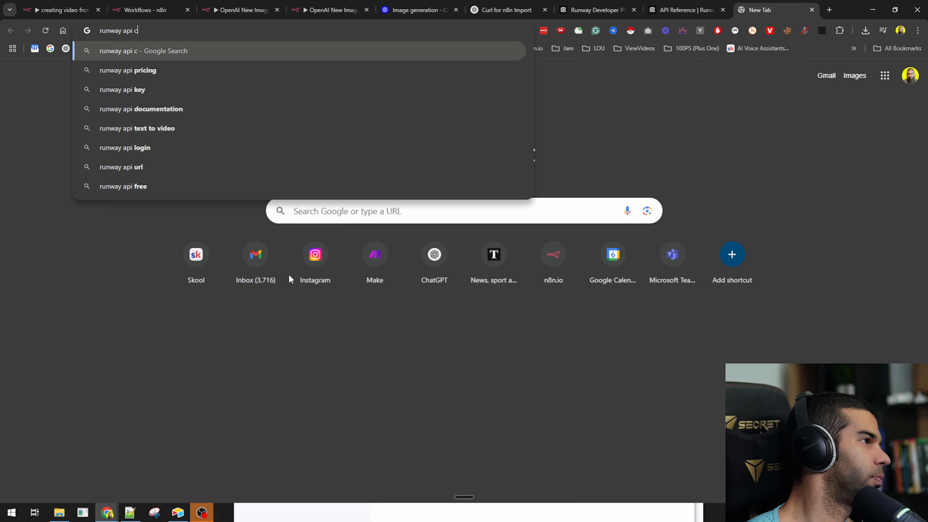
{"action": "type", "text": "image to text"}
{"action": "key", "text": "Return"}
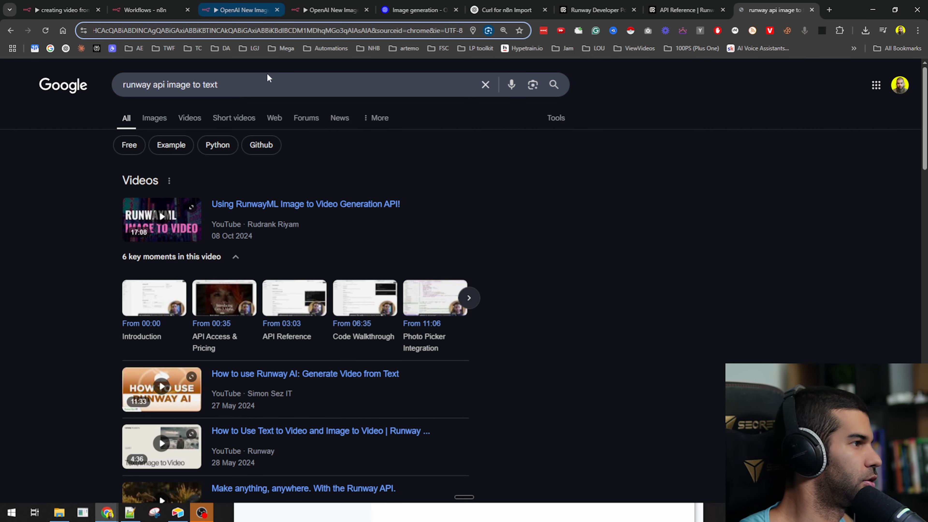
{"action": "left_click", "coordinate": [268, 76]}
{"action": "key", "text": "BackSpace"}
{"action": "key", "text": "BackSpace"}
{"action": "key", "text": "BackSpace"}
{"action": "key", "text": "BackSpace"}
{"action": "type", "text": "video"}
{"action": "key", "text": "Return"}
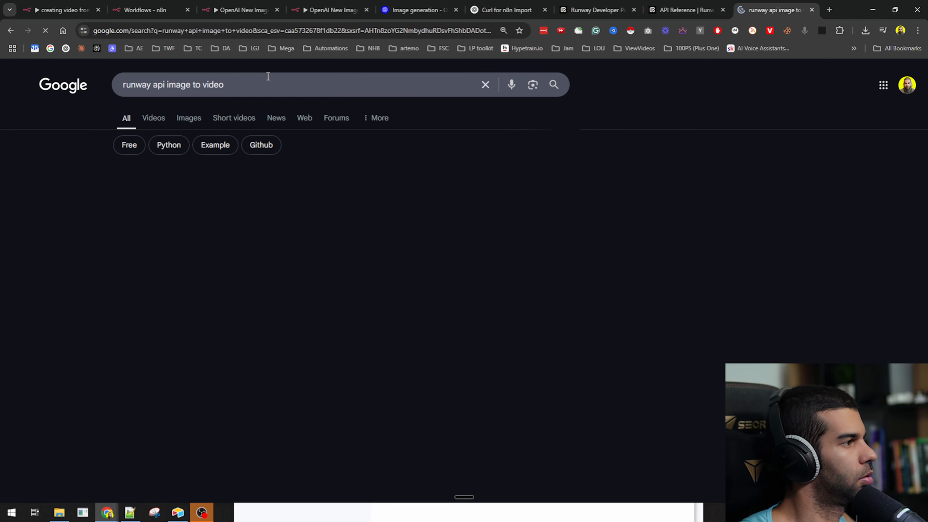
{"action": "left_click", "coordinate": [151, 203]}
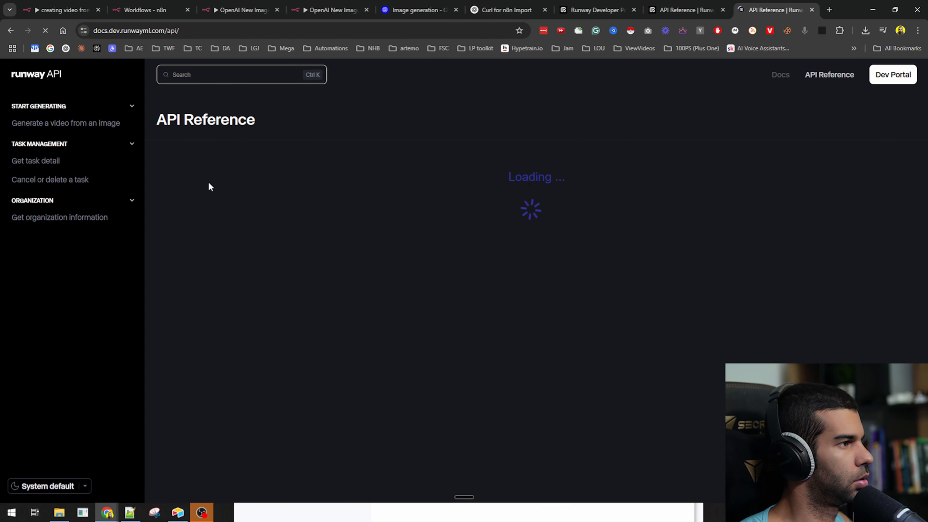
- Study the /v1/image_to_video endpoint and its promptImage, seed, model and promptText fields
{"action": "left_click_drag", "start_coordinate": [175, 224], "coordinate": [303, 219]}
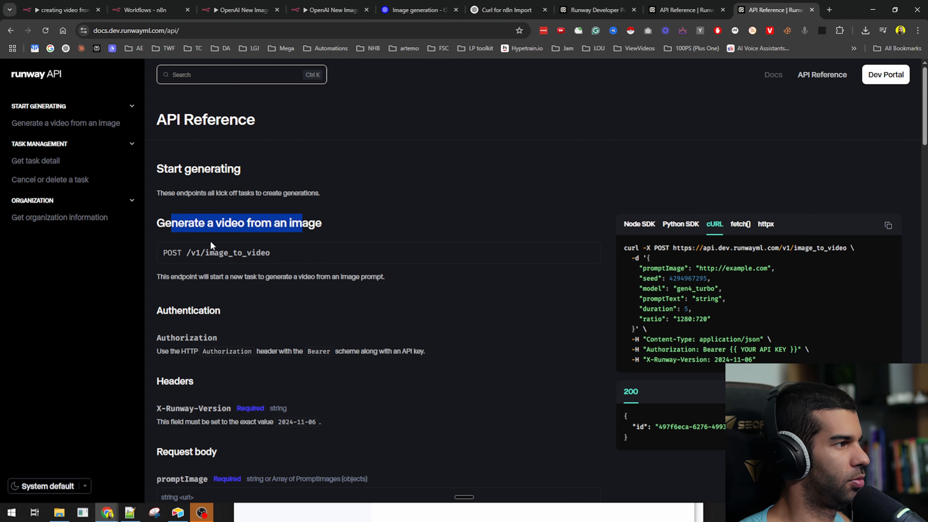
{"action": "left_click_drag", "start_coordinate": [187, 252], "coordinate": [292, 248]}
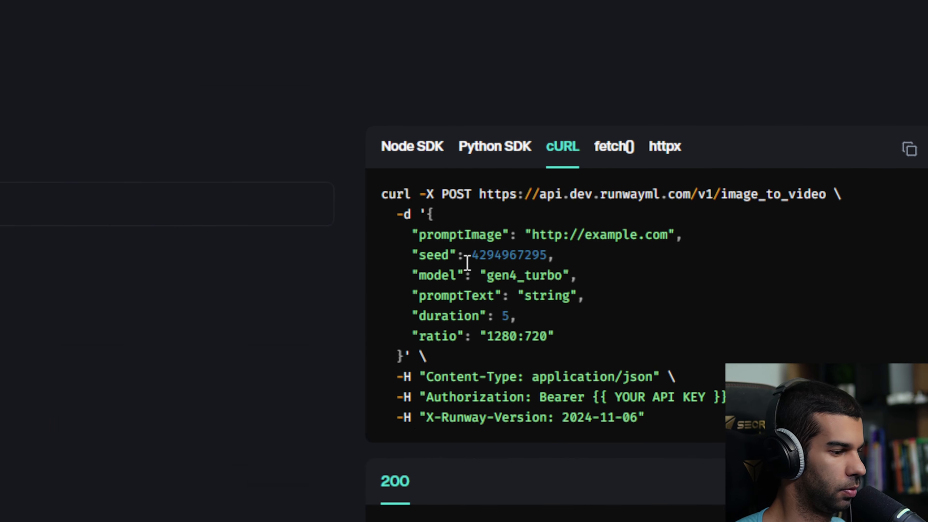
{"action": "left_click_drag", "start_coordinate": [665, 268], "coordinate": [763, 268]}
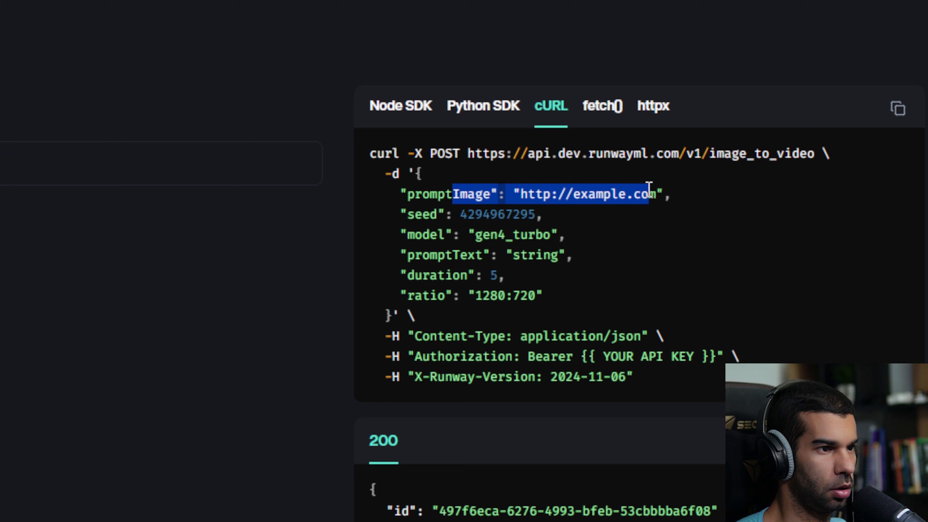
{"action": "left_click", "coordinate": [489, 196]}
{"action": "left_click_drag", "start_coordinate": [407, 196], "coordinate": [648, 197]}
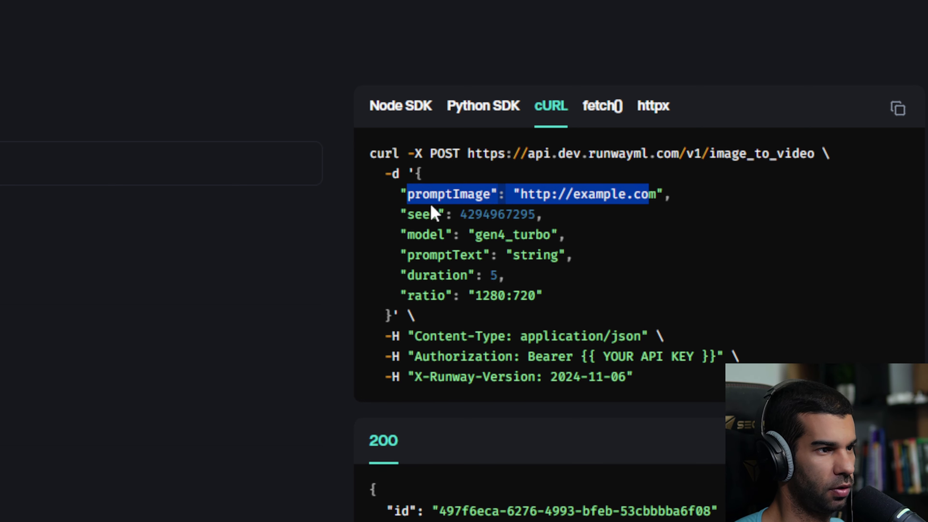
{"action": "double_click", "coordinate": [420, 214]}
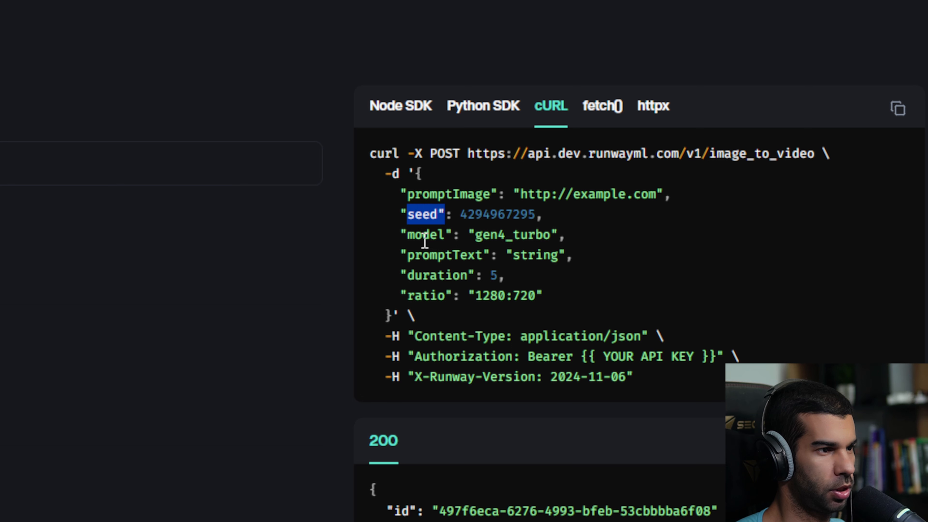
{"action": "double_click", "coordinate": [429, 234]}
{"action": "left_click_drag", "start_coordinate": [423, 255], "coordinate": [468, 260]}
- Review the duration, ratio, Content-Type, Authorization and X-Runway-Version headers and the response id
{"action": "left_click_drag", "start_coordinate": [416, 276], "coordinate": [479, 294]}
{"action": "left_click_drag", "start_coordinate": [456, 338], "coordinate": [584, 336]}
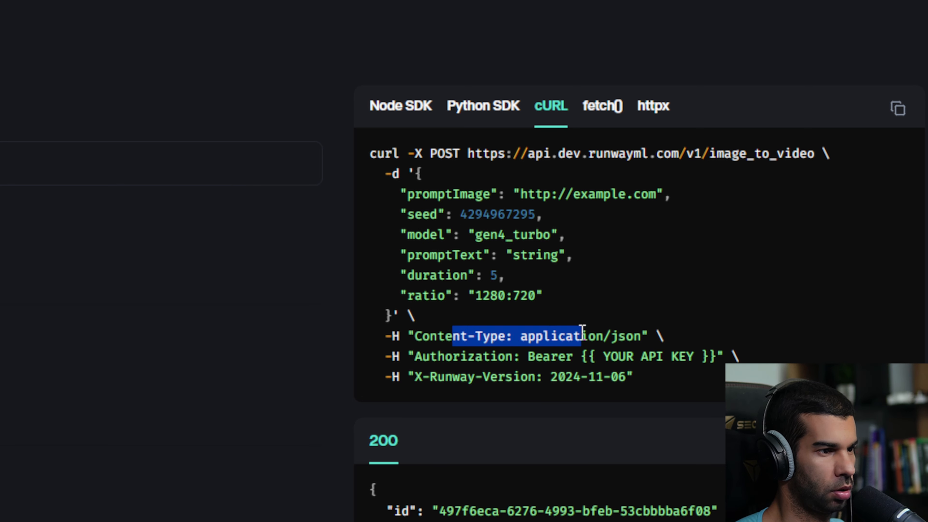
{"action": "left_click_drag", "start_coordinate": [414, 357], "coordinate": [567, 374]}
{"action": "left_click_drag", "start_coordinate": [446, 377], "coordinate": [617, 382]}
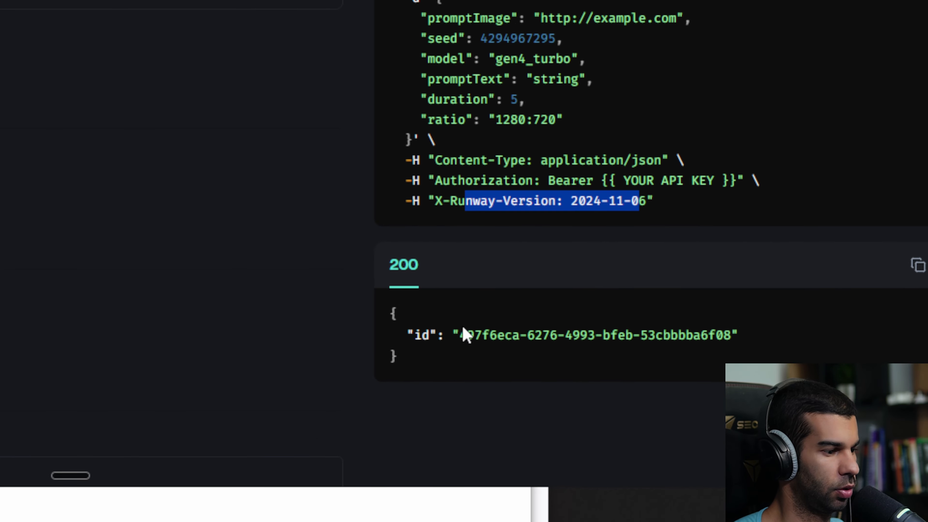
{"action": "left_click_drag", "start_coordinate": [439, 509], "coordinate": [663, 499]}
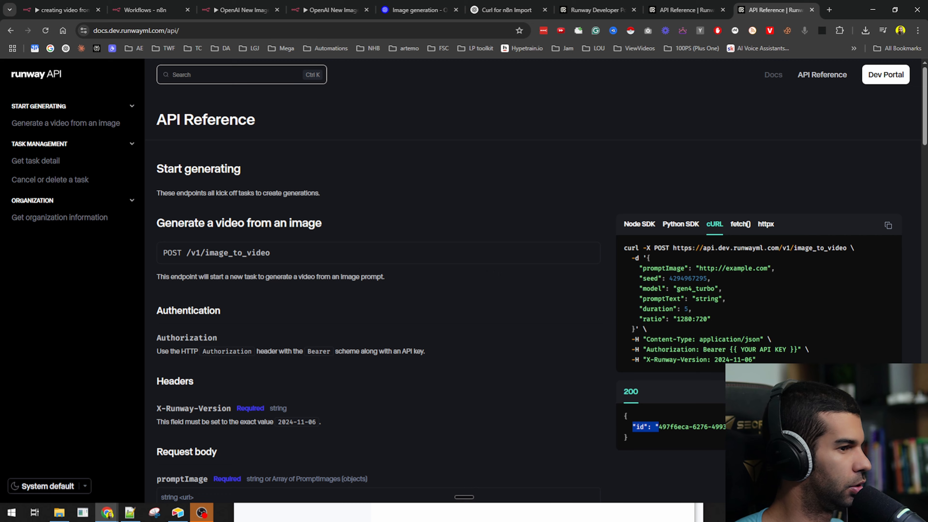
{"action": "left_click", "coordinate": [589, 338]}
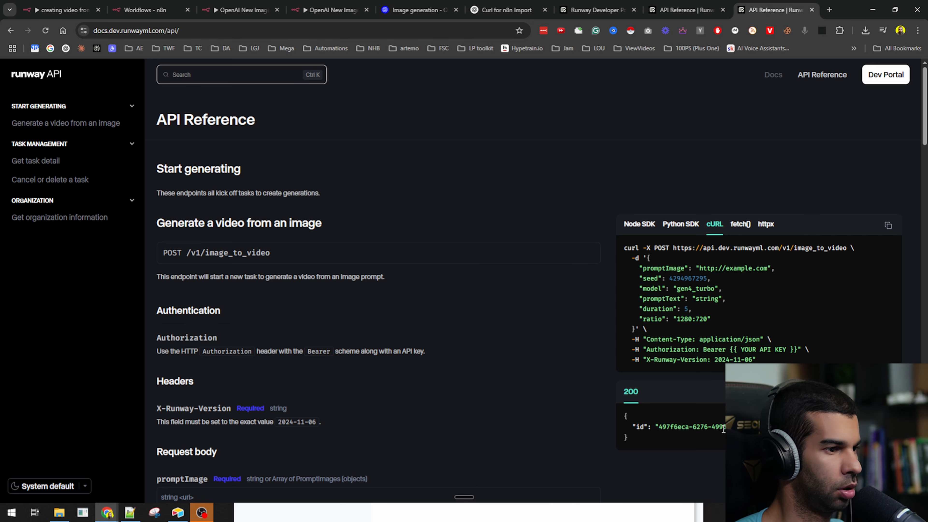
- Scroll through the Request body and Get task detail sections of the reference
{"action": "scroll", "coordinate": [349, 291], "scroll_direction": "down", "scroll_amount": 8}
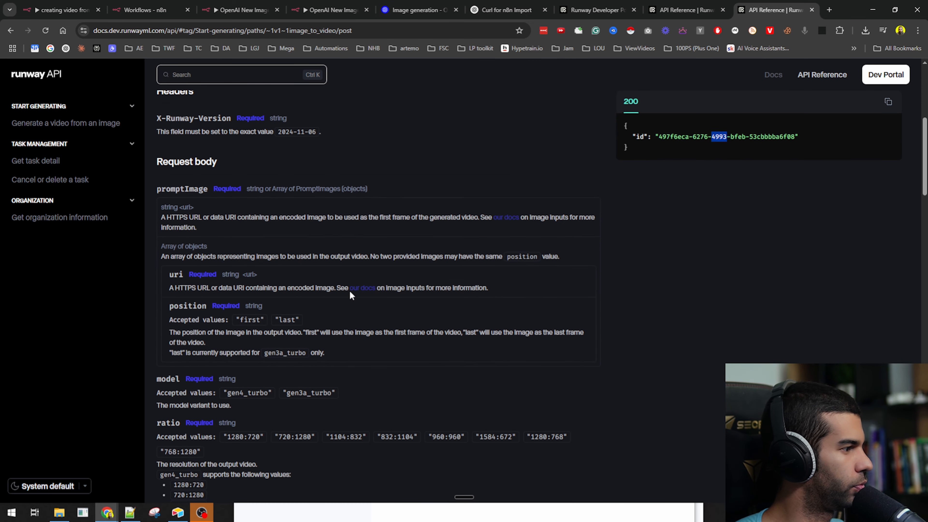
{"action": "scroll", "coordinate": [349, 291], "scroll_direction": "up", "scroll_amount": 8}
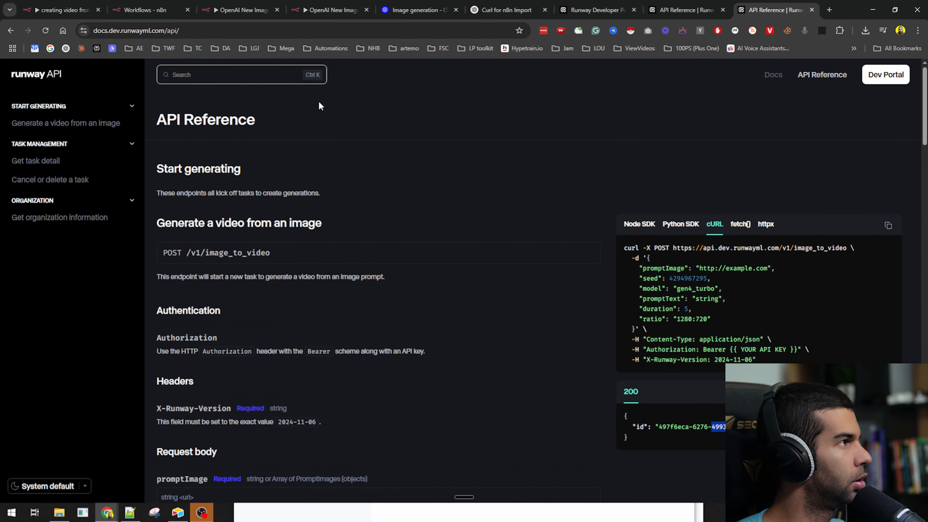
{"action": "scroll", "coordinate": [278, 213], "scroll_direction": "down", "scroll_amount": 15}
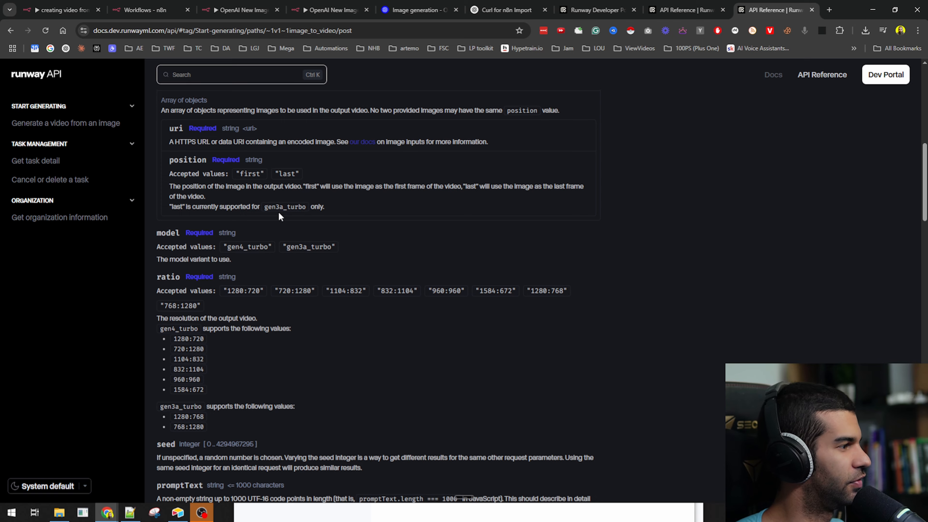
{"action": "scroll", "coordinate": [278, 216], "scroll_direction": "down", "scroll_amount": 5}
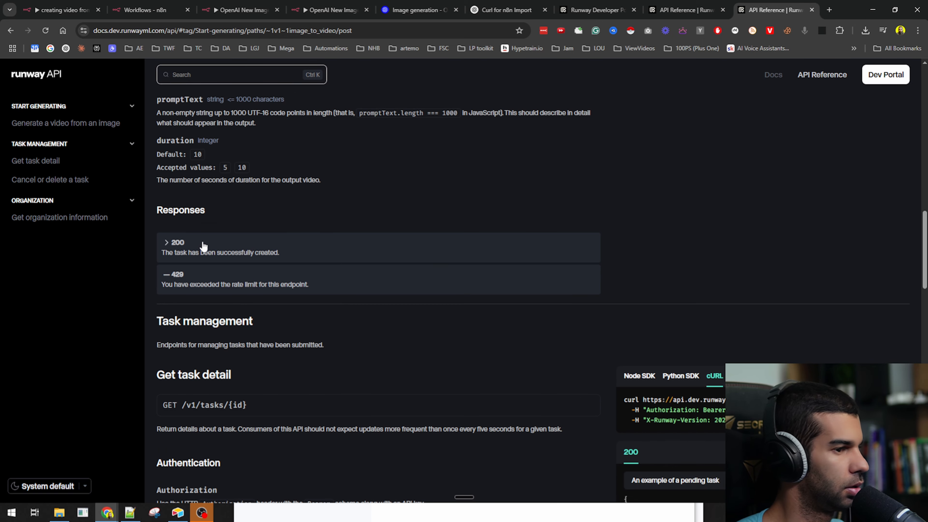
{"action": "scroll", "coordinate": [204, 246], "scroll_direction": "down", "scroll_amount": 3}
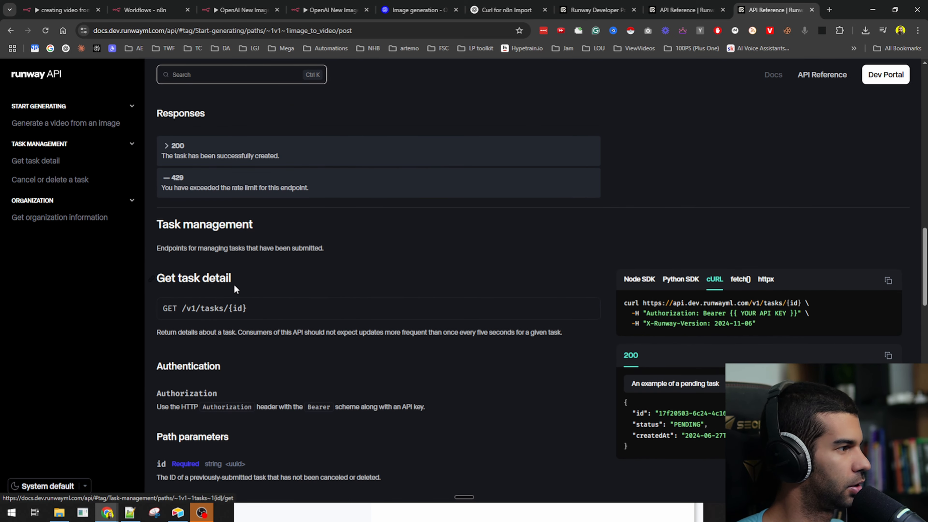
{"action": "scroll", "coordinate": [234, 281], "scroll_direction": "down", "scroll_amount": 3}
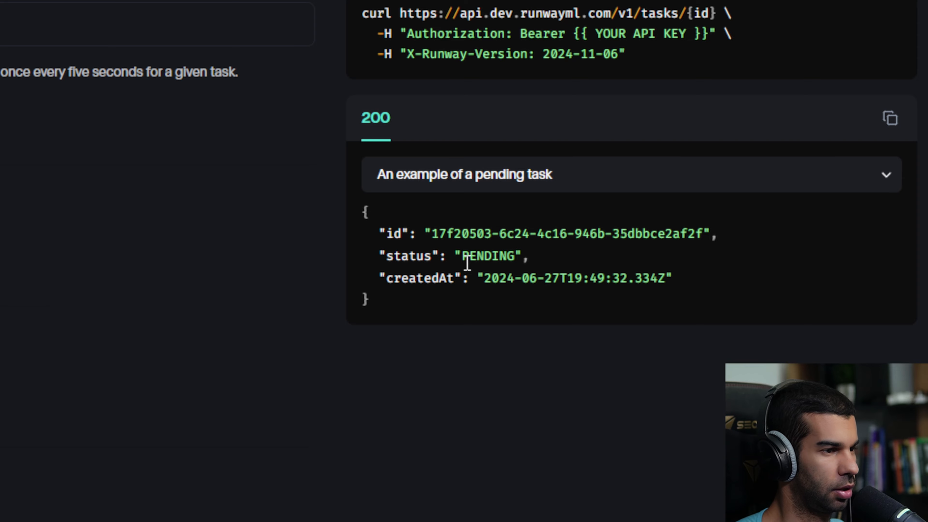
{"action": "scroll", "coordinate": [674, 327], "scroll_direction": "down", "scroll_amount": 4}
{"action": "scroll", "coordinate": [673, 327], "scroll_direction": "up", "scroll_amount": 5}
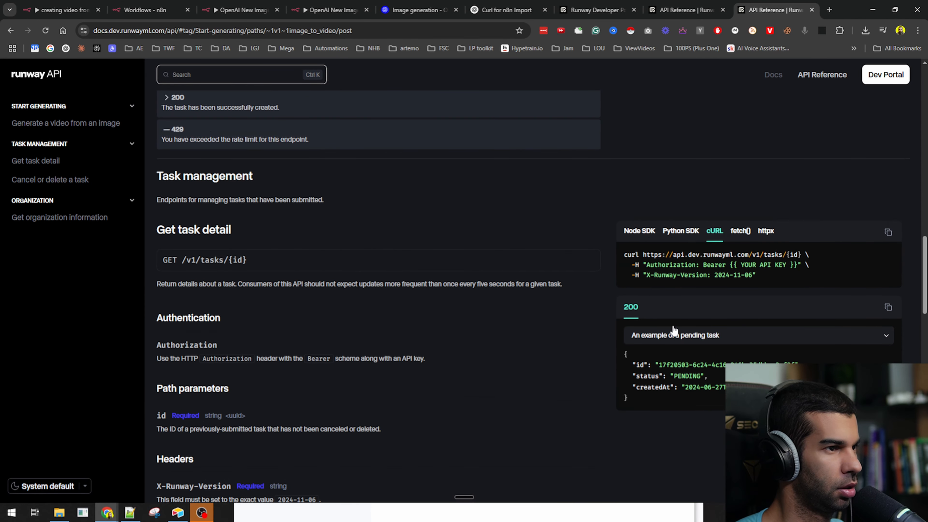
{"action": "scroll", "coordinate": [667, 318], "scroll_direction": "down", "scroll_amount": 5}
{"action": "scroll", "coordinate": [668, 317], "scroll_direction": "down", "scroll_amount": 3}
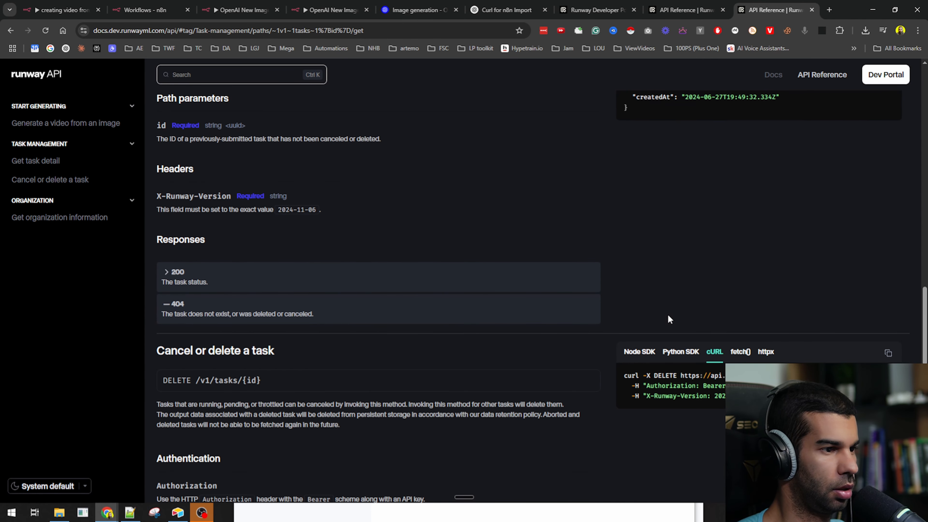
{"action": "scroll", "coordinate": [666, 315], "scroll_direction": "up", "scroll_amount": 5}
{"action": "scroll", "coordinate": [681, 255], "scroll_direction": "up", "scroll_amount": 1}
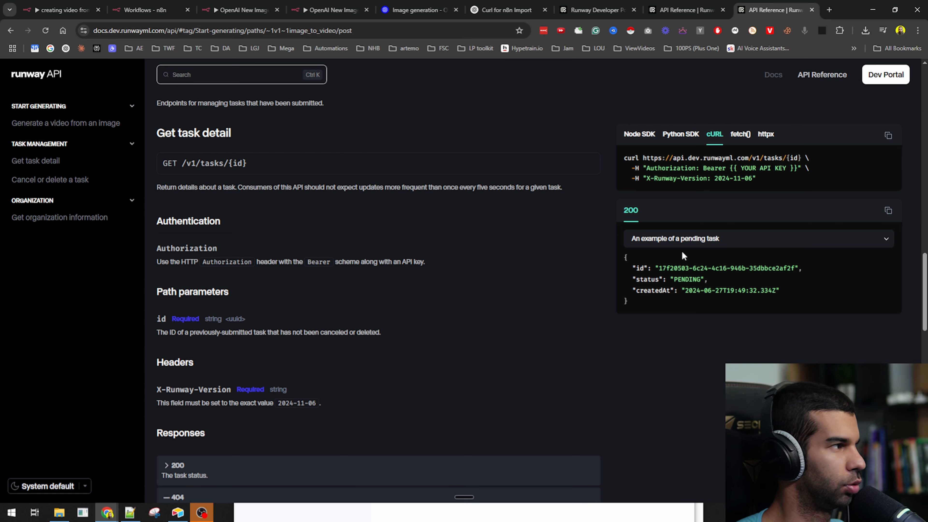
{"action": "scroll", "coordinate": [682, 255], "scroll_direction": "up", "scroll_amount": 10}
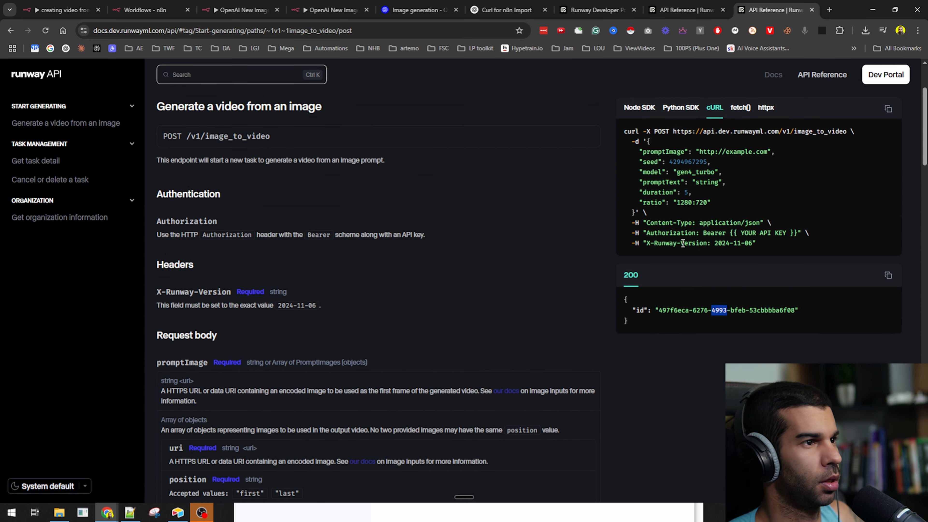
{"action": "scroll", "coordinate": [683, 244], "scroll_direction": "up", "scroll_amount": 2}
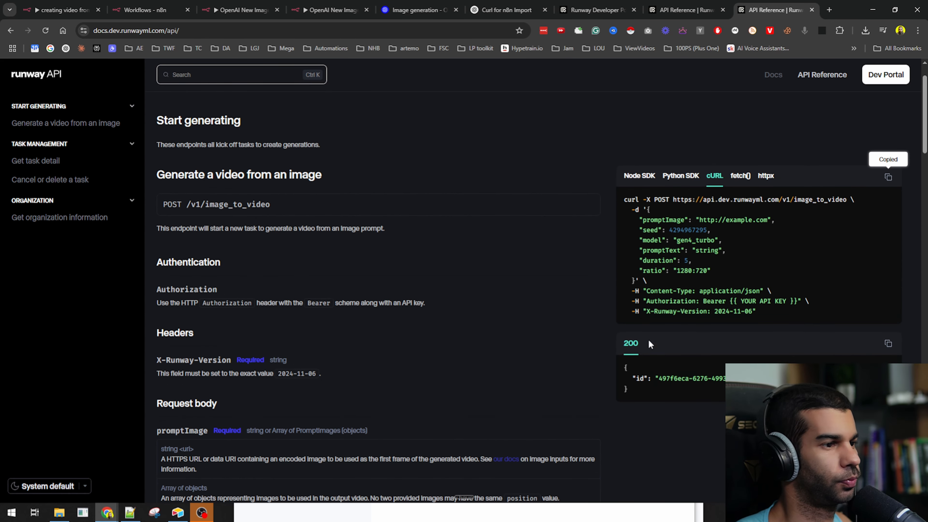
{"action": "scroll", "coordinate": [649, 343], "scroll_direction": "down", "scroll_amount": 3}
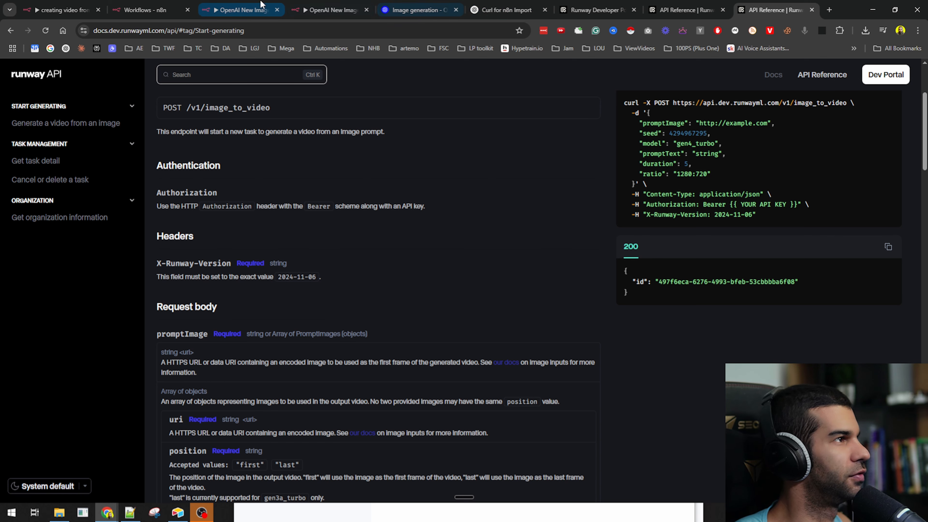
- Inspect the b64_json value in the Edit Images node's output
{"action": "left_click", "coordinate": [60, 9]}
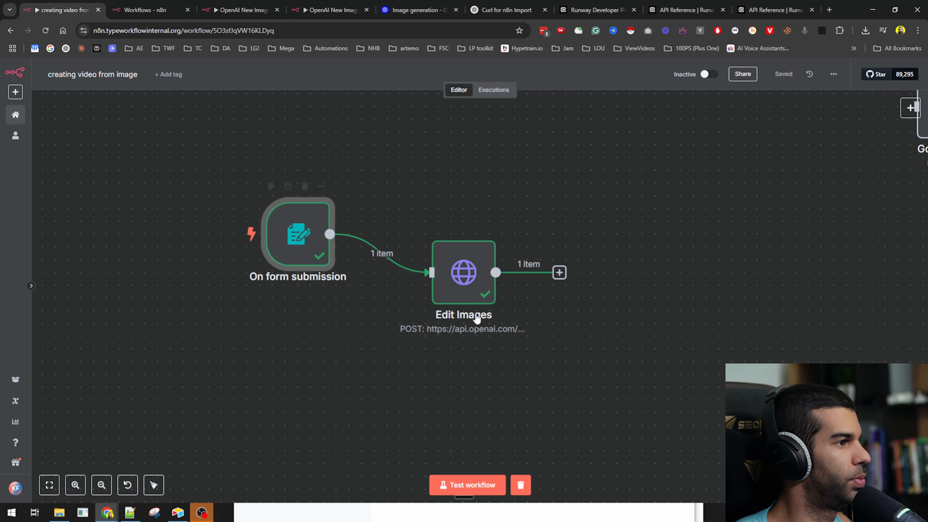
{"action": "double_click", "coordinate": [467, 263]}
{"action": "triple_click", "coordinate": [788, 242]}
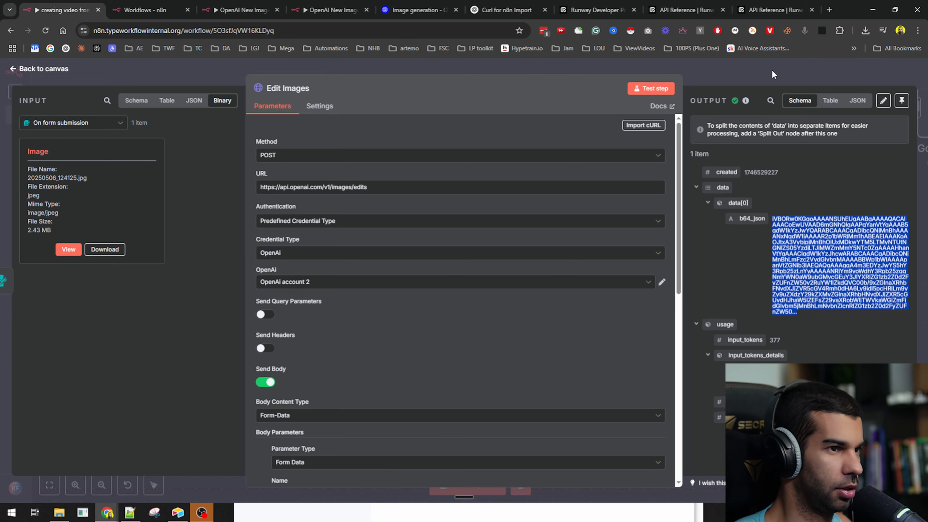
{"action": "left_click", "coordinate": [757, 68]}
- Add a Convert to File node set to Move Base64 String to File after Edit Images
{"action": "left_click", "coordinate": [559, 273]}
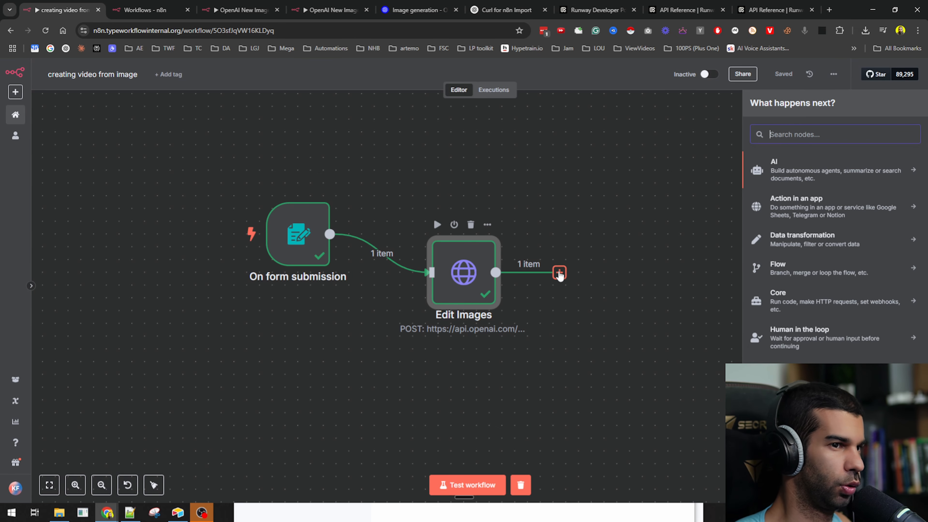
{"action": "type", "text": "base"}
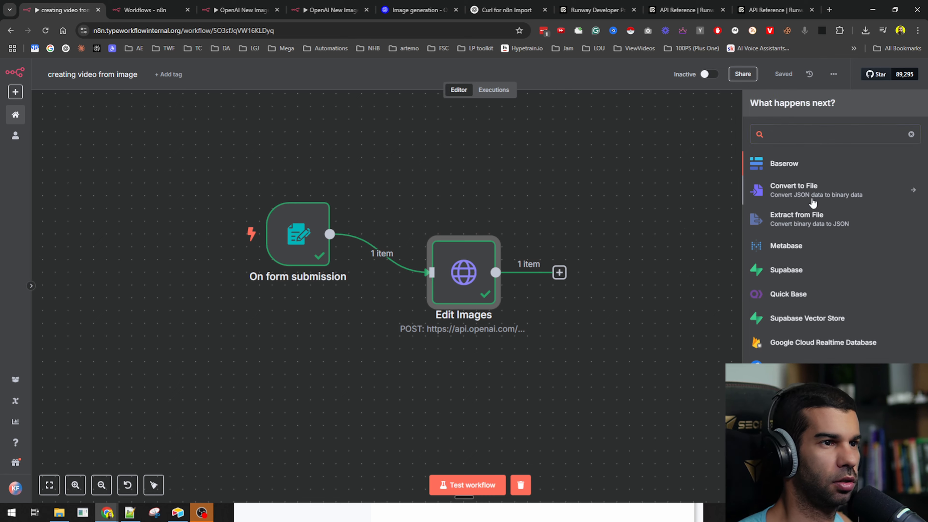
{"action": "left_click", "coordinate": [807, 194]}
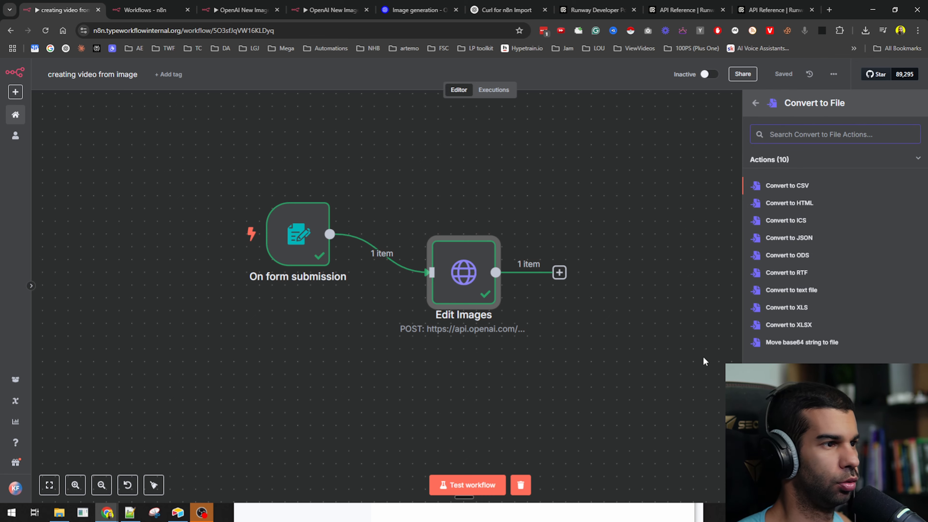
{"action": "left_click", "coordinate": [790, 342]}
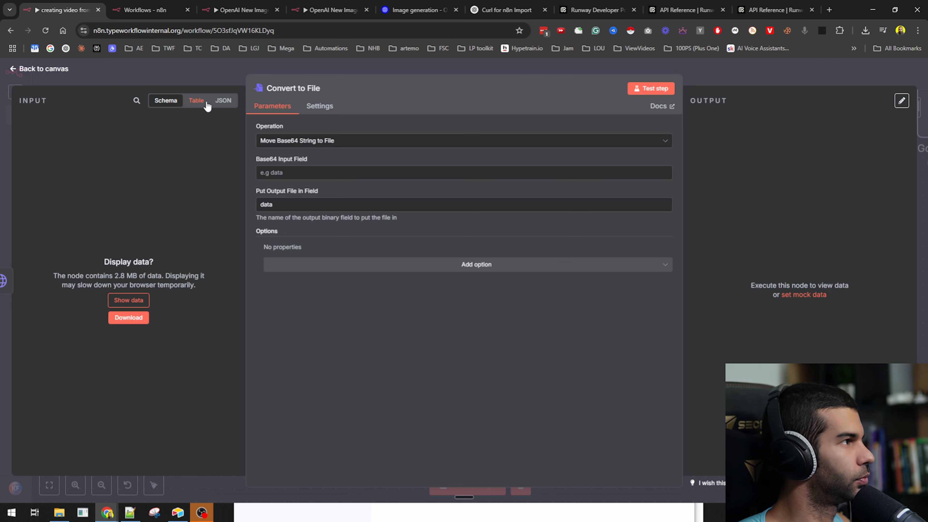
{"action": "left_click", "coordinate": [214, 104]}
- Map data[0].b64_json from Edit Images into Convert to File's Base64 Input Field
{"action": "left_click", "coordinate": [751, 62]}
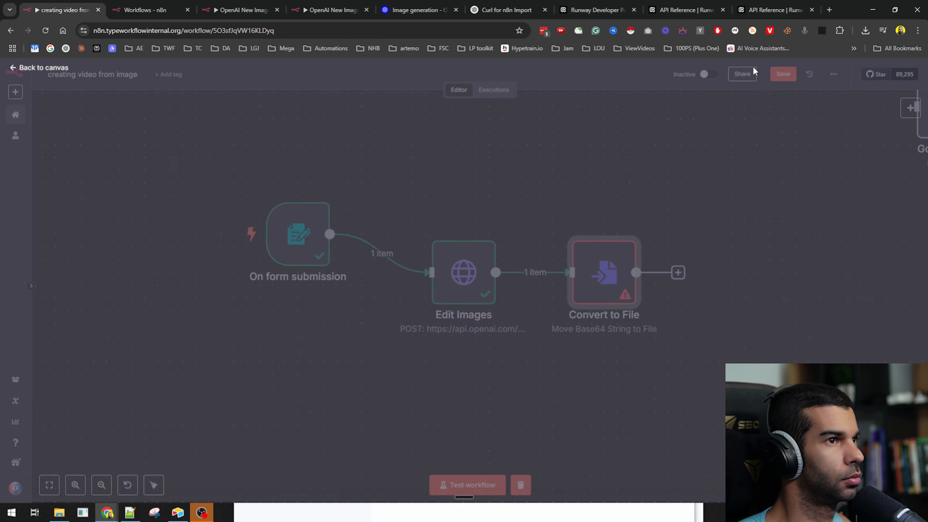
{"action": "double_click", "coordinate": [466, 279]}
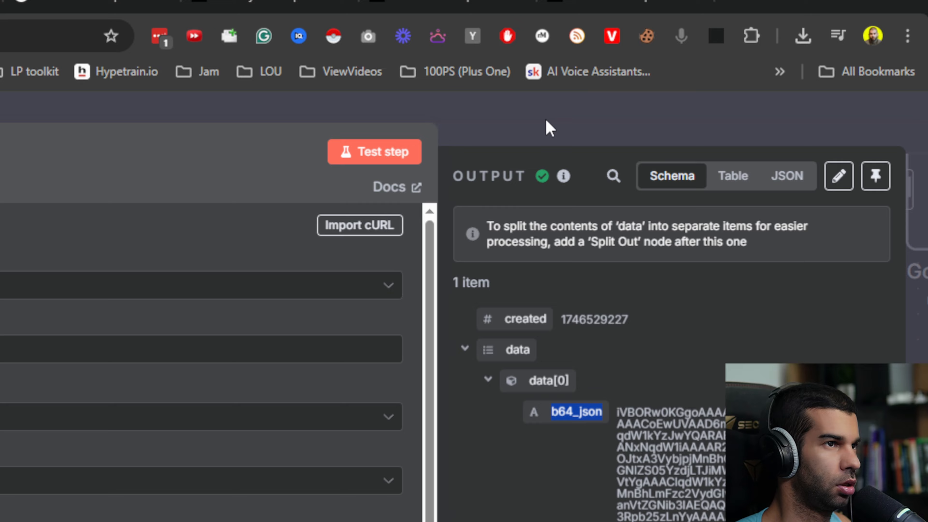
{"action": "left_click", "coordinate": [570, 10]}
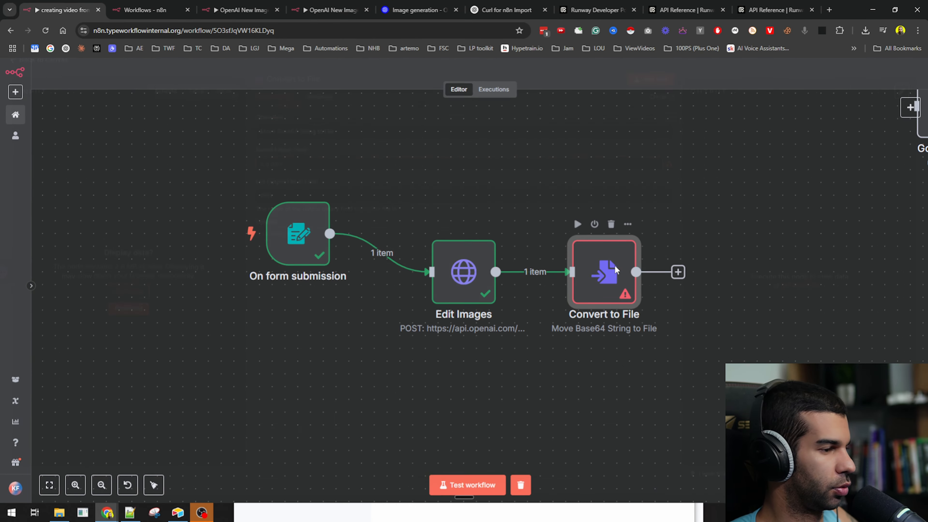
{"action": "double_click", "coordinate": [543, 271]}
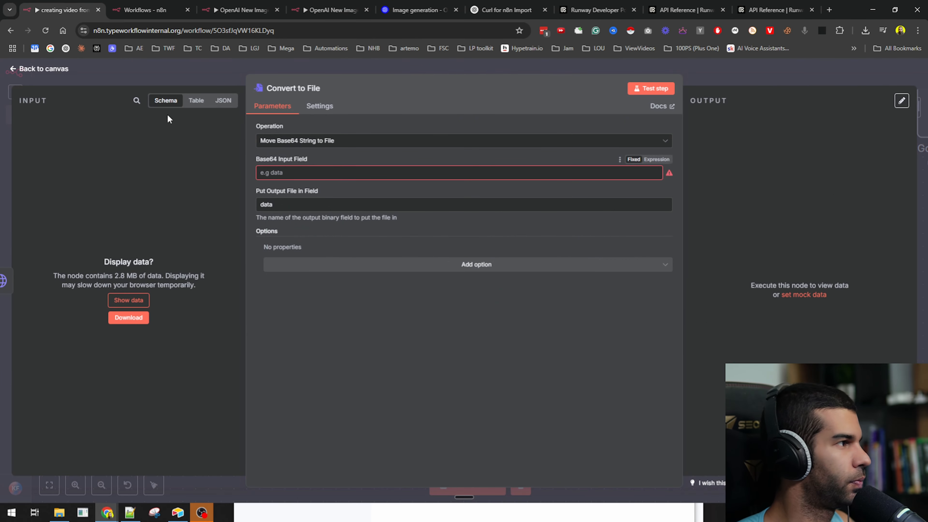
{"action": "left_click", "coordinate": [138, 303]}
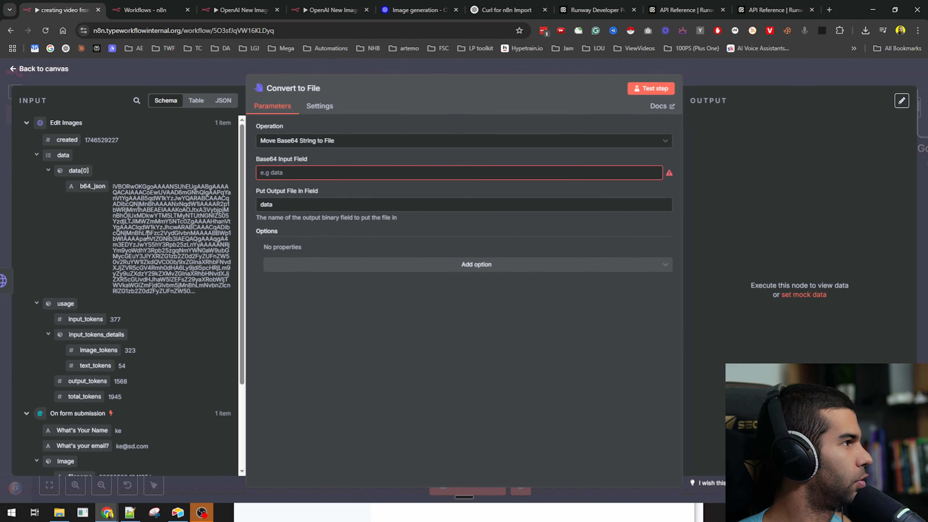
{"action": "left_click_drag", "start_coordinate": [86, 188], "coordinate": [299, 177]}
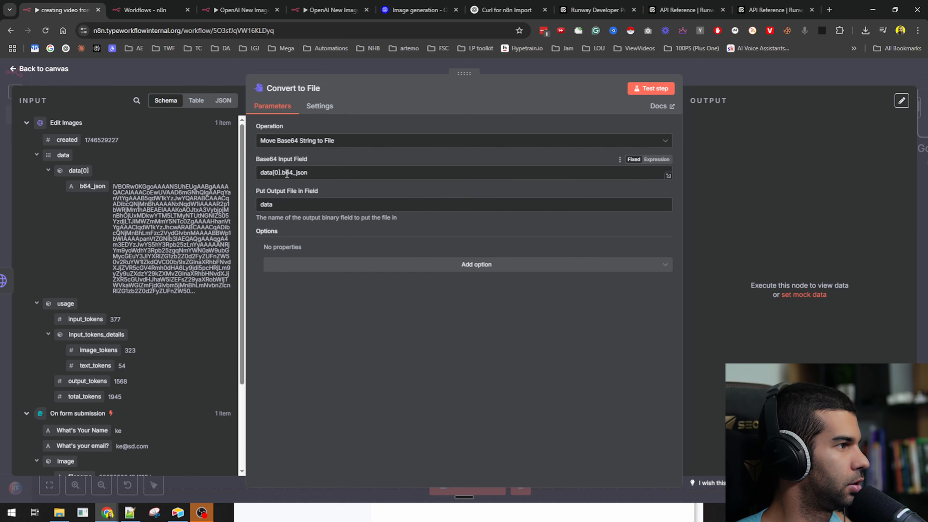
- Pin the form trigger data, run to Convert to File, and preview file.png of the red motorcycle
{"action": "left_click", "coordinate": [776, 75]}
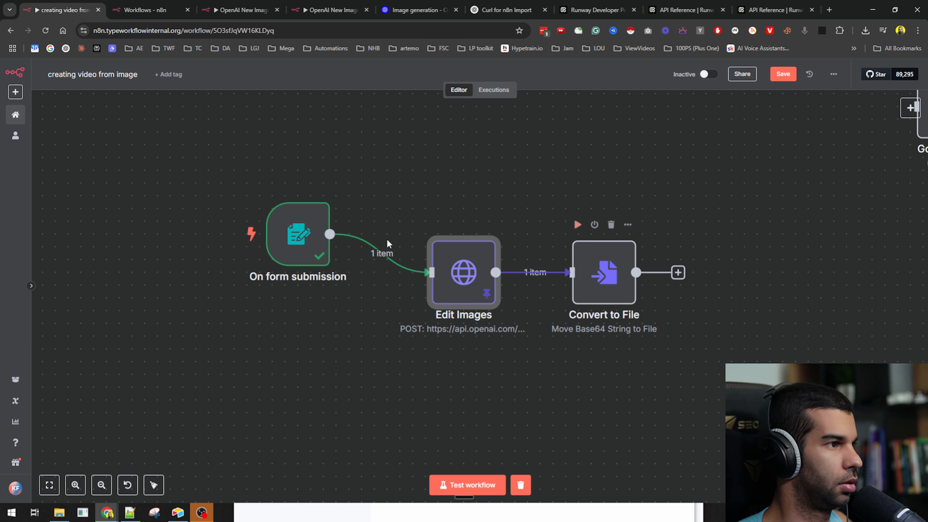
{"action": "left_click", "coordinate": [299, 234]}
{"action": "key", "text": "p"}
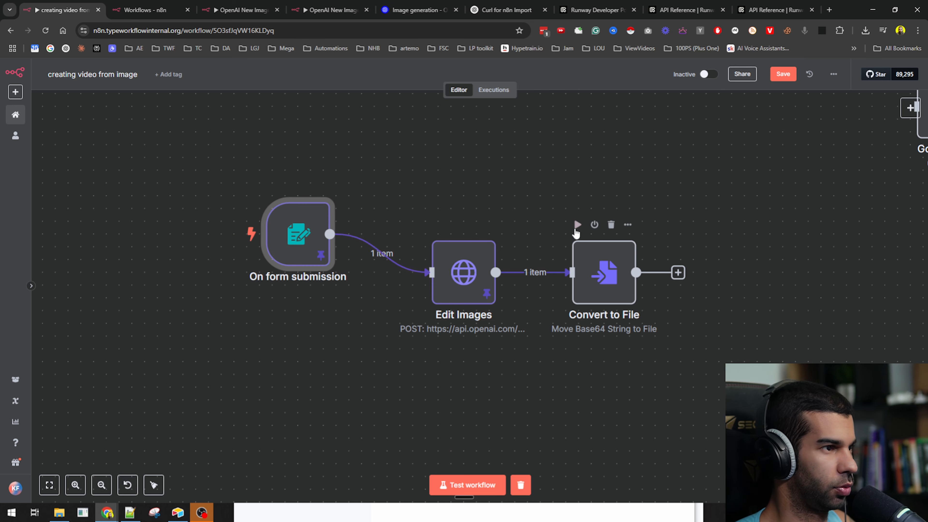
{"action": "left_click", "coordinate": [577, 226]}
{"action": "double_click", "coordinate": [604, 279]}
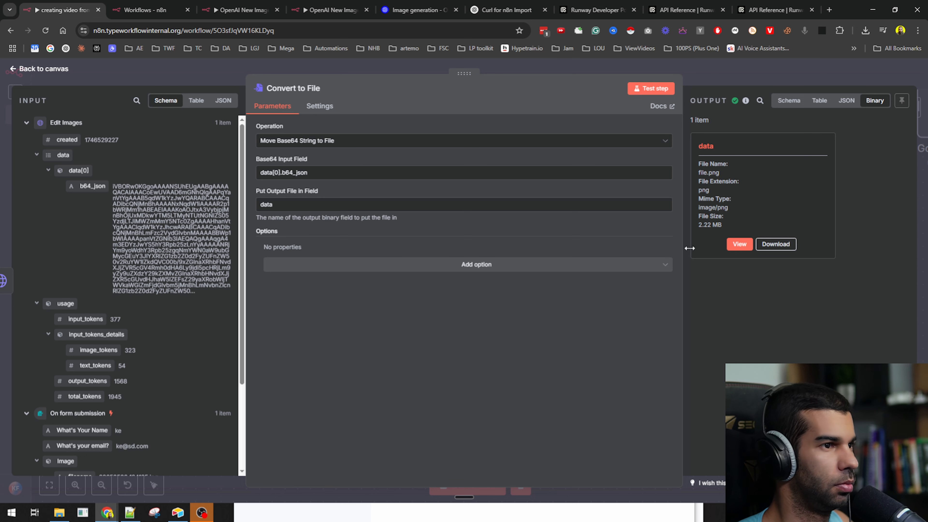
{"action": "left_click", "coordinate": [739, 245]}
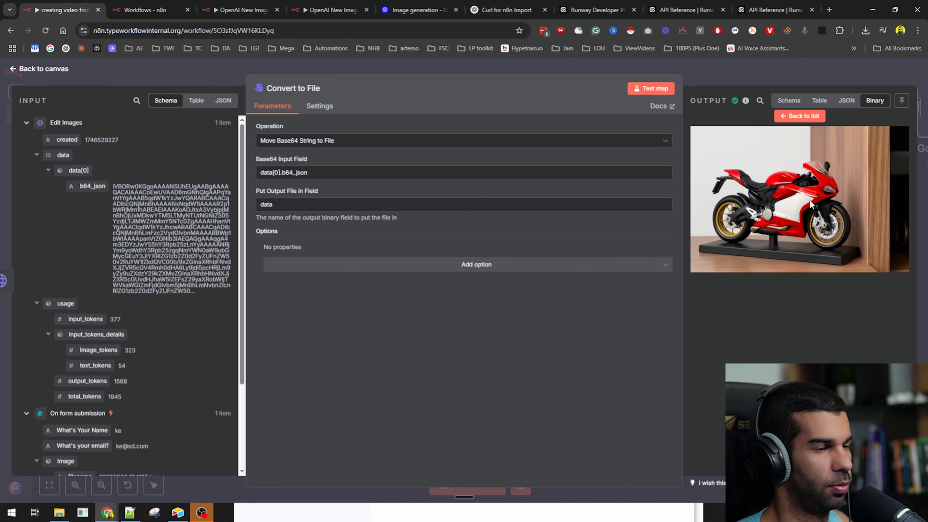
{"action": "key", "text": "Escape"}
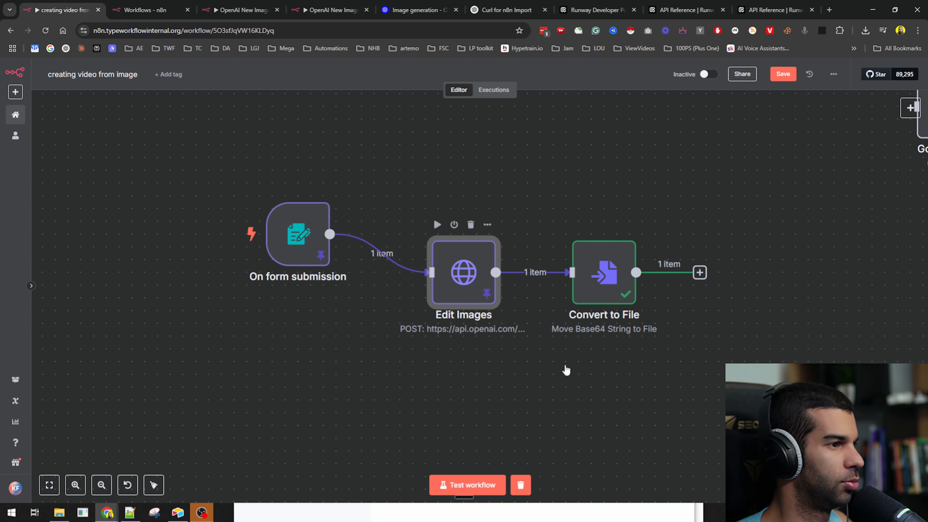
- Append 'Just include the motorcycle in the image, nothing else.' to the Edit Images prompt
{"action": "double_click", "coordinate": [470, 256]}
{"action": "scroll", "coordinate": [367, 338], "scroll_direction": "down", "scroll_amount": 8}
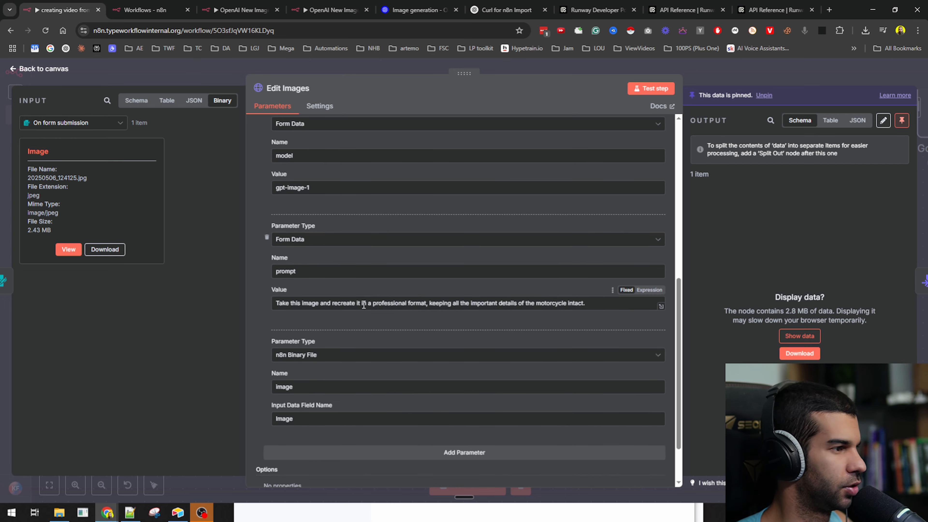
{"action": "left_click", "coordinate": [606, 308]}
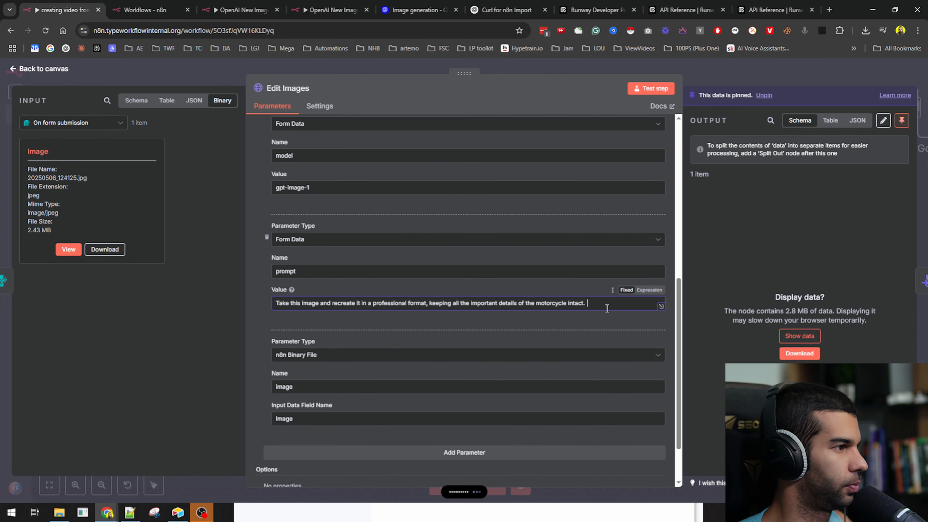
{"action": "type", "text": "Just include the motorcycle in the image, nothing else."}
{"action": "left_click", "coordinate": [739, 82]}
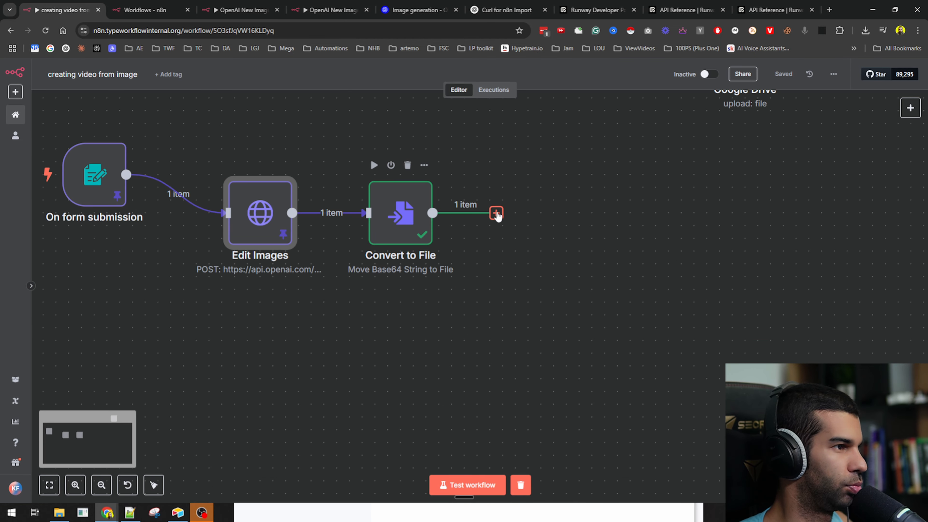
- Connect Convert to File to the Google Drive node and name the upload OriginalProfessionalPicture.png
{"action": "left_click_drag", "start_coordinate": [730, 163], "coordinate": [722, 231]}
{"action": "left_click_drag", "start_coordinate": [715, 134], "coordinate": [614, 272]}
{"action": "left_click_drag", "start_coordinate": [487, 282], "coordinate": [603, 255]}
{"action": "left_click_drag", "start_coordinate": [634, 257], "coordinate": [543, 282]}
{"action": "double_click", "coordinate": [543, 283]}
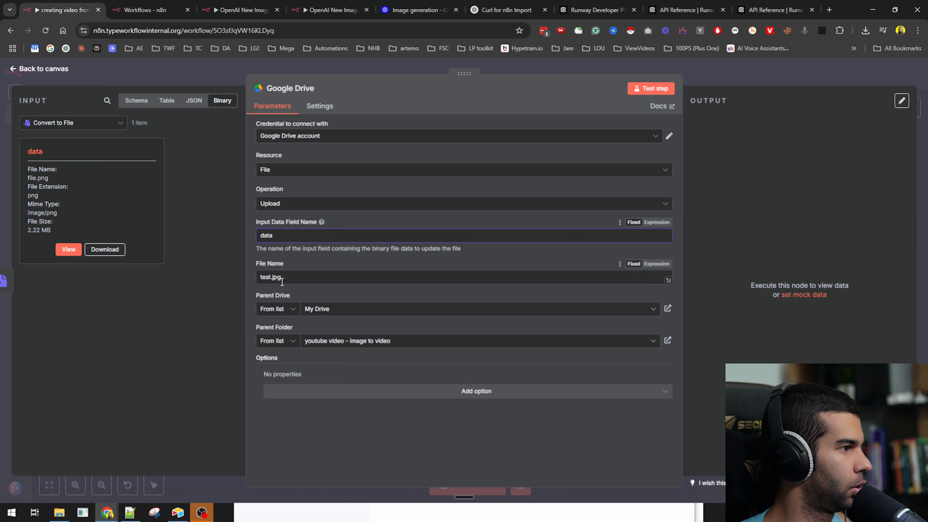
{"action": "key", "text": "ctrl+a"}
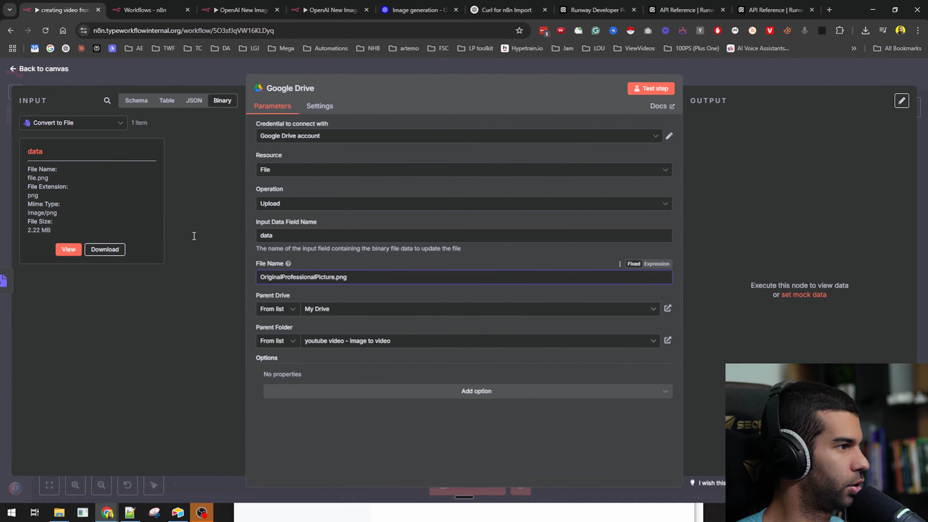
{"action": "left_click", "coordinate": [653, 88]}
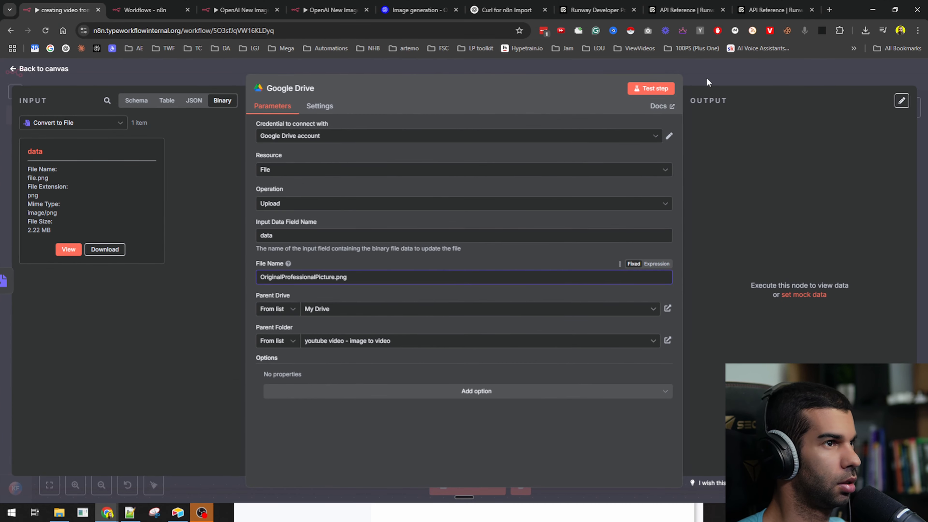
- Pin Convert to File's output and confirm OriginalProfessionalPicture.png appears in the Drive folder
{"action": "left_click", "coordinate": [723, 75]}
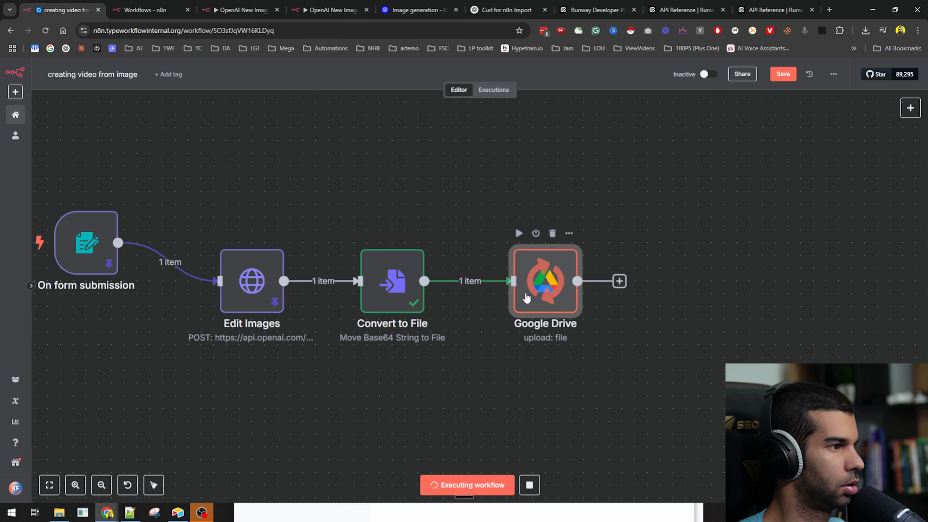
{"action": "left_click", "coordinate": [403, 293]}
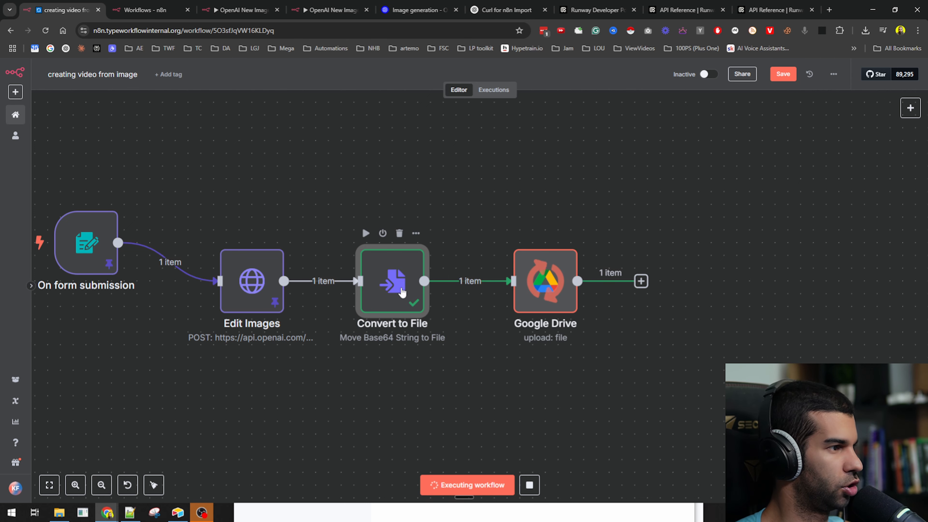
{"action": "key", "text": "p"}
{"action": "left_click", "coordinate": [539, 272]}
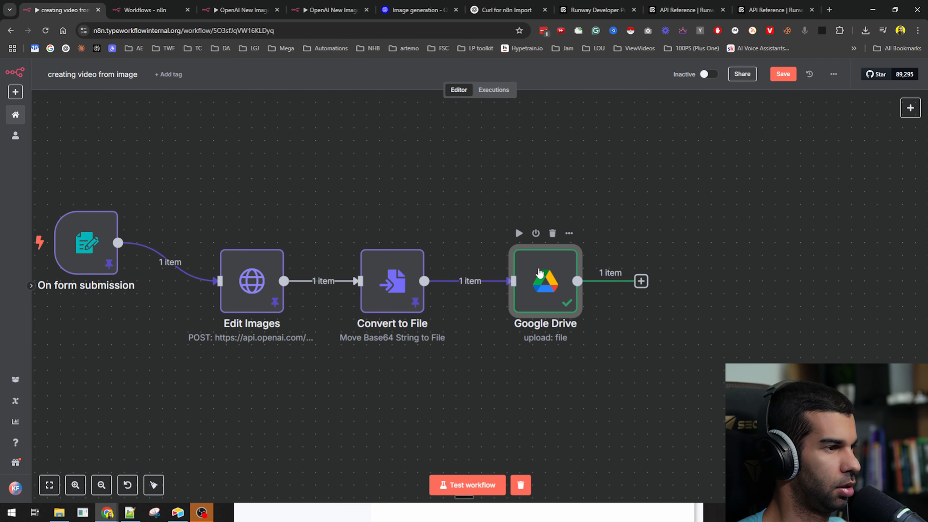
{"action": "key", "text": "alt+Tab"}
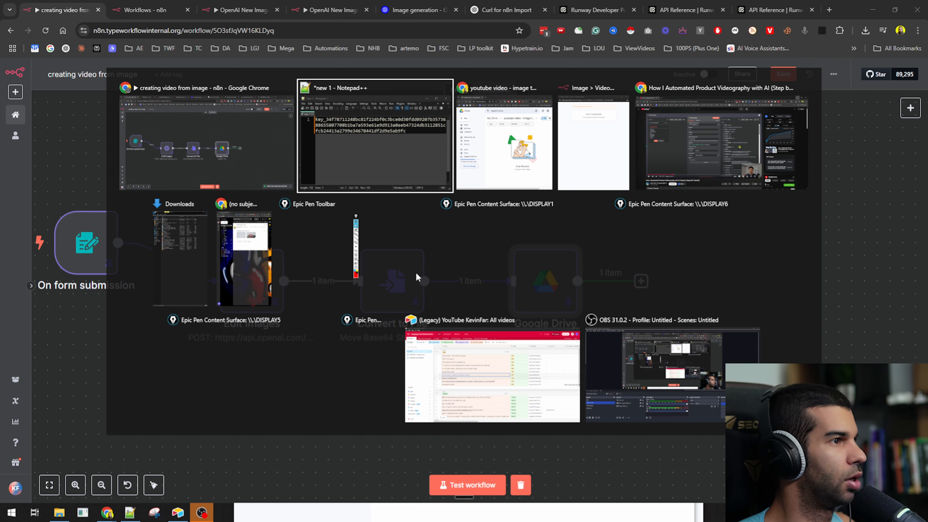
{"action": "key", "text": "alt+Tab"}
{"action": "double_click", "coordinate": [469, 322]}
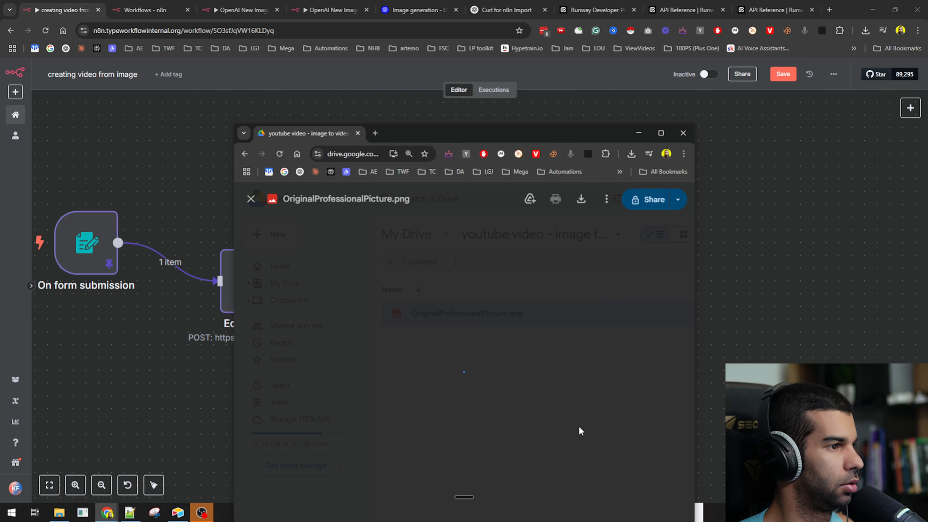
{"action": "key", "text": "alt+Tab"}
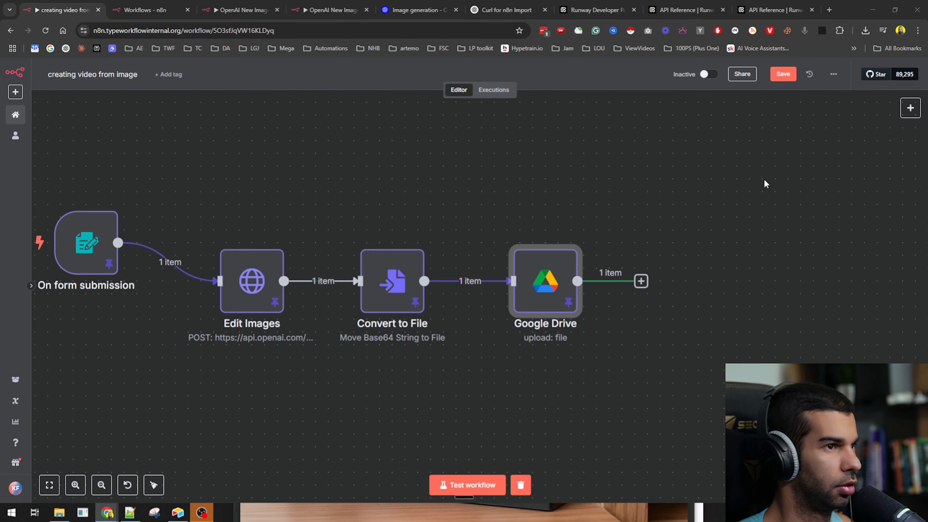
{"action": "scroll", "coordinate": [609, 251], "scroll_direction": "right", "scroll_amount": 5}
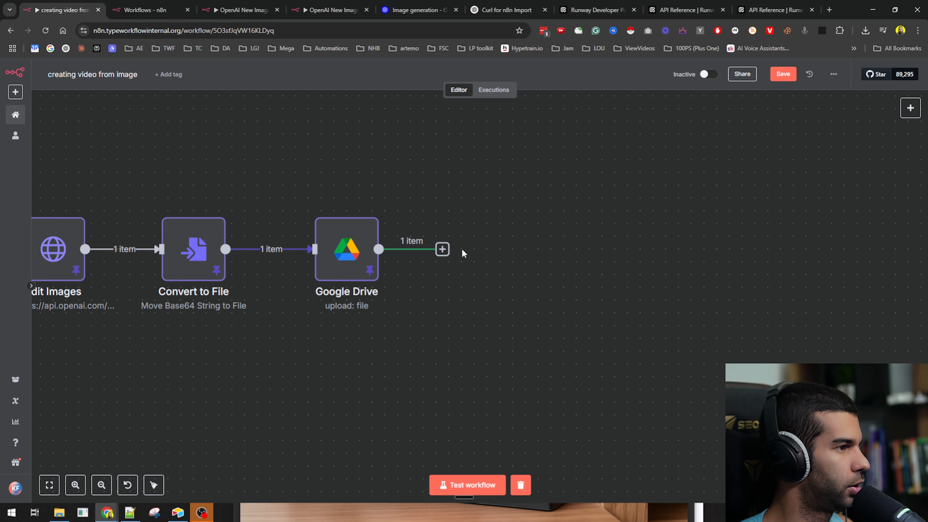
- Add an HTTP Request node after Google Drive by importing the Runway image_to_video cURL command
{"action": "left_click", "coordinate": [443, 249]}
{"action": "type", "text": "req"}
{"action": "key", "text": "Return"}
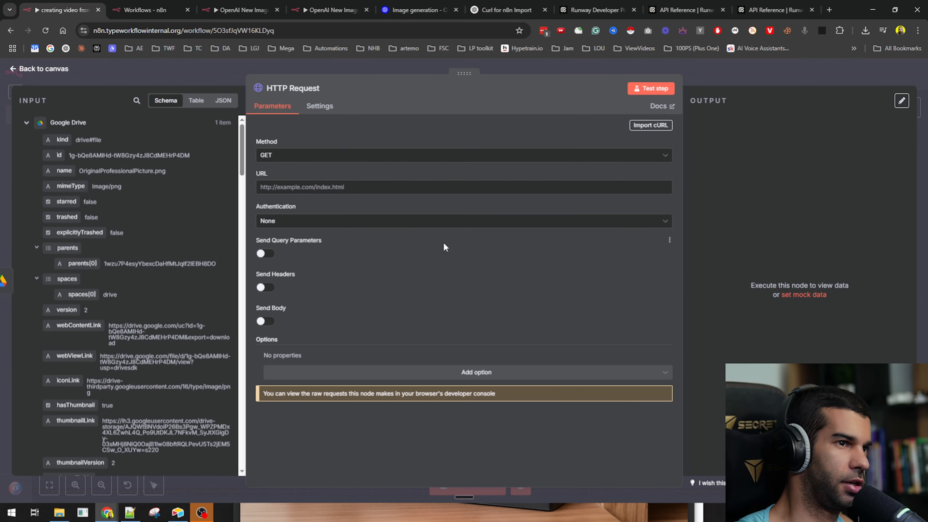
{"action": "left_click", "coordinate": [651, 125]}
{"action": "key", "text": "super"}
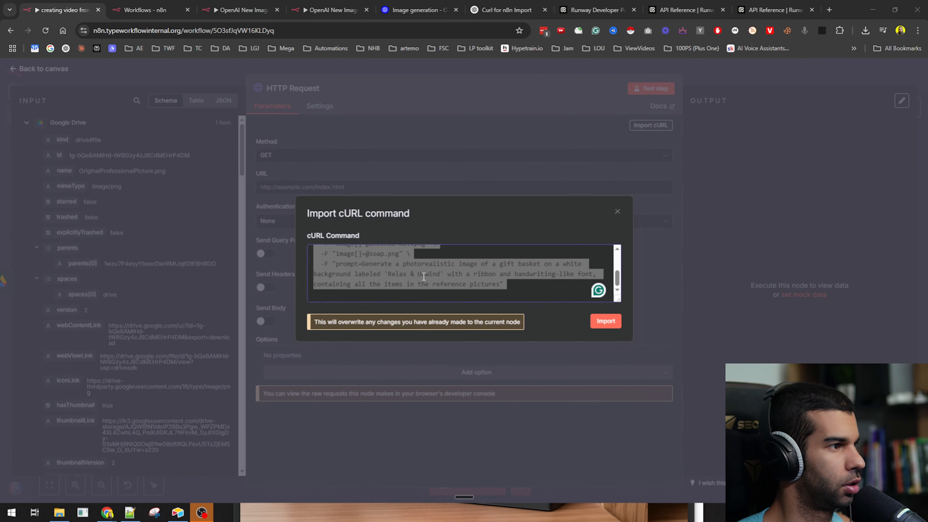
{"action": "left_click", "coordinate": [408, 253]}
{"action": "key", "text": "ctrl+a"}
{"action": "key", "text": "BackSpace"}
{"action": "key", "text": "super+v"}
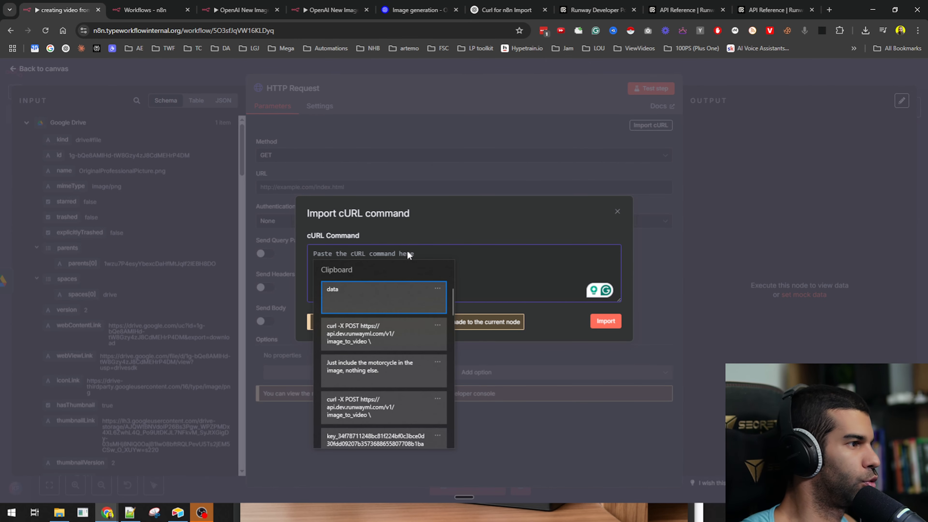
{"action": "left_click", "coordinate": [370, 332]}
{"action": "scroll", "coordinate": [437, 267], "scroll_direction": "up", "scroll_amount": 5}
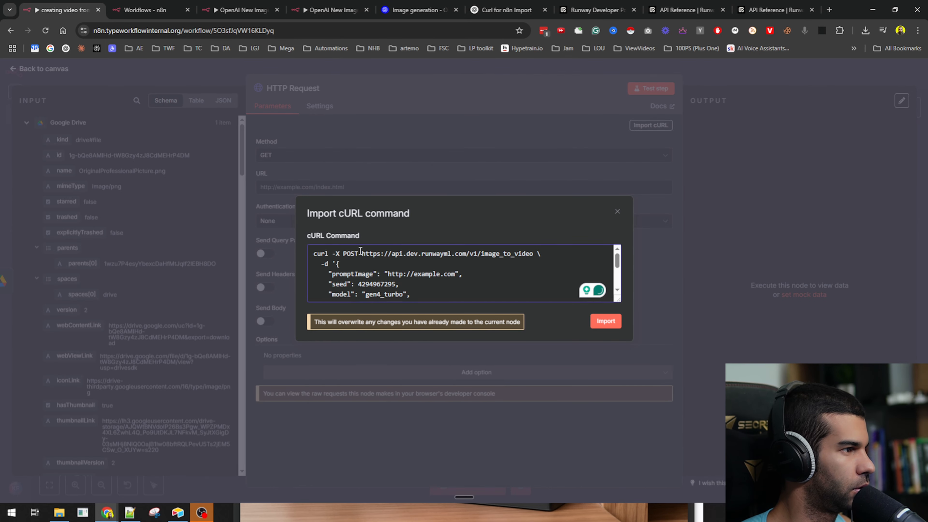
{"action": "left_click", "coordinate": [605, 321]}
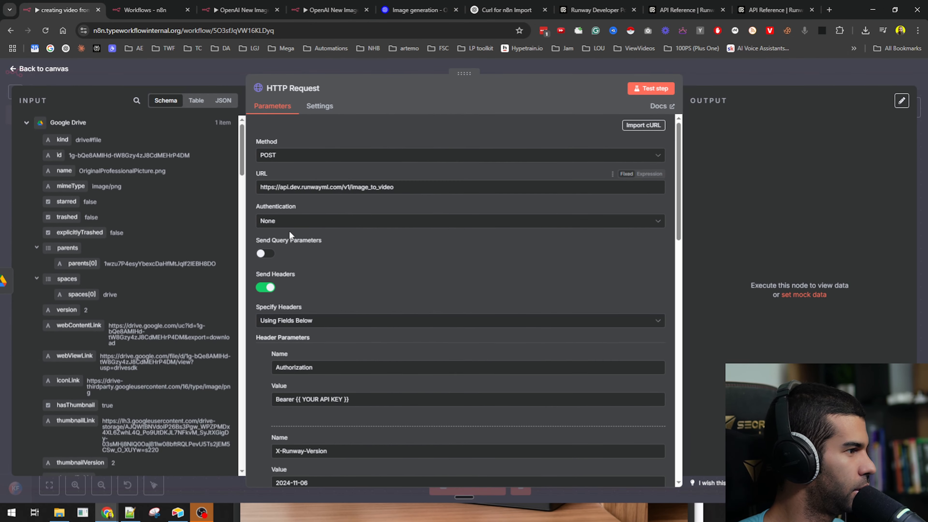
- Replace the Authorization placeholder with the copied Runway API key after Bearer
{"action": "scroll", "coordinate": [289, 234], "scroll_direction": "down", "scroll_amount": 3}
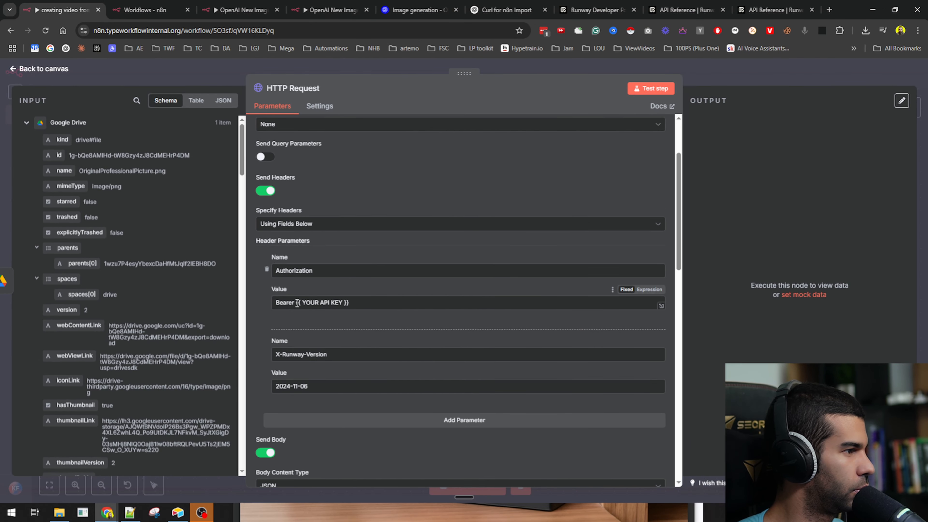
{"action": "left_click_drag", "start_coordinate": [297, 303], "coordinate": [400, 299]}
{"action": "key", "text": "BackSpace"}
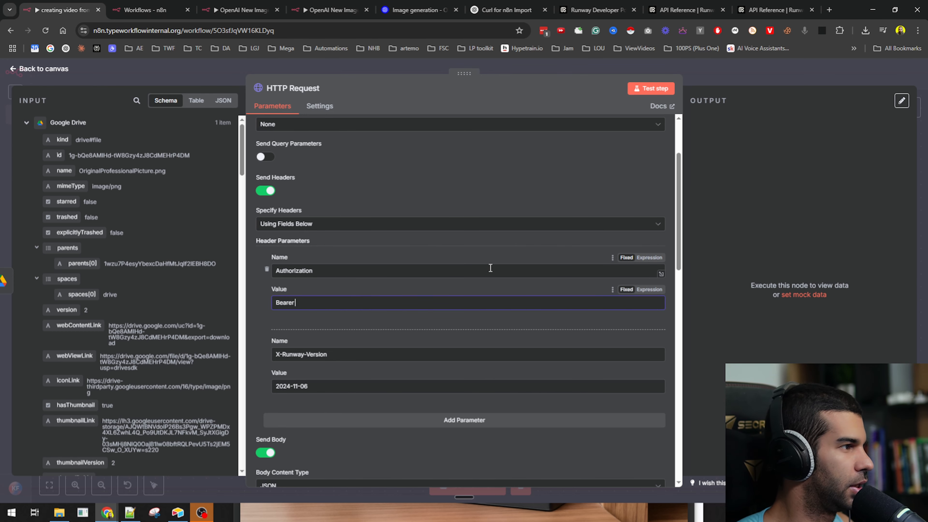
{"action": "key", "text": "ctrl+v"}
{"action": "left_click", "coordinate": [262, 320]}
{"action": "scroll", "coordinate": [294, 238], "scroll_direction": "down", "scroll_amount": 10}
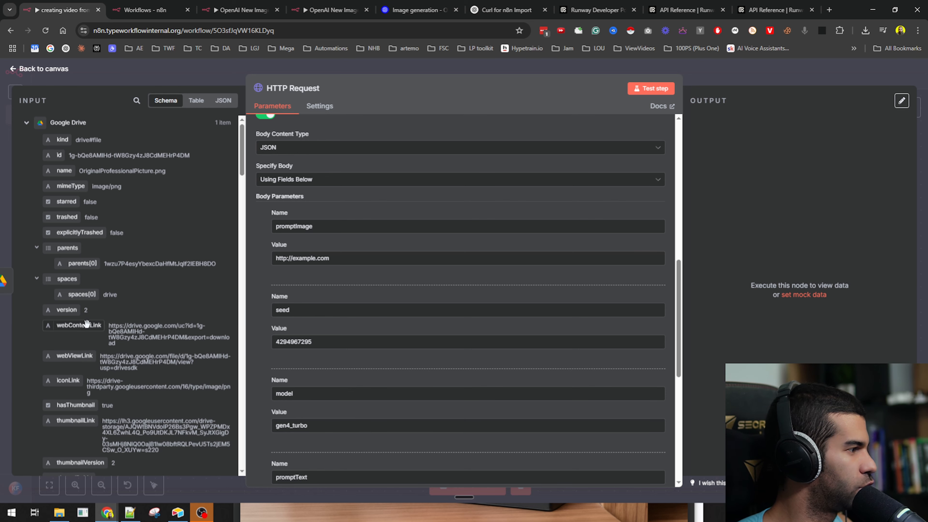
- Test the Drive file's webContentLink in a private window, then move the HTTP Request node right
{"action": "triple_click", "coordinate": [116, 332]}
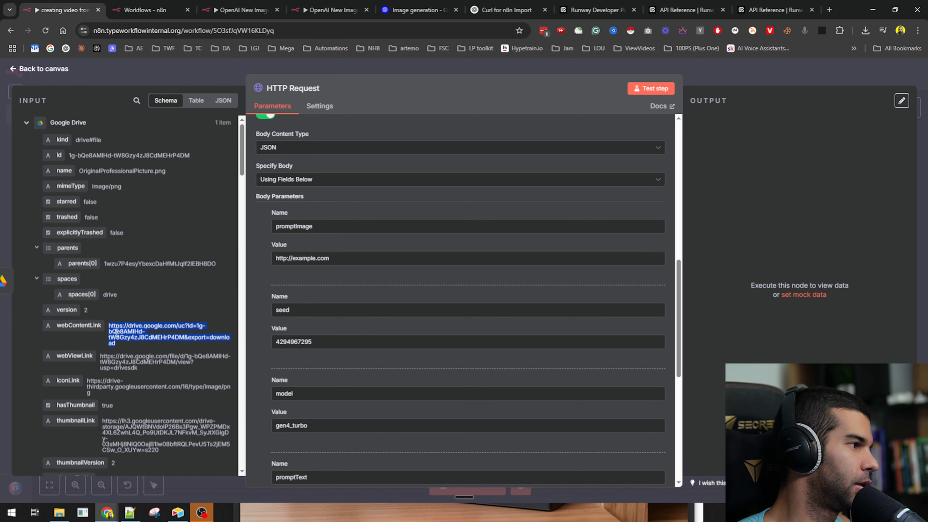
{"action": "key", "text": "ctrl+c"}
{"action": "key", "text": "ctrl+shift+n"}
{"action": "key", "text": "ctrl+v"}
{"action": "key", "text": "Return"}
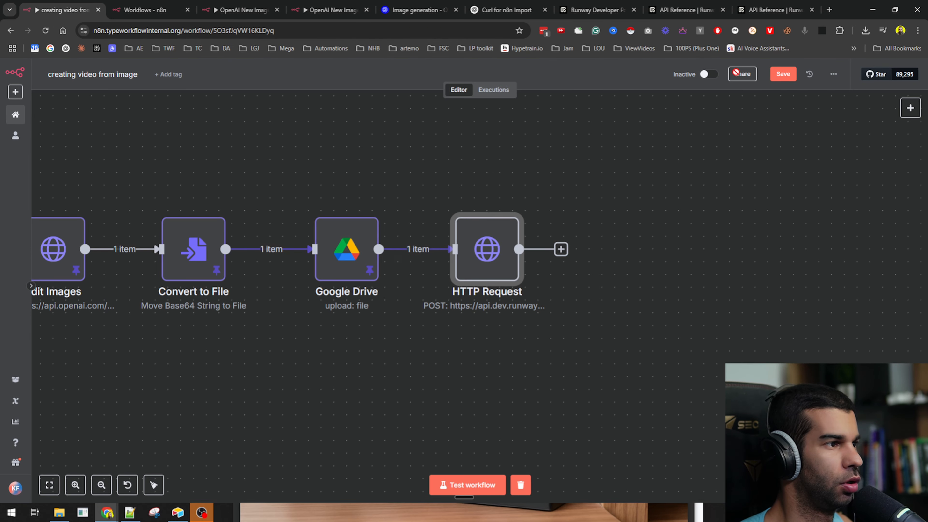
{"action": "left_click_drag", "start_coordinate": [486, 249], "coordinate": [640, 236]}
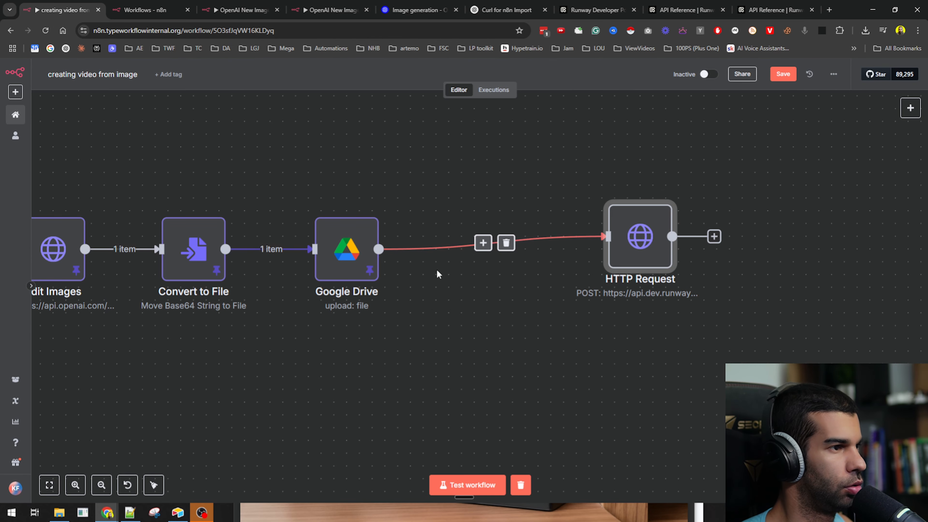
- Insert a Google Drive 'Share file' node after the Drive upload step
{"action": "left_click", "coordinate": [482, 242]}
{"action": "type", "text": "goo"}
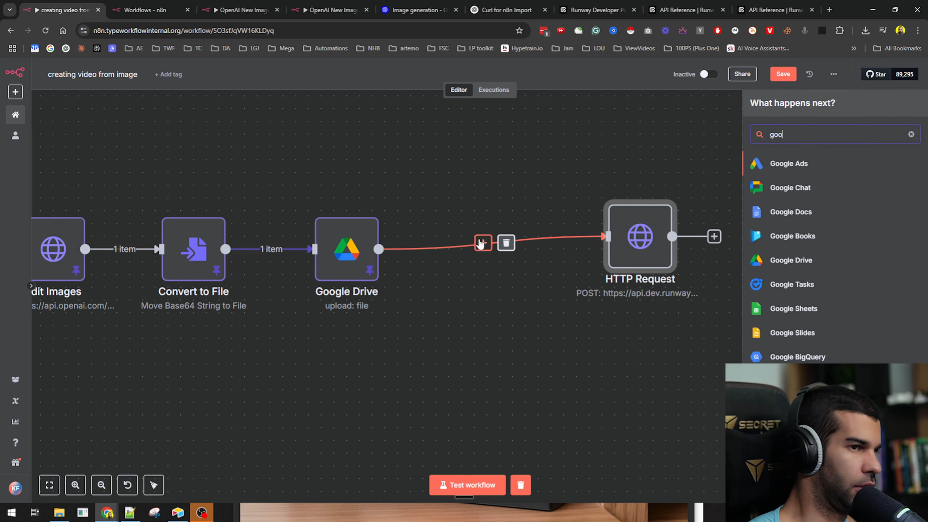
{"action": "type", "text": "gle drive"}
{"action": "key", "text": "Return"}
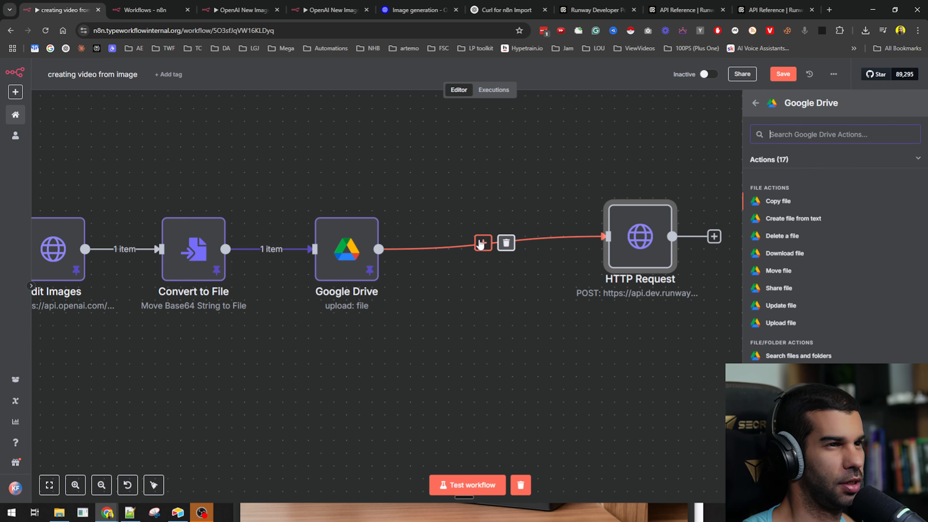
{"action": "type", "text": "share"}
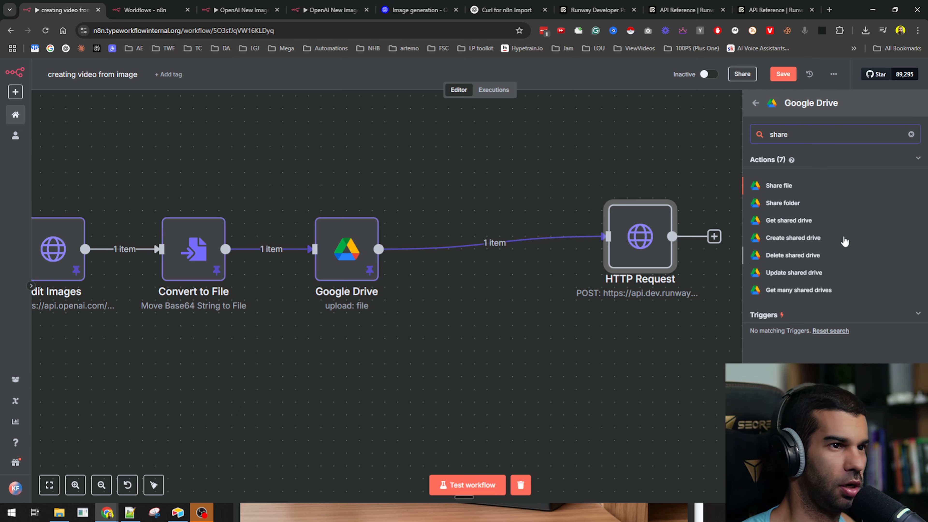
{"action": "left_click", "coordinate": [788, 192]}
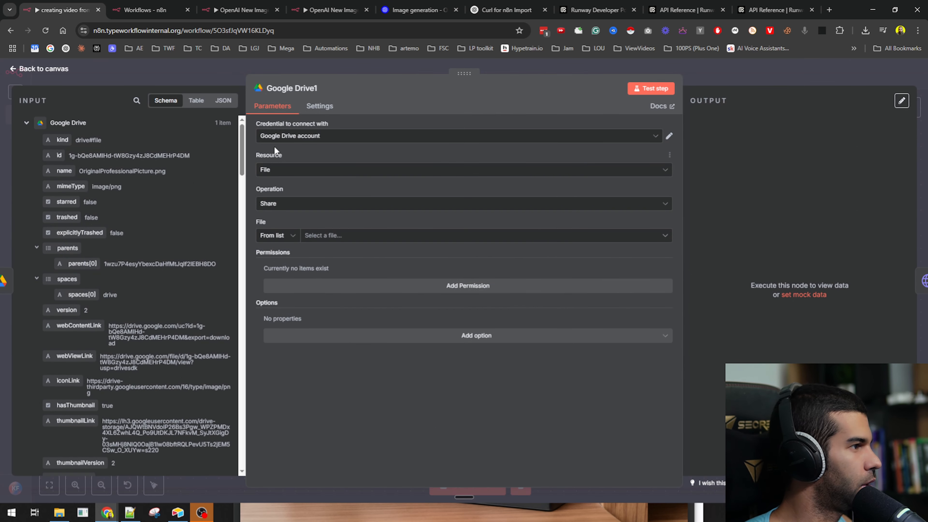
- Identify the file to share By ID, using the uploaded file's {{ $json.id }}
{"action": "left_click", "coordinate": [278, 236]}
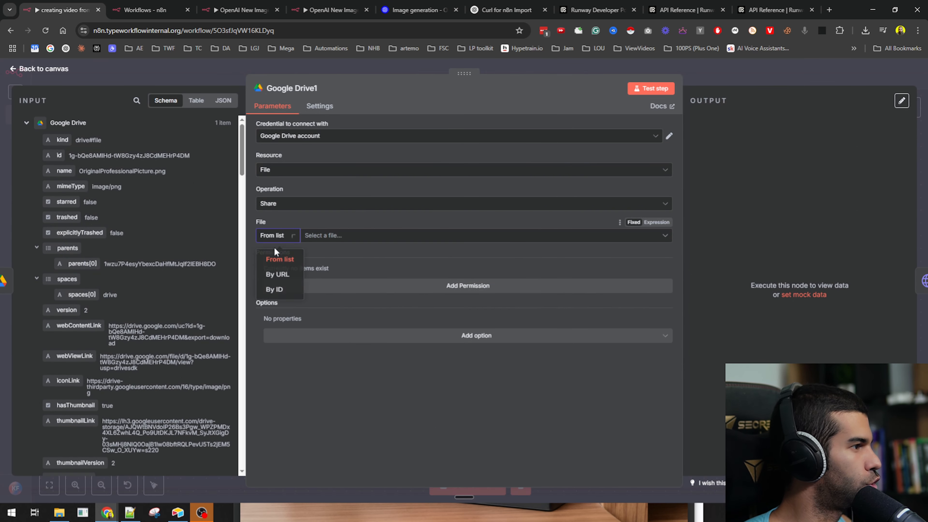
{"action": "left_click", "coordinate": [275, 293]}
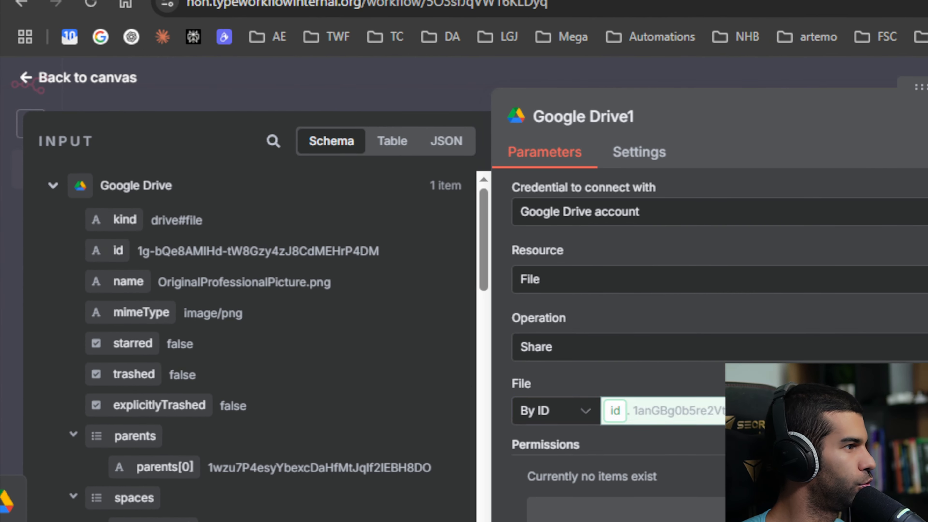
{"action": "left_click_drag", "start_coordinate": [615, 410], "coordinate": [617, 411]}
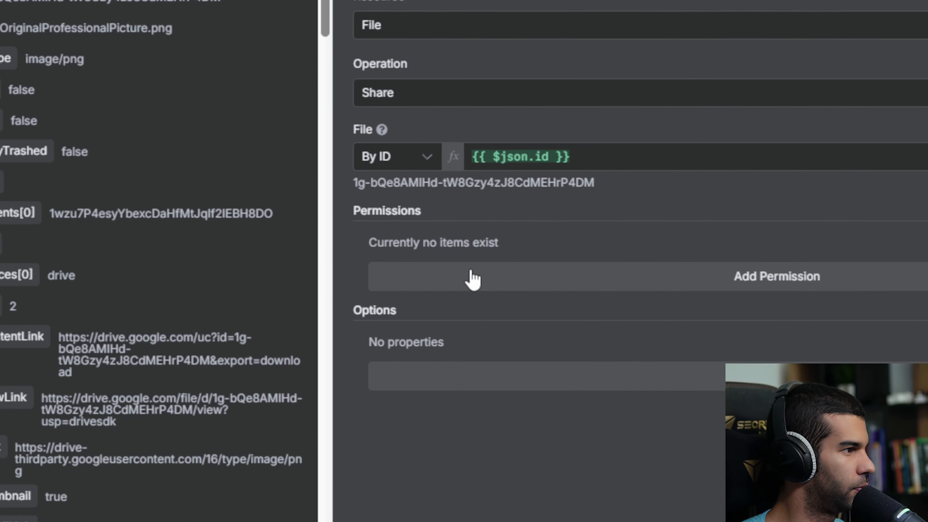
- Add a Writer permission for Anyone with file discovery allowed, then test the share step
{"action": "left_click", "coordinate": [471, 275]}
{"action": "left_click", "coordinate": [471, 275]}
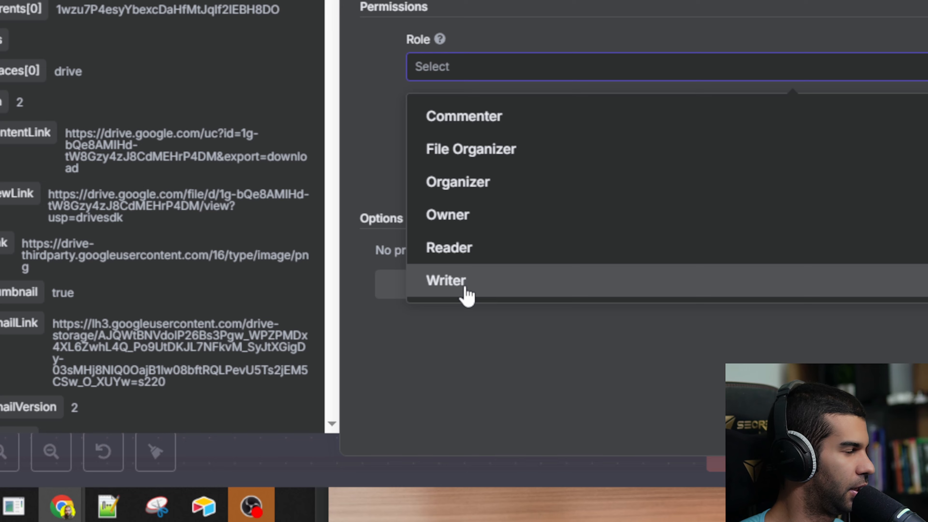
{"action": "left_click", "coordinate": [466, 289]}
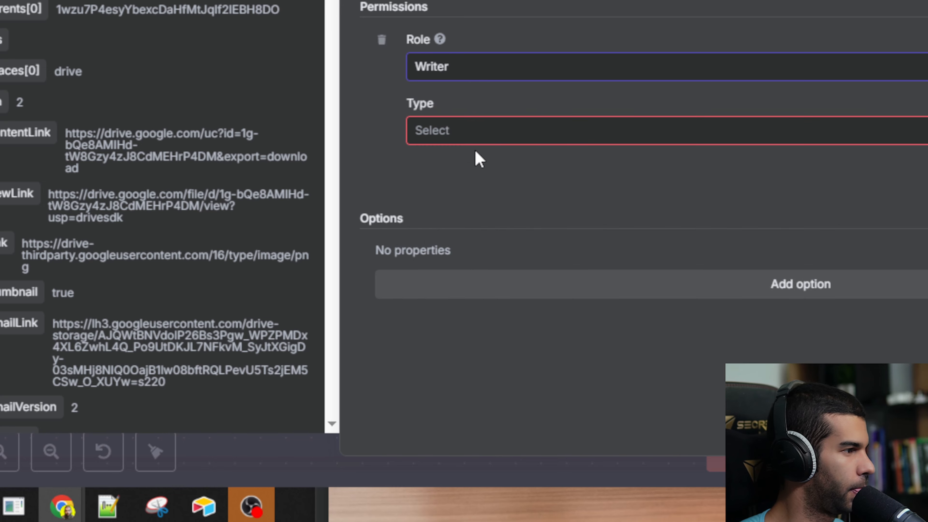
{"action": "left_click", "coordinate": [467, 139]}
{"action": "left_click", "coordinate": [474, 279]}
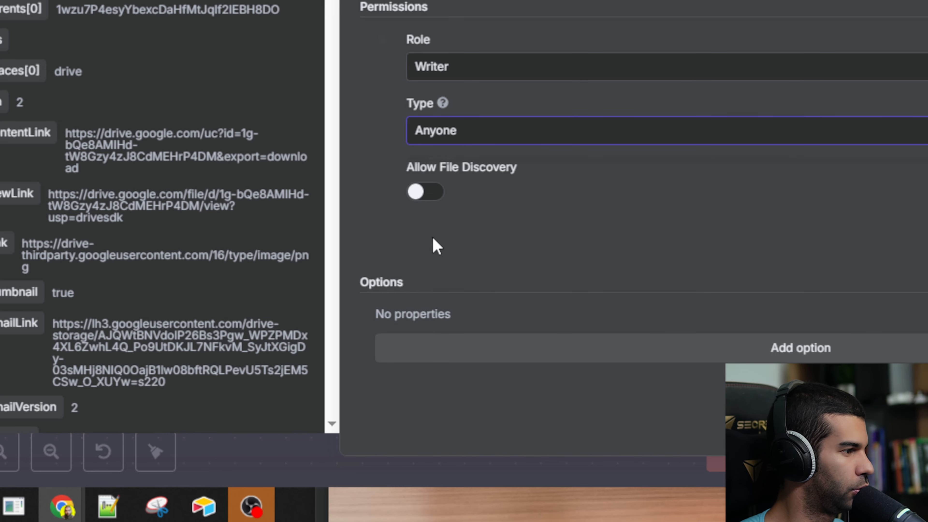
{"action": "left_click", "coordinate": [425, 191]}
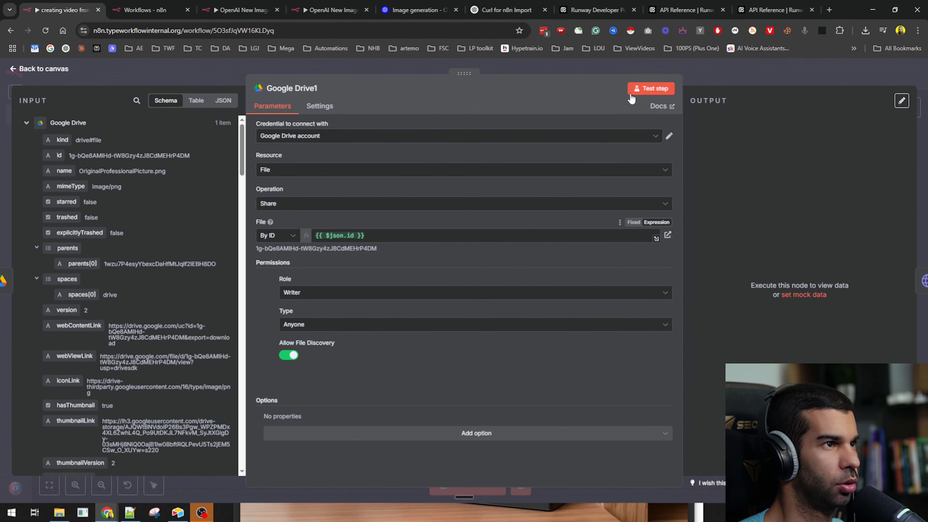
{"action": "left_click", "coordinate": [650, 89]}
{"action": "left_click", "coordinate": [731, 76]}
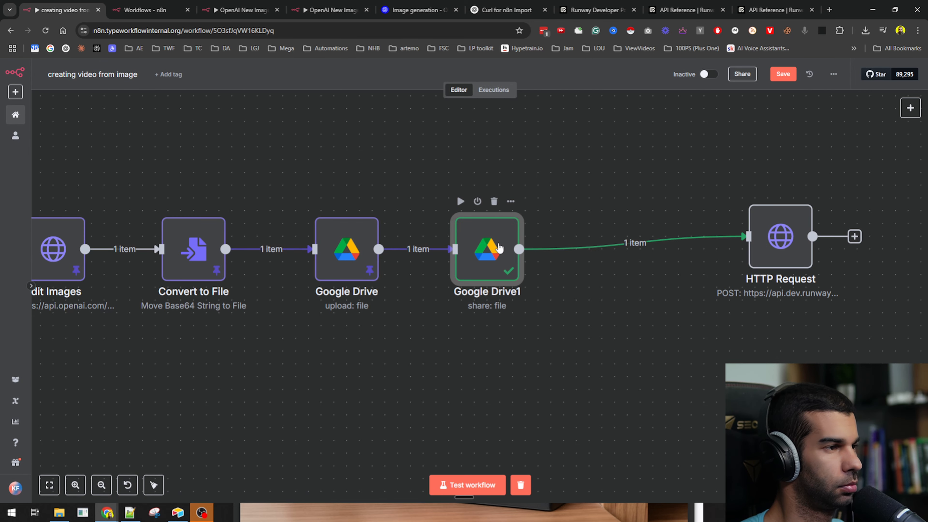
{"action": "left_click", "coordinate": [783, 74]}
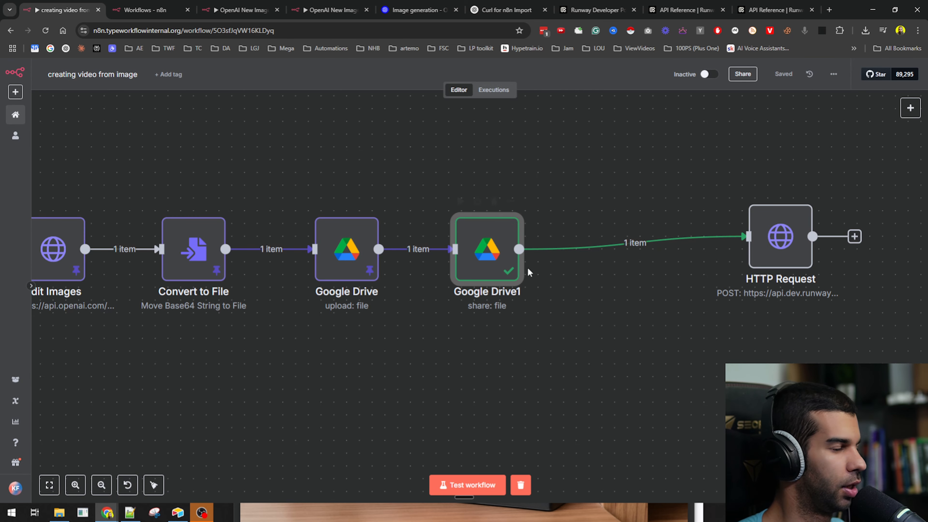
{"action": "double_click", "coordinate": [363, 242]}
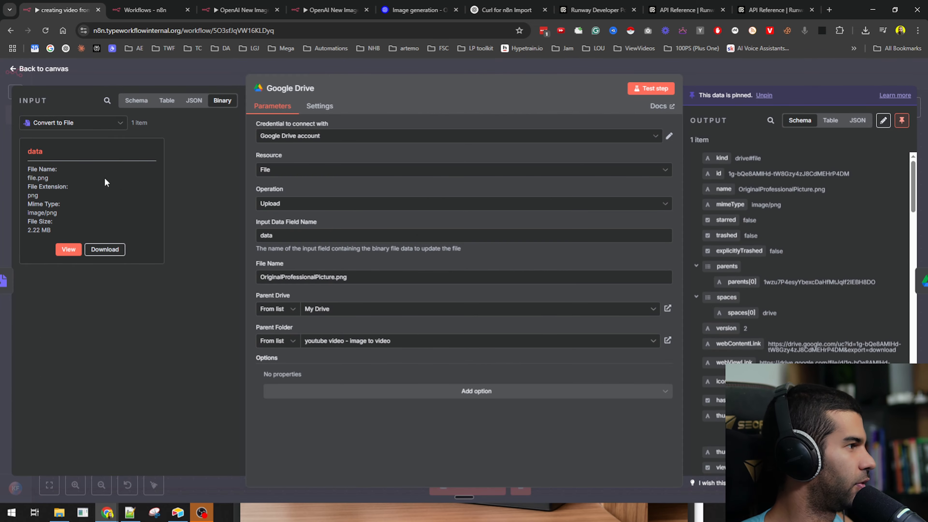
{"action": "scroll", "coordinate": [779, 354], "scroll_direction": "down", "scroll_amount": 1}
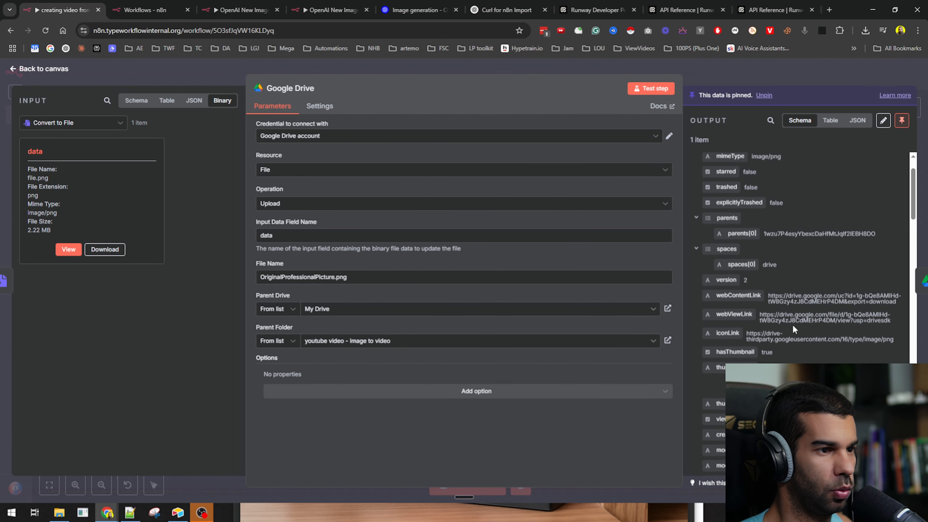
{"action": "left_click_drag", "start_coordinate": [768, 295], "coordinate": [901, 302]}
{"action": "key", "text": "ctrl+c"}
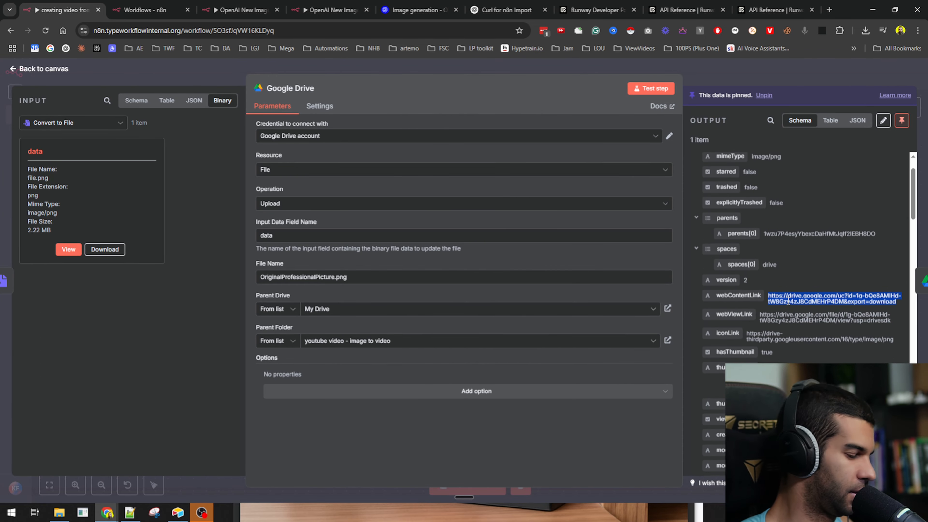
{"action": "key", "text": "ctrl+shift+n"}
{"action": "key", "text": "ctrl+v"}
{"action": "key", "text": "Return"}
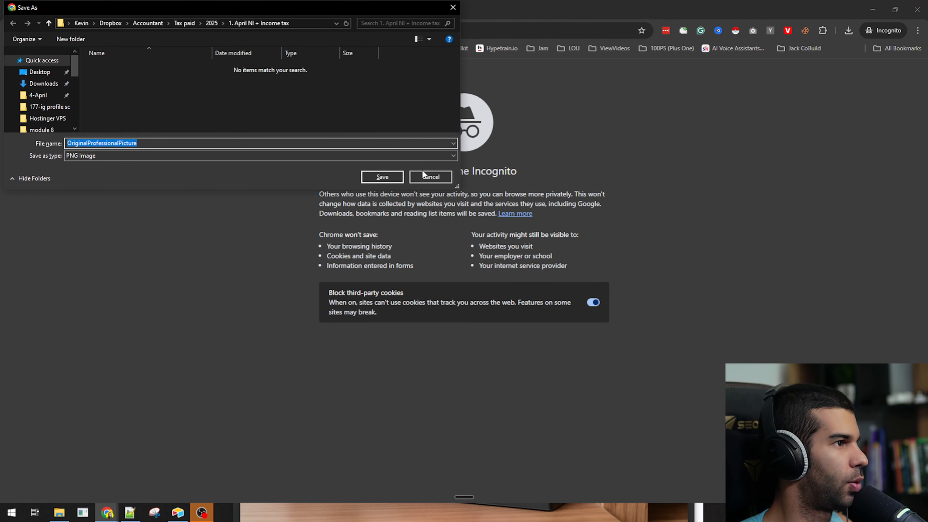
{"action": "left_click", "coordinate": [422, 171]}
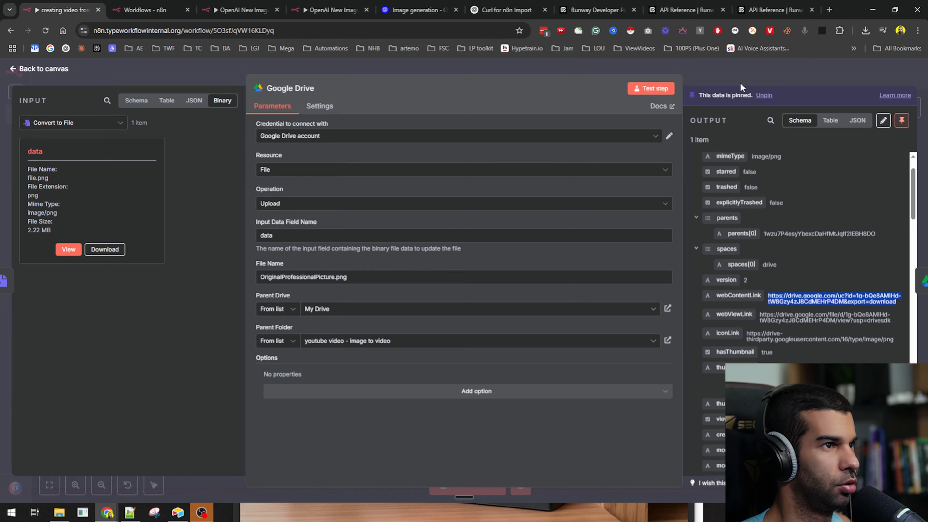
{"action": "left_click", "coordinate": [740, 82]}
{"action": "left_click", "coordinate": [617, 244]}
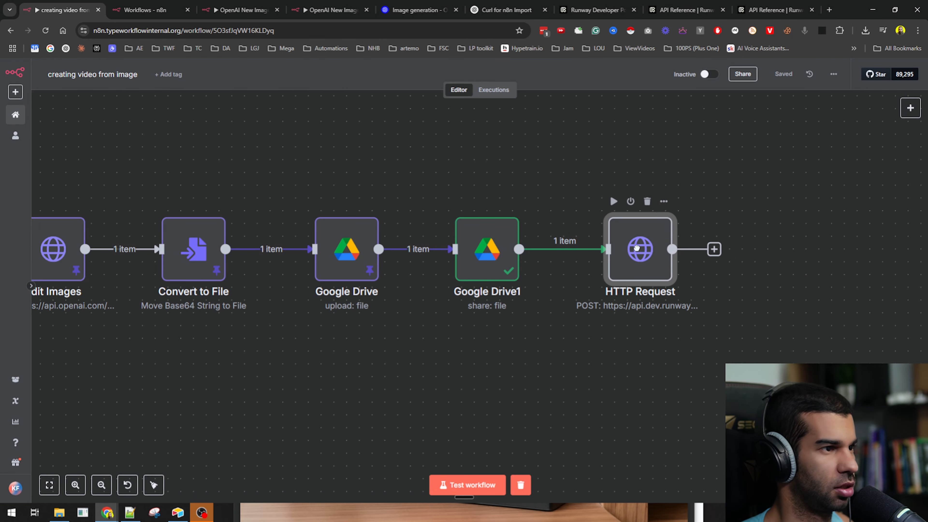
- In the HTTP Request node, replace the placeholder promptImage value with a mapped input field
{"action": "double_click", "coordinate": [616, 243]}
{"action": "scroll", "coordinate": [300, 219], "scroll_direction": "down", "scroll_amount": 10}
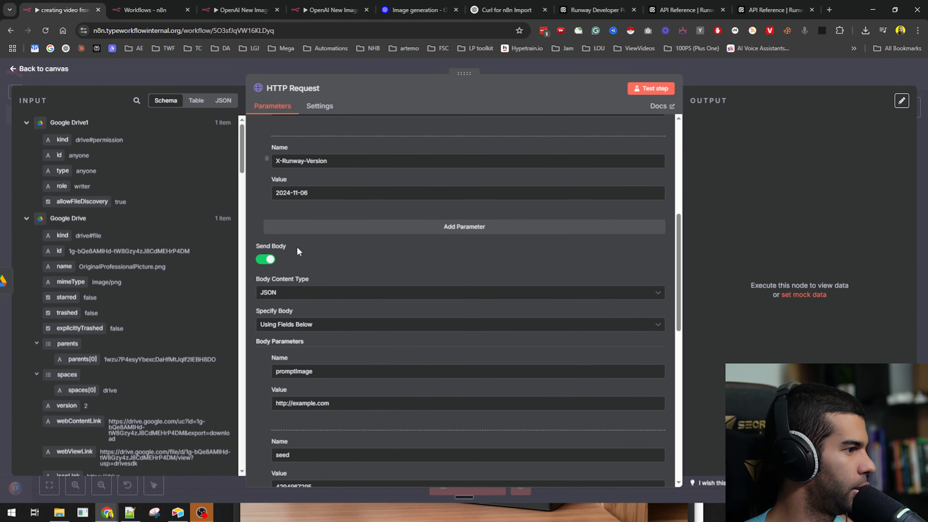
{"action": "scroll", "coordinate": [312, 310], "scroll_direction": "down", "scroll_amount": 2}
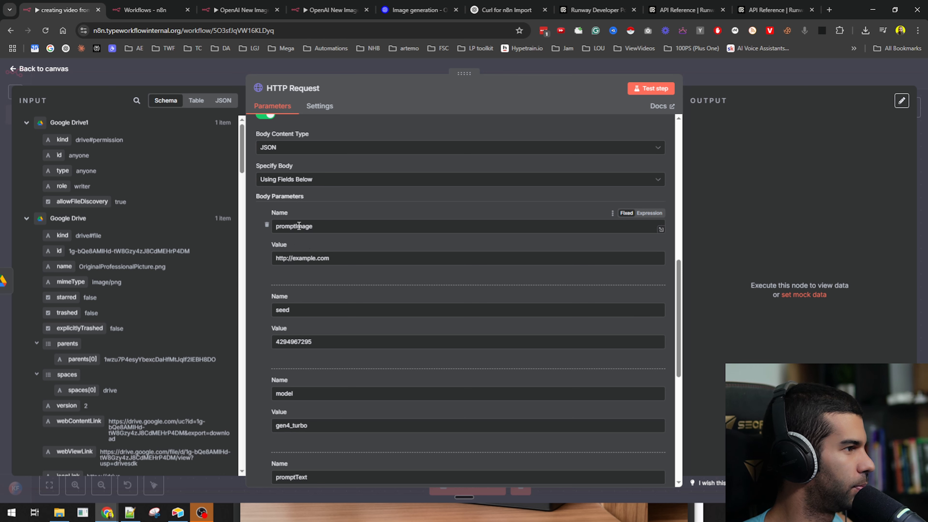
{"action": "triple_click", "coordinate": [309, 258]}
{"action": "key", "text": "BackSpace"}
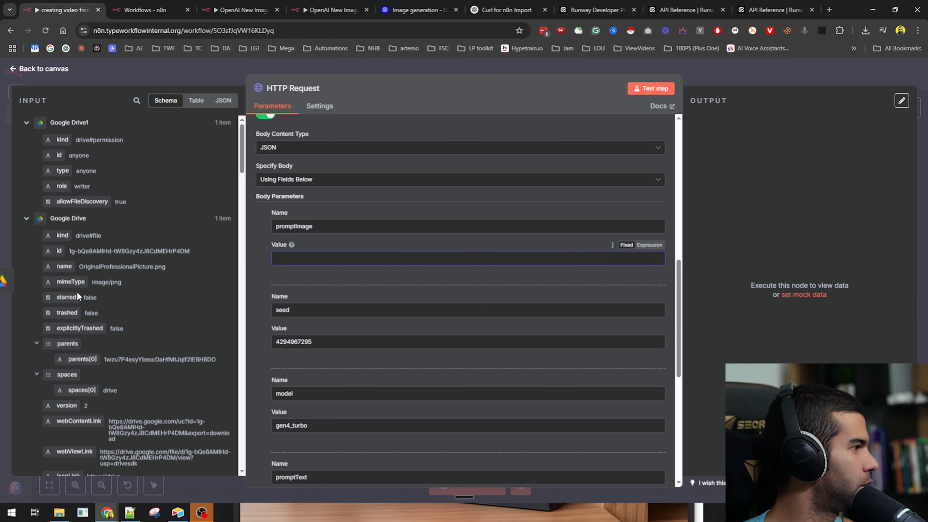
{"action": "scroll", "coordinate": [76, 442], "scroll_direction": "down", "scroll_amount": 2}
{"action": "left_click_drag", "start_coordinate": [76, 372], "coordinate": [309, 260]}
{"action": "scroll", "coordinate": [286, 243], "scroll_direction": "down", "scroll_amount": 3}
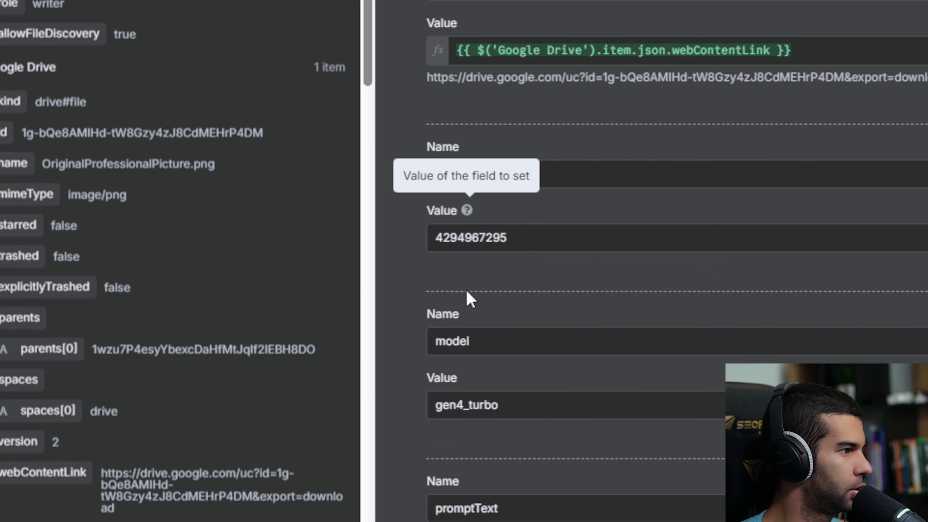
{"action": "scroll", "coordinate": [465, 348], "scroll_direction": "down", "scroll_amount": 5}
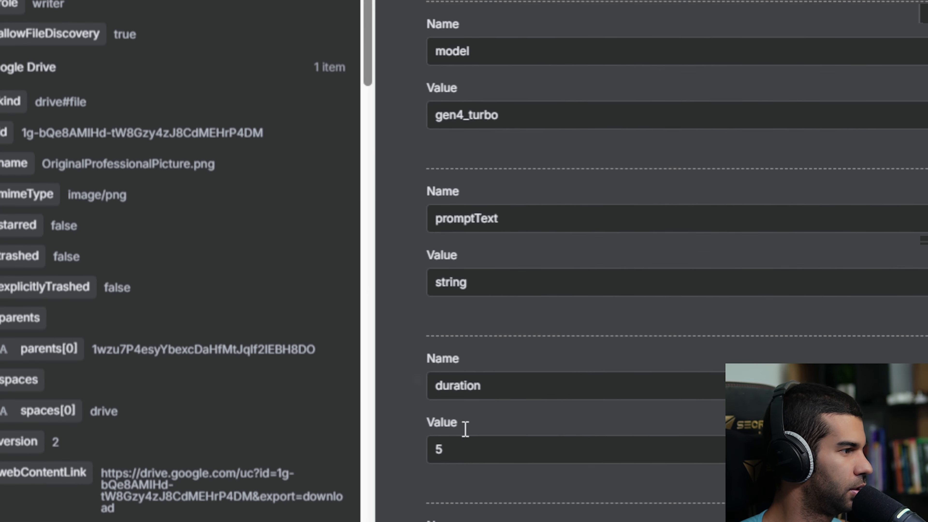
- Dictate new promptText for the Runway request
{"action": "left_click", "coordinate": [491, 278]}
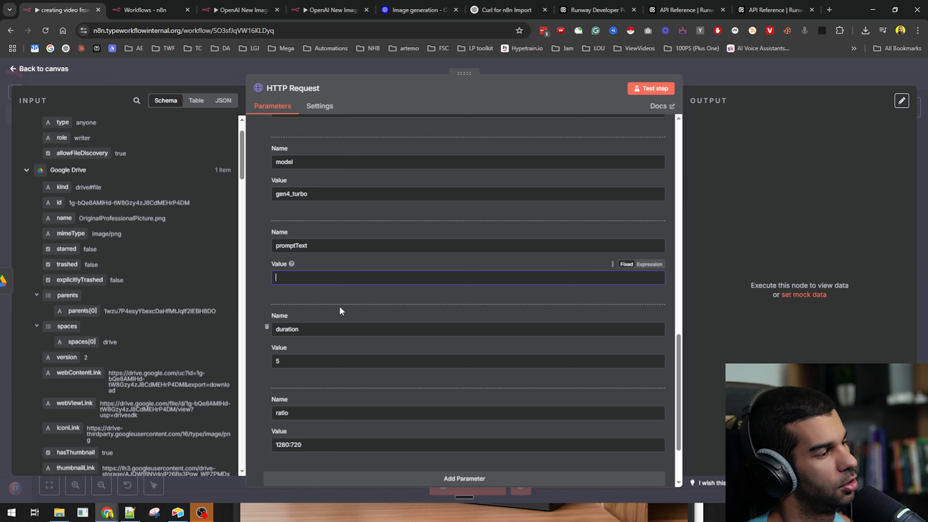
{"action": "key", "text": "ctrl+super"}
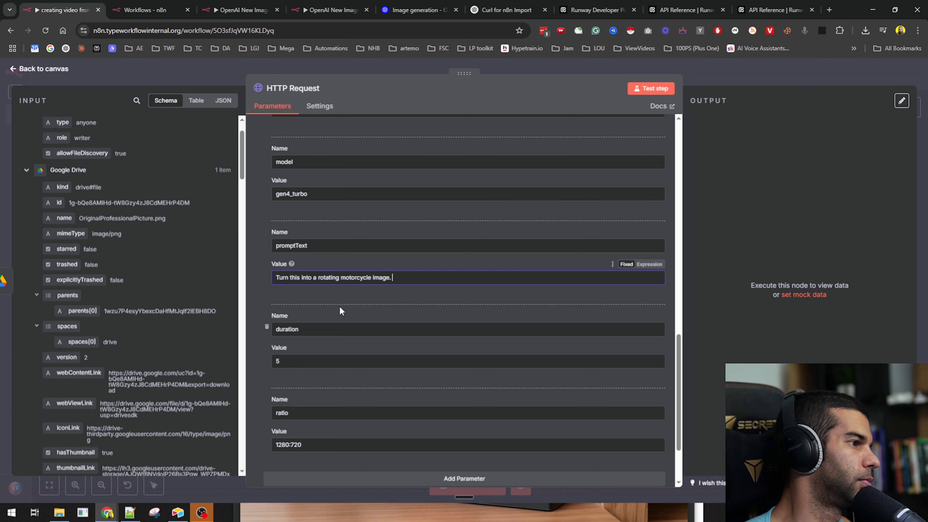
{"action": "scroll", "coordinate": [340, 310], "scroll_direction": "down", "scroll_amount": 3}
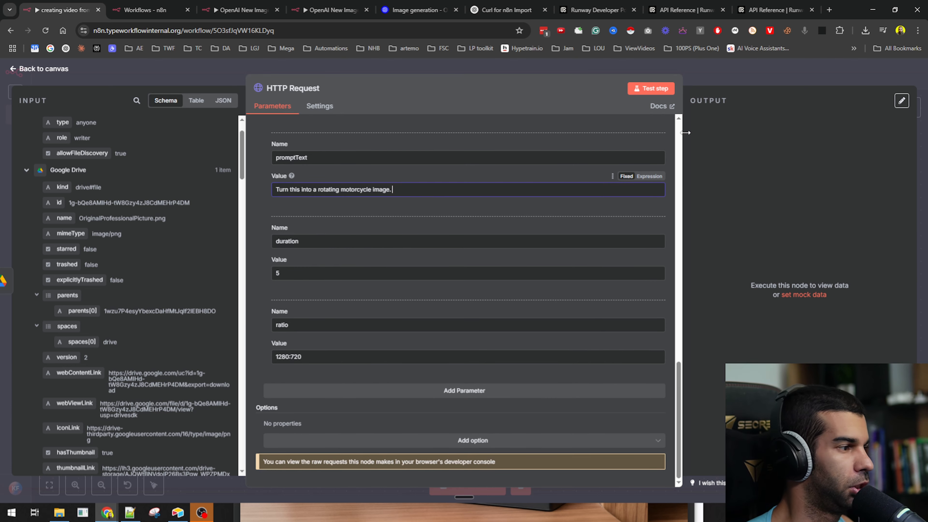
- Test the request, save the workflow, and read the not-enough-credits error
{"action": "left_click", "coordinate": [658, 89]}
{"action": "left_click", "coordinate": [728, 71]}
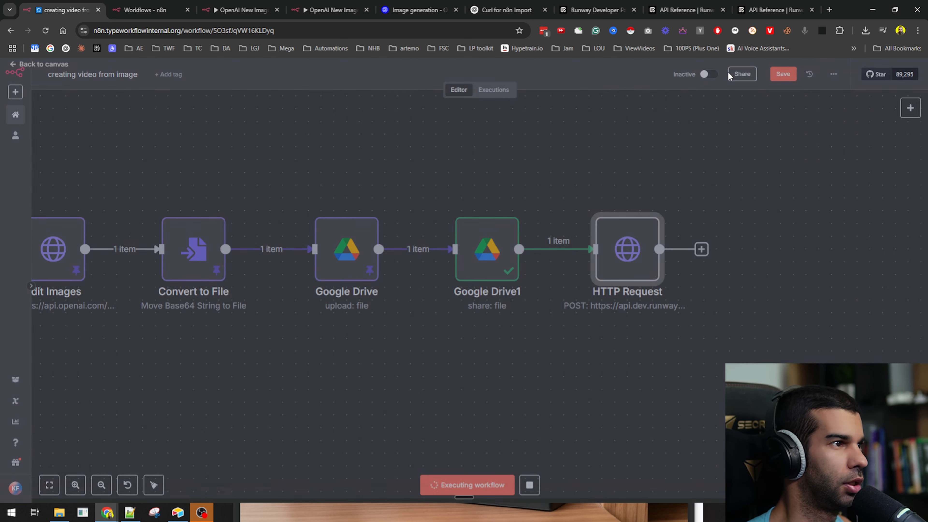
{"action": "left_click_drag", "start_coordinate": [613, 363], "coordinate": [317, 330]}
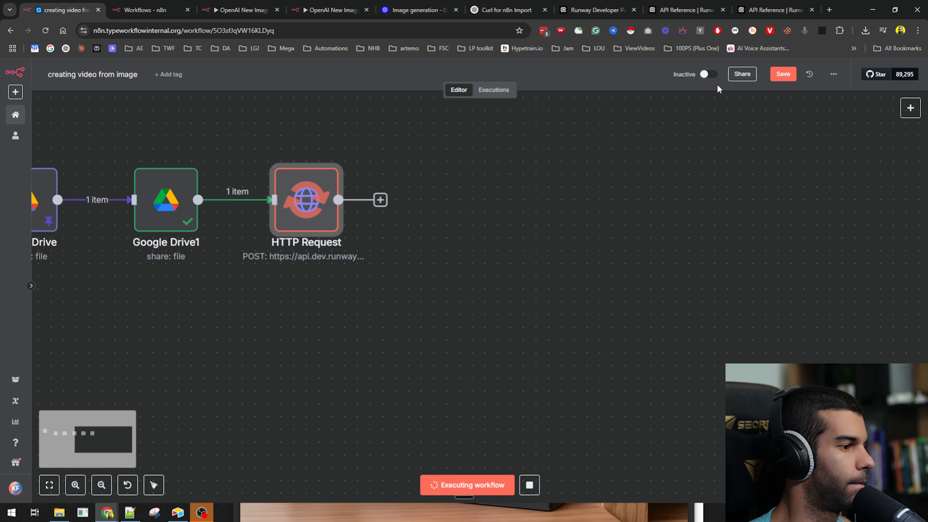
{"action": "left_click", "coordinate": [783, 74]}
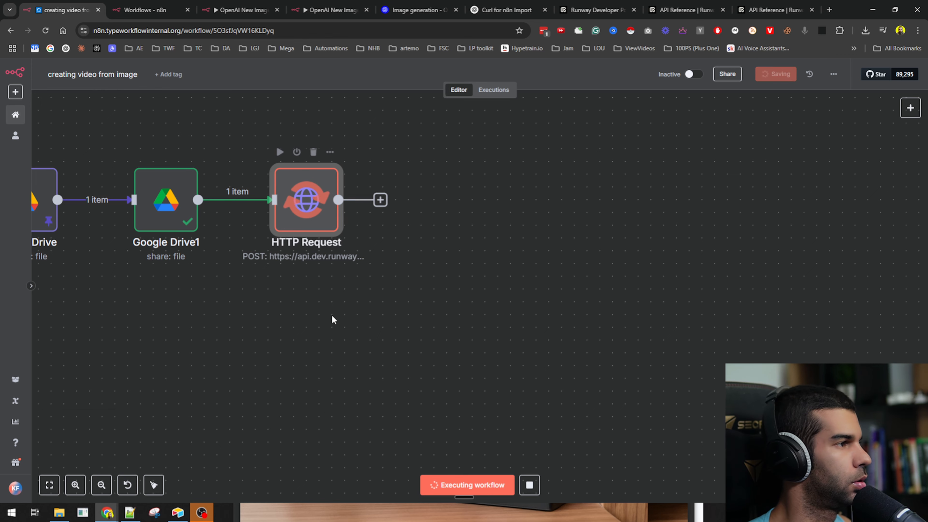
{"action": "double_click", "coordinate": [331, 230]}
{"action": "left_click_drag", "start_coordinate": [724, 156], "coordinate": [813, 156]}
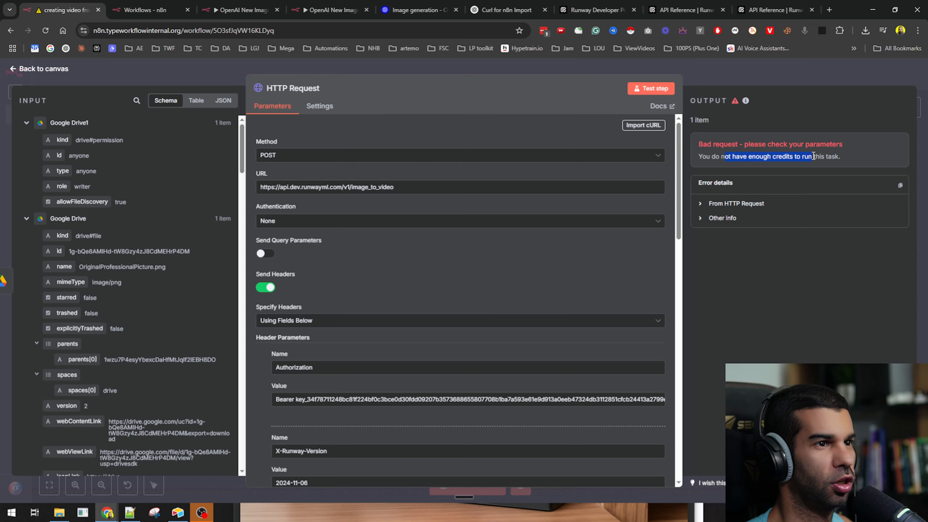
{"action": "left_click", "coordinate": [759, 85]}
- Check Runway portal Usage and Billing, confirming 1,000 credits bought for $10.00, then return to n8n
{"action": "left_click", "coordinate": [751, 4]}
{"action": "left_click", "coordinate": [705, 3]}
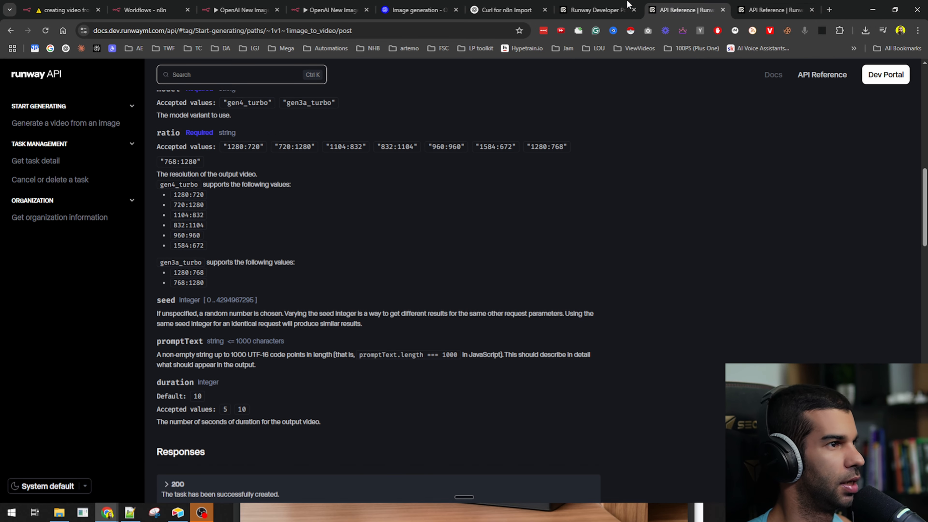
{"action": "left_click", "coordinate": [626, 3]}
{"action": "left_click", "coordinate": [47, 166]}
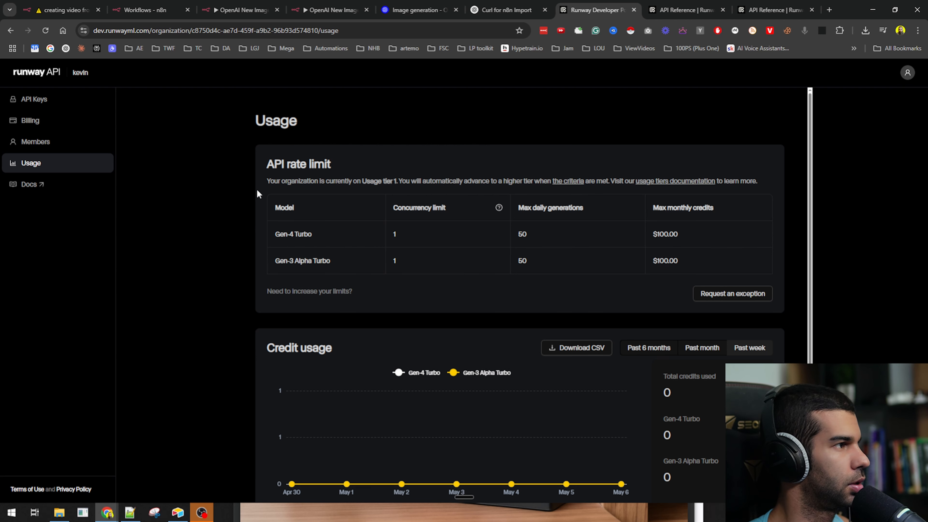
{"action": "scroll", "coordinate": [229, 233], "scroll_direction": "down", "scroll_amount": 1}
{"action": "scroll", "coordinate": [269, 234], "scroll_direction": "up", "scroll_amount": 1}
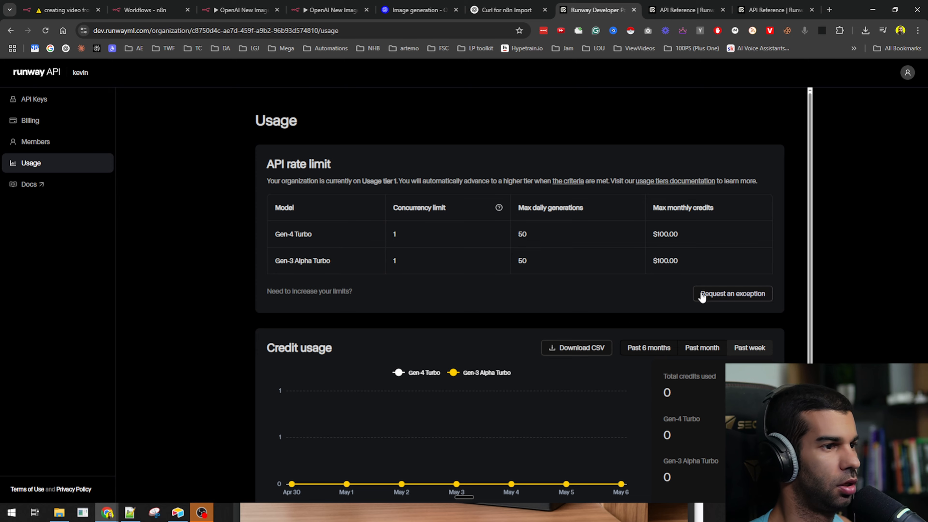
{"action": "scroll", "coordinate": [701, 297], "scroll_direction": "down", "scroll_amount": 1}
{"action": "scroll", "coordinate": [214, 356], "scroll_direction": "up", "scroll_amount": 1}
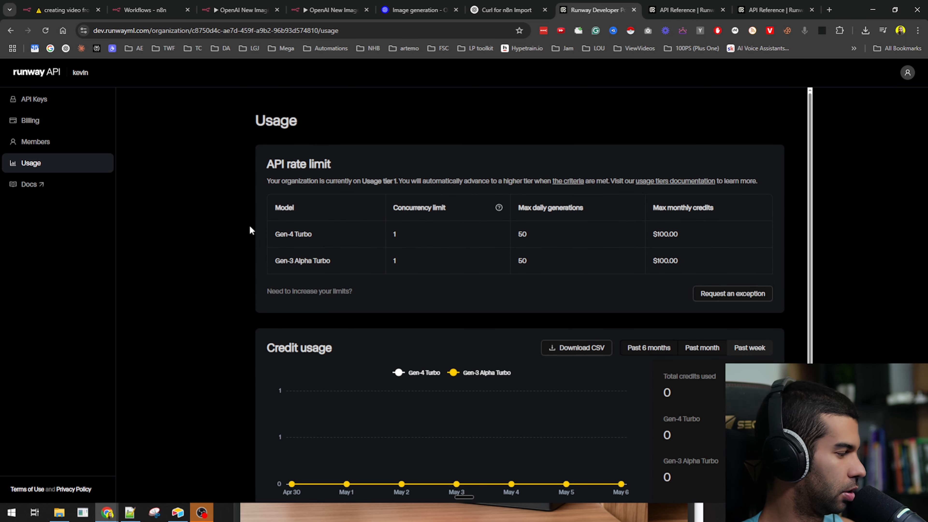
{"action": "left_click", "coordinate": [51, 131]}
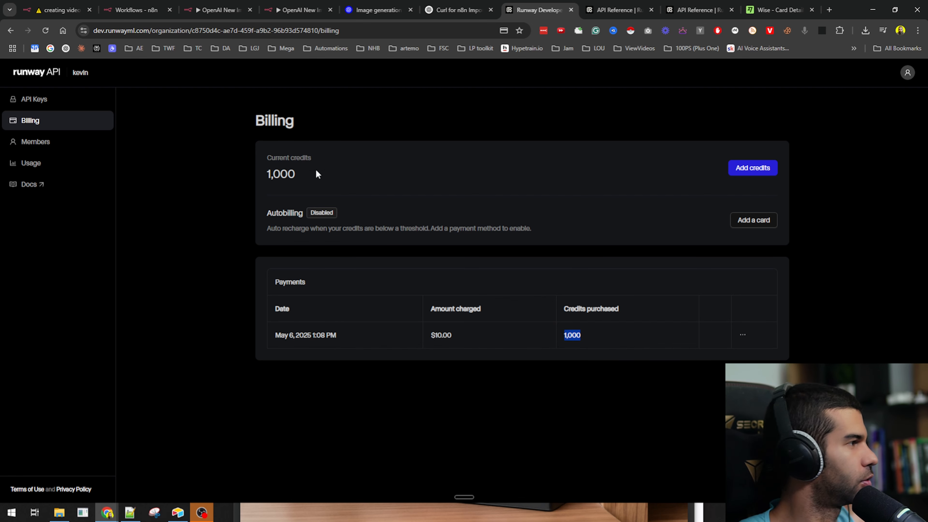
{"action": "left_click", "coordinate": [63, 4]}
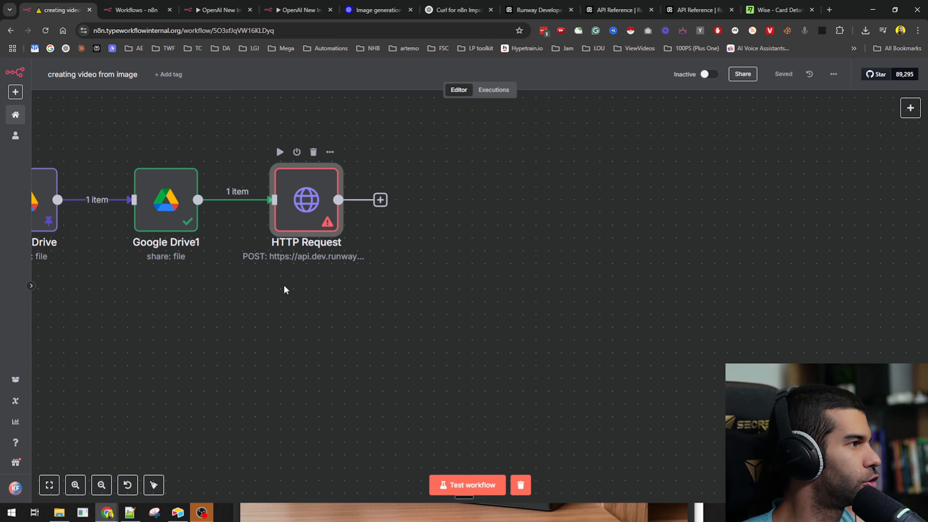
- Re-run the Runway HTTP Request to get a task id, then check the 975 remaining credits
{"action": "left_click_drag", "start_coordinate": [284, 287], "coordinate": [390, 313]}
{"action": "double_click", "coordinate": [400, 225]}
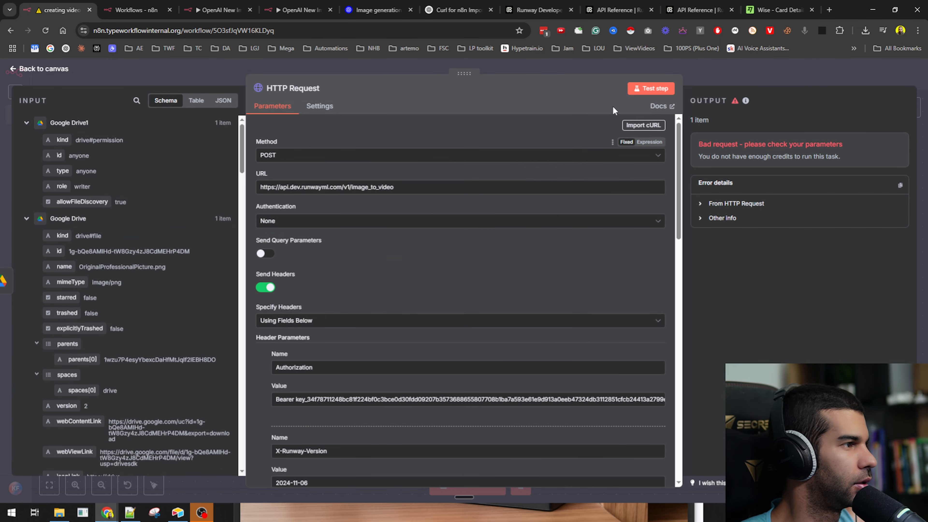
{"action": "left_click", "coordinate": [644, 88]}
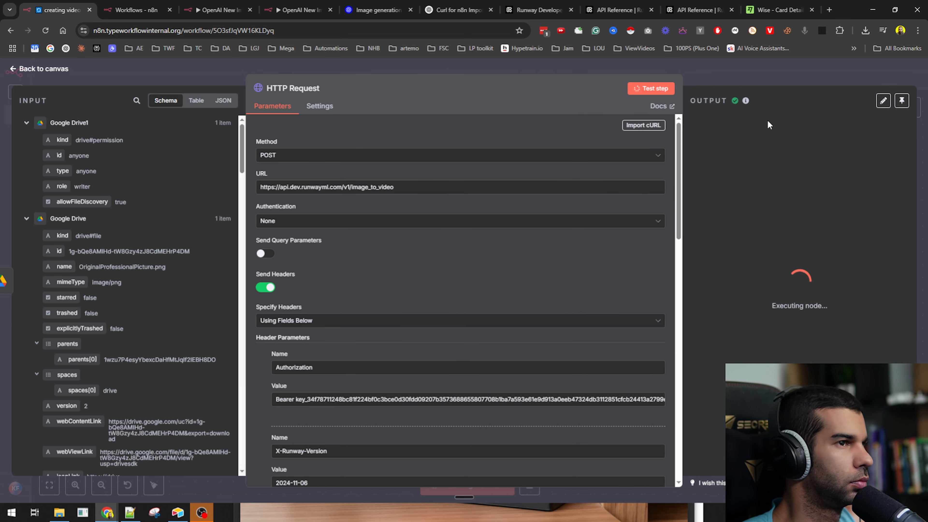
{"action": "left_click", "coordinate": [811, 10]}
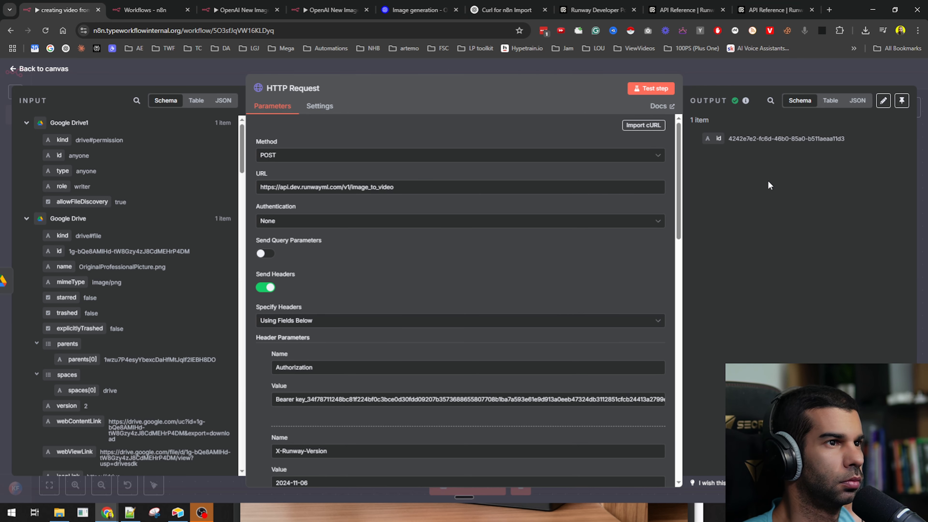
{"action": "left_click_drag", "start_coordinate": [736, 138], "coordinate": [823, 146]}
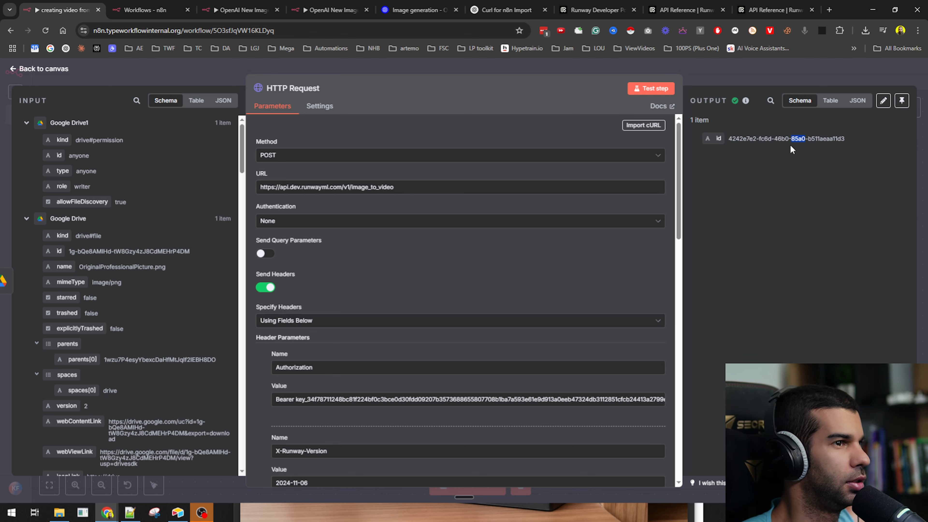
{"action": "left_click", "coordinate": [594, 10]}
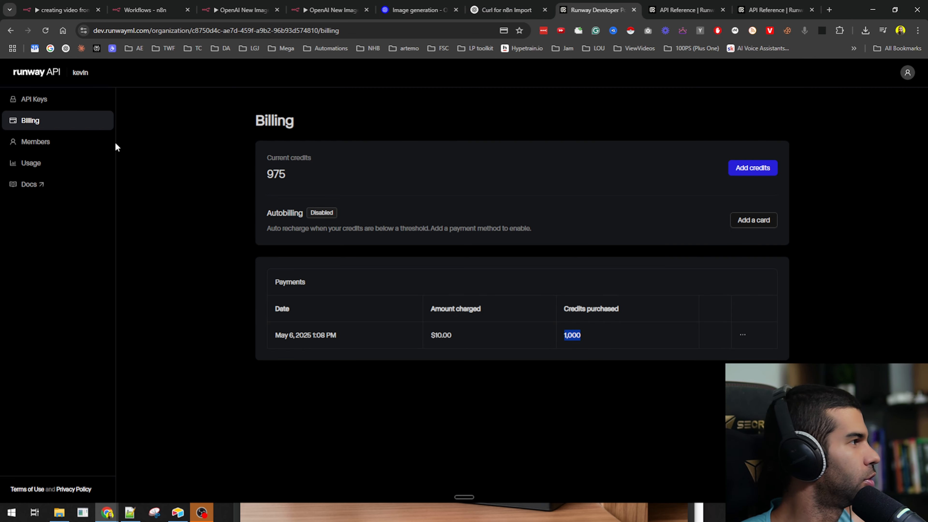
- Review Runway usage showing 25 Gen-4 Turbo credits used
{"action": "left_click", "coordinate": [55, 164]}
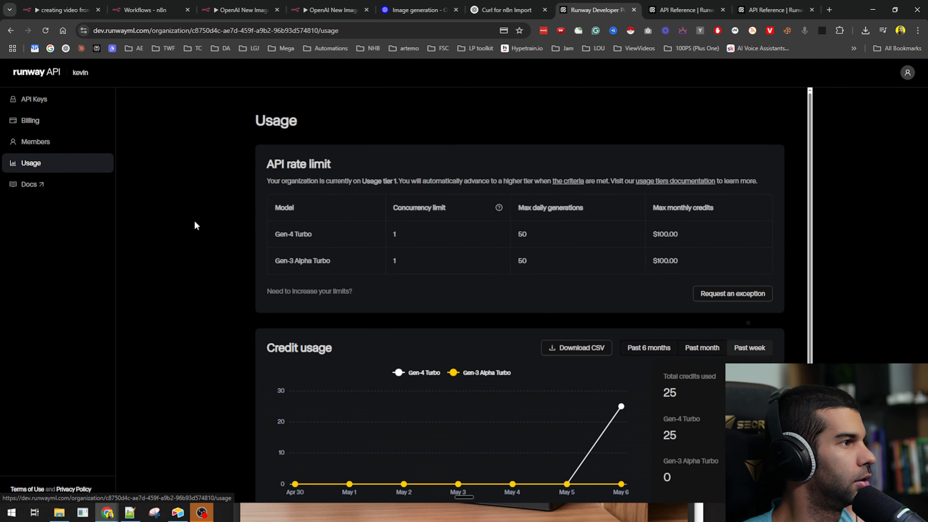
{"action": "scroll", "coordinate": [313, 215], "scroll_direction": "down", "scroll_amount": 1}
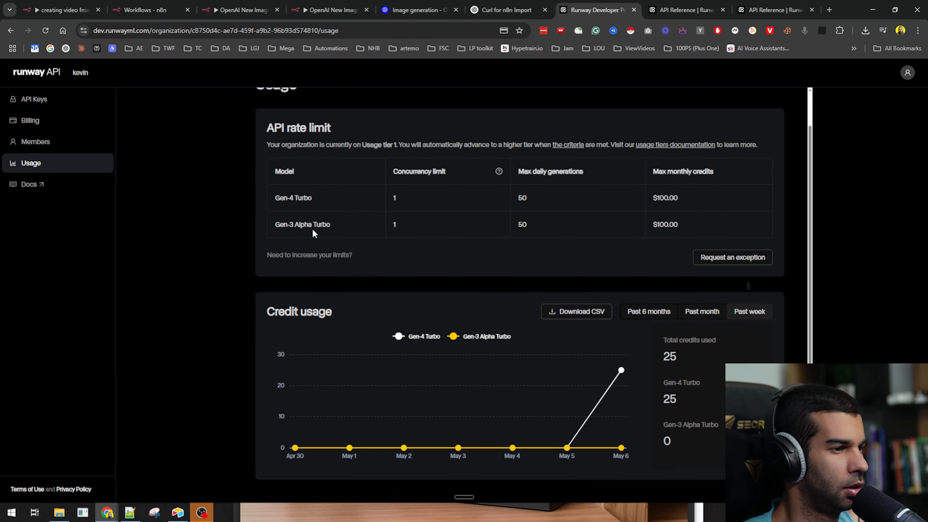
{"action": "scroll", "coordinate": [313, 232], "scroll_direction": "up", "scroll_amount": 1}
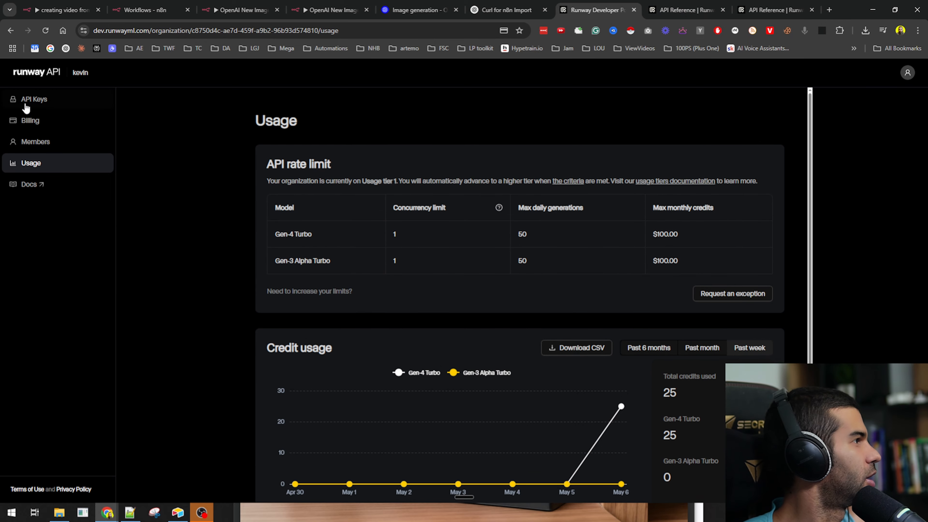
{"action": "scroll", "coordinate": [665, 388], "scroll_direction": "down", "scroll_amount": 1}
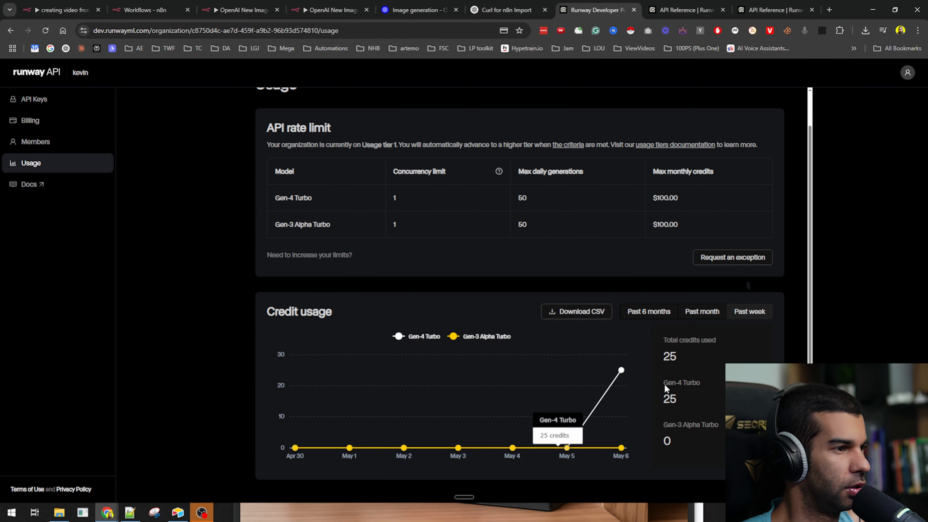
{"action": "scroll", "coordinate": [513, 263], "scroll_direction": "up", "scroll_amount": 1}
- Copy the Get task detail cURL example from the API reference and return to n8n
{"action": "left_click", "coordinate": [680, 10]}
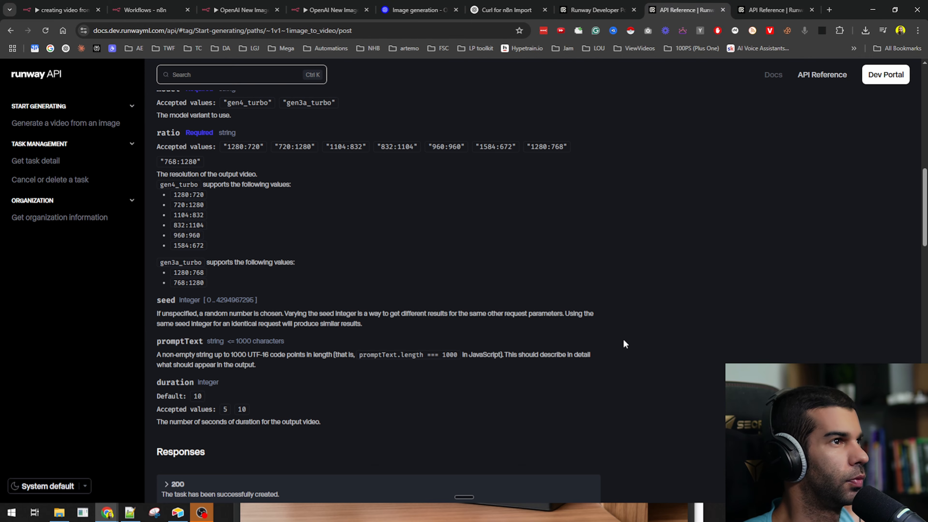
{"action": "scroll", "coordinate": [354, 256], "scroll_direction": "down", "scroll_amount": 8}
{"action": "scroll", "coordinate": [348, 260], "scroll_direction": "up", "scroll_amount": 6}
{"action": "scroll", "coordinate": [348, 259], "scroll_direction": "down", "scroll_amount": 9}
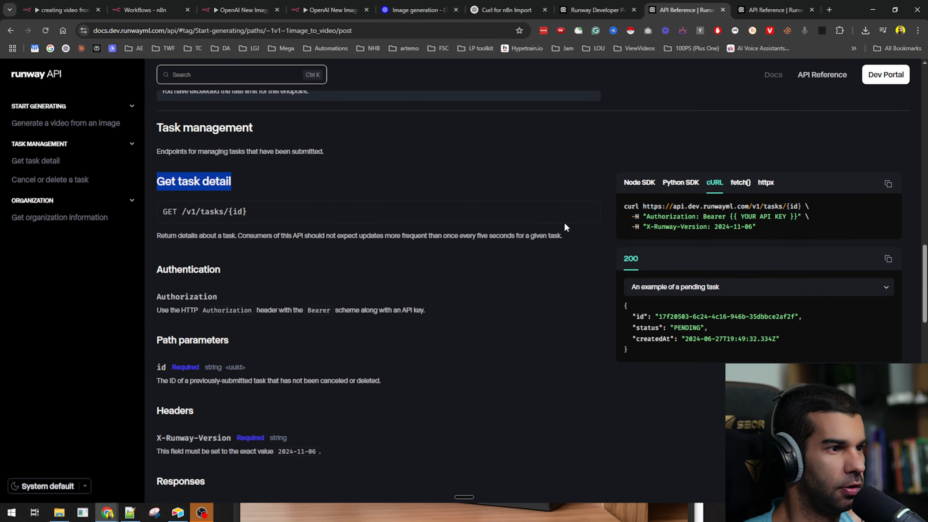
{"action": "left_click", "coordinate": [735, 292]}
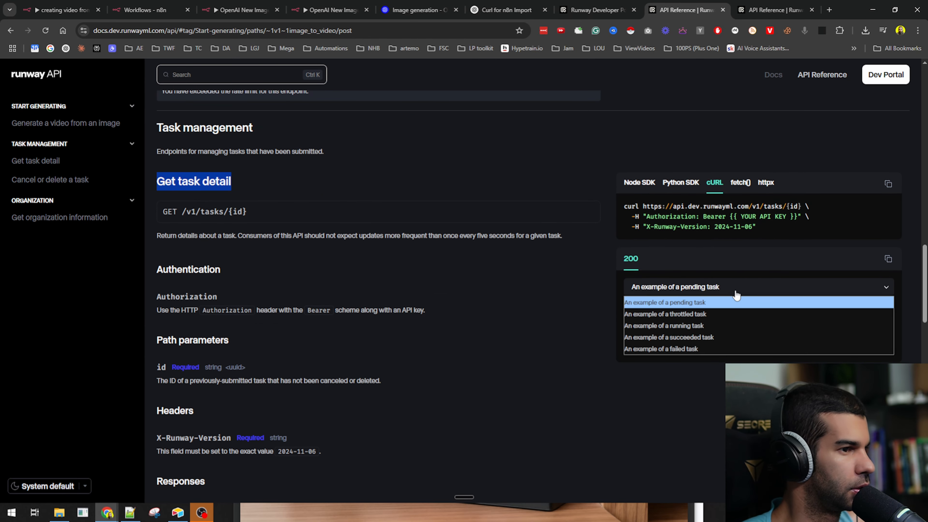
{"action": "left_click", "coordinate": [526, 296]}
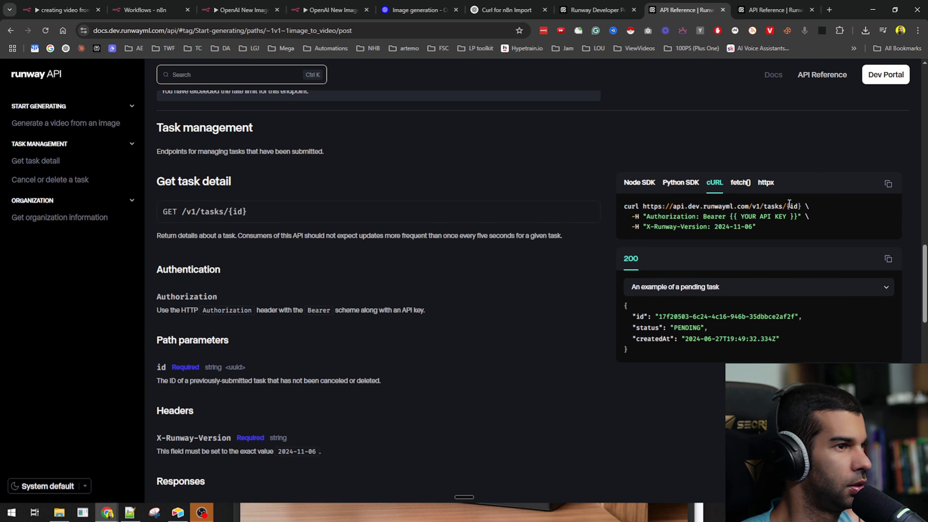
{"action": "left_click", "coordinate": [889, 184]}
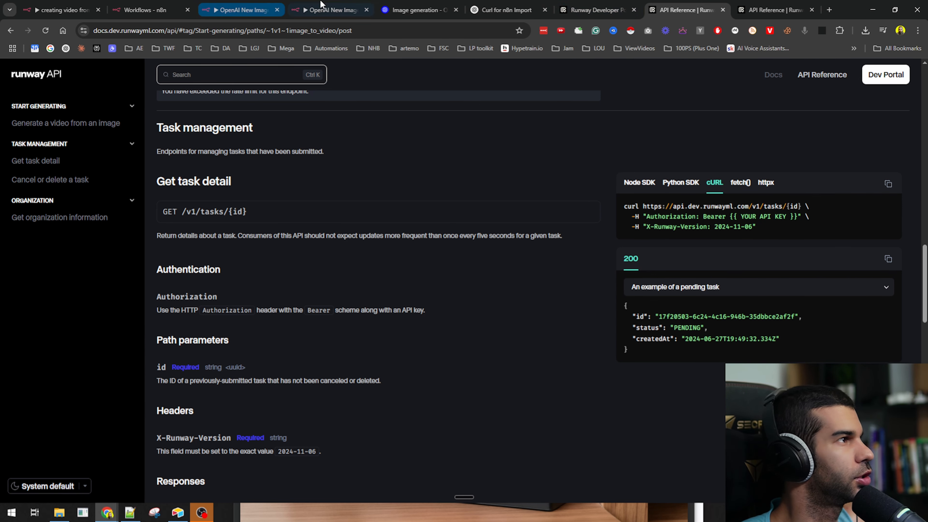
{"action": "left_click", "coordinate": [254, 4]}
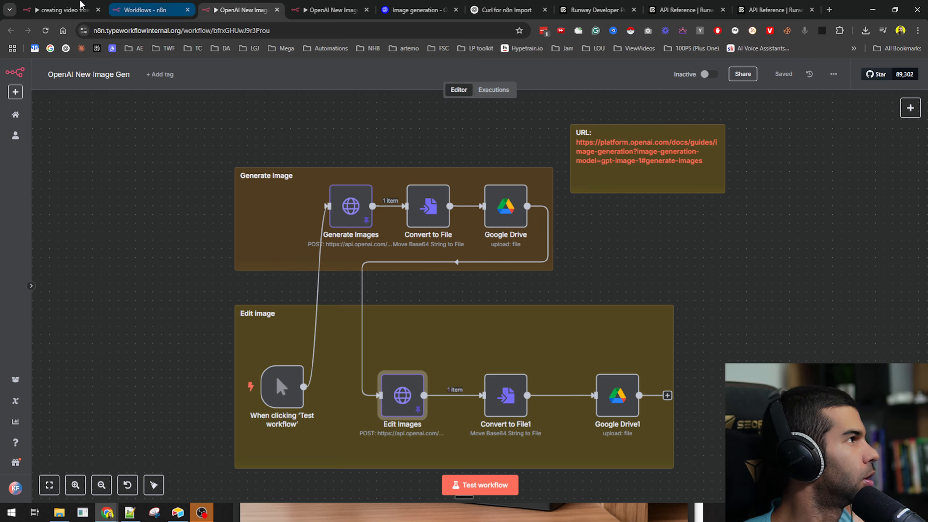
- Rename the existing HTTP Request node to 'Runway - create task'
{"action": "left_click", "coordinate": [62, 5]}
{"action": "left_click", "coordinate": [700, 69]}
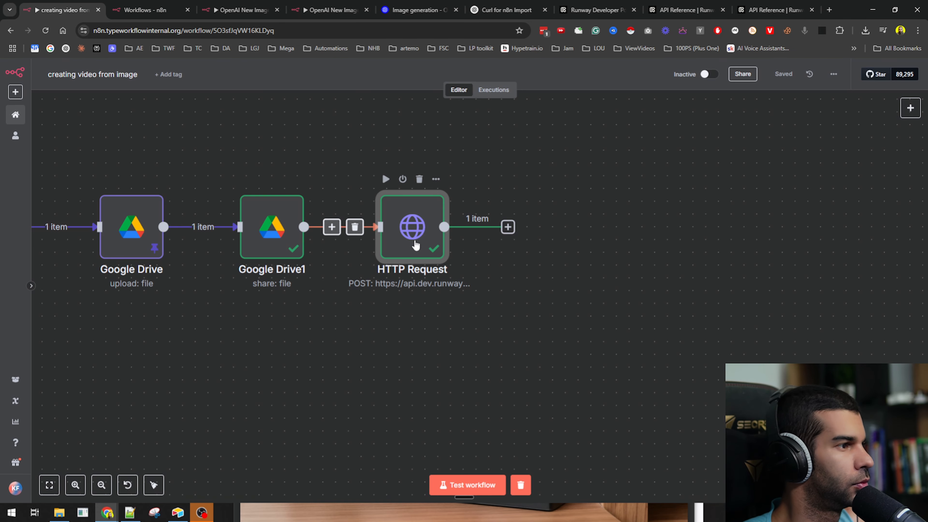
{"action": "key", "text": "F2"}
{"action": "type", "text": "Runway creat"}
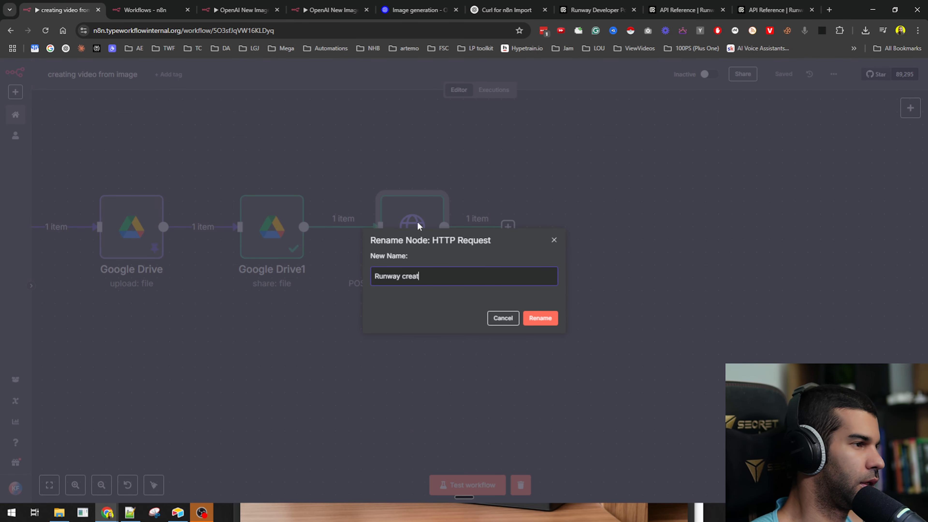
{"action": "key", "text": "BackSpace"}
{"action": "key", "text": "BackSpace"}
{"action": "key", "text": "BackSpace"}
{"action": "key", "text": "BackSpace"}
{"action": "key", "text": "BackSpace"}
{"action": "type", "text": "- tas"}
{"action": "key", "text": "BackSpace"}
{"action": "key", "text": "BackSpace"}
{"action": "key", "text": "BackSpace"}
{"action": "type", "text": "create task"}
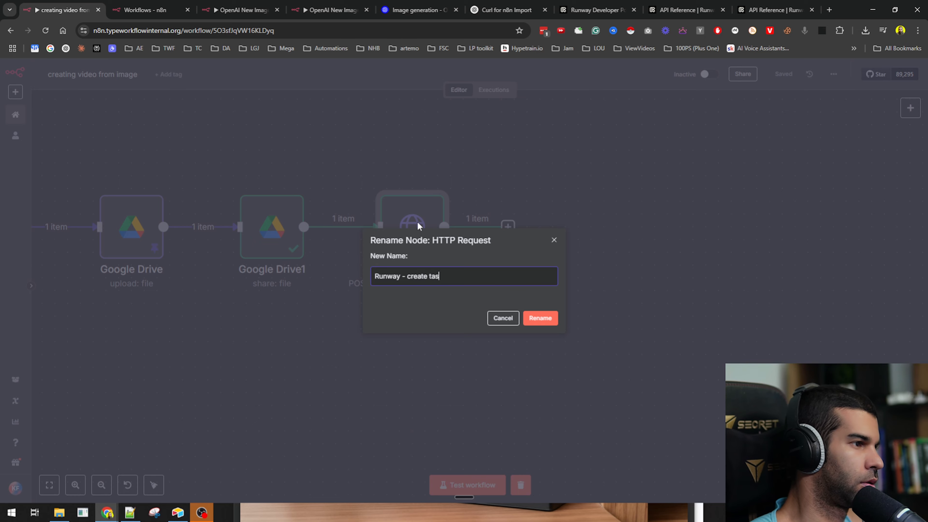
{"action": "key", "text": "Return"}
- Add an HTTP Request node after it named 'Runway - check task status'
{"action": "left_click", "coordinate": [508, 227]}
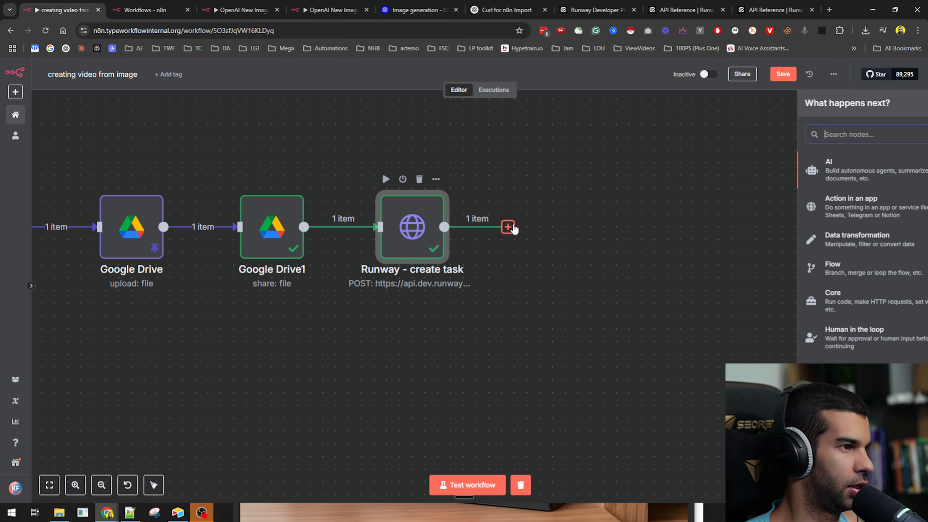
{"action": "type", "text": "http"}
{"action": "key", "text": "Return"}
{"action": "left_click", "coordinate": [292, 88]}
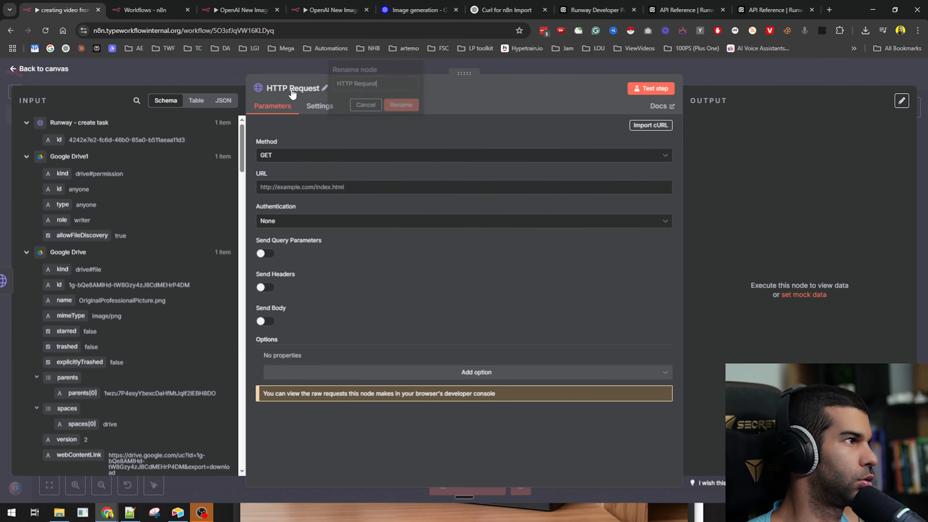
{"action": "type", "text": "Runway -"}
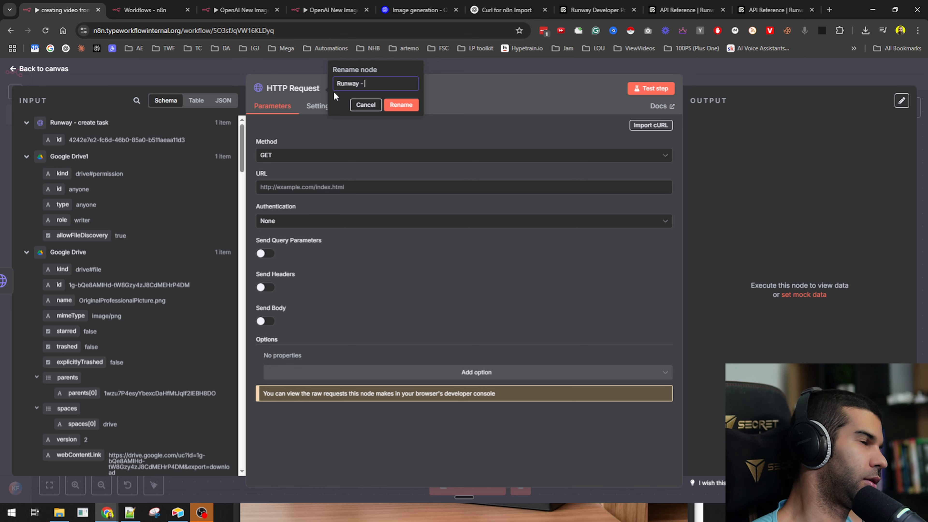
{"action": "type", "text": " check task status"}
{"action": "key", "text": "Return"}
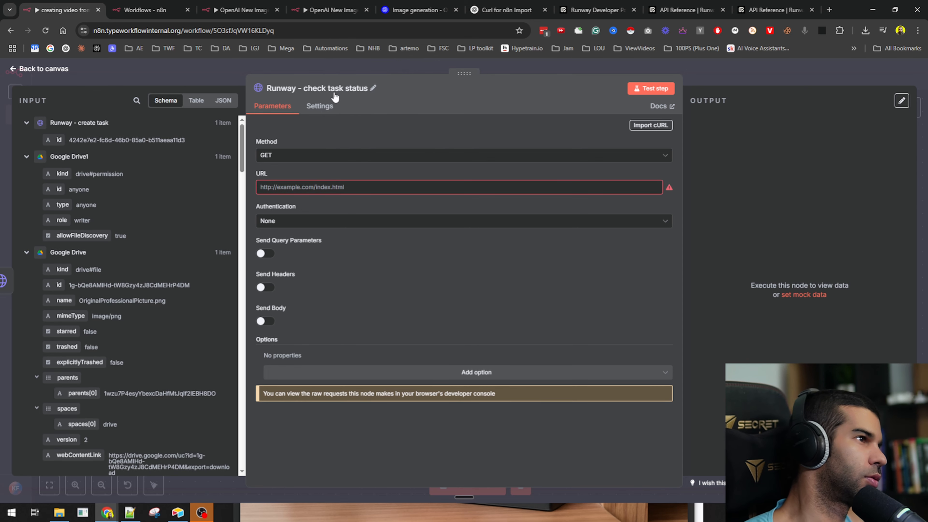
- Import the copied Runway task-detail cURL command into the new node
{"action": "left_click", "coordinate": [650, 124]}
{"action": "key", "text": "ctrl+a"}
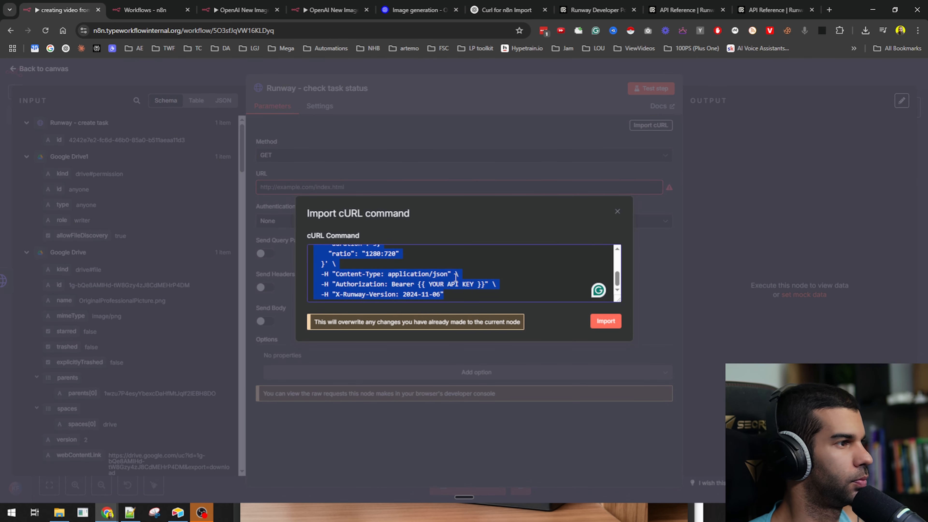
{"action": "key", "text": "ctrl+v"}
{"action": "left_click", "coordinate": [606, 321]}
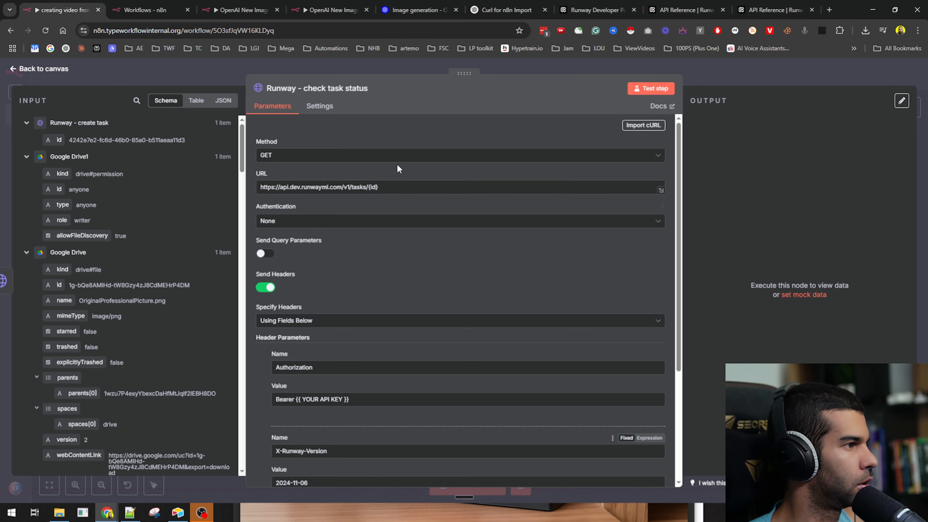
{"action": "scroll", "coordinate": [301, 258], "scroll_direction": "down", "scroll_amount": 4}
- Replace the Authorization header's API key placeholder with the real key
{"action": "left_click", "coordinate": [755, 77]}
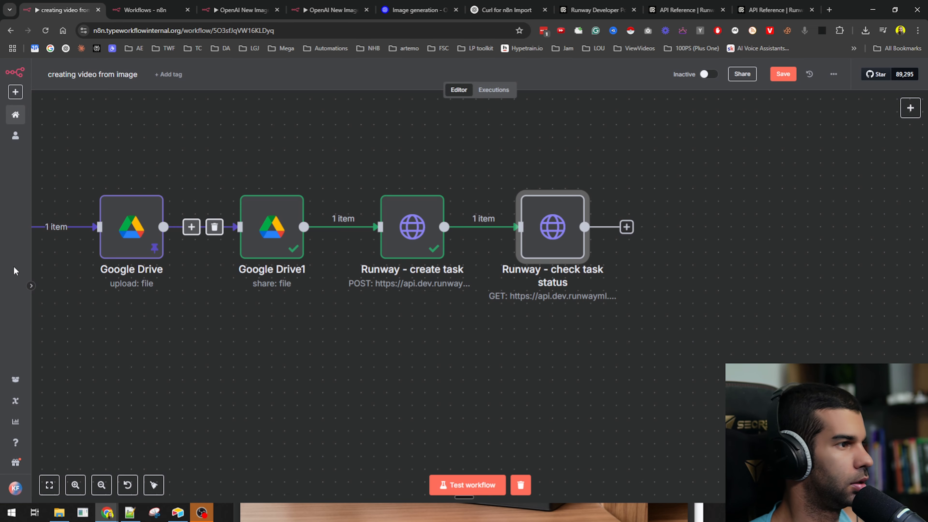
{"action": "double_click", "coordinate": [532, 234]}
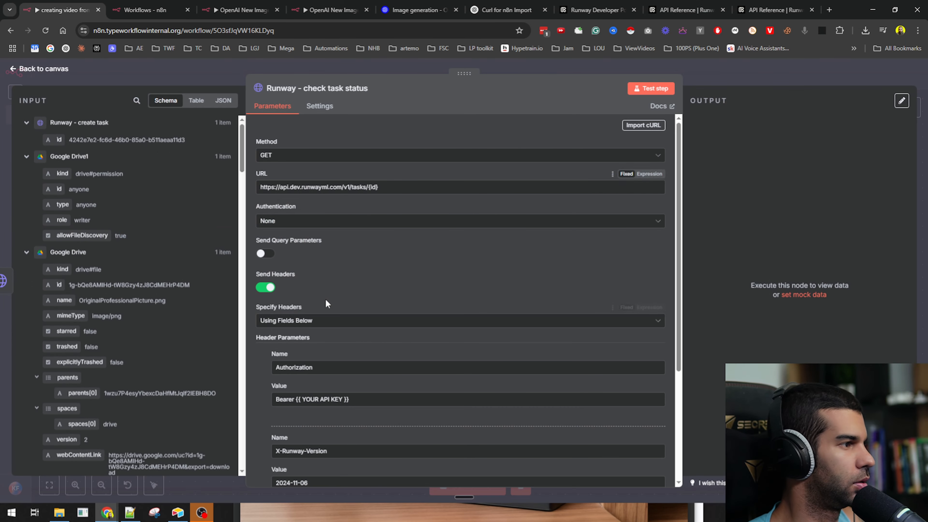
{"action": "scroll", "coordinate": [321, 307], "scroll_direction": "down", "scroll_amount": 2}
{"action": "left_click_drag", "start_coordinate": [295, 351], "coordinate": [376, 350]}
{"action": "key", "text": "ctrl+v"}
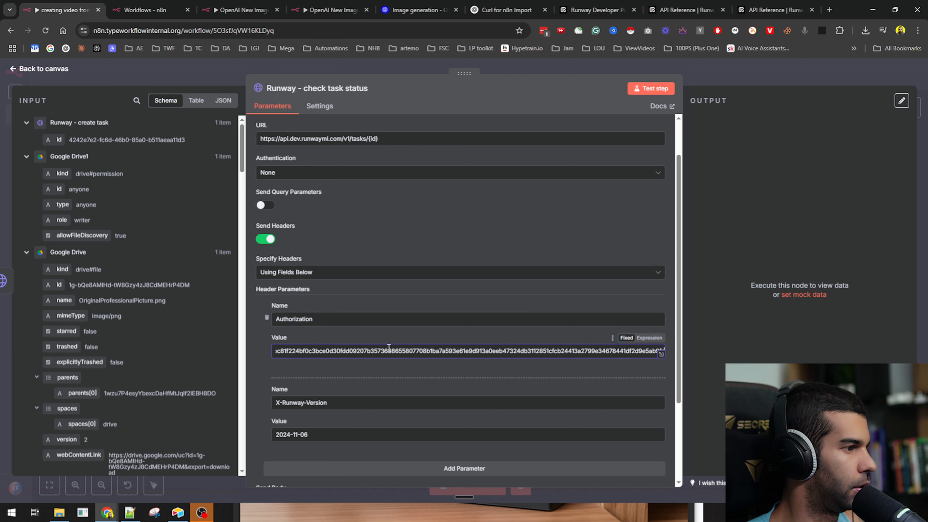
{"action": "scroll", "coordinate": [261, 293], "scroll_direction": "down", "scroll_amount": 3}
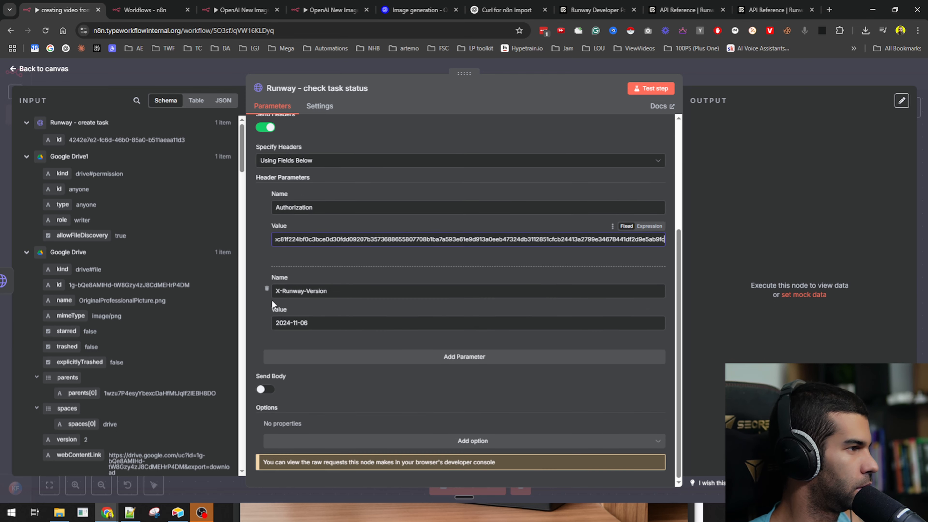
{"action": "scroll", "coordinate": [270, 285], "scroll_direction": "up", "scroll_amount": 4}
{"action": "scroll", "coordinate": [267, 229], "scroll_direction": "down", "scroll_amount": 2}
{"action": "scroll", "coordinate": [288, 252], "scroll_direction": "up", "scroll_amount": 3}
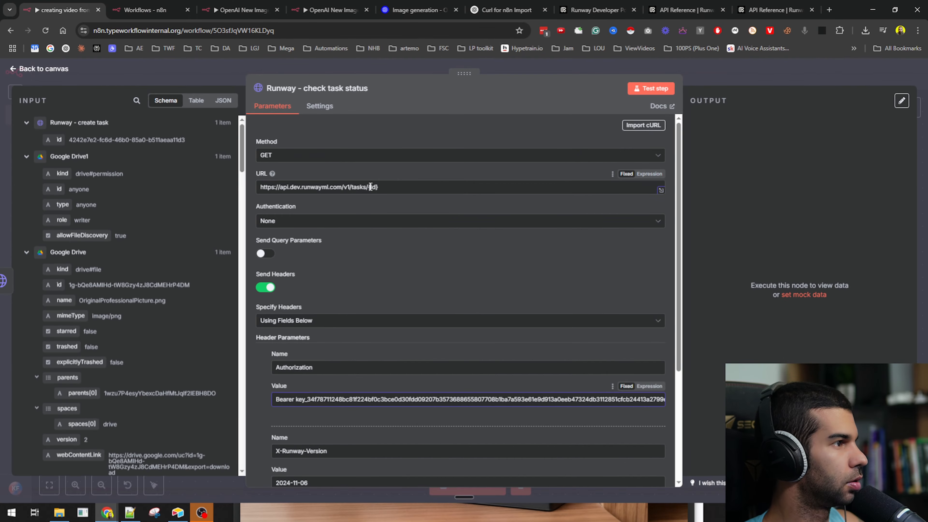
- Make the URL an expression ending with the incoming task's {{ $json.id }}
{"action": "left_click", "coordinate": [496, 247]}
{"action": "key", "text": "BackSpace"}
{"action": "key", "text": "BackSpace"}
{"action": "key", "text": "BackSpace"}
{"action": "left_click", "coordinate": [649, 173]}
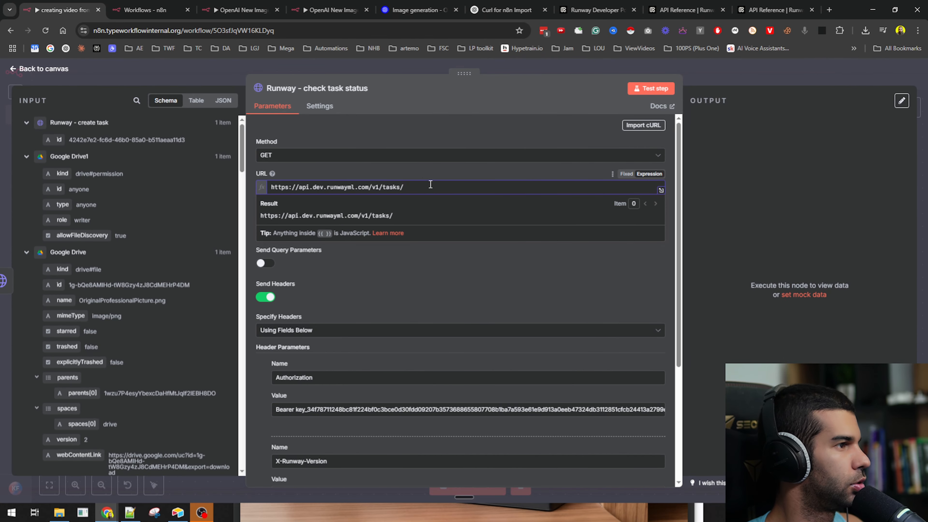
{"action": "left_click_drag", "start_coordinate": [57, 139], "coordinate": [438, 187]}
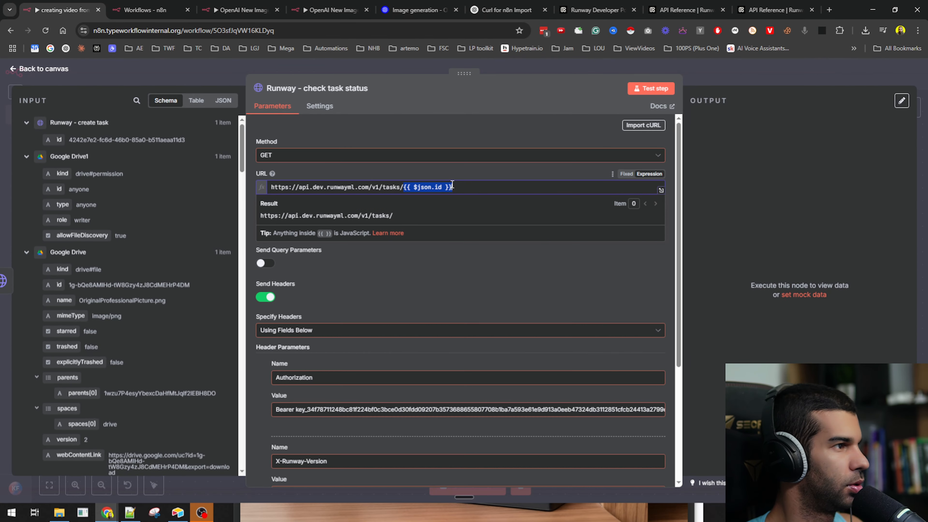
- Test the status check and confirm it returns SUCCEEDED with an output video link
{"action": "left_click", "coordinate": [654, 89]}
{"action": "left_click", "coordinate": [766, 83]}
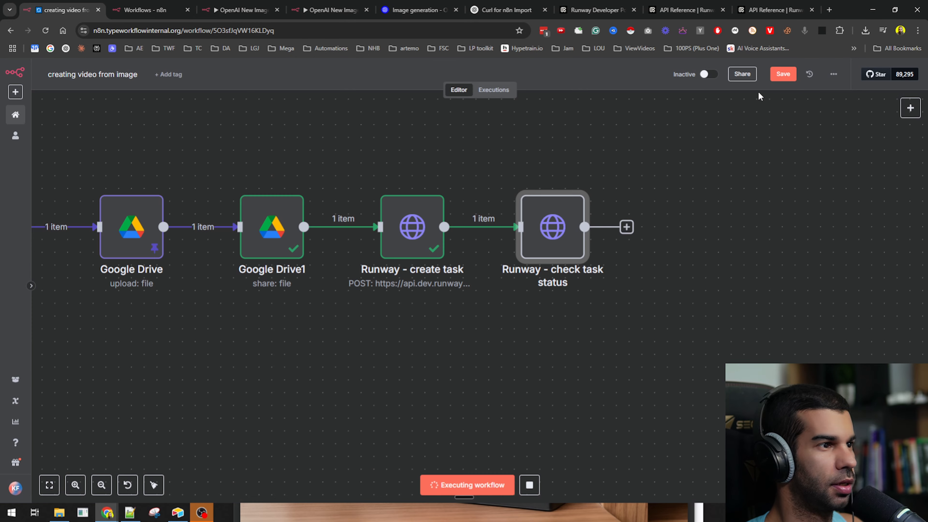
{"action": "double_click", "coordinate": [563, 232]}
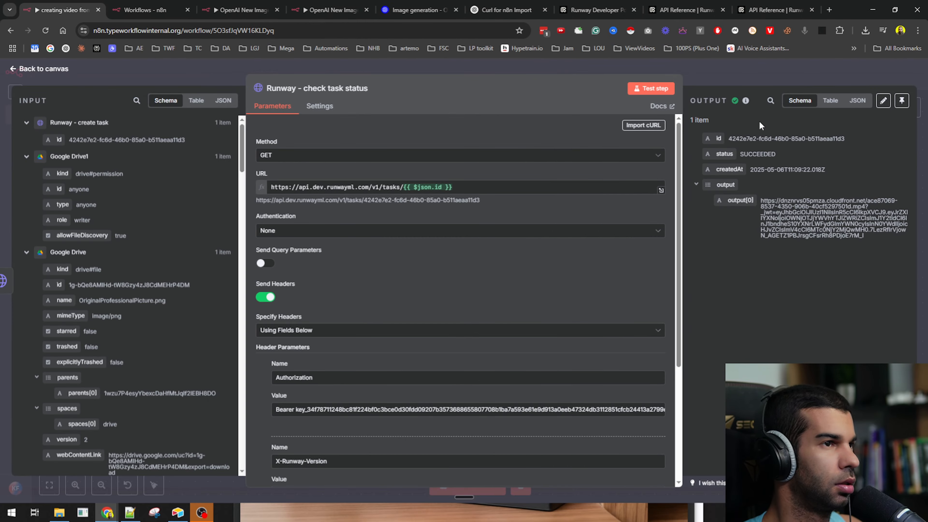
{"action": "left_click", "coordinate": [745, 76]}
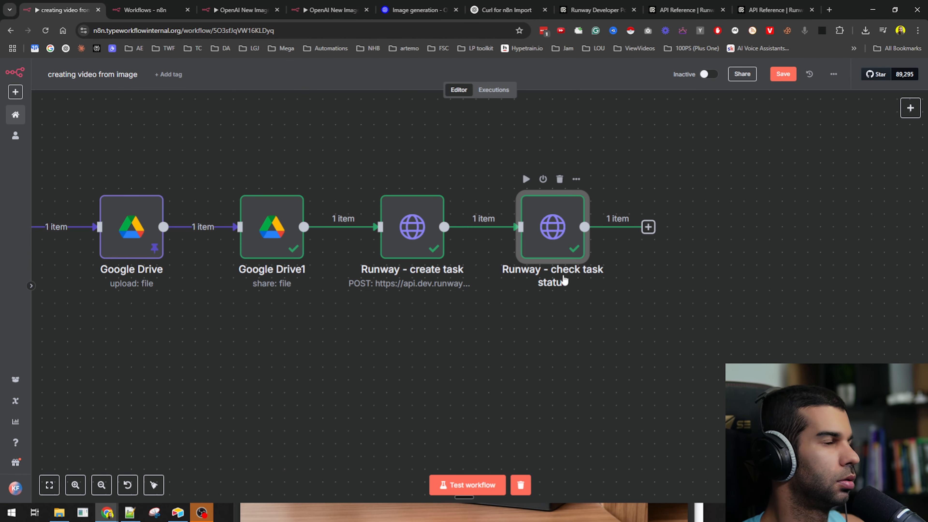
- Save the workflow with Ctrl+S and glance at the Runway portal and API reference
{"action": "left_click_drag", "start_coordinate": [612, 345], "coordinate": [484, 322]}
{"action": "key", "text": "ctrl+s"}
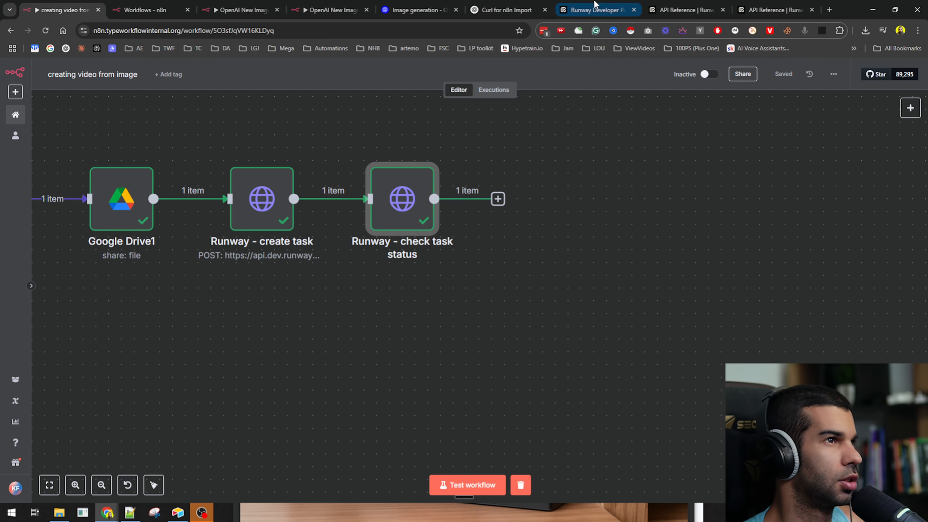
{"action": "left_click", "coordinate": [594, 10]}
{"action": "left_click", "coordinate": [683, 9]}
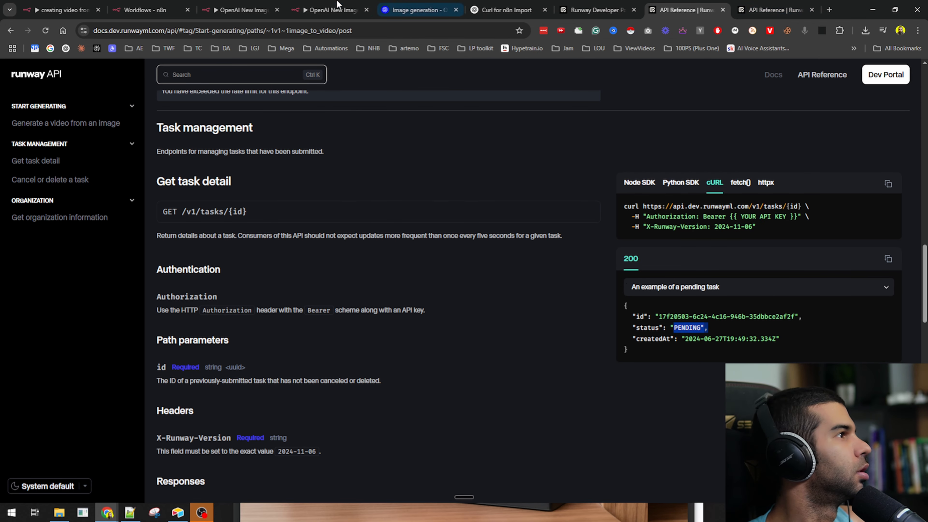
{"action": "left_click", "coordinate": [62, 10]}
- Insert 'Runway' into the workflow title, making it 'creating Runway video from image'
{"action": "left_click", "coordinate": [91, 73]}
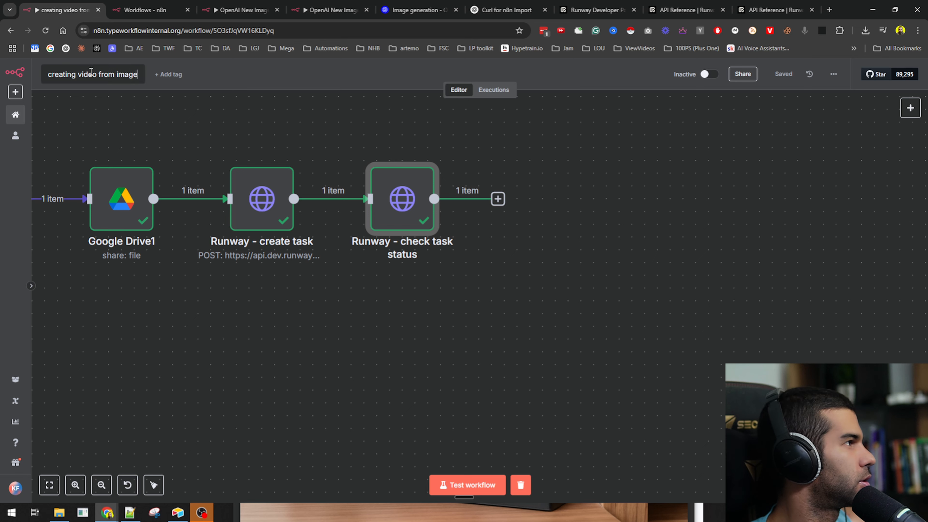
{"action": "type", "text": "Ru"}
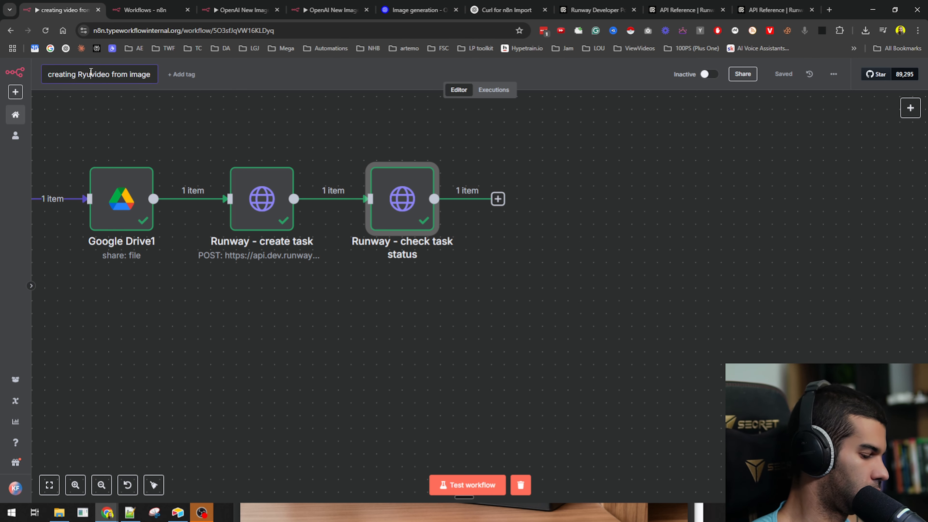
{"action": "type", "text": "nway"}
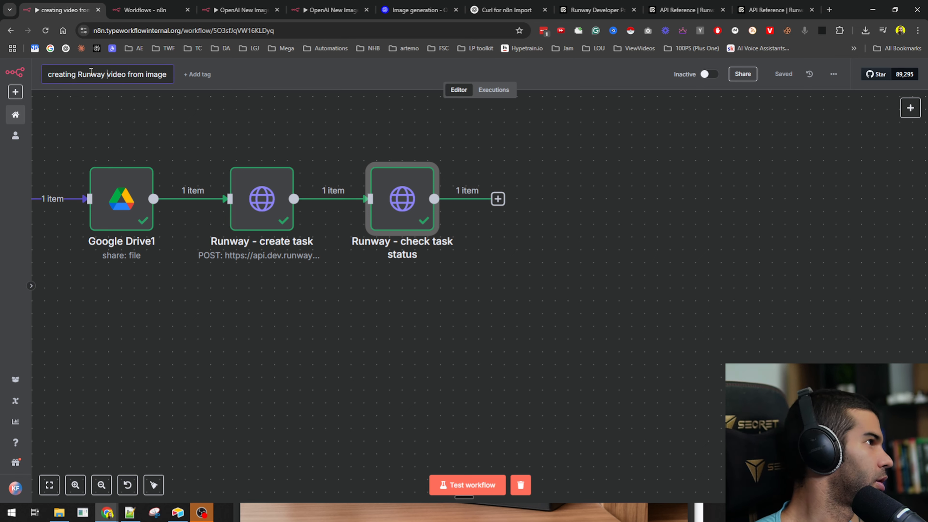
{"action": "left_click", "coordinate": [283, 365]}
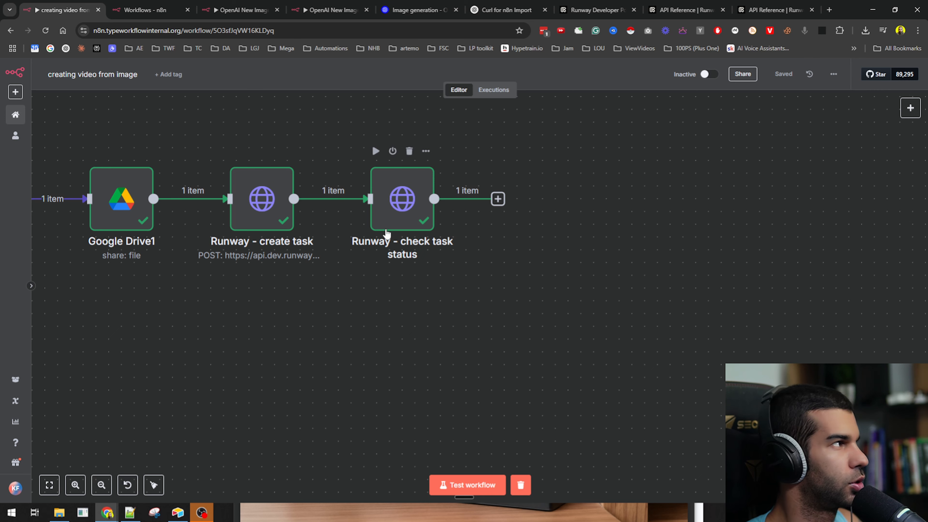
- Add an If node comparing {{ $json.status }} against the pasted value SUCCEEDED
{"action": "left_click", "coordinate": [501, 204]}
{"action": "type", "text": "if"}
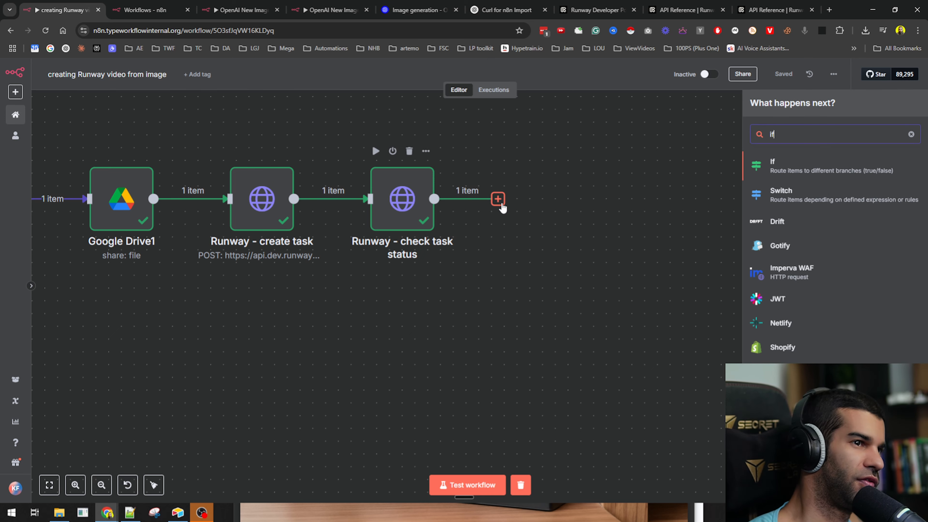
{"action": "left_click", "coordinate": [854, 166]}
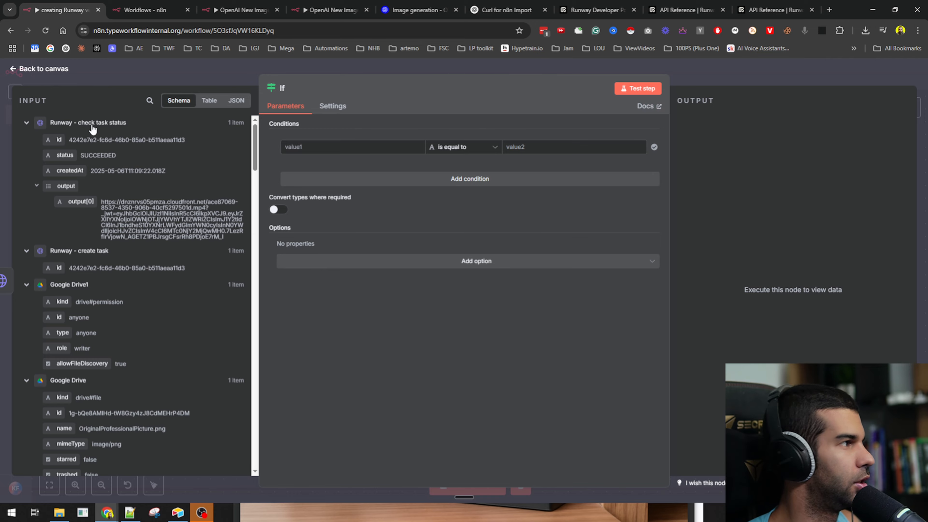
{"action": "left_click_drag", "start_coordinate": [65, 162], "coordinate": [327, 146]}
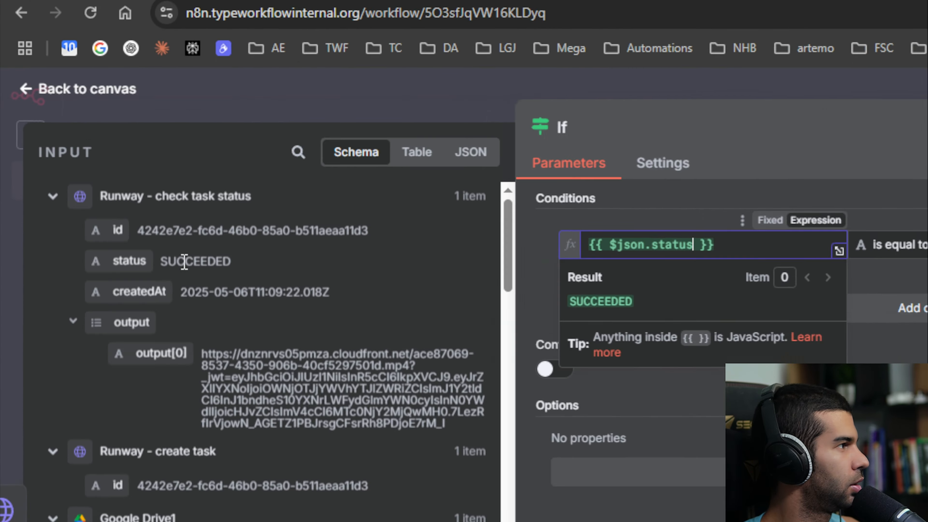
{"action": "double_click", "coordinate": [184, 262]}
{"action": "key", "text": "ctrl+c"}
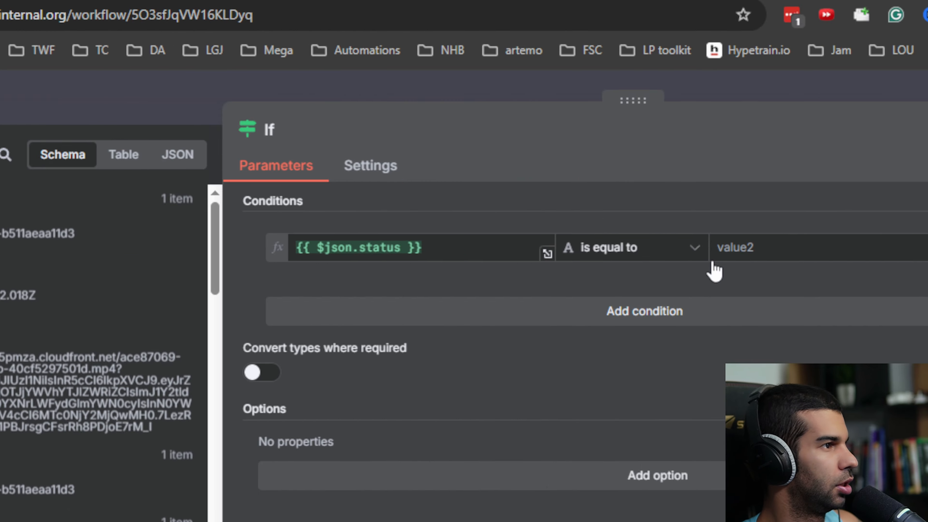
{"action": "left_click", "coordinate": [804, 254]}
{"action": "key", "text": "ctrl+v"}
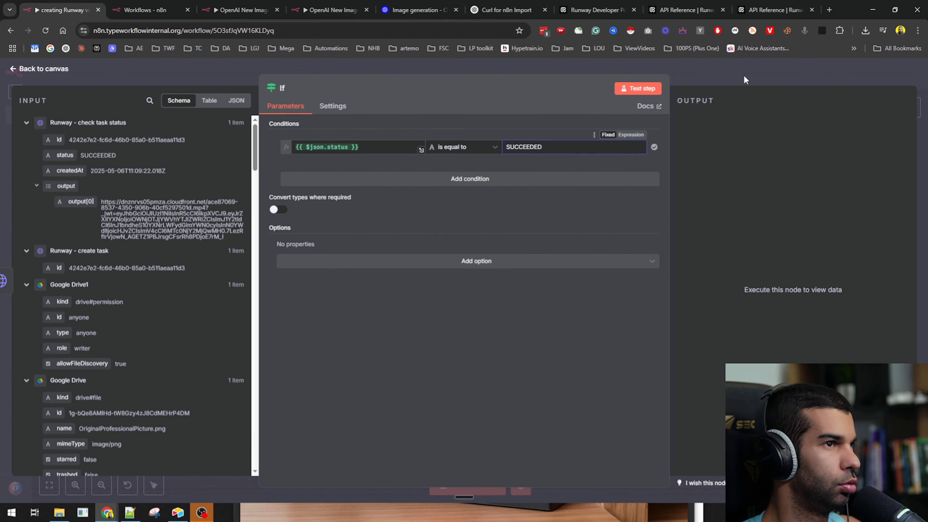
{"action": "left_click", "coordinate": [745, 78]}
- Add a Wait node on the If false branch and loop it back into the status check
{"action": "left_click", "coordinate": [629, 209]}
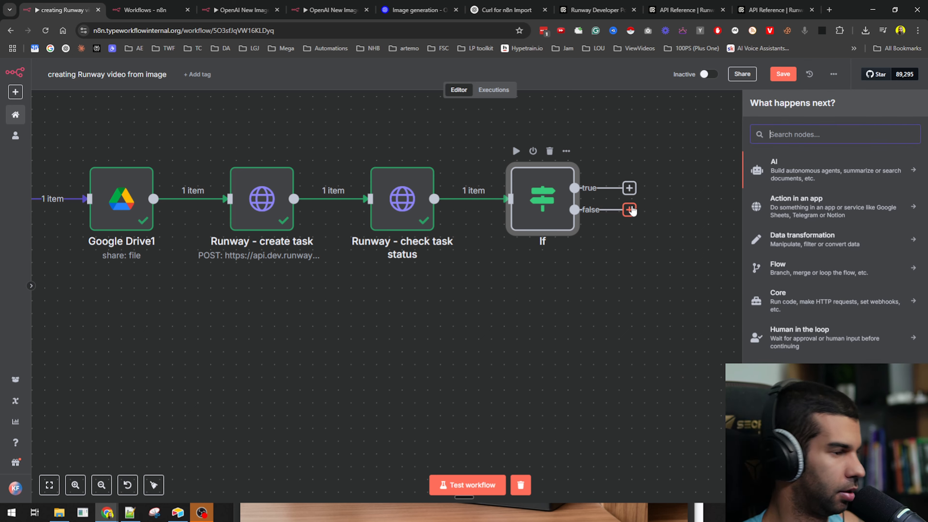
{"action": "type", "text": "wait"}
{"action": "key", "text": "Return"}
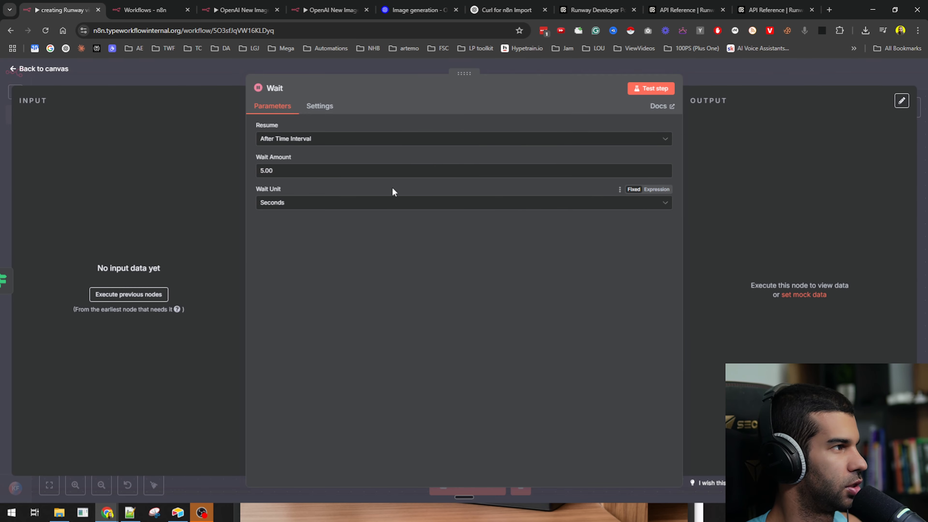
{"action": "left_click", "coordinate": [736, 73]}
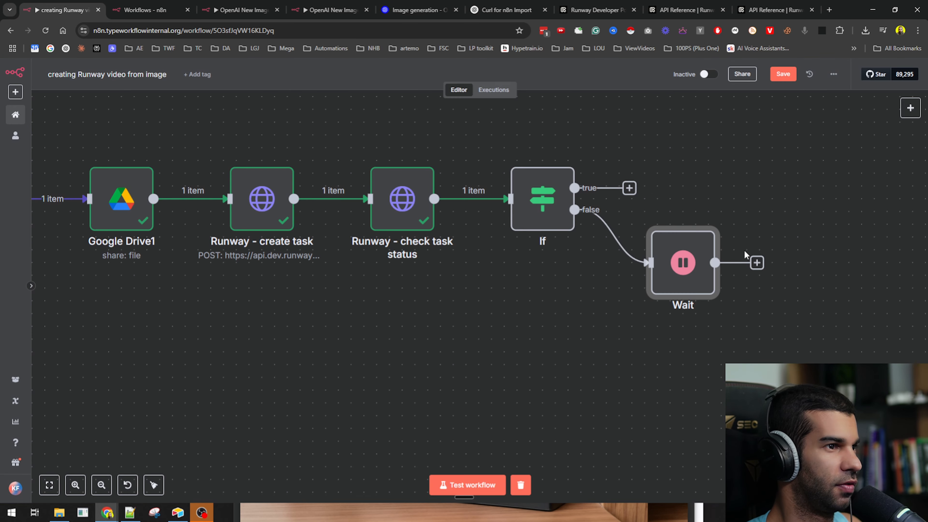
{"action": "left_click_drag", "start_coordinate": [761, 270], "coordinate": [376, 201]}
- Test the If node, passing 1 item through the true branch
{"action": "double_click", "coordinate": [542, 198]}
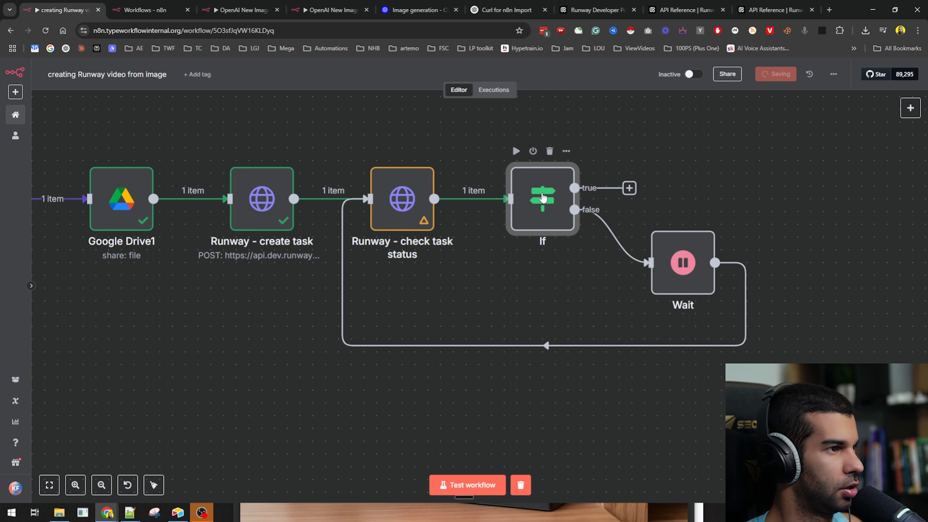
{"action": "left_click", "coordinate": [655, 89]}
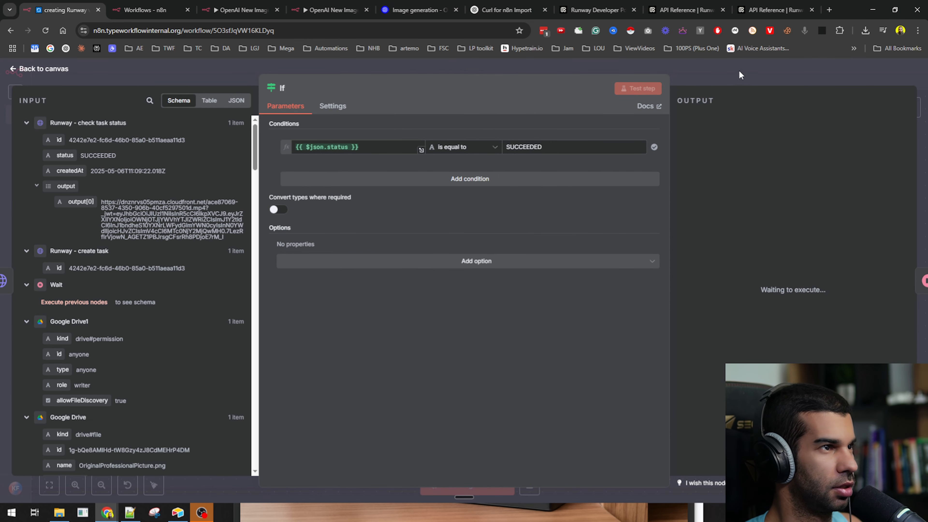
{"action": "key", "text": "Escape"}
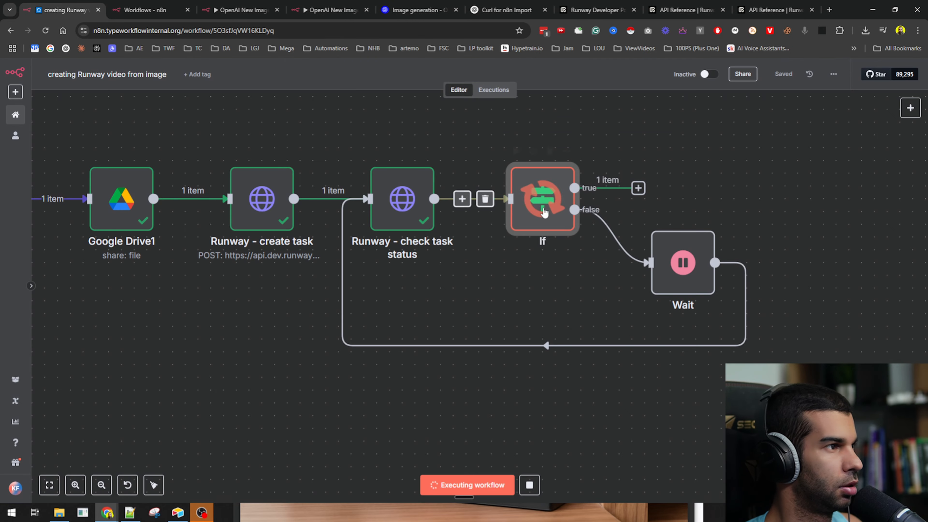
- Pin the data of the Runway - create task and Google Drive1 nodes
{"action": "left_click", "coordinate": [262, 204]}
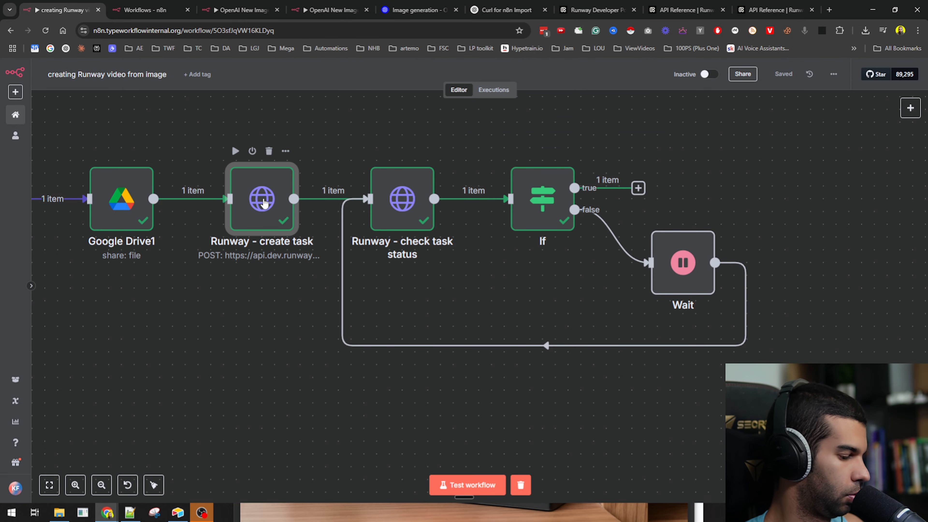
{"action": "key", "text": "p"}
{"action": "left_click", "coordinate": [122, 205]}
{"action": "key", "text": "p"}
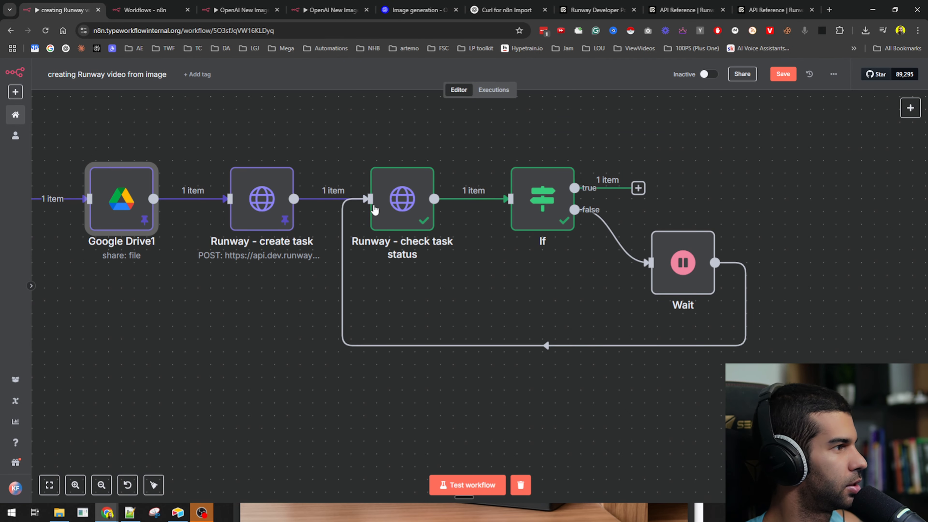
- Open the If node and select its output[0] video URL
{"action": "left_click", "coordinate": [401, 207]}
{"action": "double_click", "coordinate": [521, 212]}
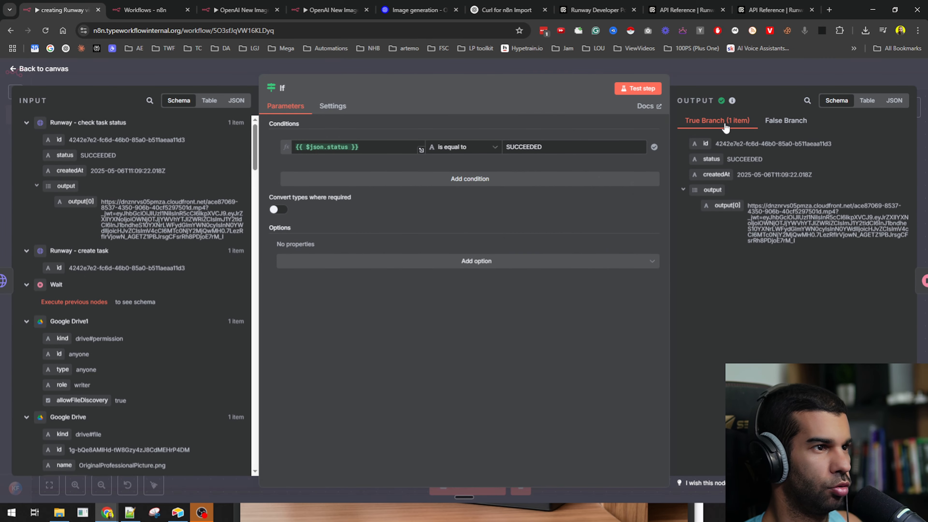
{"action": "triple_click", "coordinate": [780, 219]}
- Load the copied Runway video URL in a new tab, replay the 5-second motorcycle clip, then return to n8n
{"action": "key", "text": "ctrl+c"}
{"action": "key", "text": "ctrl+t"}
{"action": "key", "text": "ctrl+v"}
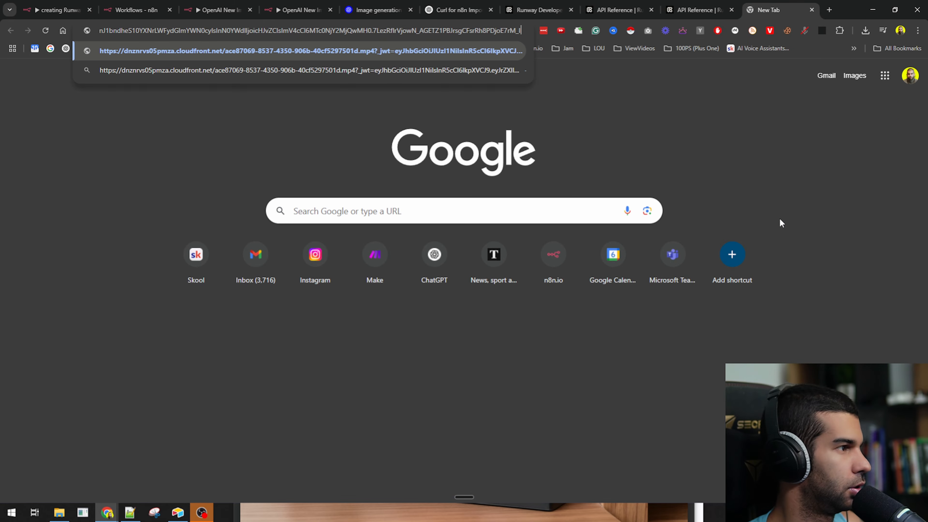
{"action": "key", "text": "Return"}
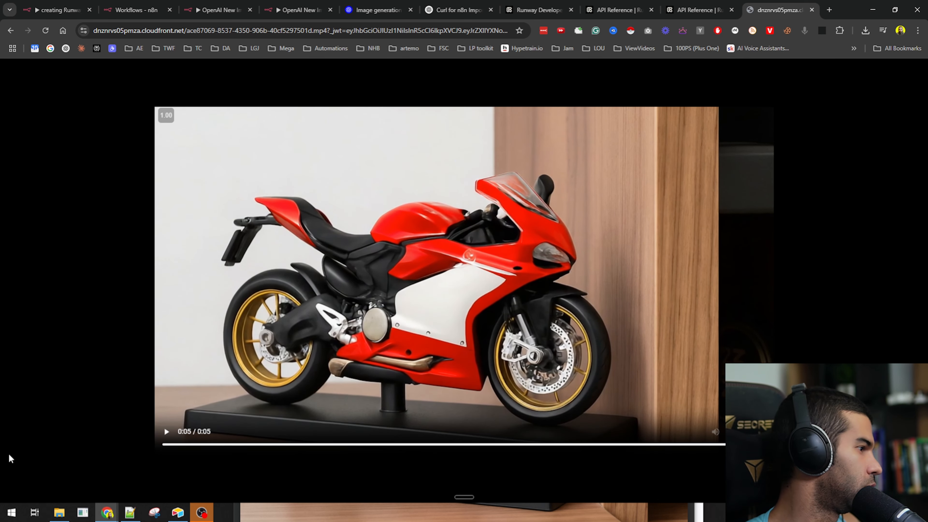
{"action": "left_click", "coordinate": [166, 441]}
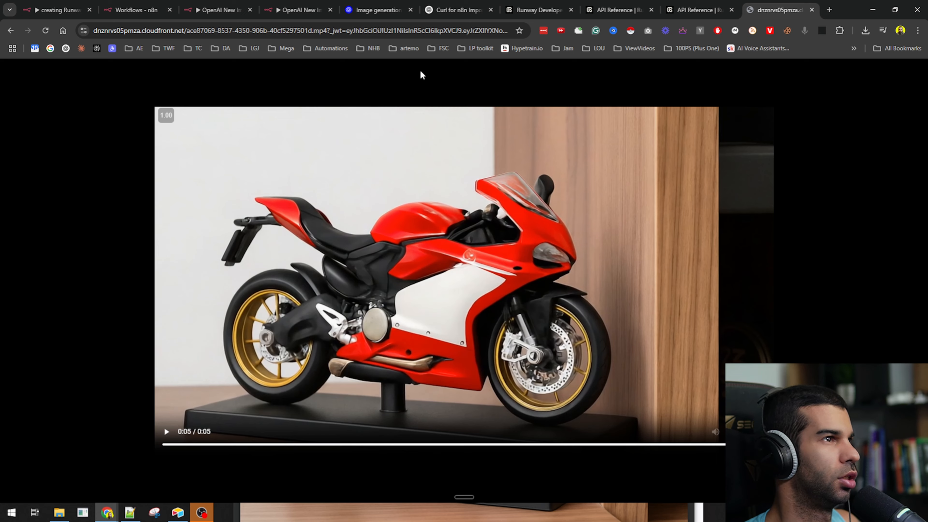
{"action": "left_click", "coordinate": [58, 10]}
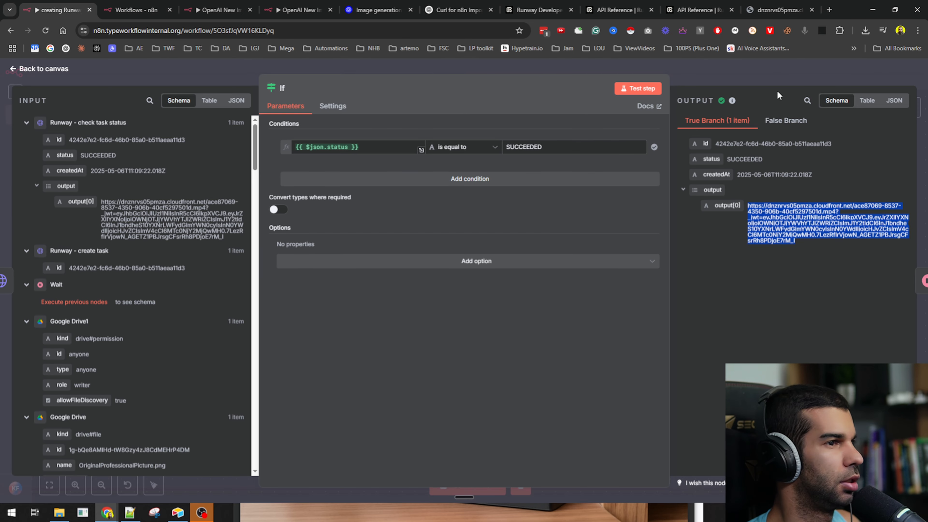
- Unpin the Runway - create task and check task status nodes, then save the workflow
{"action": "key", "text": "Escape"}
{"action": "left_click_drag", "start_coordinate": [232, 356], "coordinate": [515, 364]}
{"action": "left_click_drag", "start_coordinate": [361, 362], "coordinate": [296, 382]}
{"action": "left_click", "coordinate": [477, 238]}
{"action": "key", "text": "p"}
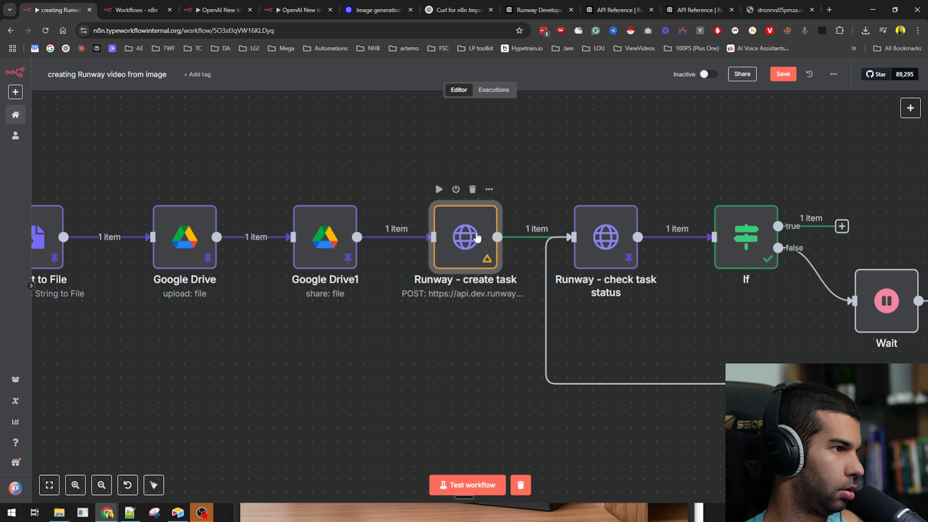
{"action": "left_click", "coordinate": [612, 247]}
{"action": "key", "text": "p"}
{"action": "left_click_drag", "start_coordinate": [402, 363], "coordinate": [274, 344]}
{"action": "key", "text": "ctrl+s"}
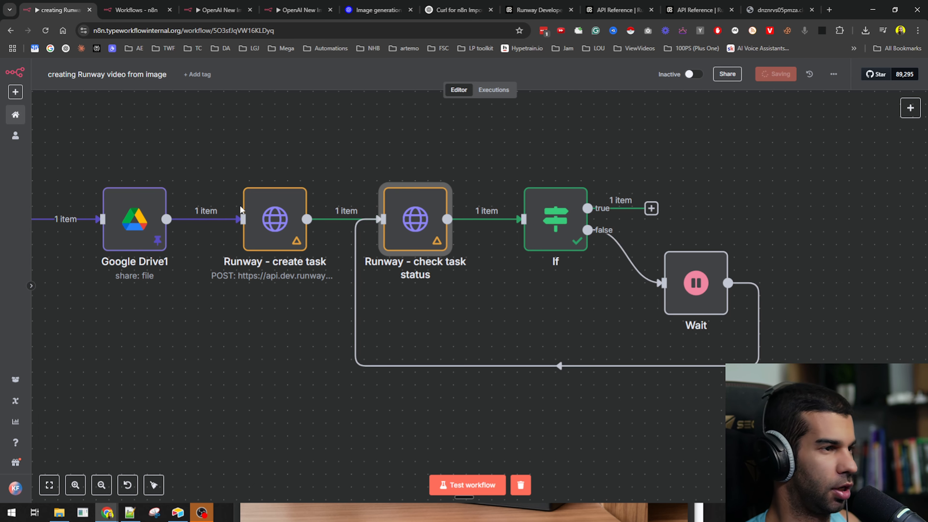
- Add an Edit Fields (set) node after the If node's true output
{"action": "left_click_drag", "start_coordinate": [632, 167], "coordinate": [464, 206]}
{"action": "left_click", "coordinate": [469, 247]}
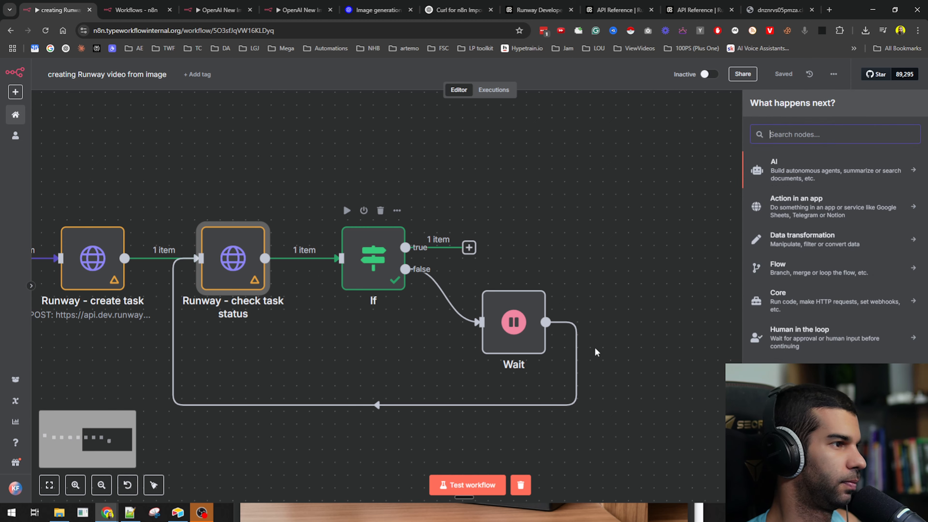
{"action": "type", "text": "set"}
{"action": "left_click", "coordinate": [817, 171]}
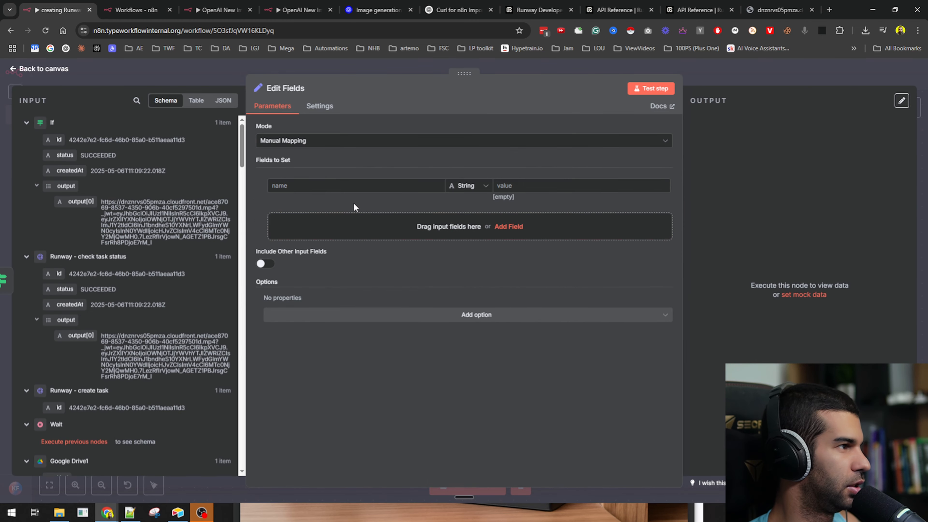
- Add a videoOutput field mapped to the Runway output[0] URL and save
{"action": "left_click", "coordinate": [339, 188]}
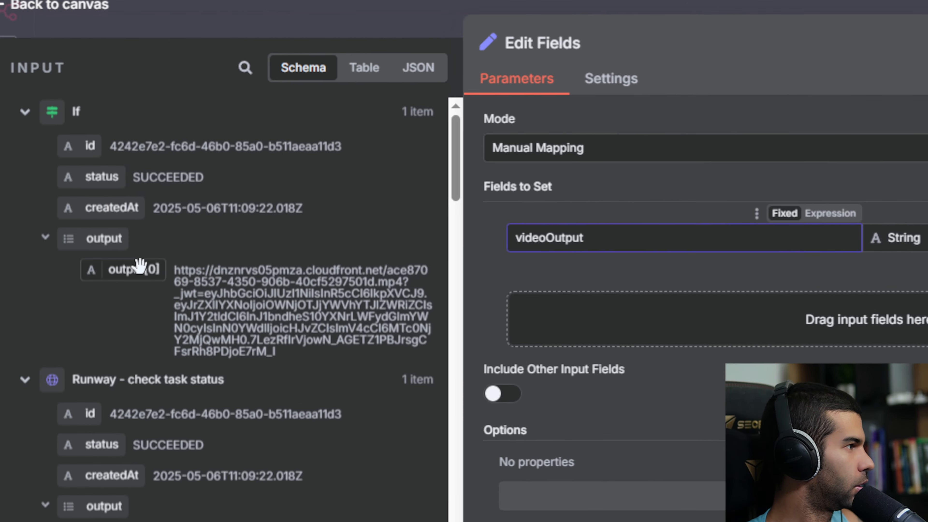
{"action": "left_click_drag", "start_coordinate": [82, 201], "coordinate": [222, 190]}
{"action": "left_click_drag", "start_coordinate": [440, 243], "coordinate": [927, 233]}
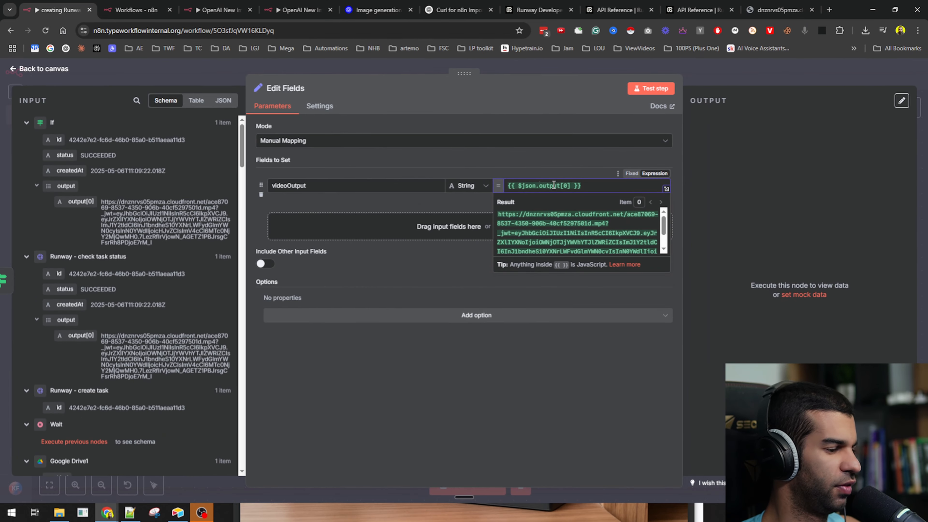
{"action": "key", "text": "Escape"}
{"action": "key", "text": "ctrl+s"}
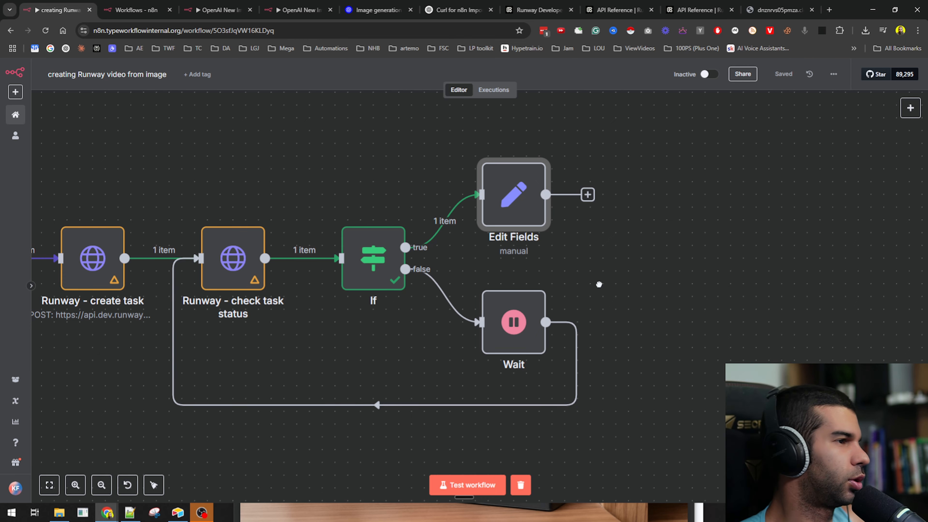
- Add a newImageOutput field mapped to the Google Drive webContentLink
{"action": "left_click_drag", "start_coordinate": [599, 284], "coordinate": [734, 288]}
{"action": "double_click", "coordinate": [654, 204]}
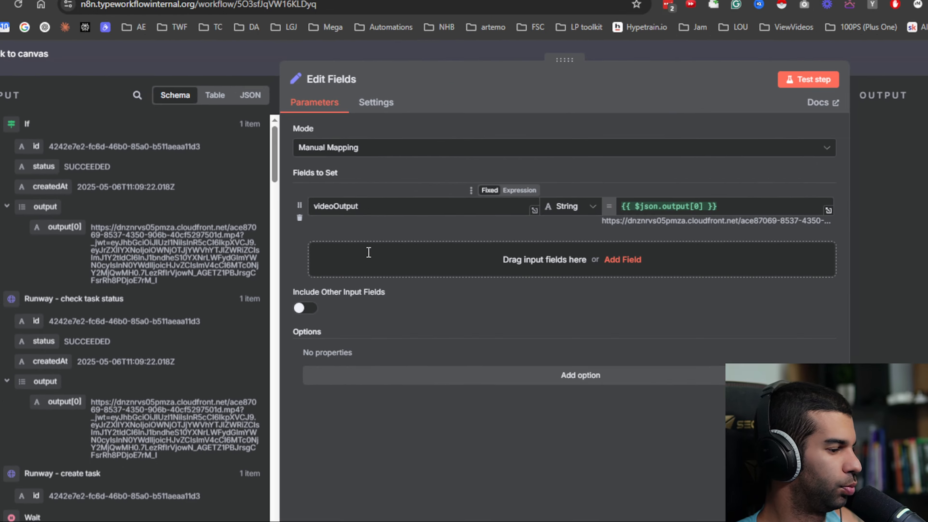
{"action": "left_click", "coordinate": [368, 253]}
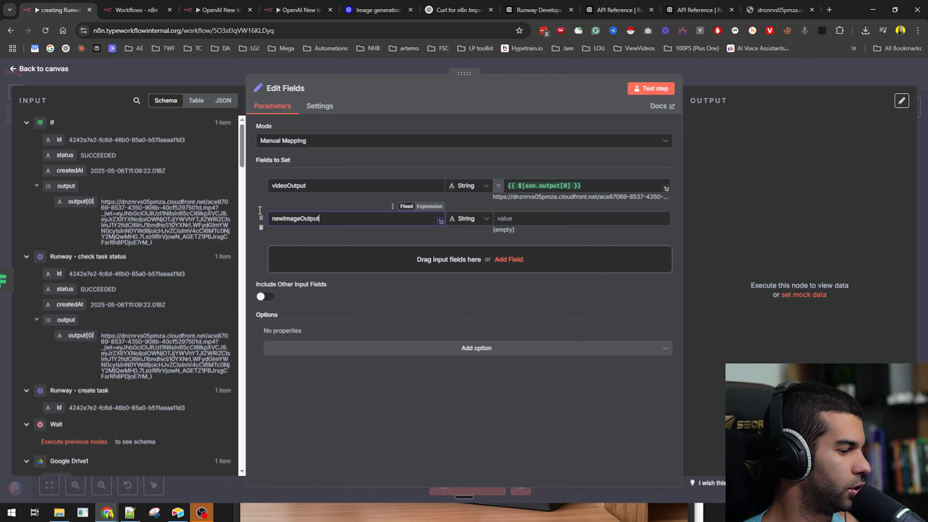
{"action": "scroll", "coordinate": [74, 329], "scroll_direction": "down", "scroll_amount": 8}
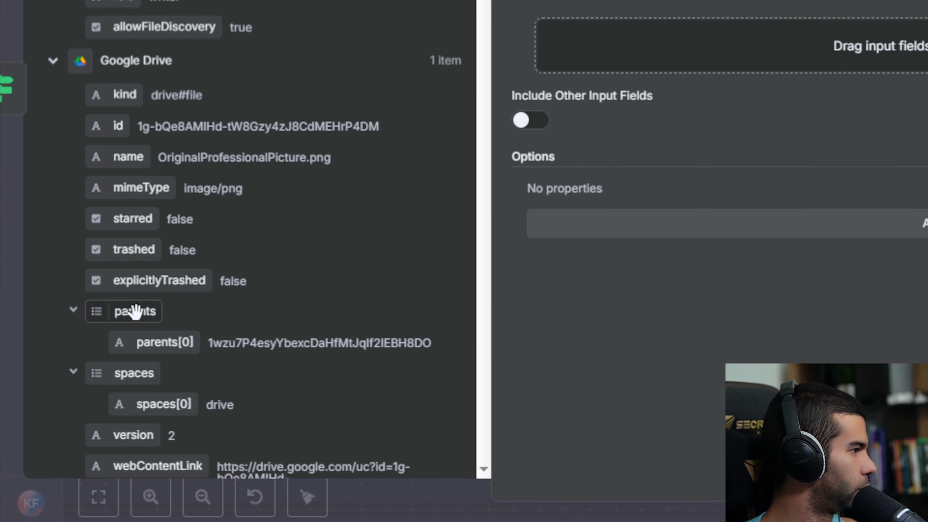
{"action": "scroll", "coordinate": [115, 117], "scroll_direction": "down", "scroll_amount": 10}
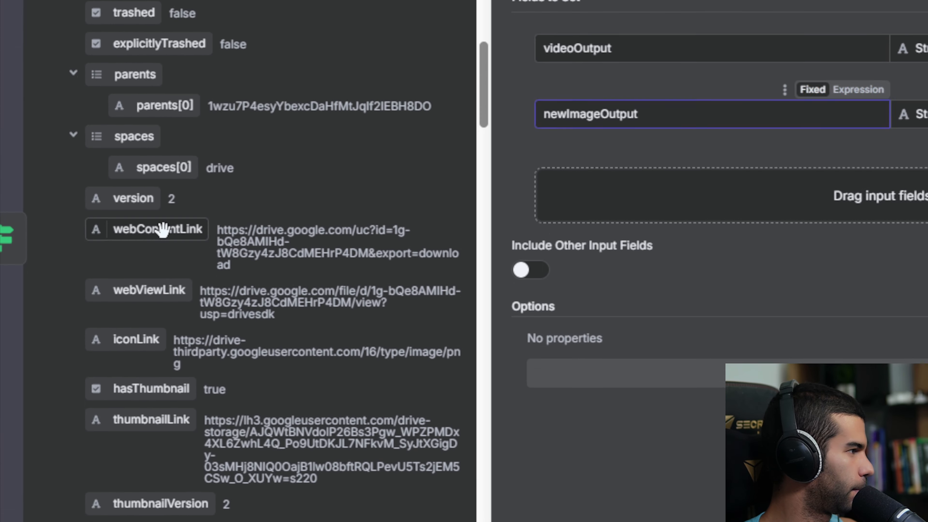
{"action": "left_click_drag", "start_coordinate": [164, 34], "coordinate": [615, 239]}
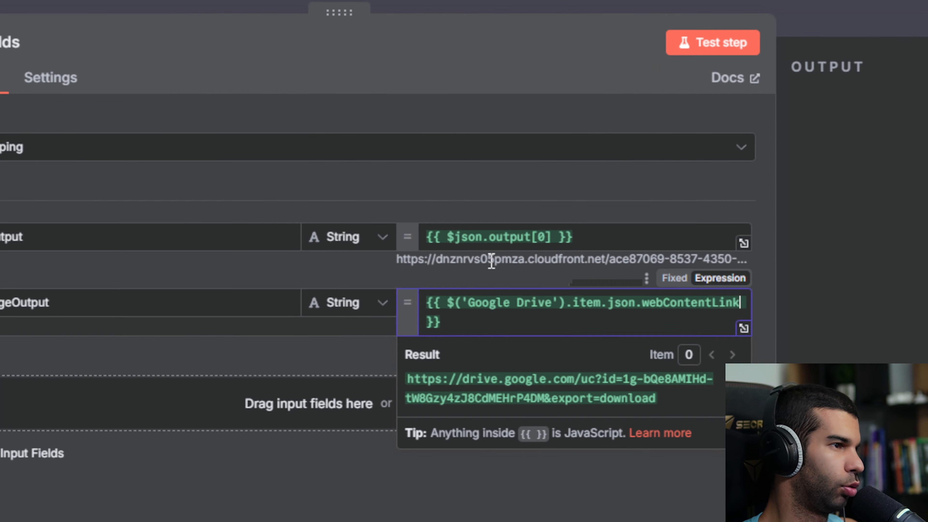
{"action": "left_click_drag", "start_coordinate": [530, 196], "coordinate": [608, 193]}
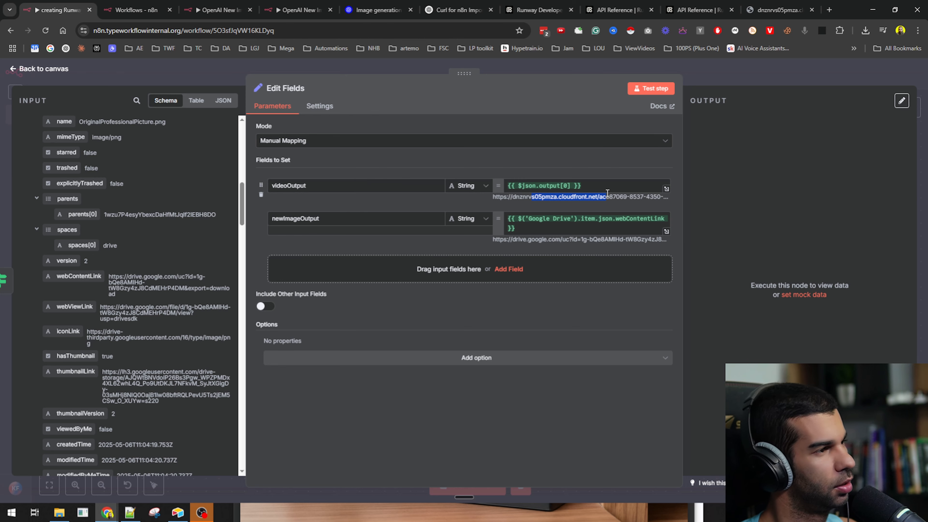
{"action": "left_click", "coordinate": [710, 67]}
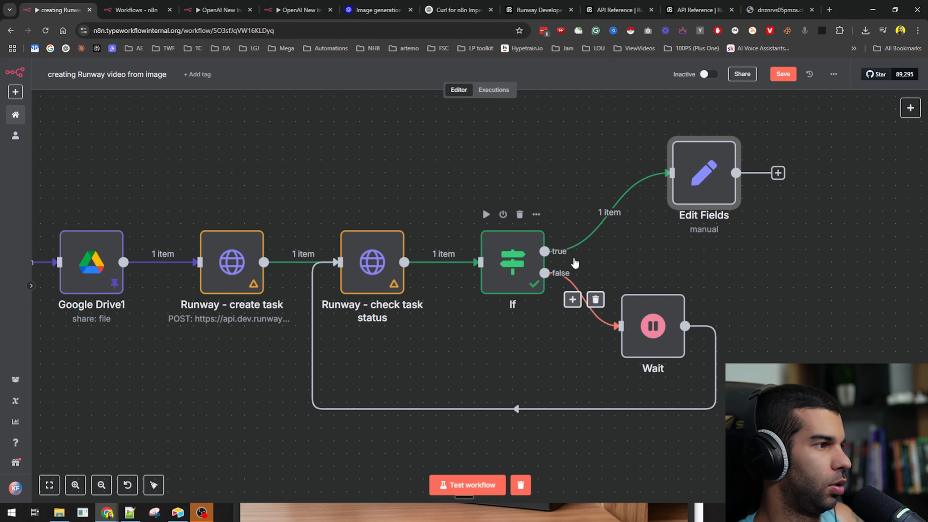
- Save the workflow and move the Edit Fields node up and right
{"action": "scroll", "coordinate": [629, 245], "scroll_direction": "down", "scroll_amount": 2}
{"action": "left_click_drag", "start_coordinate": [738, 271], "coordinate": [413, 336]}
{"action": "key", "text": "ctrl+s"}
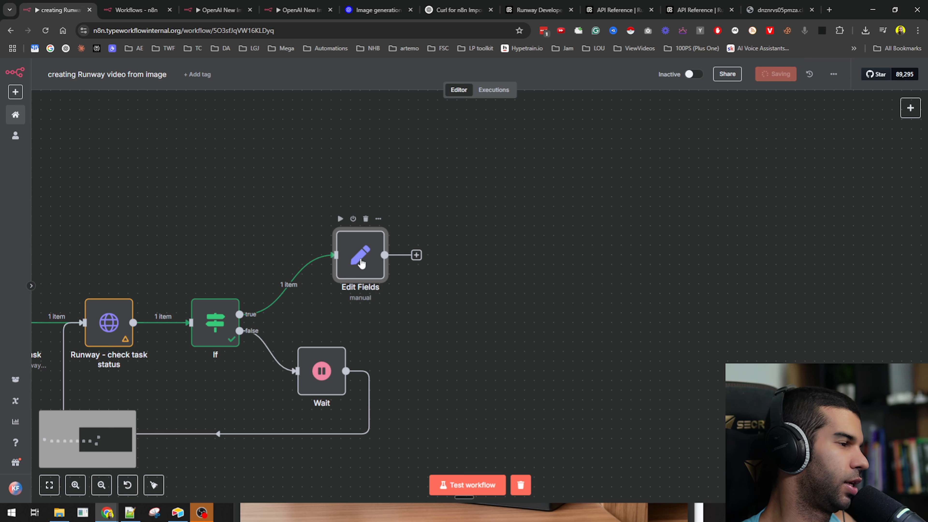
{"action": "left_click_drag", "start_coordinate": [361, 263], "coordinate": [588, 191]}
{"action": "scroll", "coordinate": [578, 315], "scroll_direction": "left", "scroll_amount": 5}
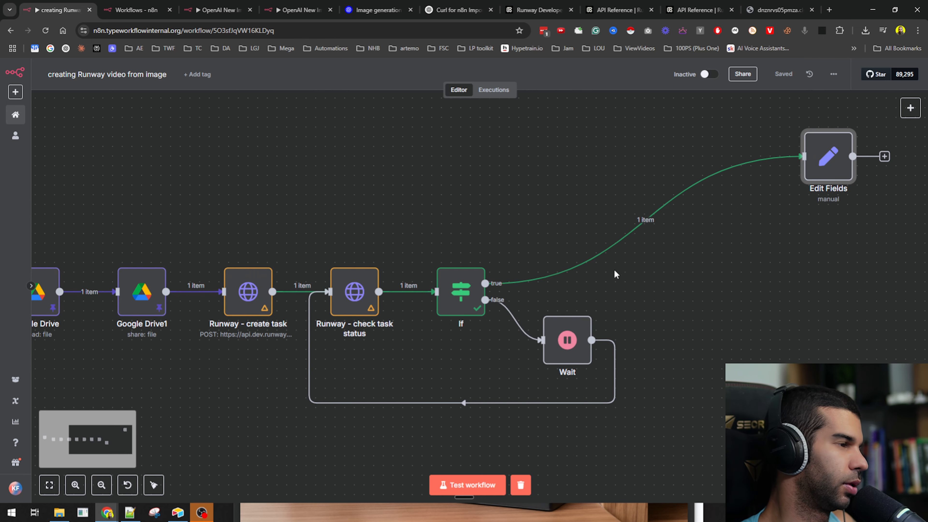
- Add an HTTP Request node on the If true branch and remove its link to Edit Fields
{"action": "mouse_move", "coordinate": [640, 238]}
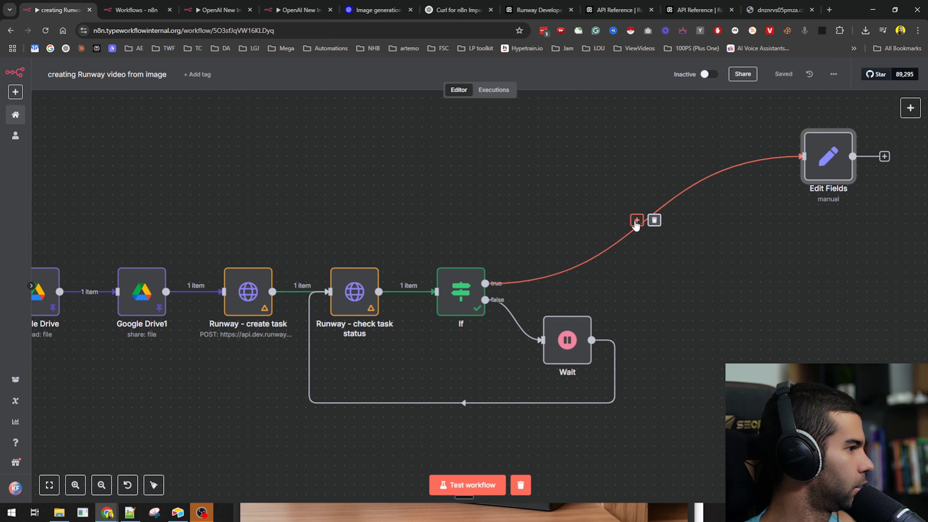
{"action": "left_click", "coordinate": [635, 222]}
{"action": "type", "text": "http"}
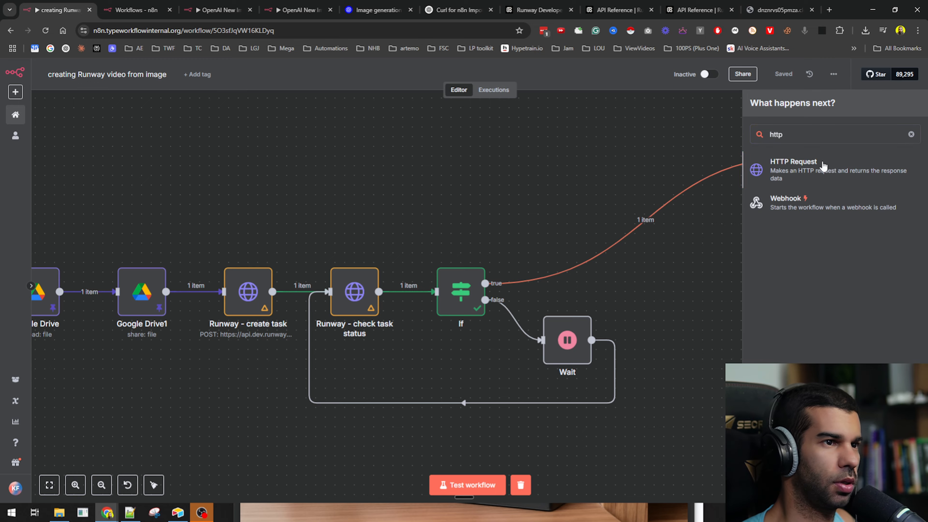
{"action": "left_click", "coordinate": [822, 166]}
{"action": "key", "text": "Escape"}
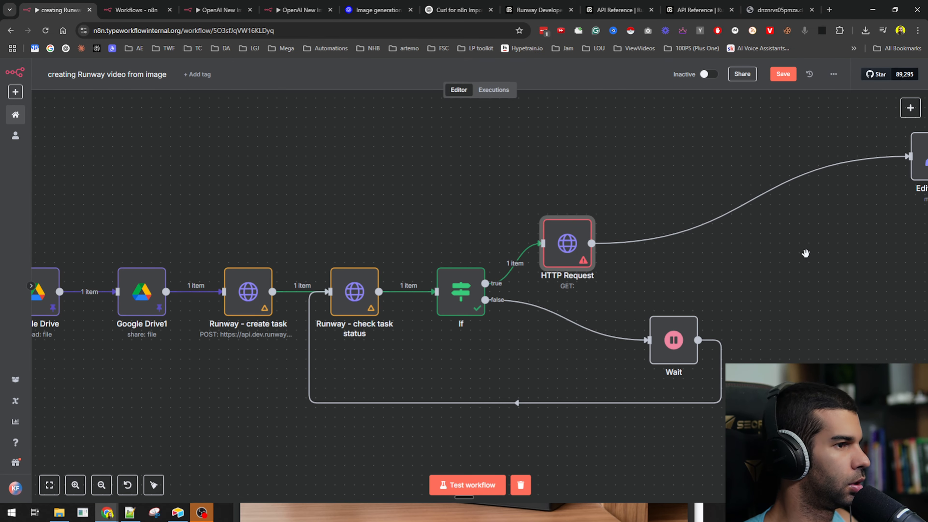
{"action": "left_click_drag", "start_coordinate": [805, 253], "coordinate": [667, 295]}
{"action": "left_click", "coordinate": [621, 241]}
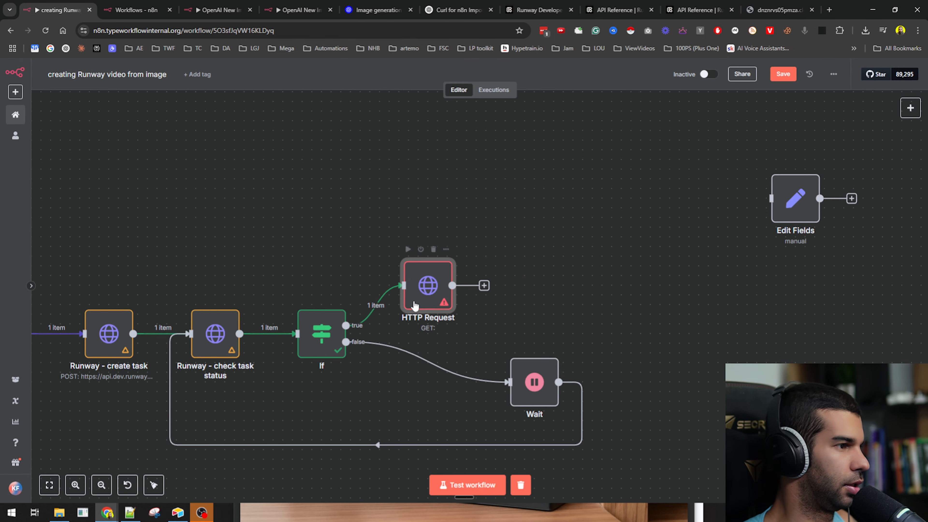
{"action": "left_click_drag", "start_coordinate": [420, 292], "coordinate": [477, 236]}
- Rename the HTTP Request node to 'Download video'
{"action": "key", "text": "F2"}
{"action": "type", "text": "Download"}
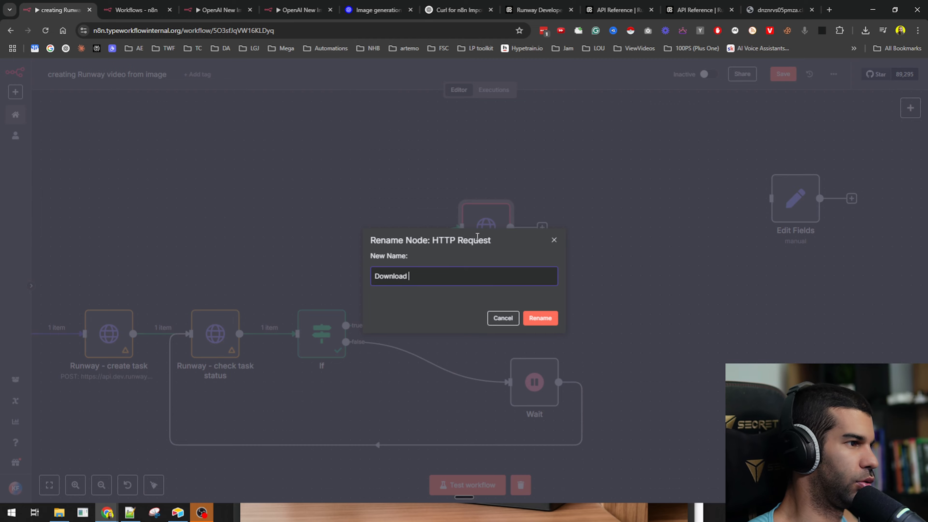
{"action": "type", "text": " video"}
{"action": "key", "text": "Return"}
{"action": "key", "text": "1"}
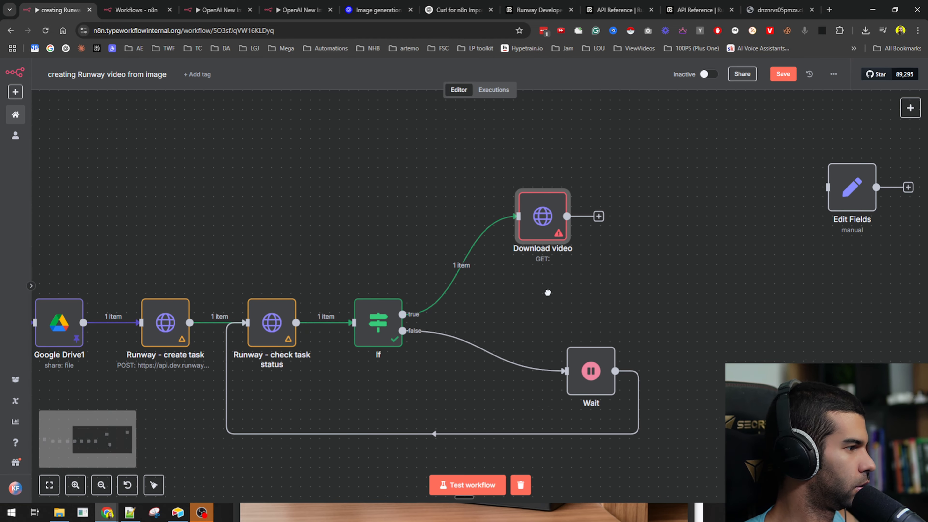
- Set the Download video URL to {{ $json.output[0] }} from the If node
{"action": "double_click", "coordinate": [551, 215]}
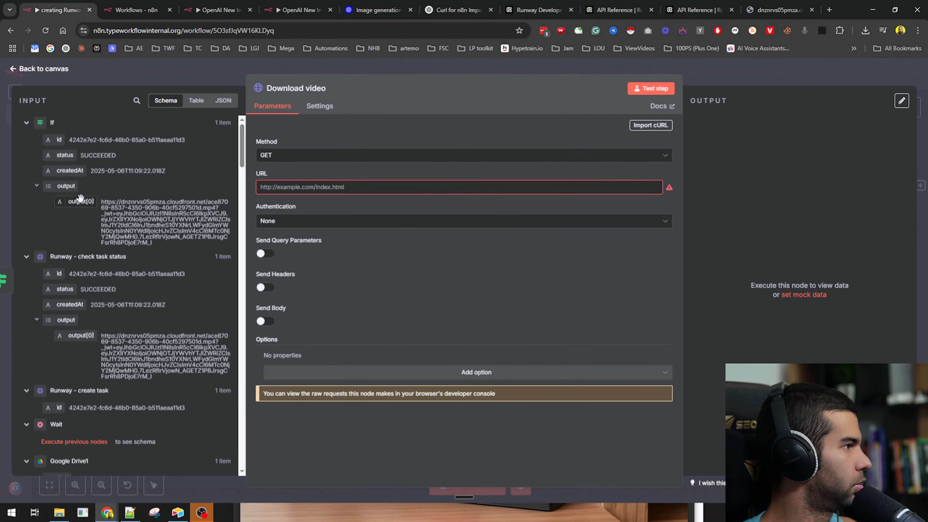
{"action": "left_click_drag", "start_coordinate": [161, 278], "coordinate": [643, 229]}
{"action": "key", "text": "Escape"}
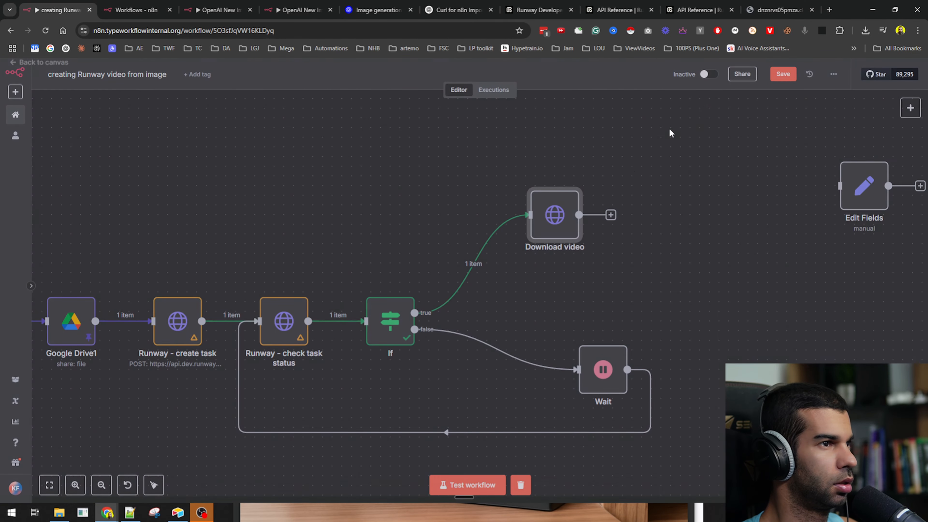
{"action": "double_click", "coordinate": [550, 203]}
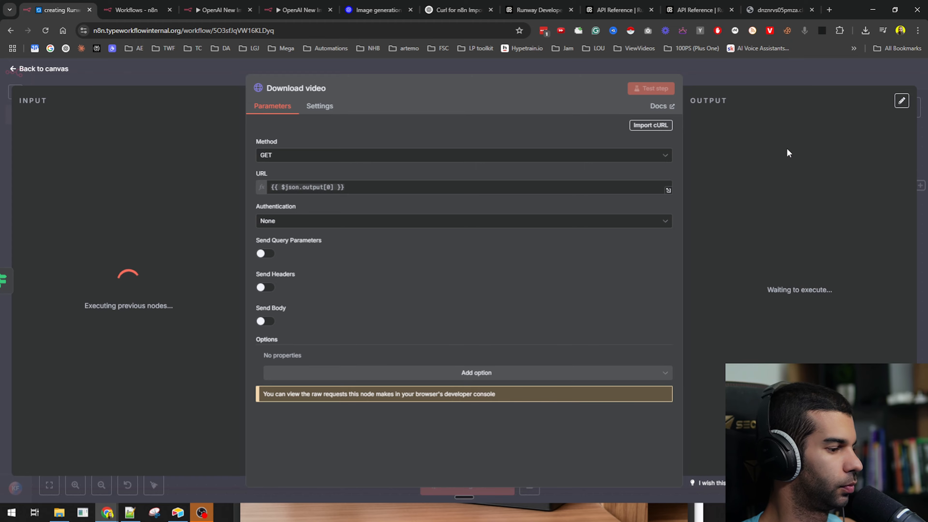
{"action": "left_click", "coordinate": [722, 81]}
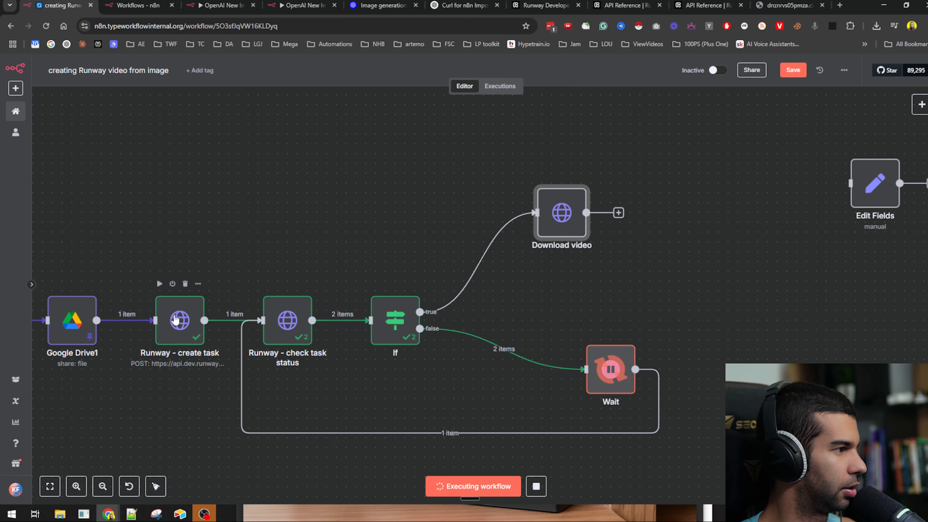
- Extend the create-task promptText to request at least a 180-degree rotation, save, and inspect the If node
{"action": "left_click", "coordinate": [174, 321]}
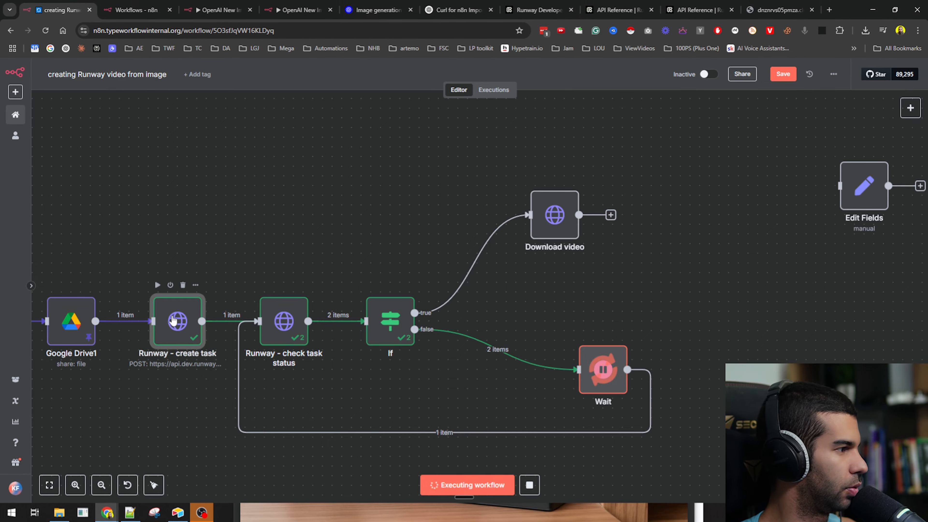
{"action": "double_click", "coordinate": [173, 320]}
{"action": "scroll", "coordinate": [346, 315], "scroll_direction": "down", "scroll_amount": 10}
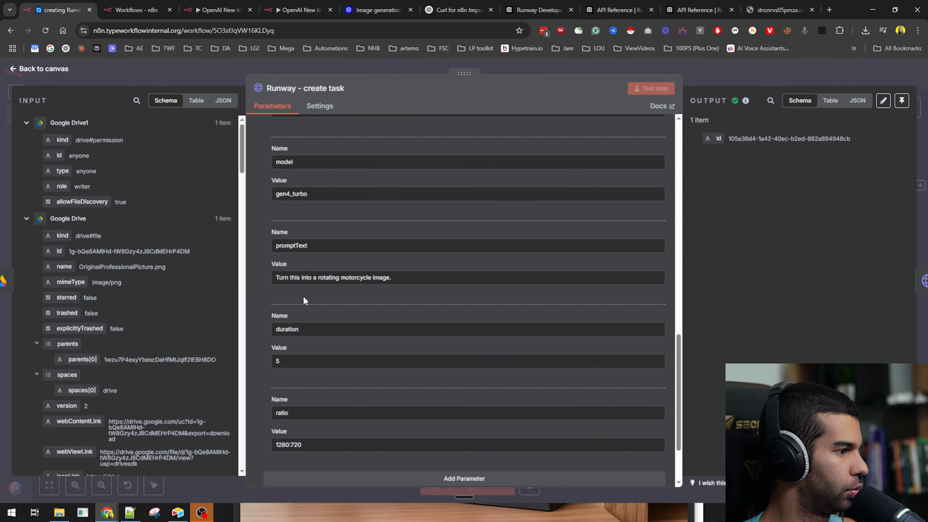
{"action": "scroll", "coordinate": [303, 299], "scroll_direction": "down", "scroll_amount": 2}
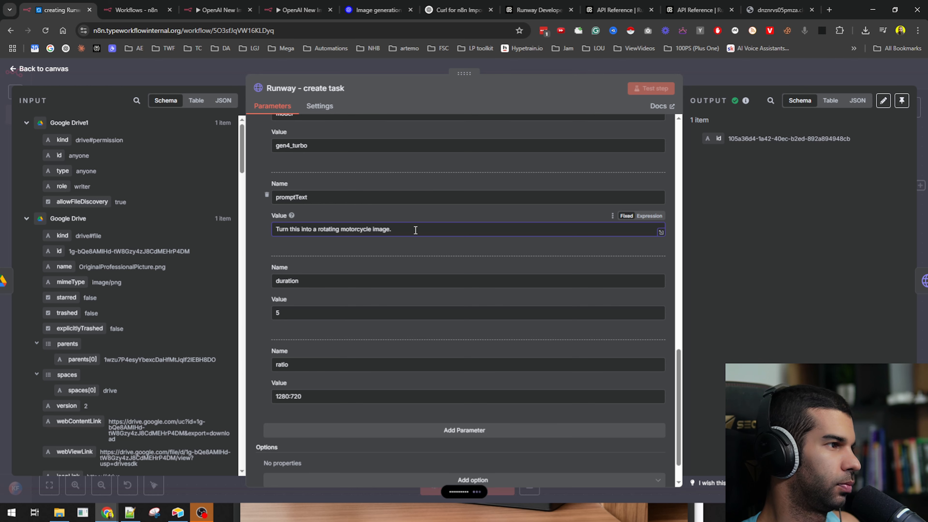
{"action": "left_click", "coordinate": [726, 82]}
{"action": "key", "text": "ctrl+s"}
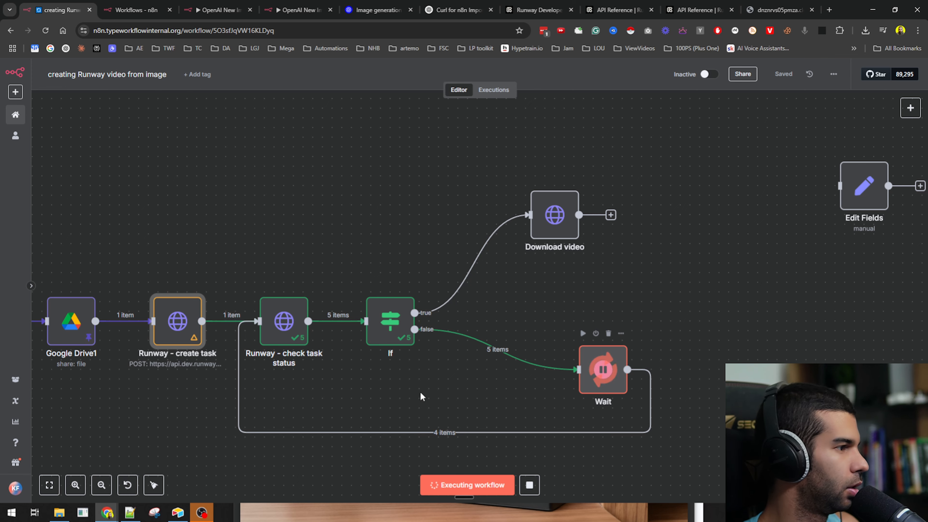
{"action": "double_click", "coordinate": [393, 325]}
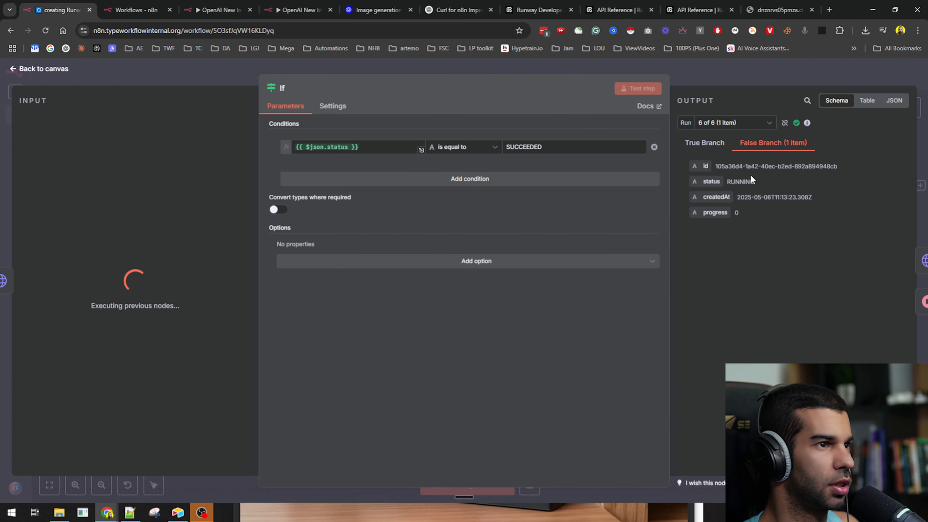
- Review check task status runs 3, 5, 6 and 7 of 7, the last showing SUCCEEDED
{"action": "left_click", "coordinate": [693, 76]}
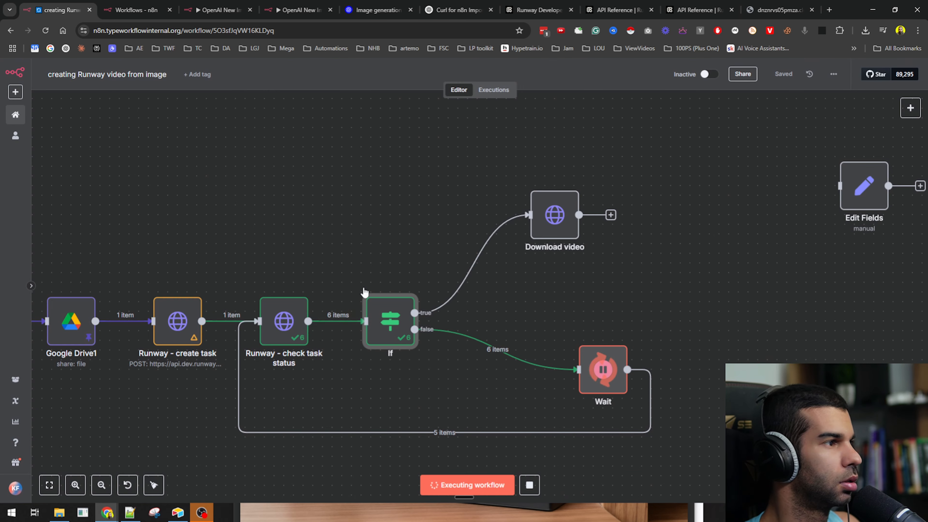
{"action": "left_click", "coordinate": [276, 323]}
{"action": "double_click", "coordinate": [276, 323]}
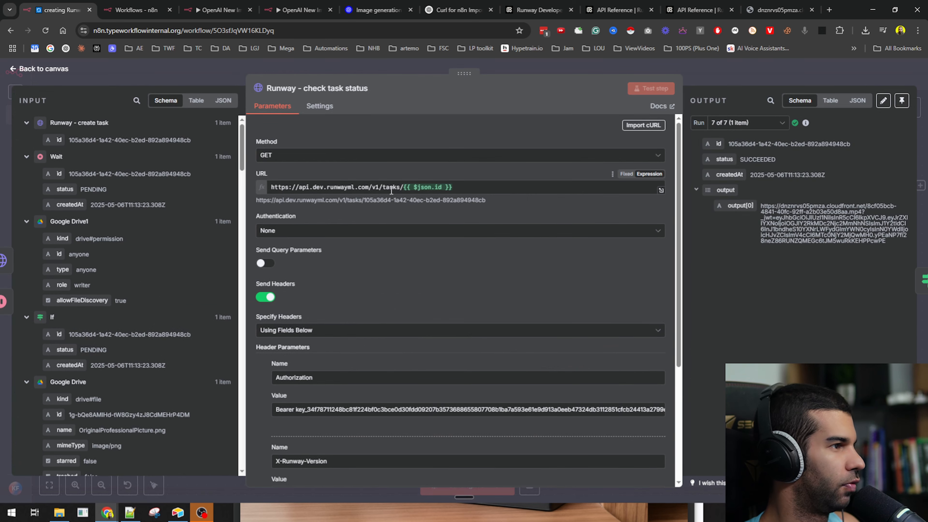
{"action": "left_click", "coordinate": [745, 123]}
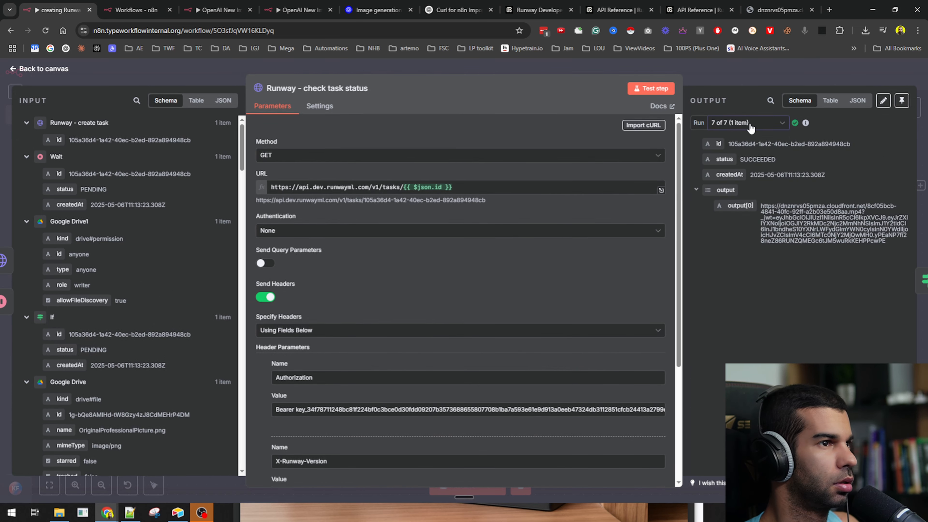
{"action": "left_click", "coordinate": [738, 170]}
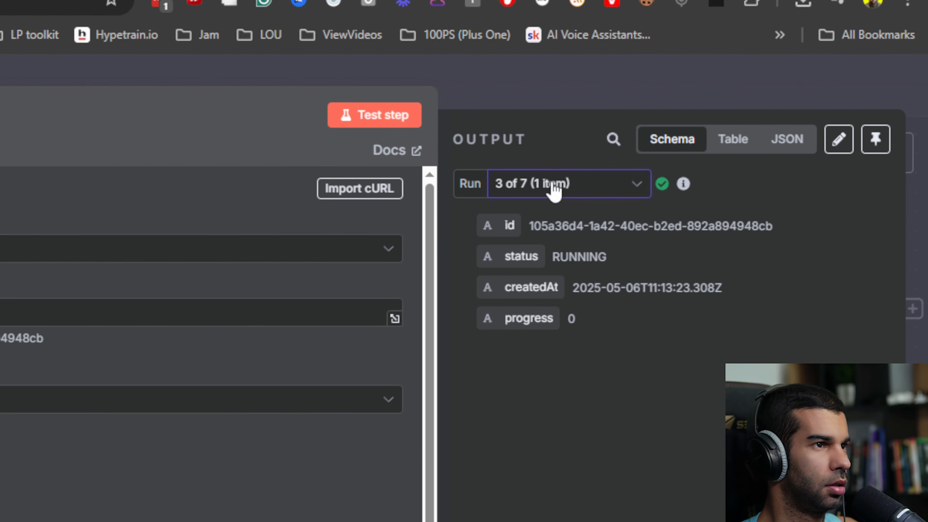
{"action": "left_click", "coordinate": [738, 124]}
{"action": "left_click", "coordinate": [739, 213]}
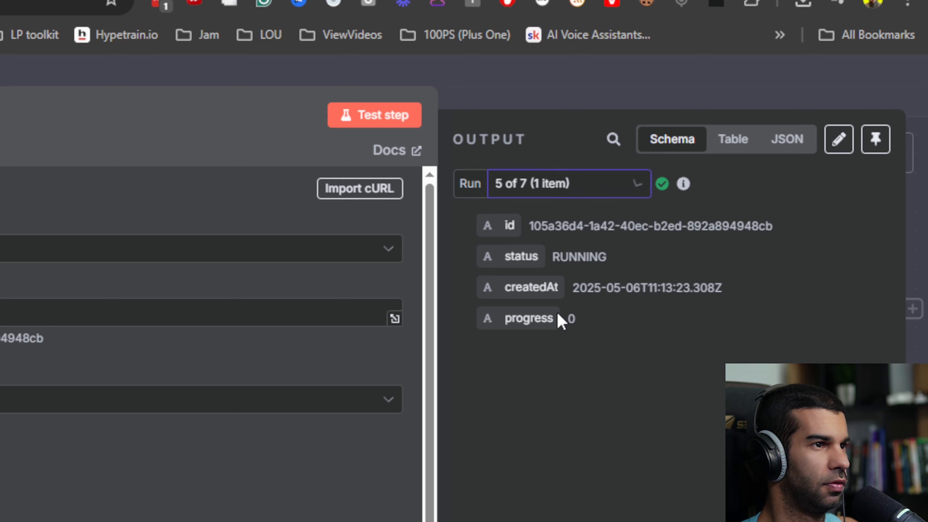
{"action": "left_click", "coordinate": [617, 188]}
{"action": "left_click", "coordinate": [557, 355]}
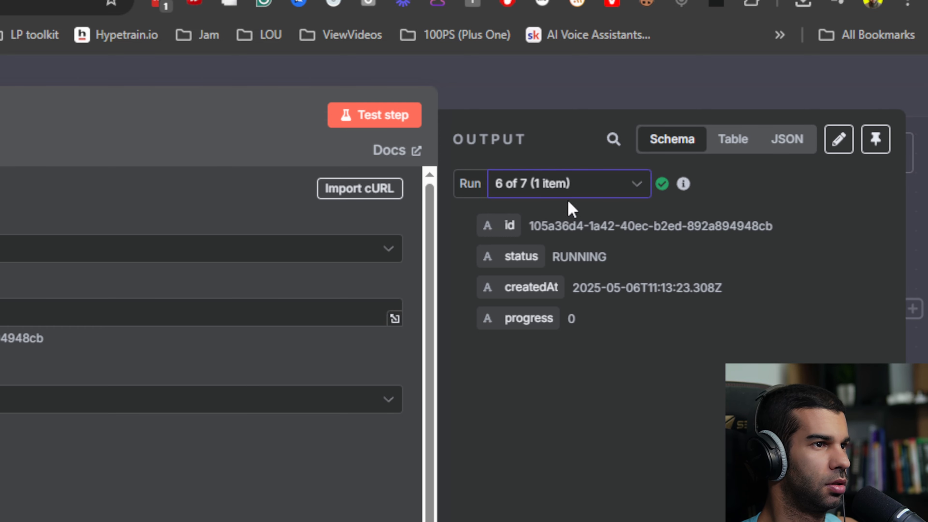
{"action": "left_click", "coordinate": [570, 186]}
{"action": "left_click", "coordinate": [548, 429]}
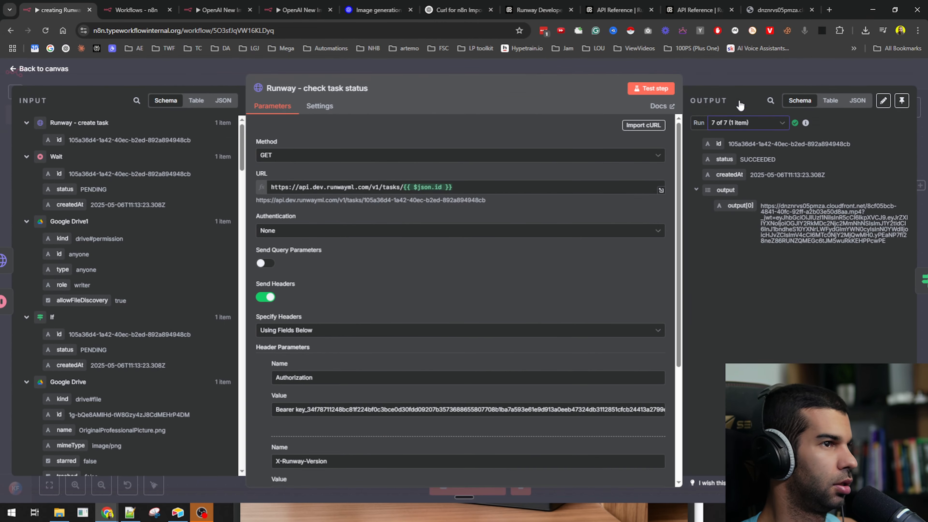
{"action": "left_click", "coordinate": [547, 84]}
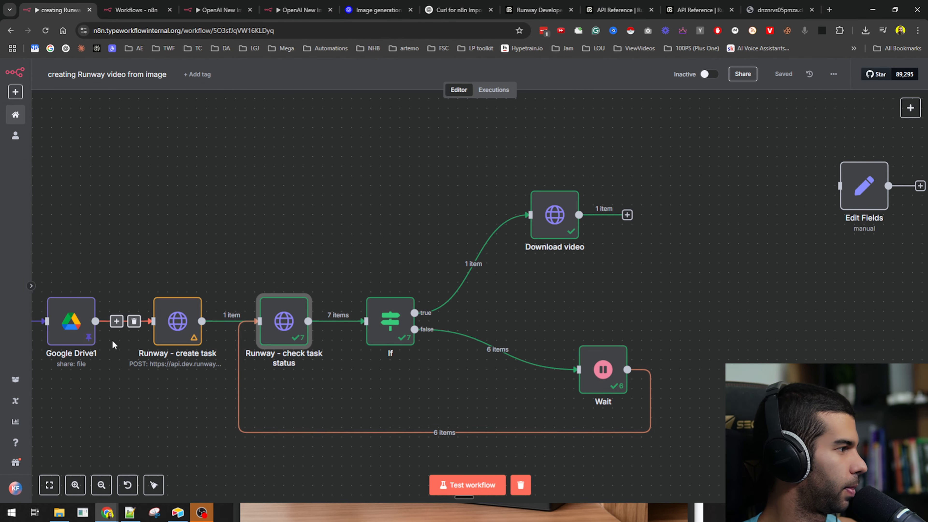
- Pin Runway - create task output and preview Download video's 872 kB motorcycle mp4
{"action": "left_click", "coordinate": [170, 321]}
{"action": "key", "text": "p"}
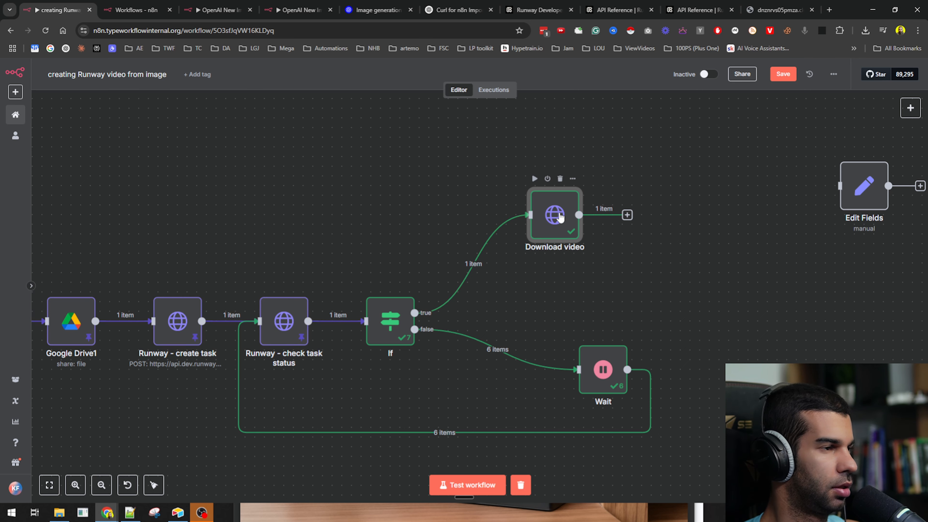
{"action": "double_click", "coordinate": [552, 215]}
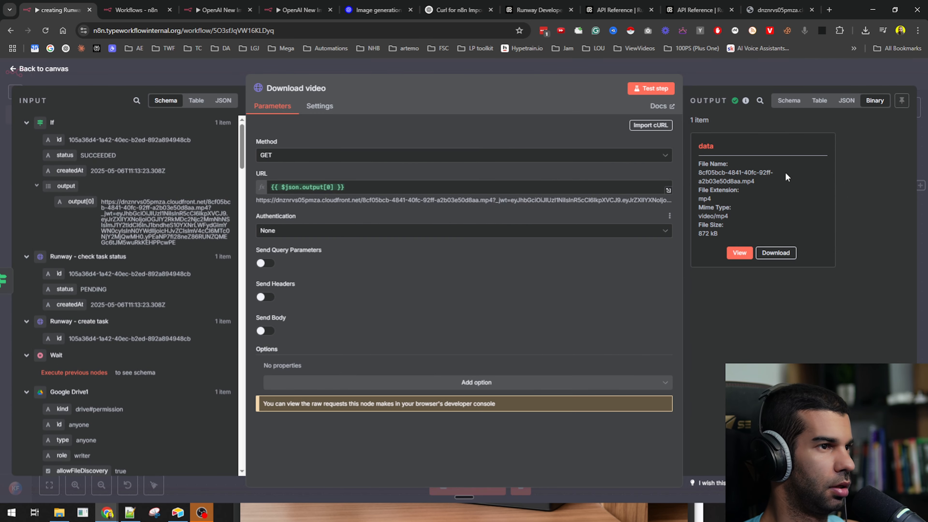
{"action": "left_click", "coordinate": [740, 252]}
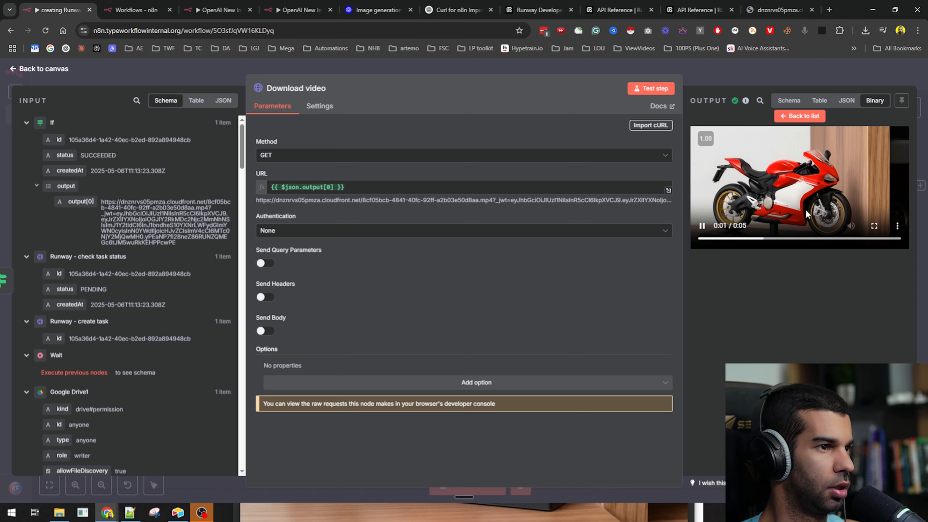
{"action": "left_click", "coordinate": [762, 84]}
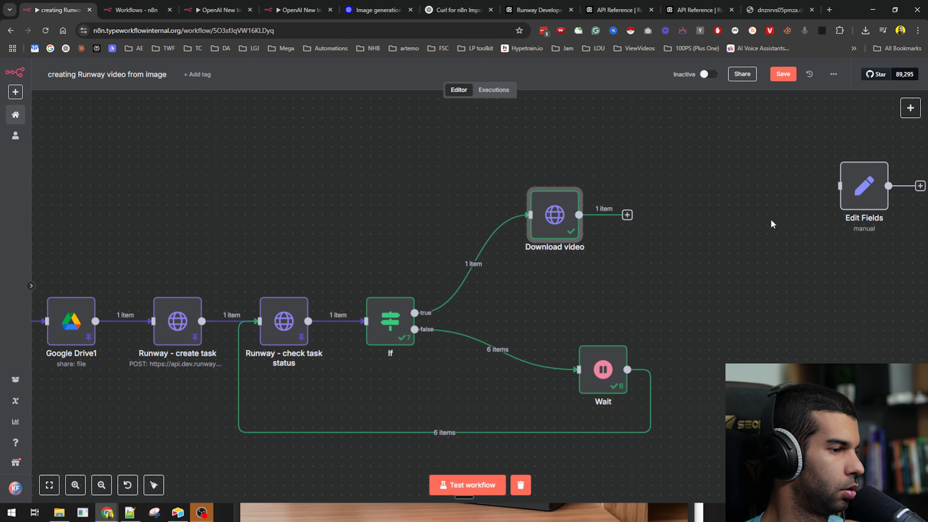
- Duplicate the two Google Drive nodes and connect the copies after Download video
{"action": "scroll", "coordinate": [741, 271], "scroll_direction": "left", "scroll_amount": 5}
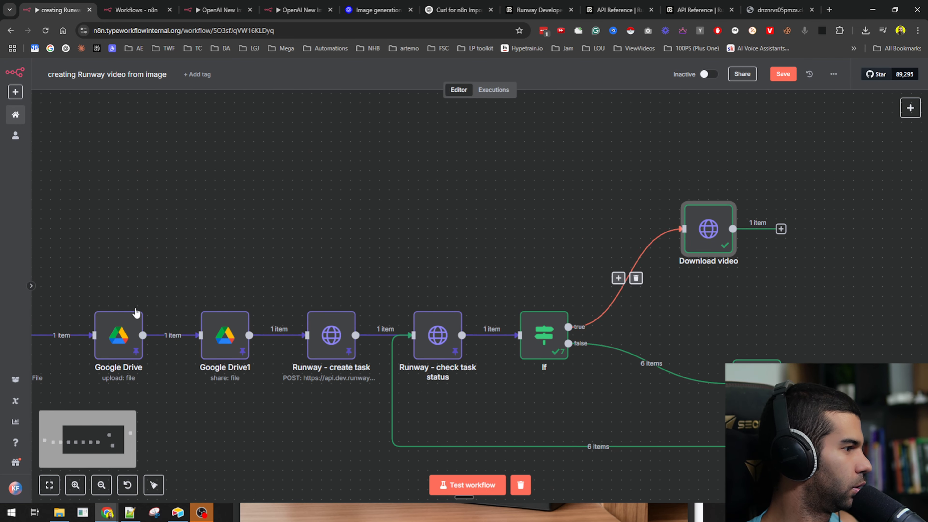
{"action": "left_click_drag", "start_coordinate": [121, 317], "coordinate": [255, 400]}
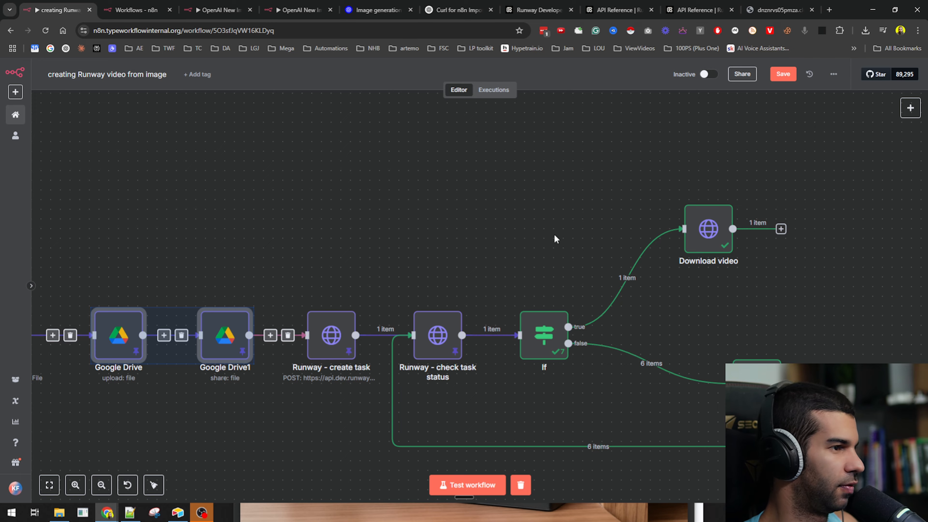
{"action": "left_click_drag", "start_coordinate": [555, 240], "coordinate": [533, 257]}
{"action": "key", "text": "ctrl+c"}
{"action": "key", "text": "ctrl+v"}
{"action": "left_click", "coordinate": [580, 257]}
{"action": "left_click", "coordinate": [586, 254]}
- Unpin the Google Drive2 and Google Drive3 copies and open Google Drive2's upload settings
{"action": "left_click", "coordinate": [612, 304]}
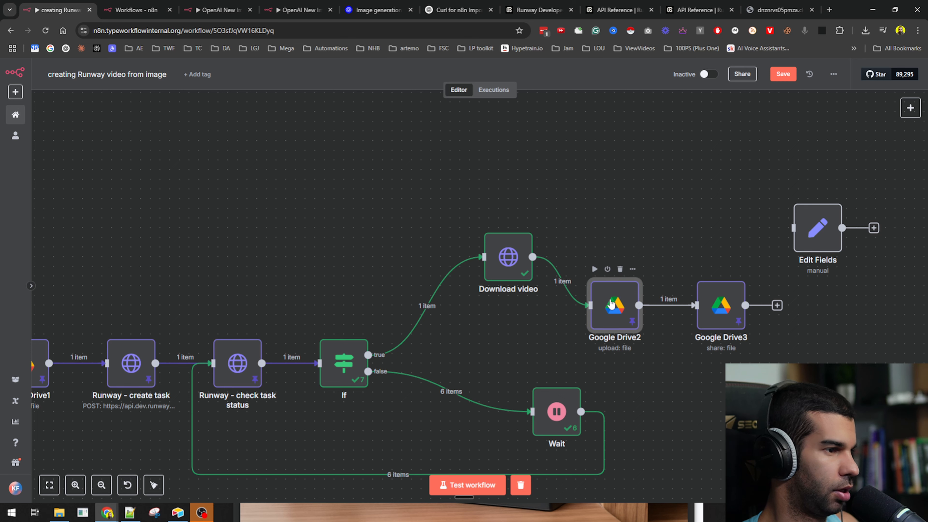
{"action": "key", "text": "p"}
{"action": "left_click", "coordinate": [721, 297]}
{"action": "key", "text": "p"}
{"action": "left_click", "coordinate": [612, 308]}
{"action": "double_click", "coordinate": [612, 308]}
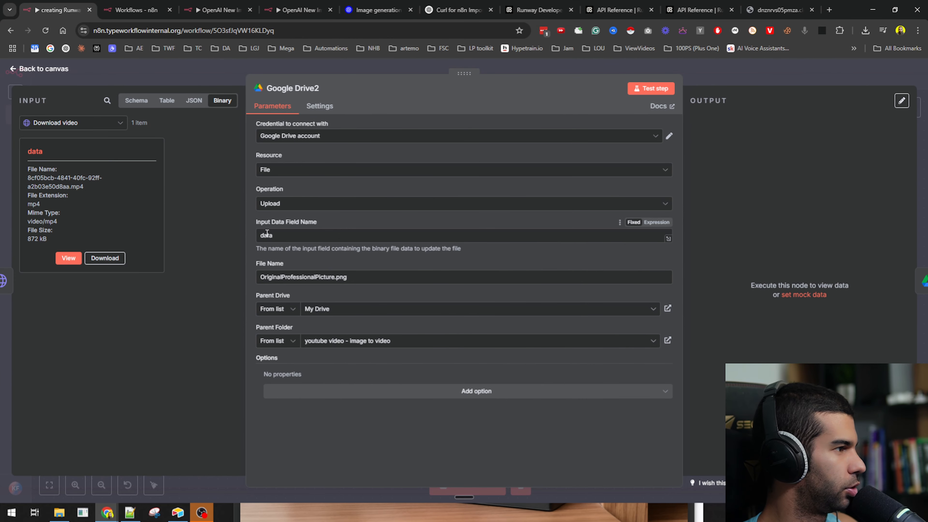
- Switch File Name to an expression and clear the old OriginalProfessionalPicture.png name
{"action": "double_click", "coordinate": [282, 279]}
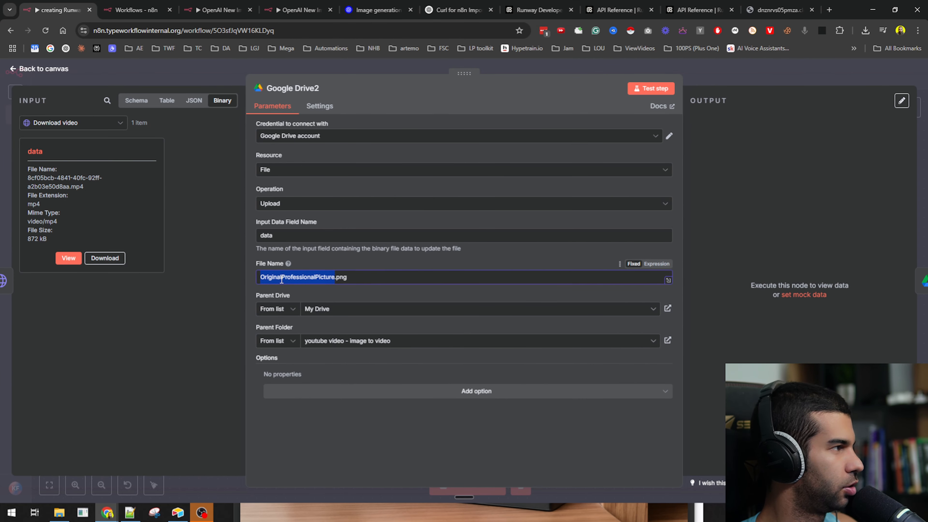
{"action": "left_click_drag", "start_coordinate": [28, 178], "coordinate": [84, 186]}
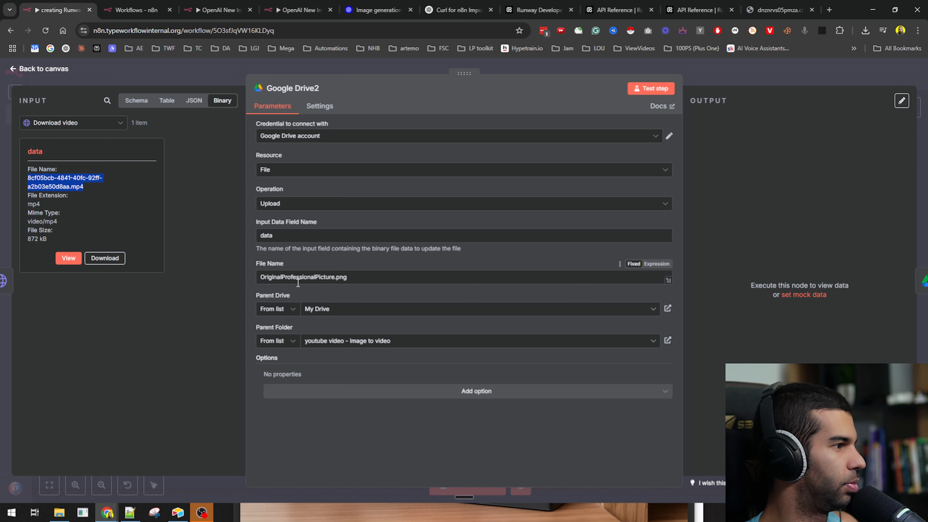
{"action": "left_click", "coordinate": [656, 264]}
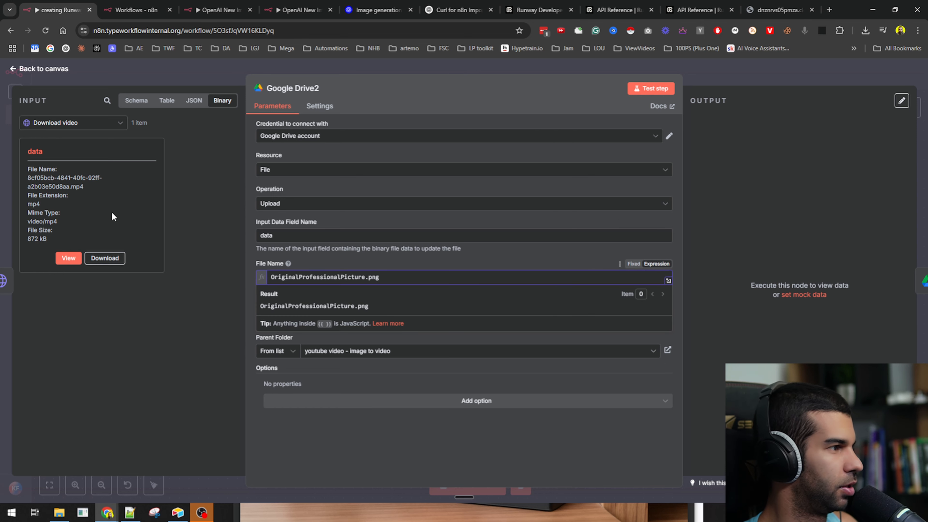
{"action": "key", "text": "ctrl+a"}
{"action": "key", "text": "BackSpace"}
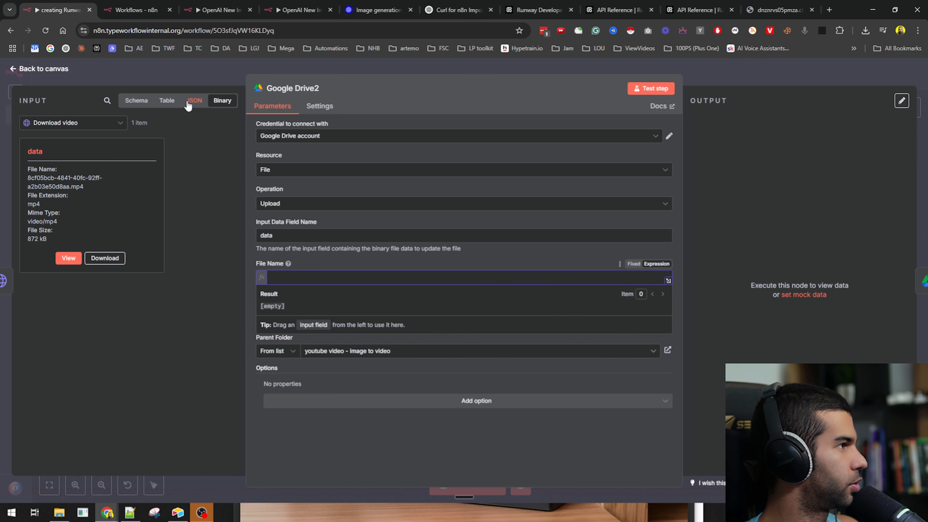
{"action": "left_click", "coordinate": [188, 103]}
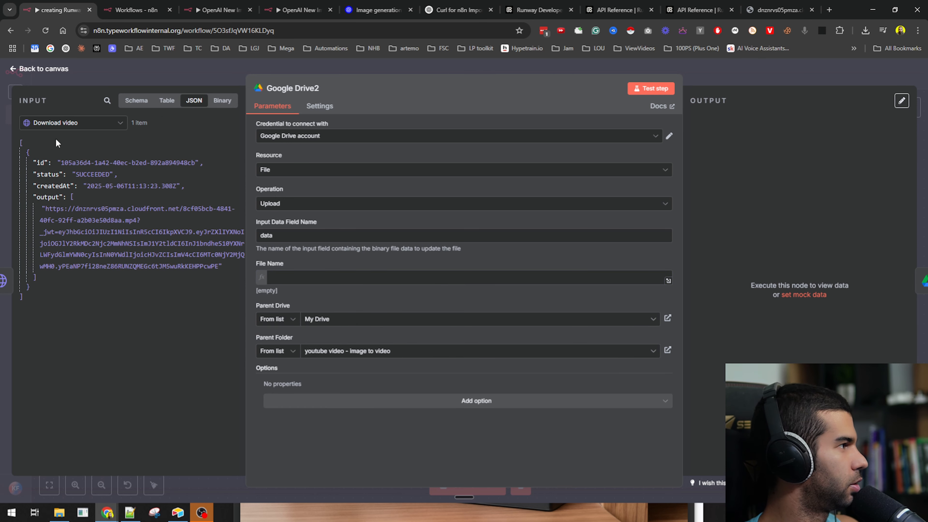
{"action": "left_click", "coordinate": [224, 103]}
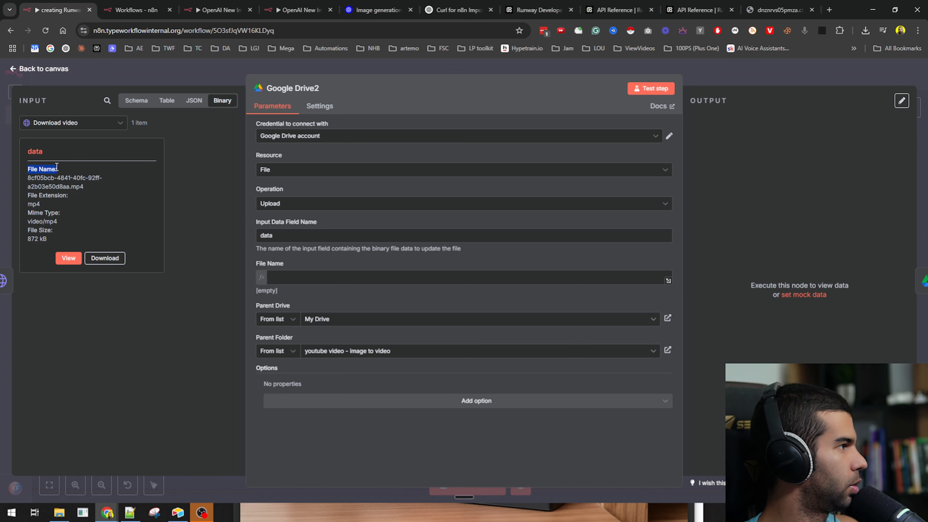
{"action": "left_click_drag", "start_coordinate": [286, 242], "coordinate": [315, 273]}
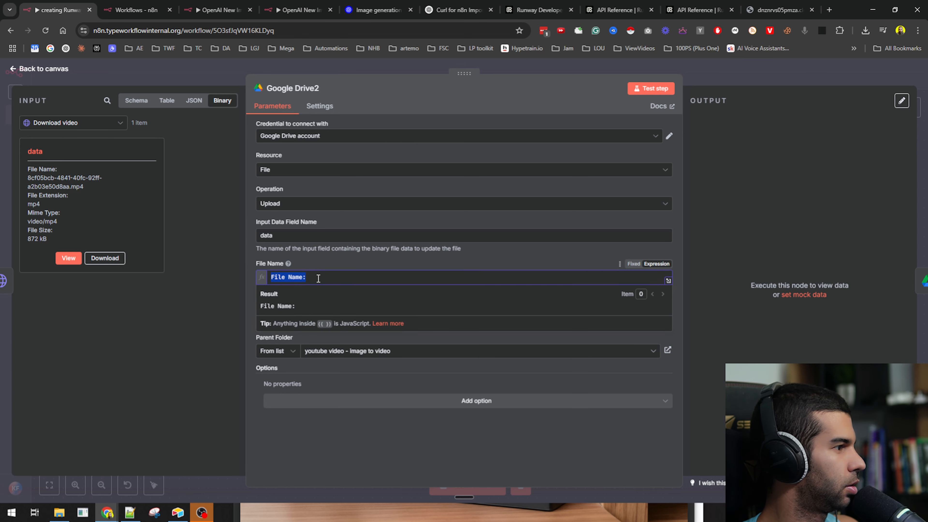
{"action": "key", "text": "BackSpace"}
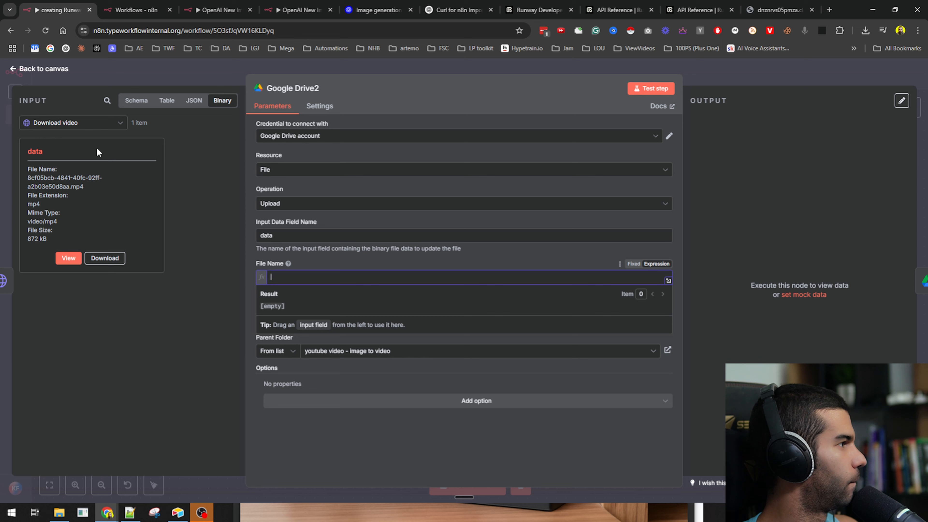
{"action": "left_click", "coordinate": [193, 100]}
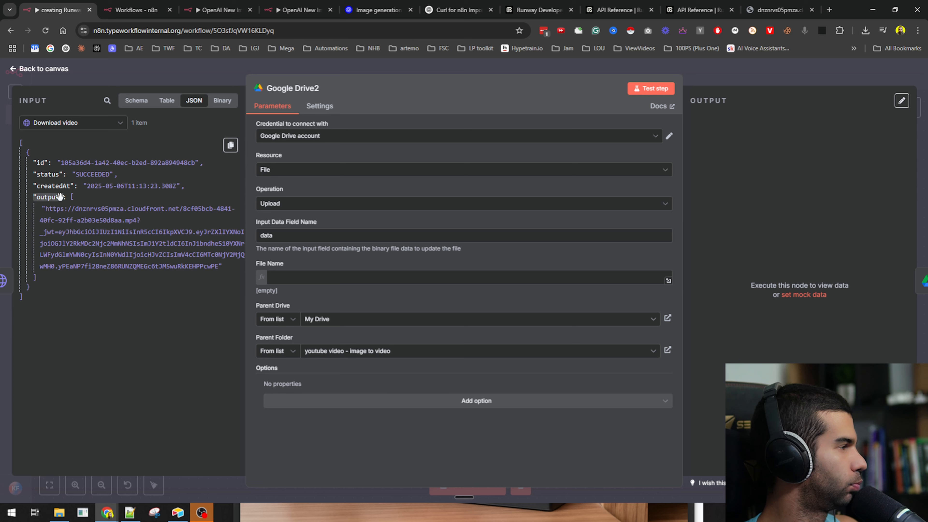
- Enter NewVideoOutput.mp4 as the upload file name and return to the canvas
{"action": "left_click", "coordinate": [277, 277]}
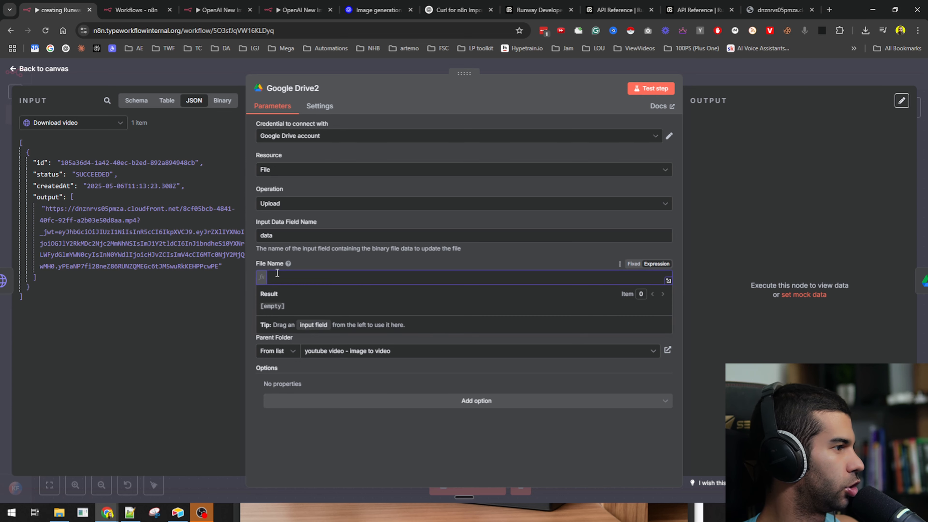
{"action": "type", "text": "NewVi"}
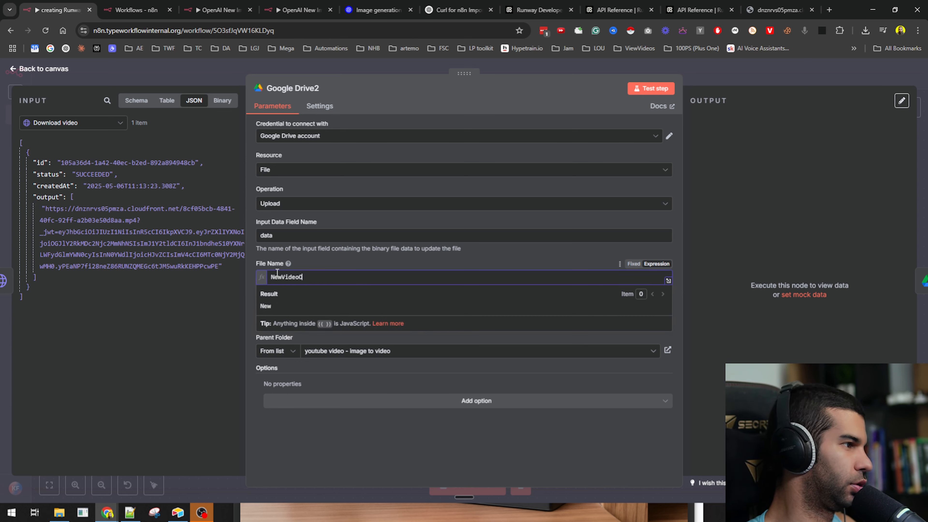
{"action": "type", "text": "deoOutput.mp4"}
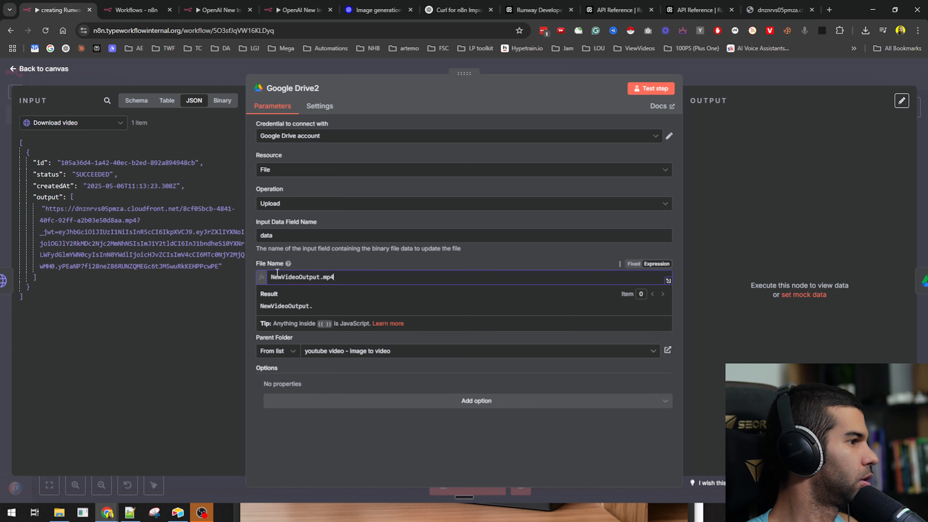
{"action": "left_click", "coordinate": [222, 100]}
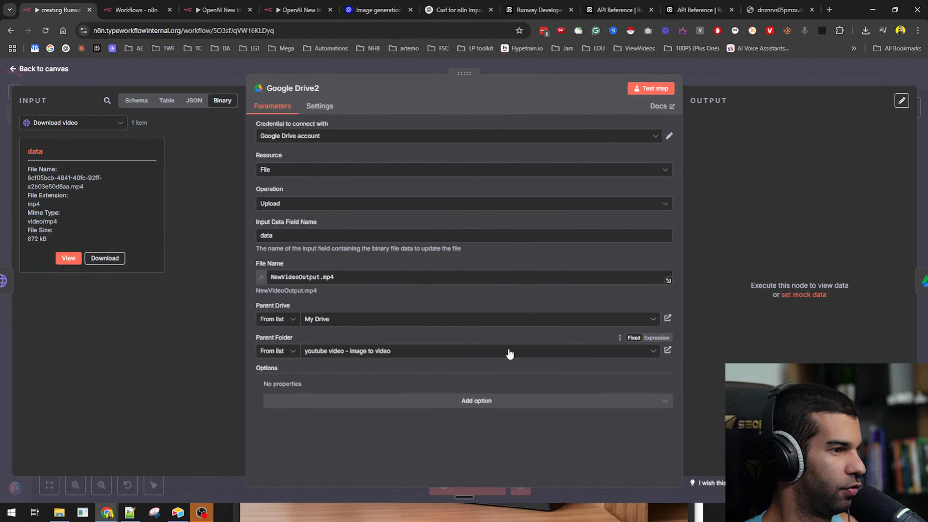
{"action": "left_click", "coordinate": [688, 80]}
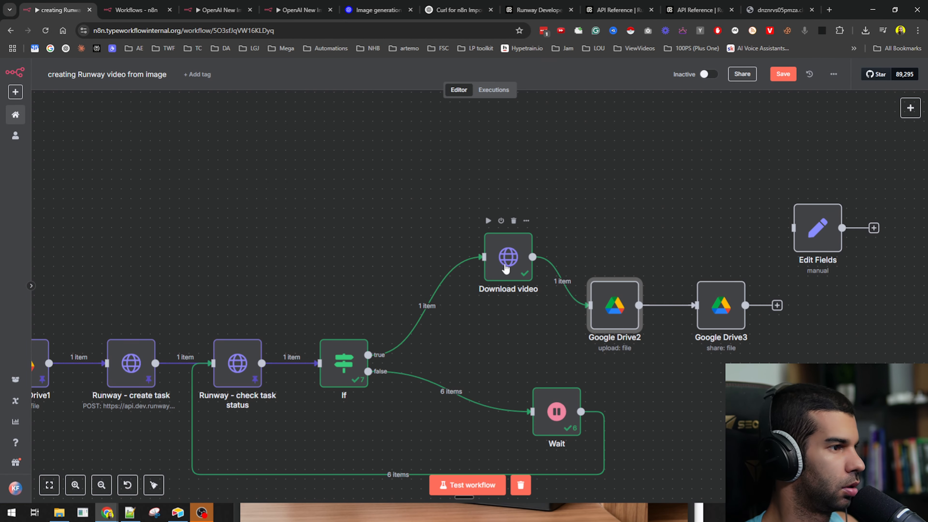
- Open the Google Drive2 upload node after Download video and start a test run
{"action": "left_click", "coordinate": [506, 269]}
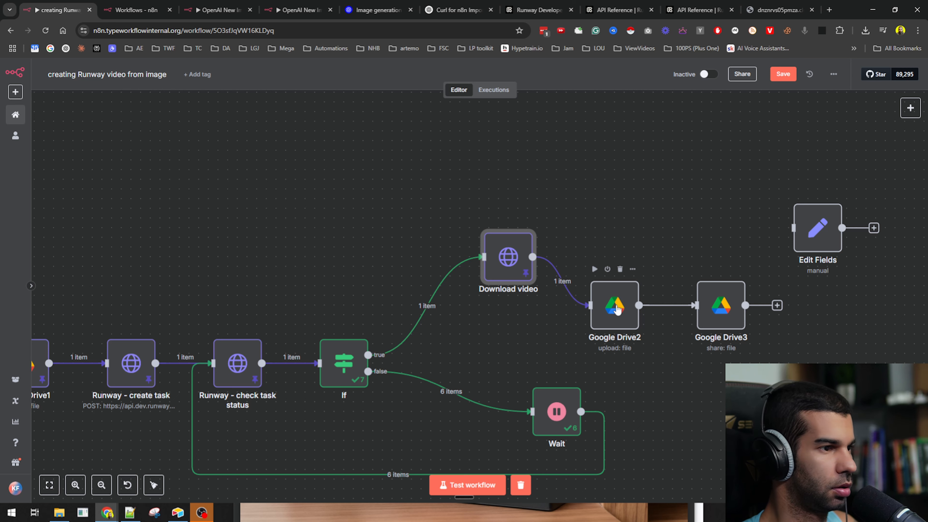
{"action": "left_click", "coordinate": [617, 310]}
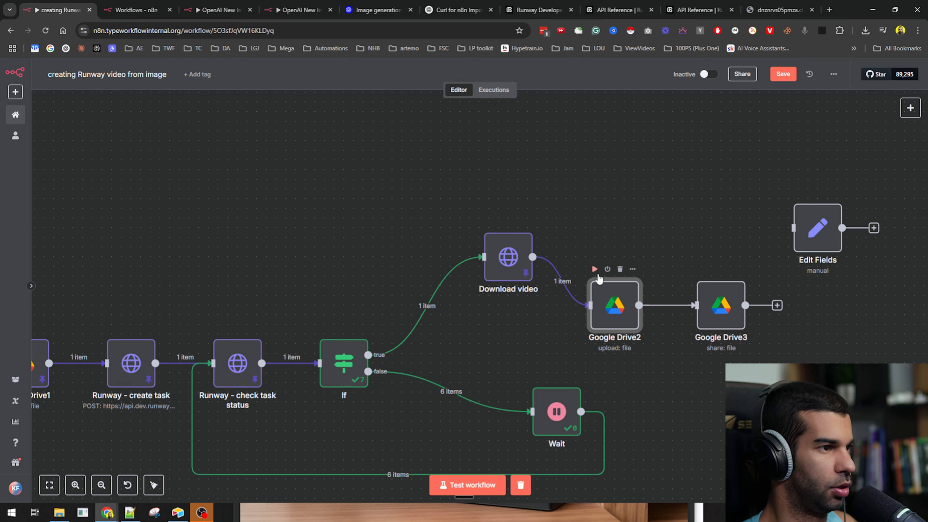
{"action": "double_click", "coordinate": [606, 300]}
{"action": "left_click", "coordinate": [638, 91]}
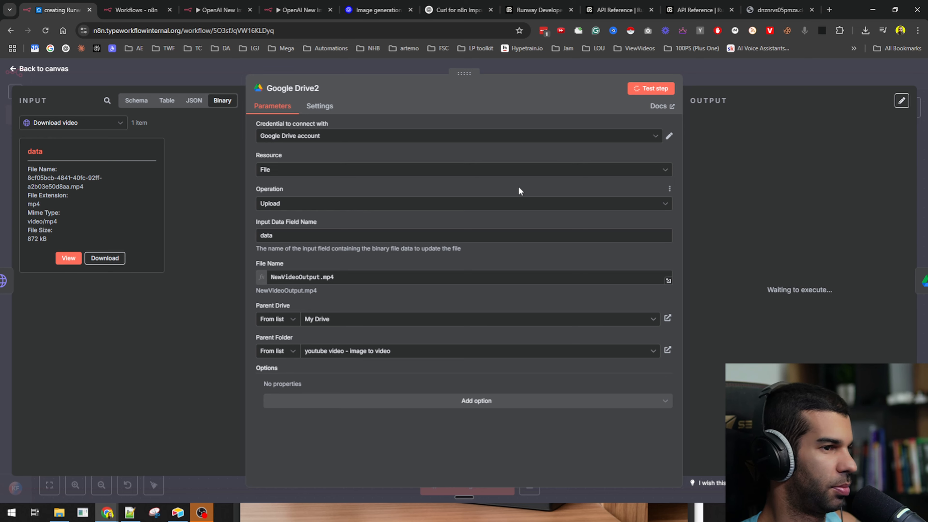
- Switch between the Google Drive and n8n windows while the upload test runs
{"action": "key", "text": "alt+Tab"}
{"action": "key", "text": "alt+Tab"}
{"action": "key", "text": "alt+Tab"}
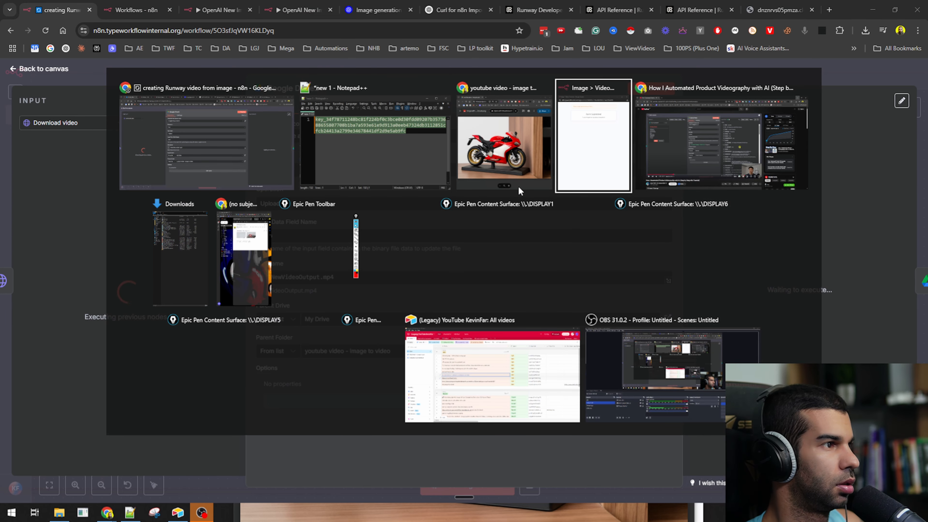
{"action": "left_click", "coordinate": [226, 166]}
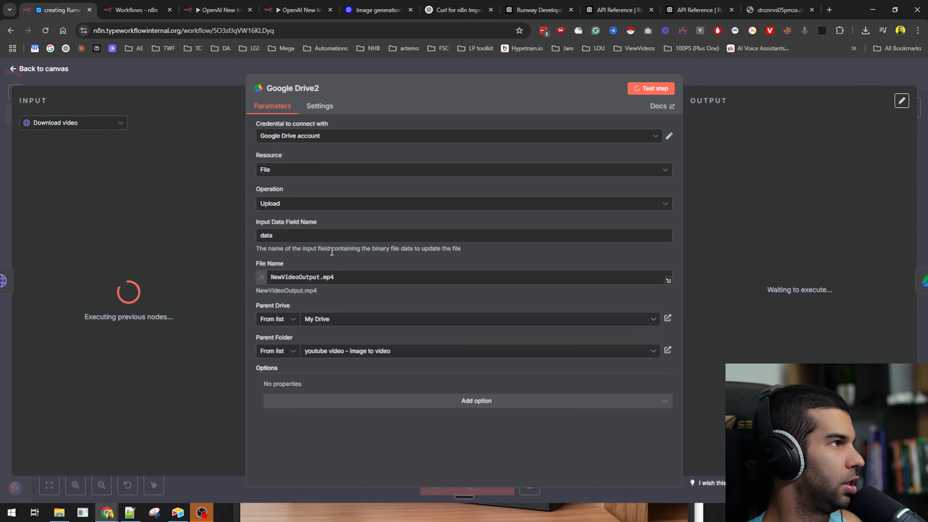
{"action": "key", "text": "alt+Tab"}
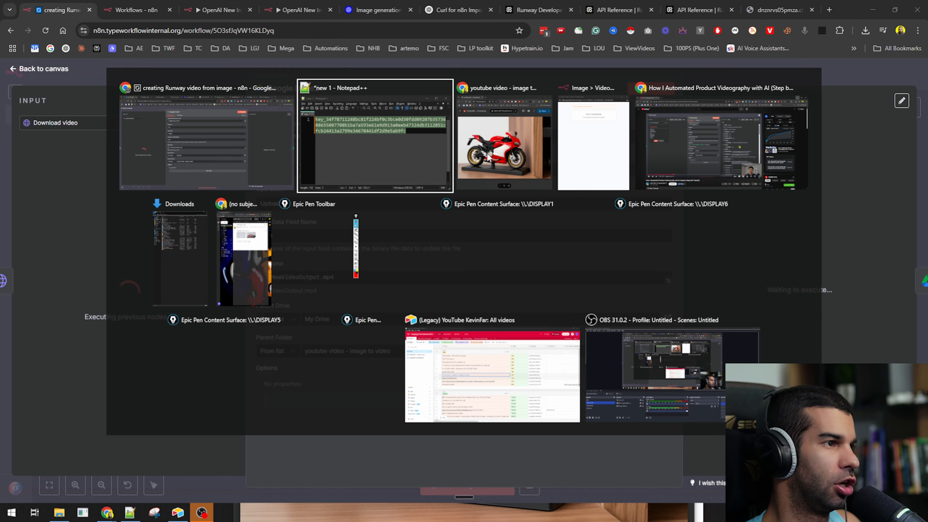
{"action": "left_click", "coordinate": [222, 147]}
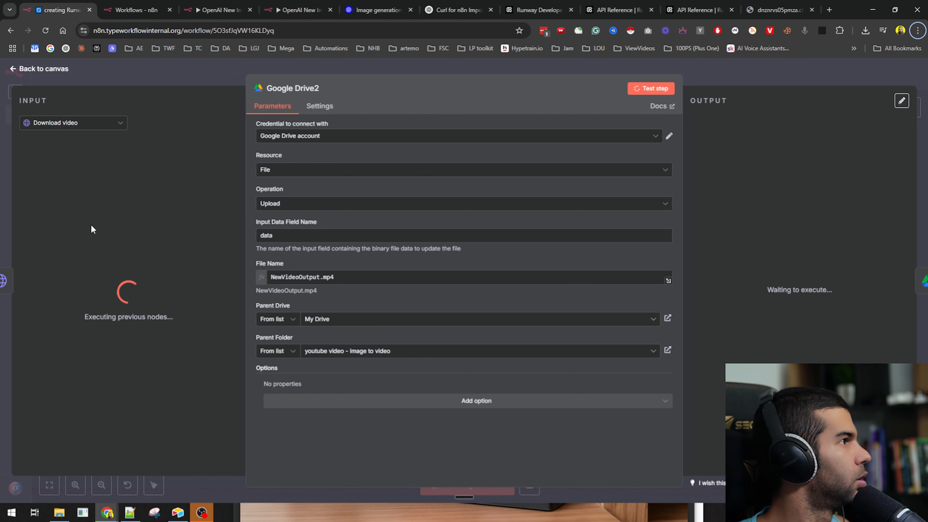
{"action": "key", "text": "alt+Tab"}
{"action": "key", "text": "alt+Tab"}
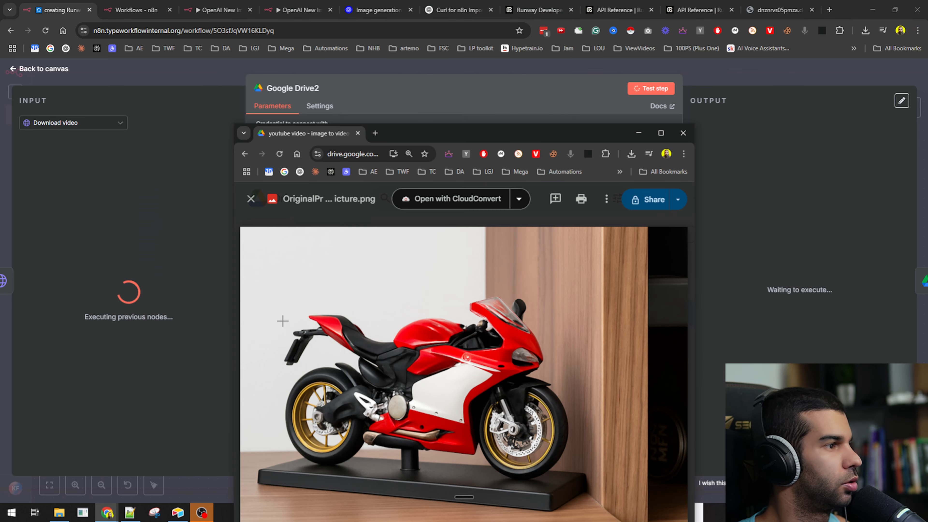
- Close the OriginalProfessionalPicture.png preview in Drive, then go back to the n8n canvas
{"action": "key", "text": "Escape"}
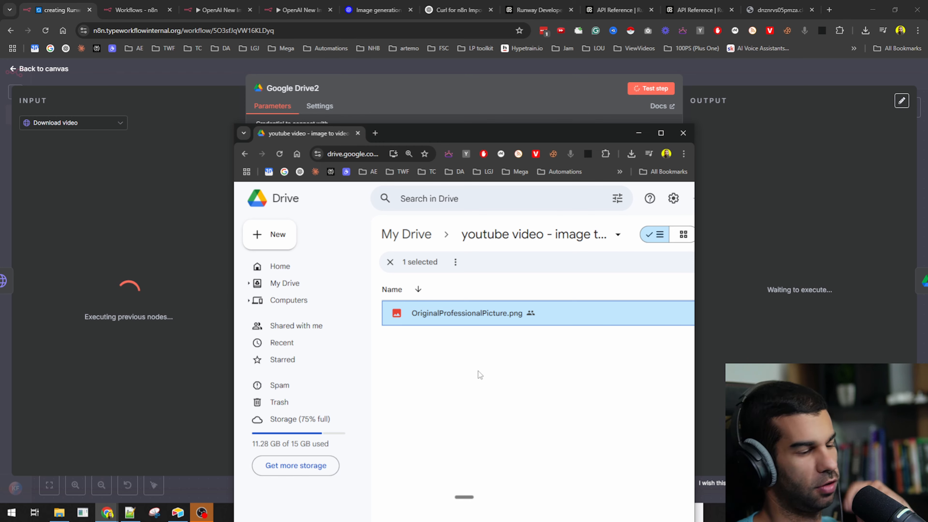
{"action": "left_click", "coordinate": [749, 73]}
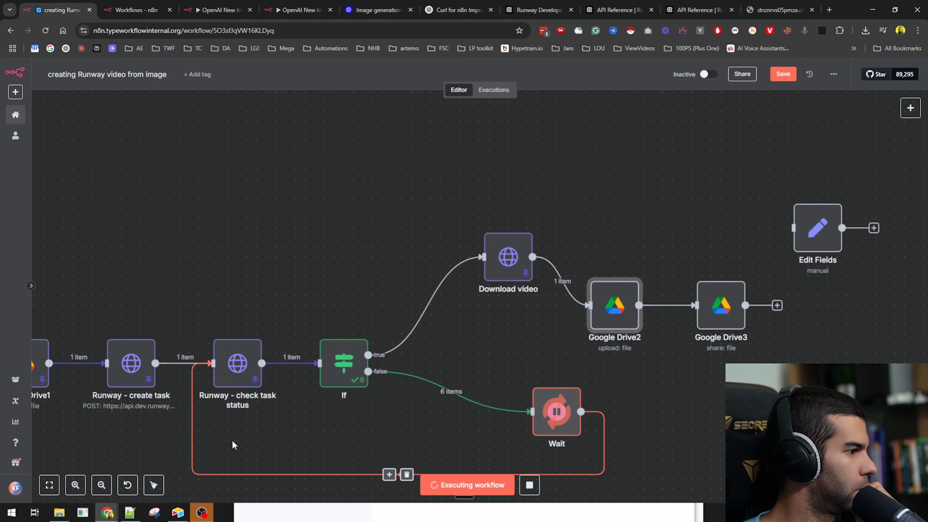
{"action": "left_click_drag", "start_coordinate": [304, 249], "coordinate": [309, 225]}
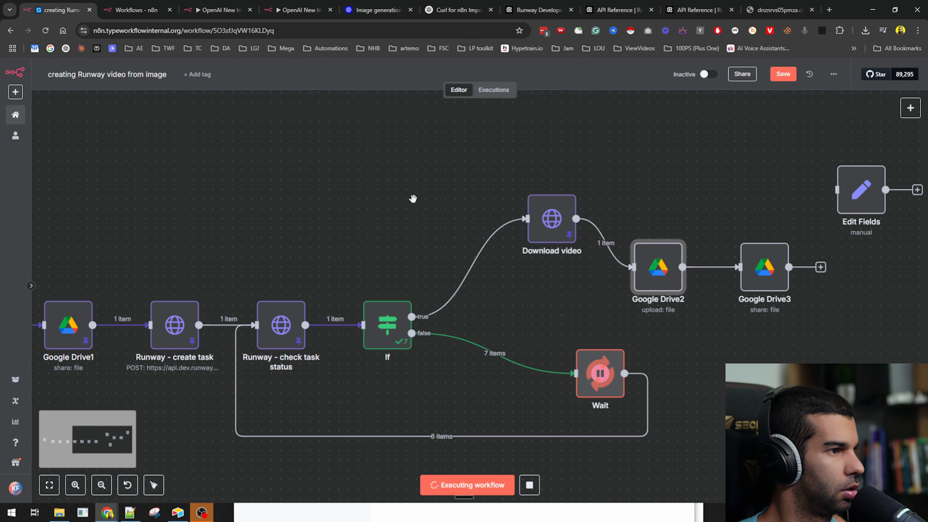
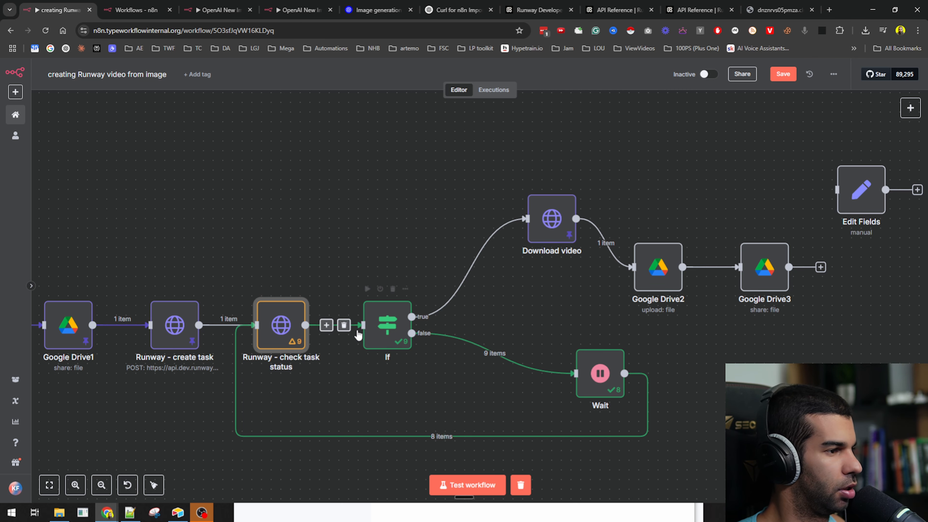
- Run the full workflow test from Download video, which stops at Google Drive2's missing binary 'data' error
{"action": "left_click", "coordinate": [550, 225]}
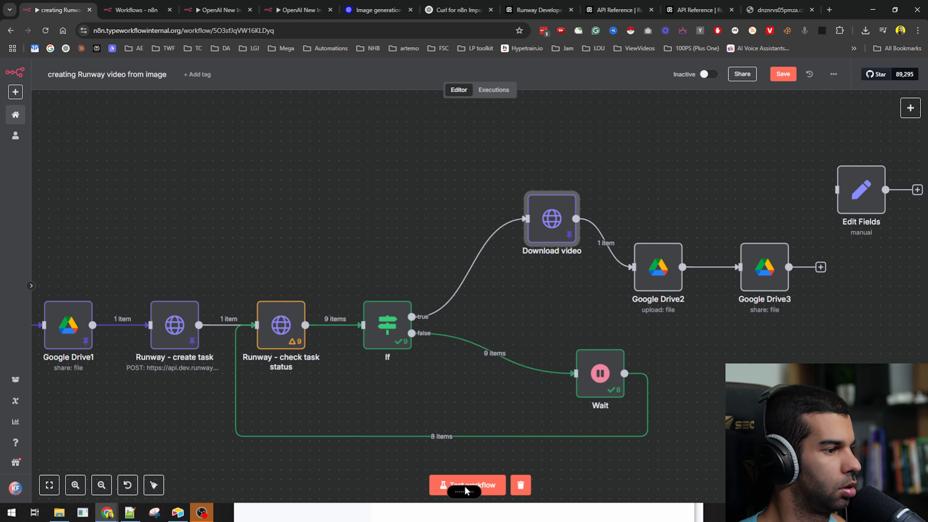
{"action": "left_click", "coordinate": [465, 492]}
{"action": "left_click", "coordinate": [493, 485]}
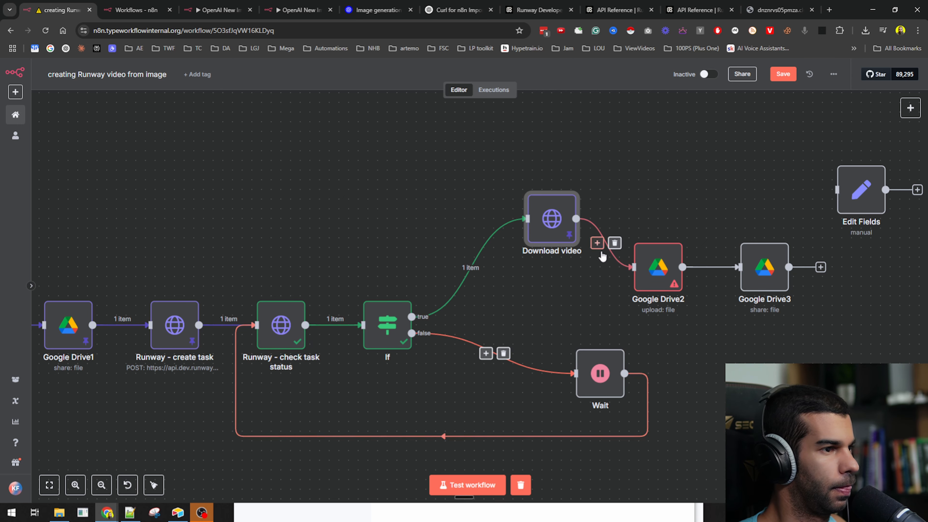
{"action": "scroll", "coordinate": [475, 220], "scroll_direction": "right", "scroll_amount": 5}
- Inspect Google Drive2's missing binary 'data' error, then close its settings
{"action": "double_click", "coordinate": [474, 222]}
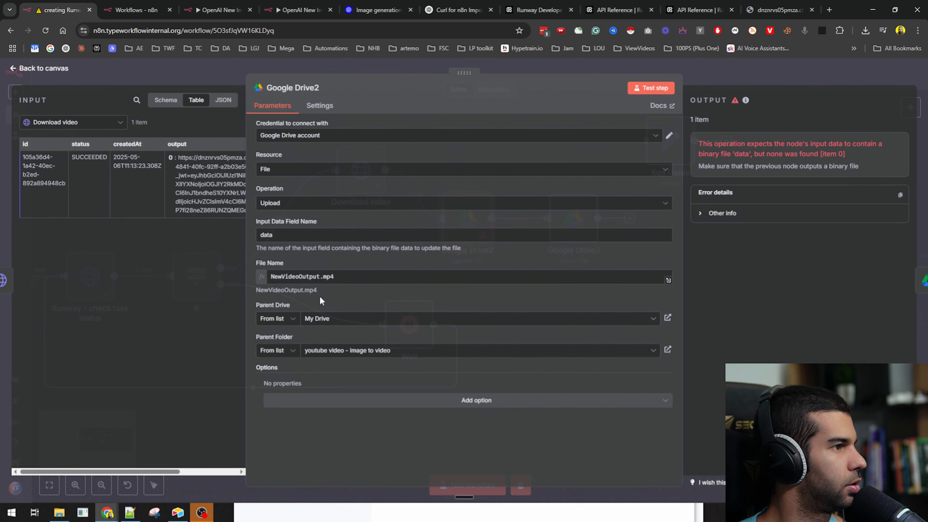
{"action": "scroll", "coordinate": [78, 158], "scroll_direction": "right", "scroll_amount": 2}
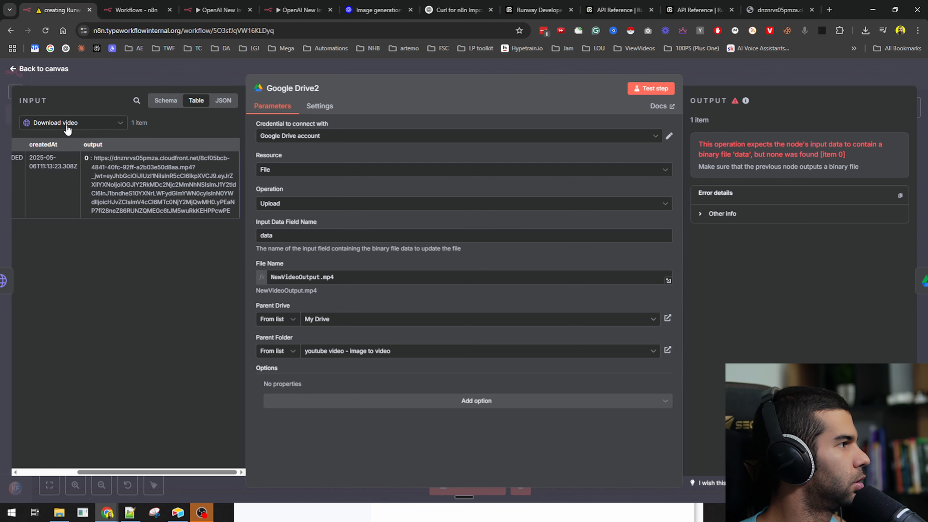
{"action": "left_click", "coordinate": [755, 77]}
- Rerun the test from Download video and confirm Google Drive2 uploads NewVideoOutput.mp4
{"action": "left_click", "coordinate": [369, 173]}
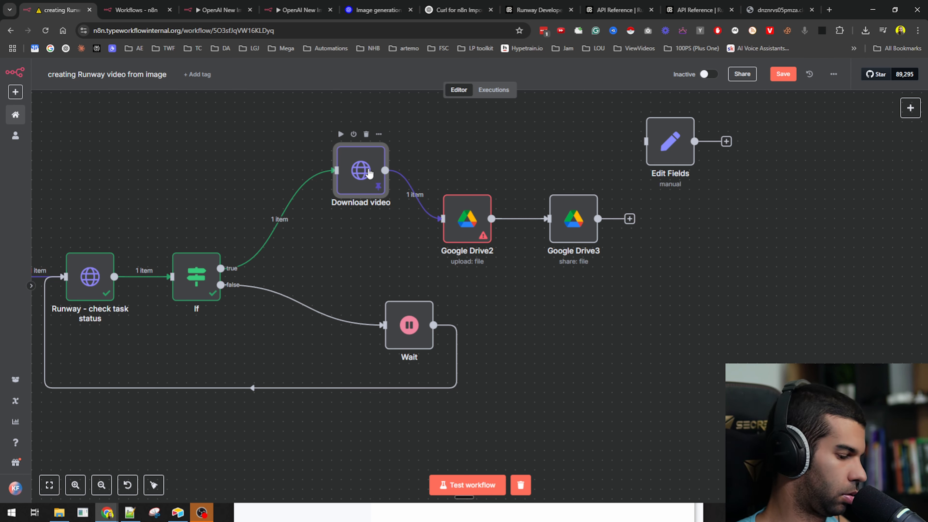
{"action": "left_click", "coordinate": [475, 486]}
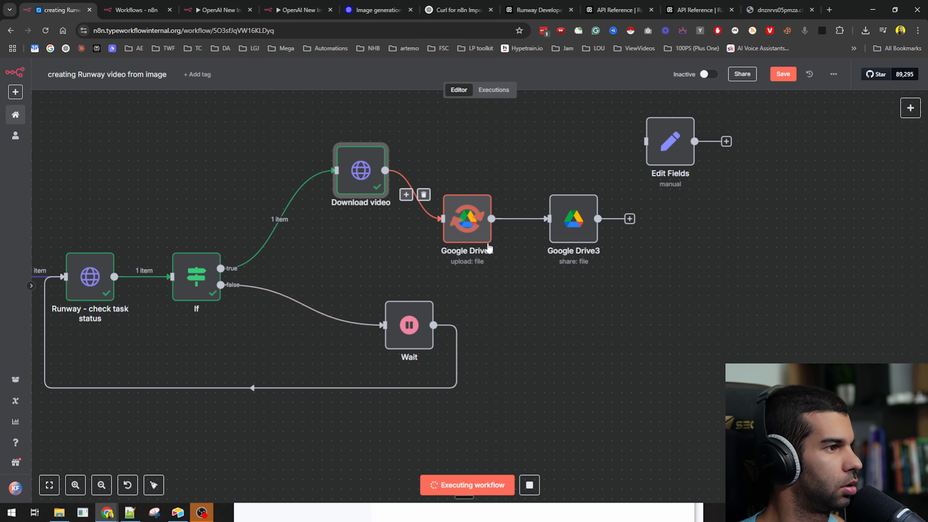
{"action": "double_click", "coordinate": [473, 216]}
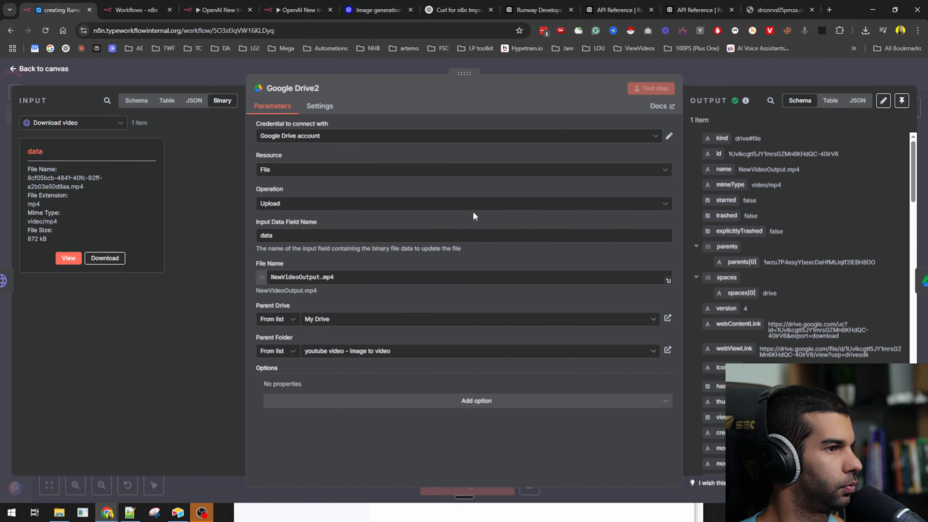
{"action": "key", "text": "alt+Tab"}
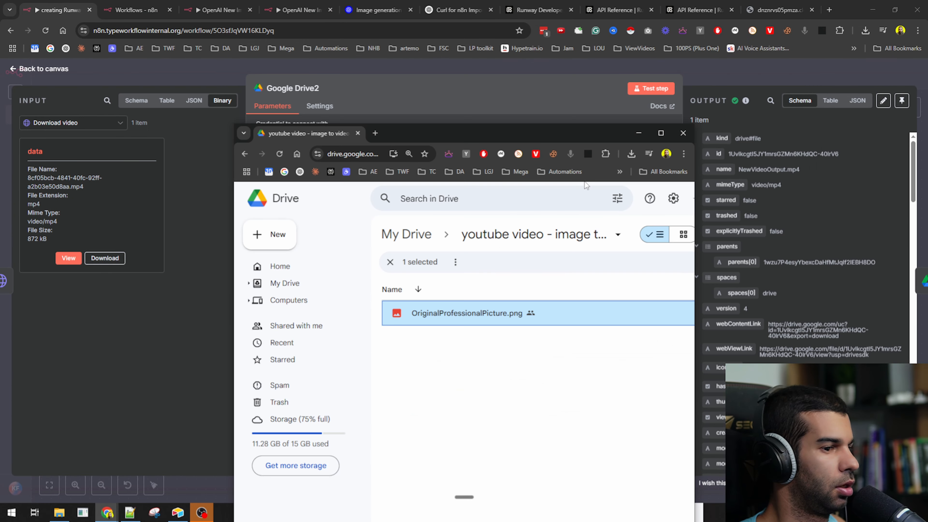
- Refresh the image-to-video Drive folder so NewVideoOutput.mp4 appears, and preview it
{"action": "left_click", "coordinate": [486, 367]}
{"action": "key", "text": "F5"}
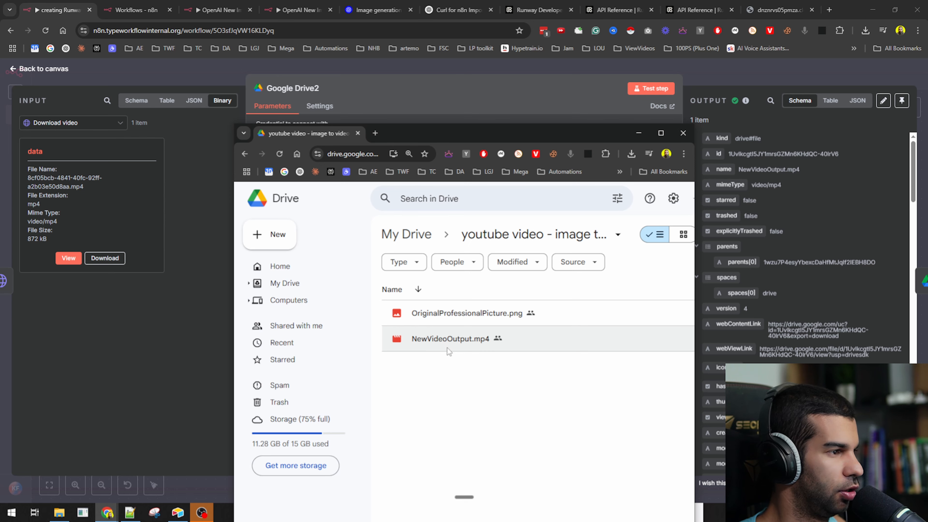
{"action": "left_click", "coordinate": [446, 343]}
{"action": "double_click", "coordinate": [445, 344]}
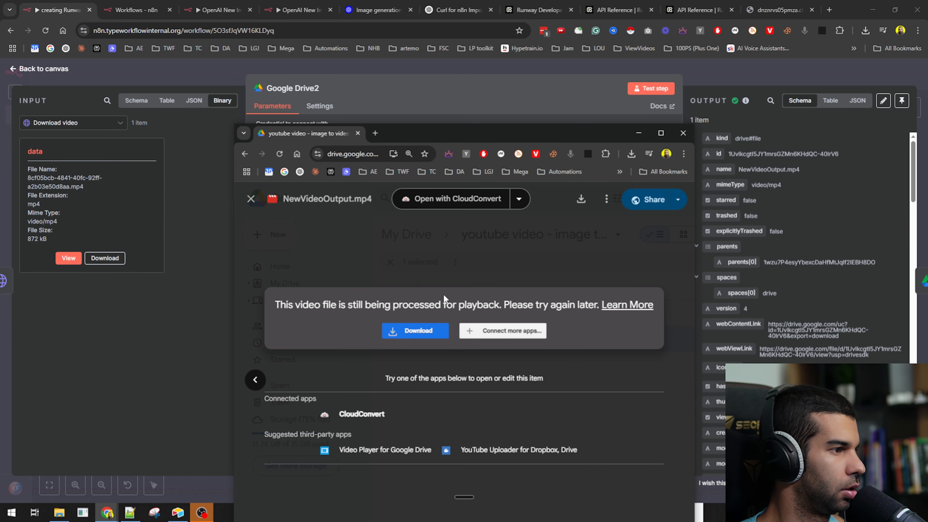
{"action": "key", "text": "Escape"}
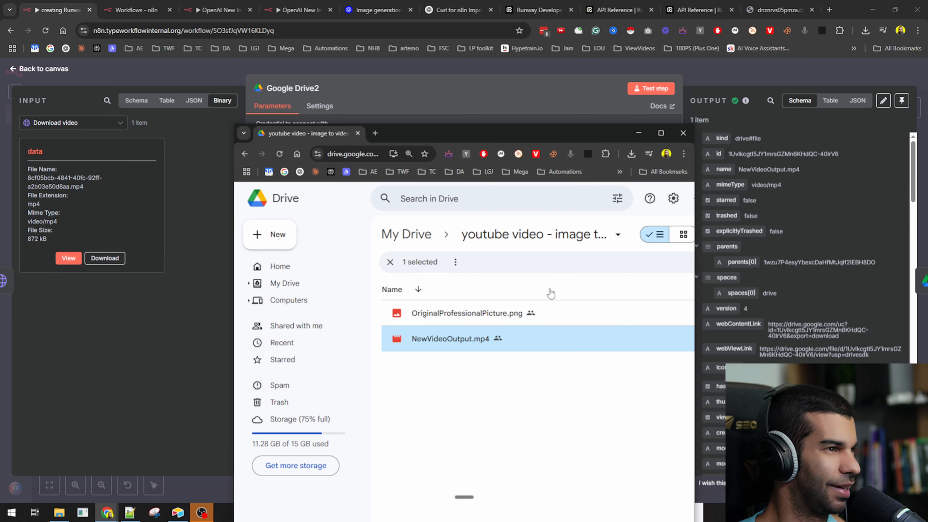
{"action": "double_click", "coordinate": [595, 138]}
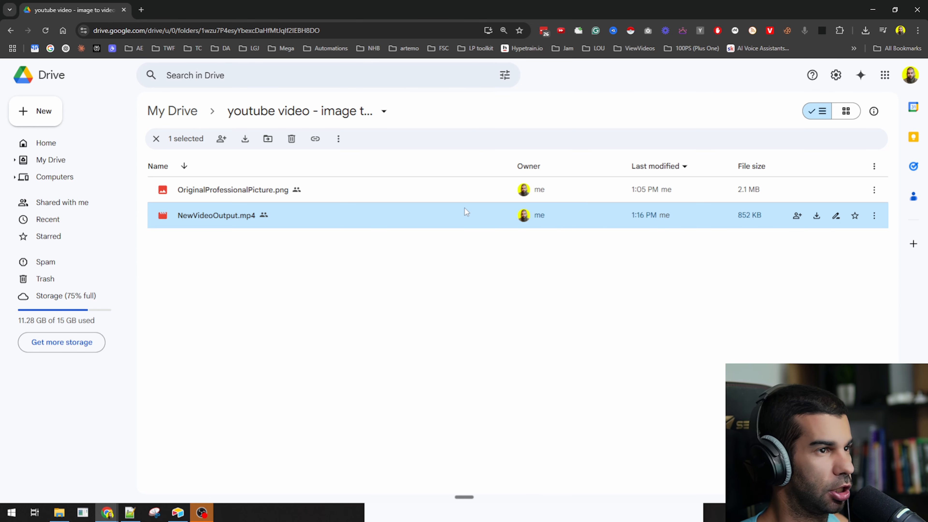
- Download NewVideoOutput.mp4 and play the red motorcycle clip in VLC, then close it
{"action": "double_click", "coordinate": [310, 223]}
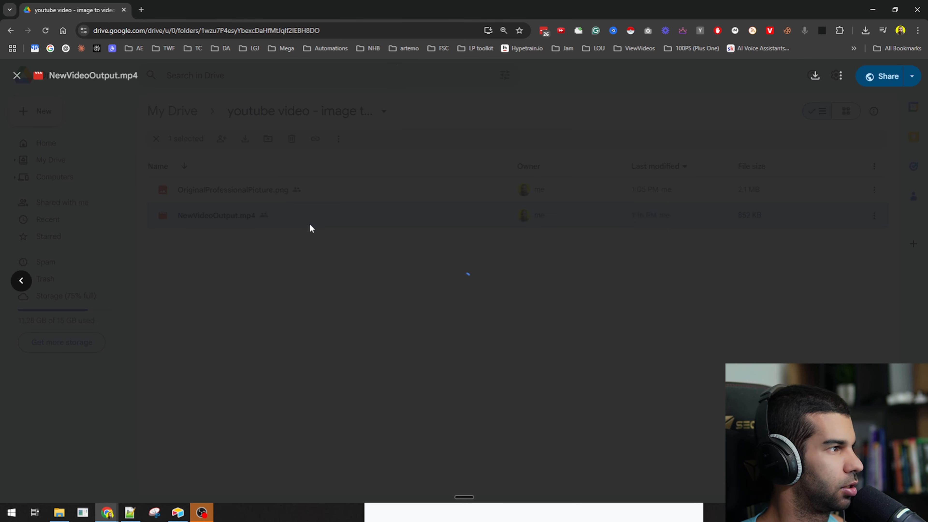
{"action": "left_click", "coordinate": [415, 235]}
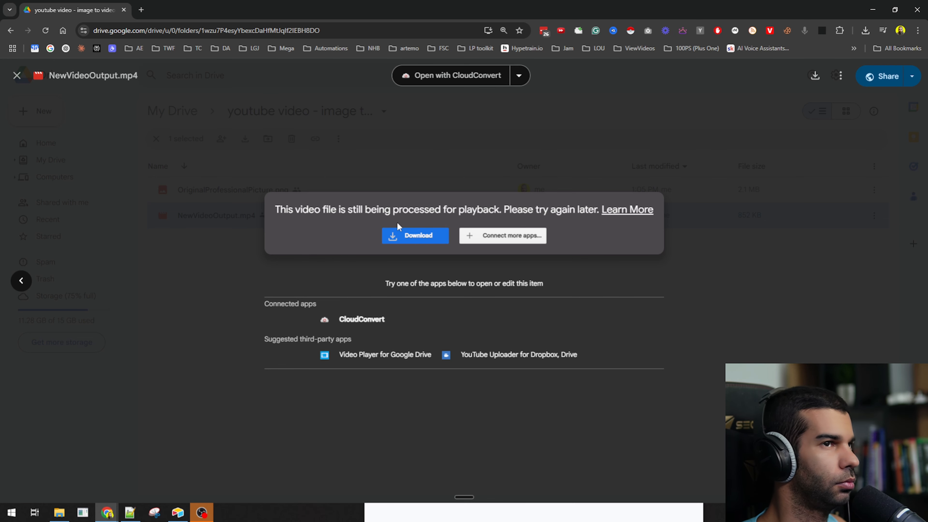
{"action": "left_click", "coordinate": [805, 52]}
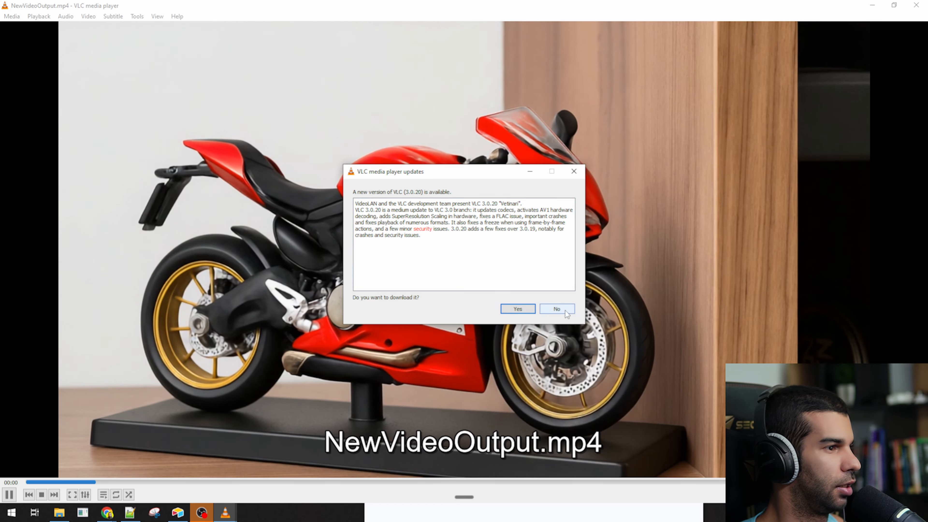
{"action": "left_click", "coordinate": [561, 309]}
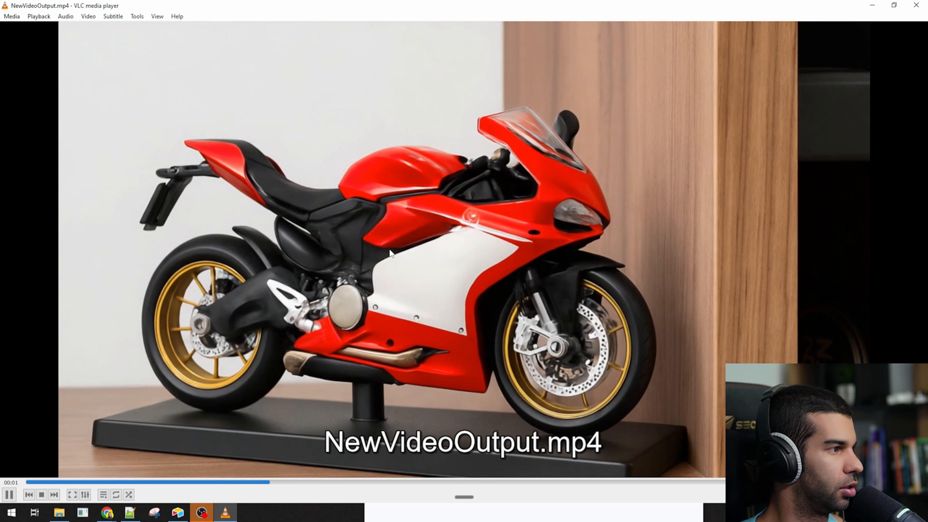
{"action": "left_click", "coordinate": [916, 5]}
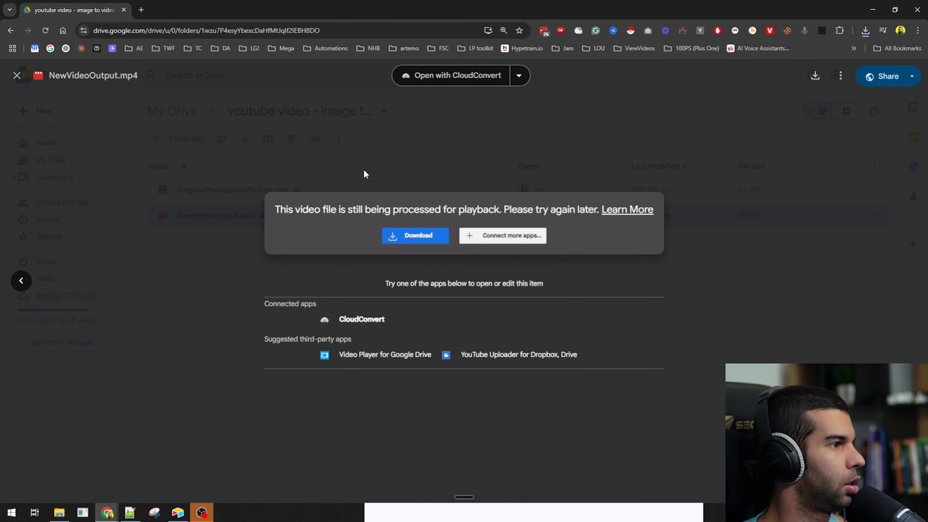
{"action": "key", "text": "Escape"}
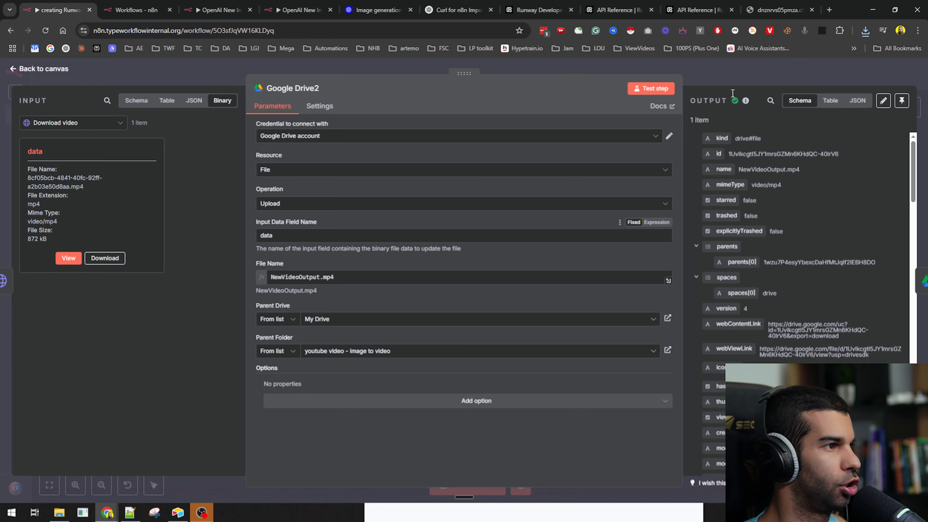
{"action": "left_click", "coordinate": [796, 73]}
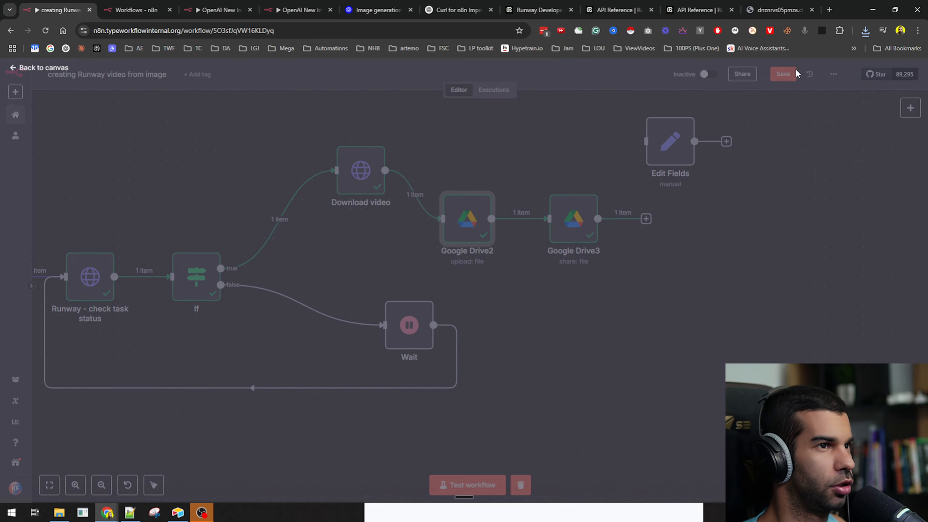
{"action": "double_click", "coordinate": [581, 228]}
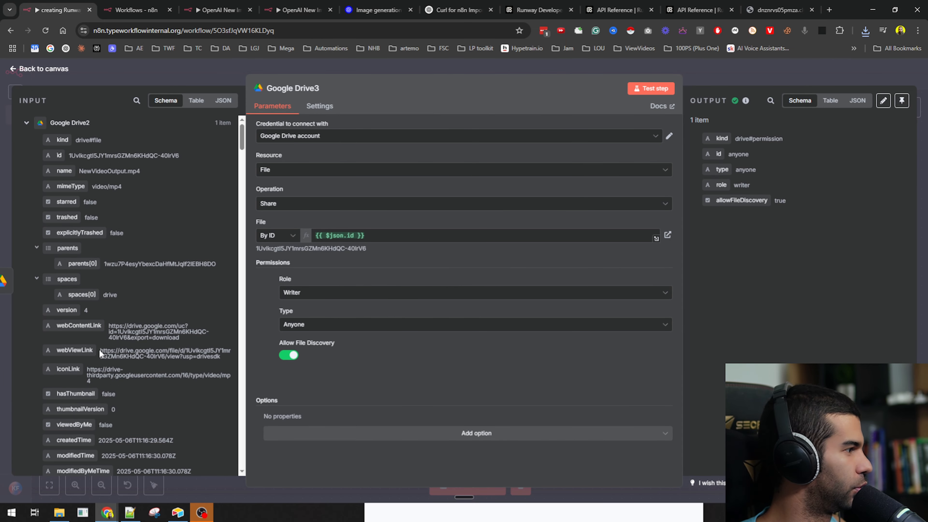
{"action": "triple_click", "coordinate": [116, 358]}
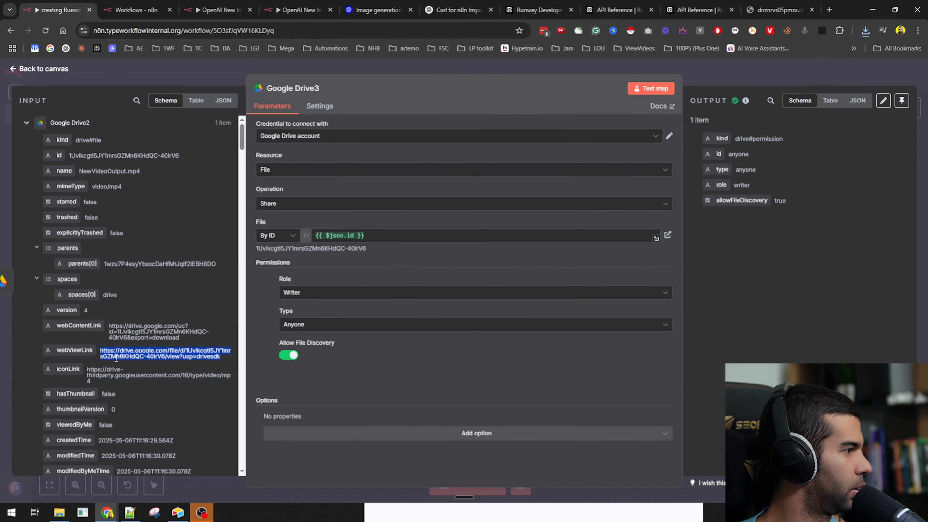
{"action": "triple_click", "coordinate": [135, 327]}
{"action": "key", "text": "ctrl+c"}
{"action": "key", "text": "ctrl+shift+n"}
{"action": "key", "text": "ctrl+v"}
{"action": "key", "text": "Return"}
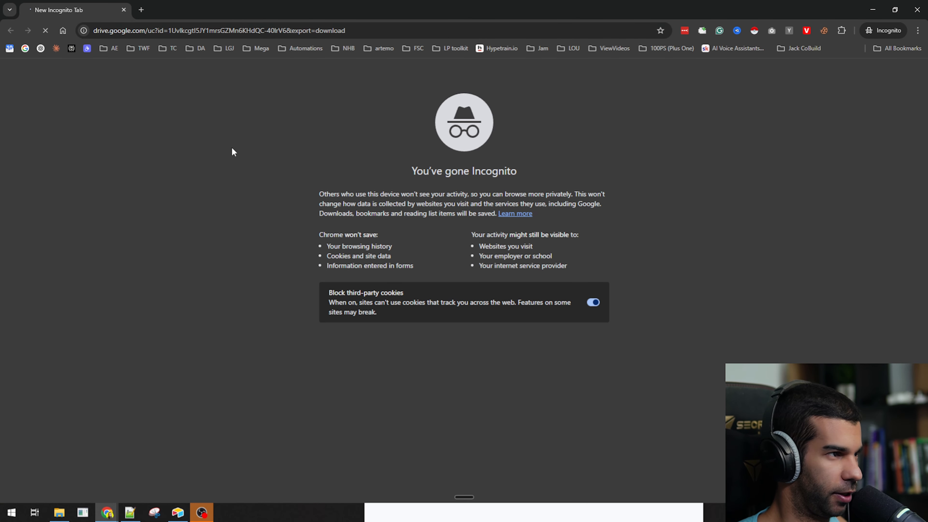
{"action": "key", "text": "Return"}
{"action": "left_click", "coordinate": [917, 10]}
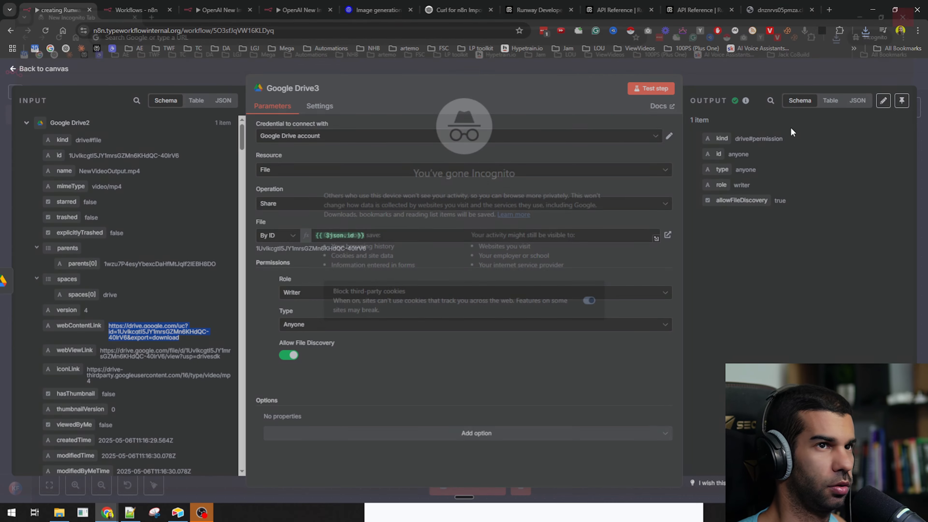
{"action": "left_click", "coordinate": [790, 67]}
{"action": "left_click_drag", "start_coordinate": [711, 302], "coordinate": [385, 323]}
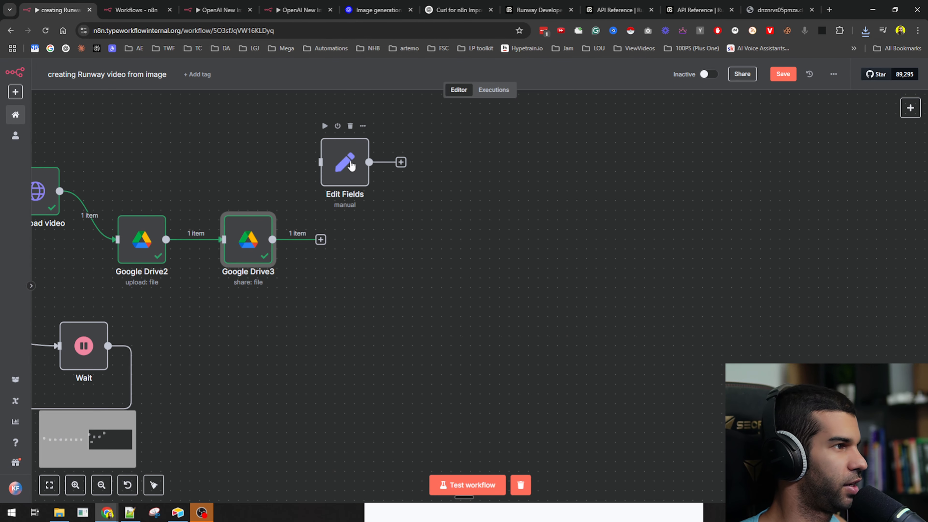
- Connect Google Drive3's output to Edit Fields, placed directly after it
{"action": "left_click_drag", "start_coordinate": [362, 178], "coordinate": [459, 255]}
{"action": "left_click_drag", "start_coordinate": [320, 239], "coordinate": [417, 239]}
{"action": "left_click_drag", "start_coordinate": [437, 244], "coordinate": [379, 244]}
{"action": "double_click", "coordinate": [380, 244]}
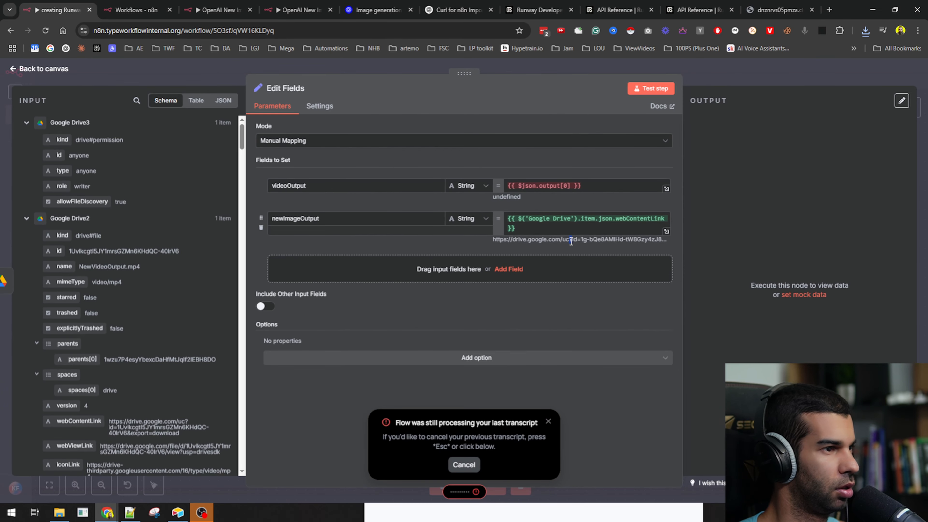
- Replace videoOutput's old expression with Google Drive2's webContentLink
{"action": "triple_click", "coordinate": [845, 295]}
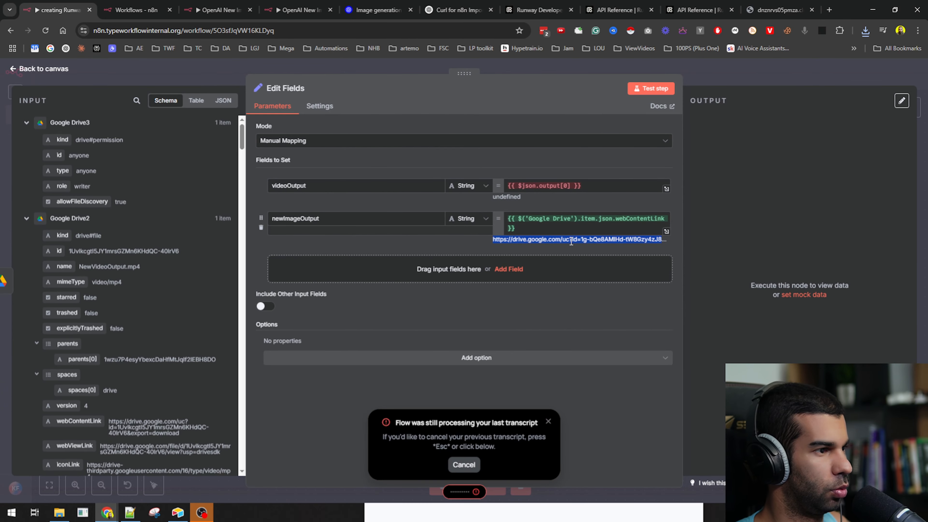
{"action": "left_click", "coordinate": [597, 186]}
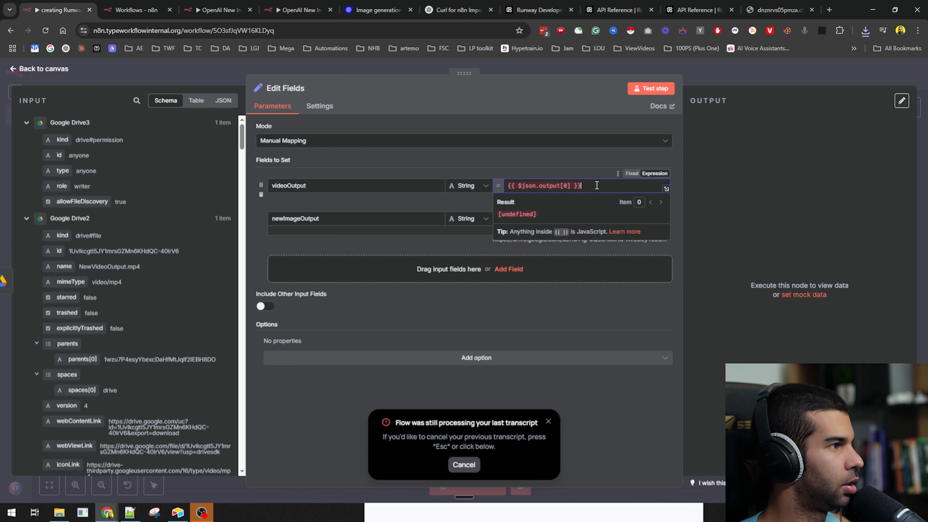
{"action": "key", "text": "BackSpace"}
{"action": "key", "text": "BackSpace"}
{"action": "key", "text": "BackSpace"}
{"action": "key", "text": "BackSpace"}
{"action": "key", "text": "BackSpace"}
{"action": "key", "text": "BackSpace"}
{"action": "key", "text": "BackSpace"}
{"action": "key", "text": "BackSpace"}
{"action": "key", "text": "BackSpace"}
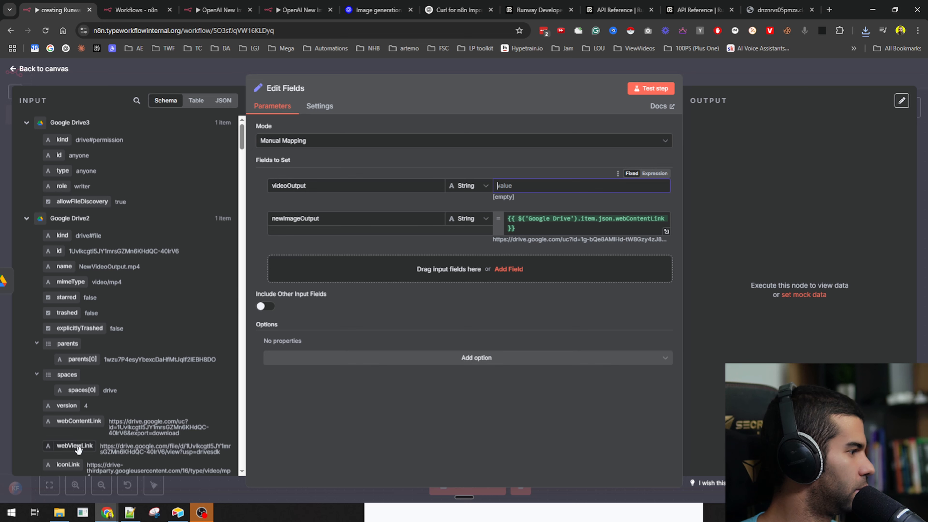
{"action": "left_click_drag", "start_coordinate": [78, 421], "coordinate": [530, 186]}
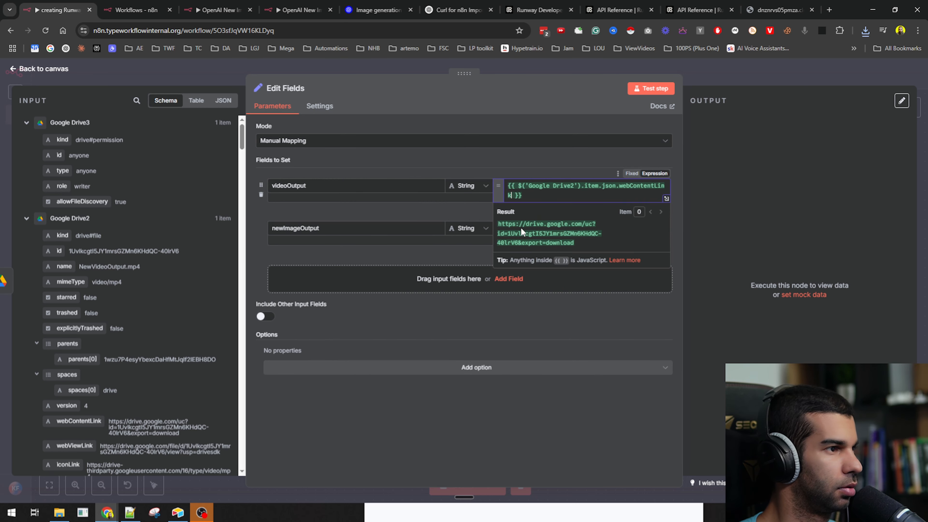
{"action": "left_click", "coordinate": [428, 252]}
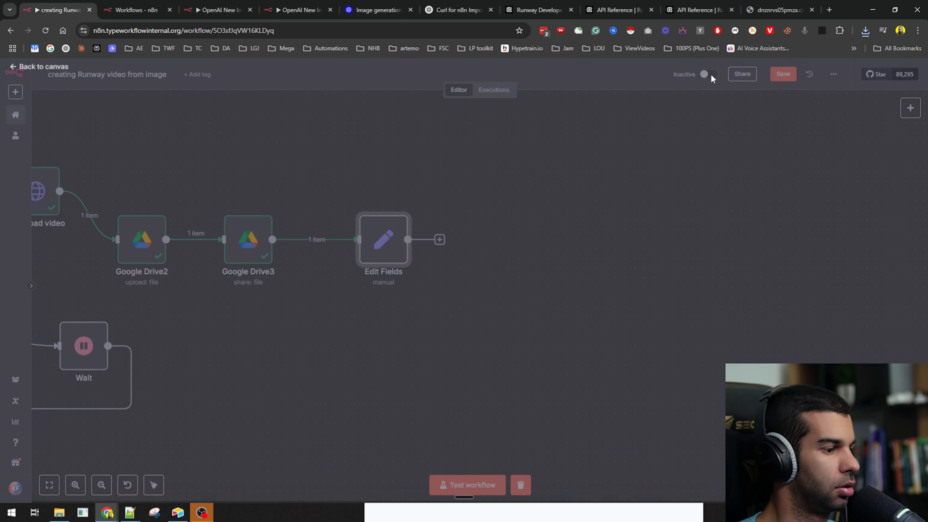
- Add a Gmail 'Send a message' node after Edit Fields
{"action": "left_click", "coordinate": [714, 79]}
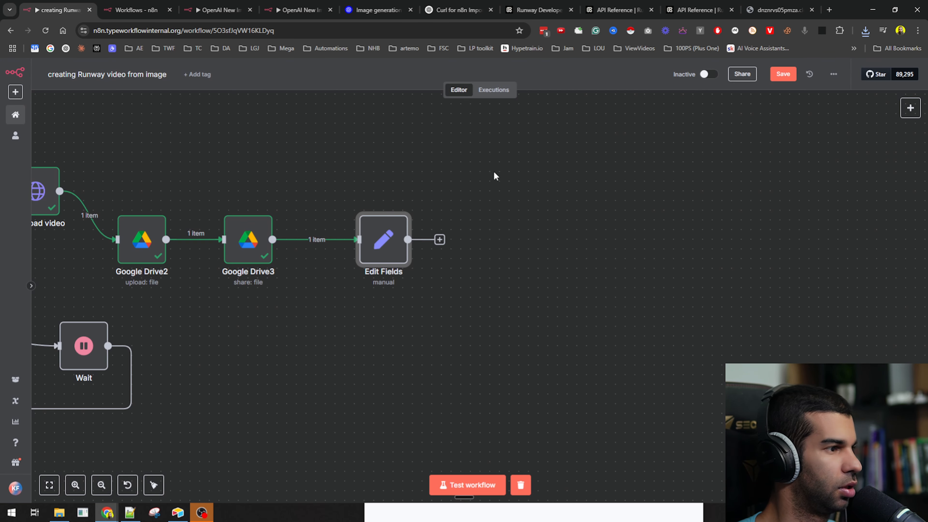
{"action": "left_click", "coordinate": [439, 240]}
{"action": "type", "text": "gmail"}
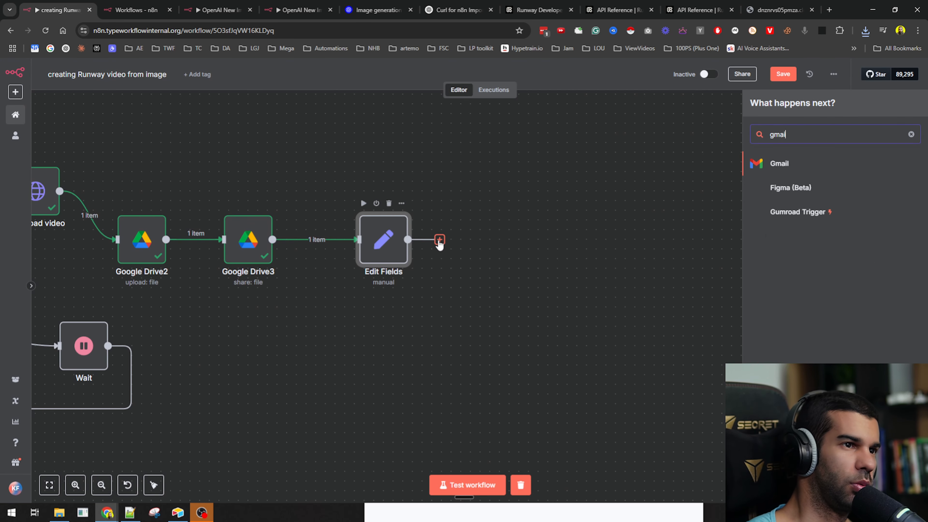
{"action": "key", "text": "Return"}
{"action": "type", "text": "create"}
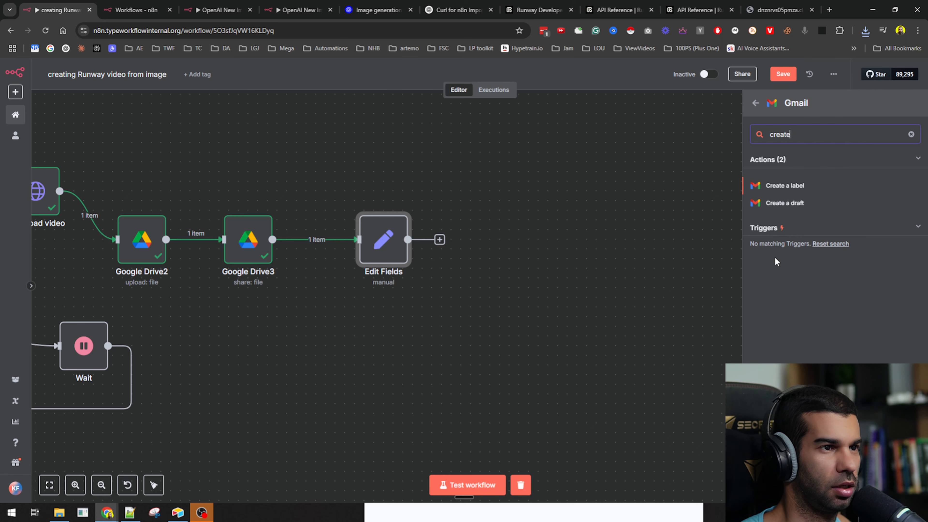
{"action": "key", "text": "ctrl+a"}
{"action": "type", "text": "send a"}
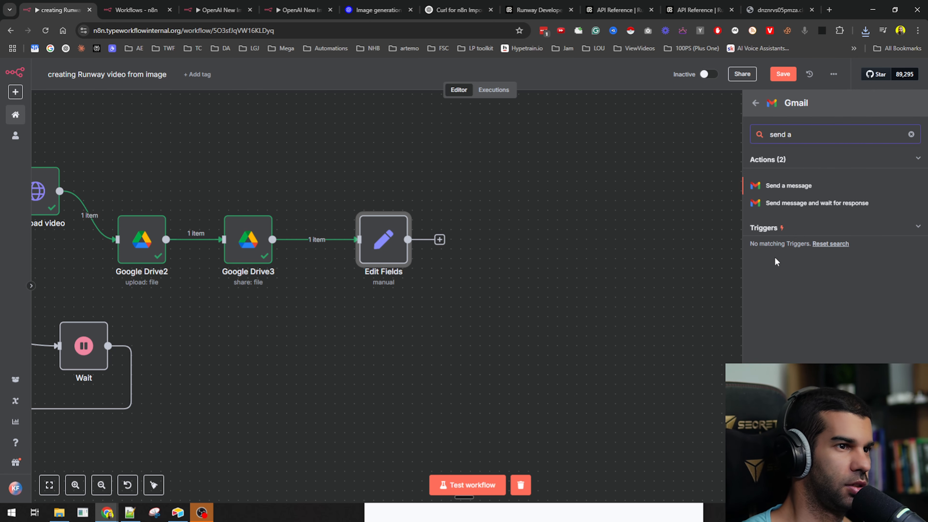
{"action": "key", "text": "Down"}
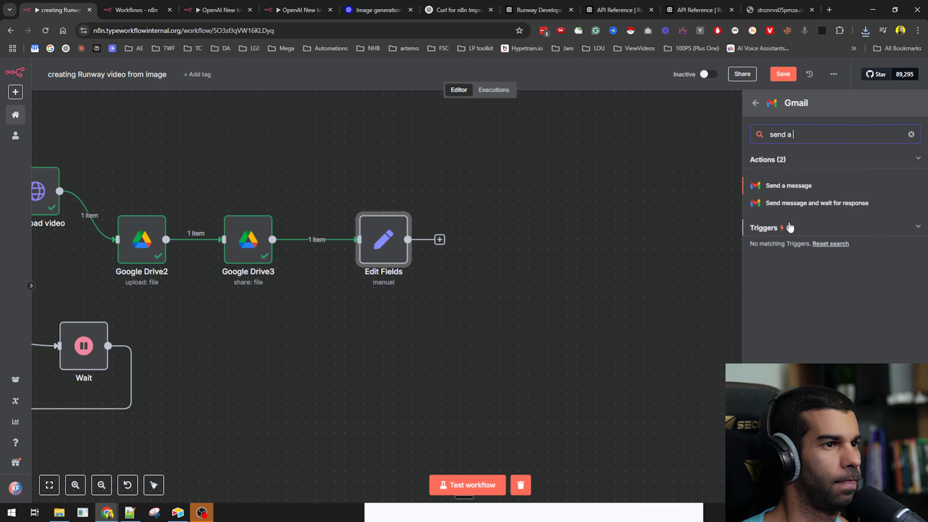
{"action": "left_click", "coordinate": [791, 186]}
- Line the Gmail node up after Edit Fields on the canvas and save the workflow
{"action": "left_click", "coordinate": [299, 234]}
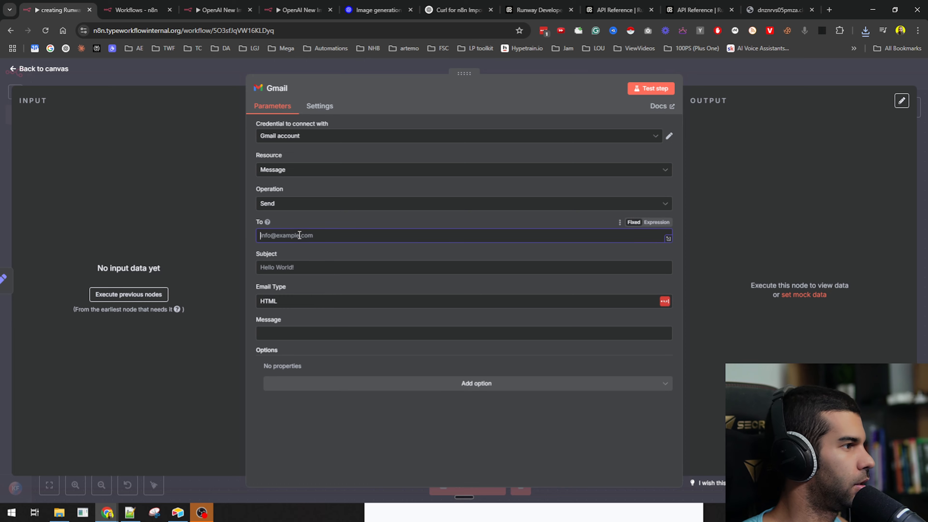
{"action": "left_click", "coordinate": [782, 82]}
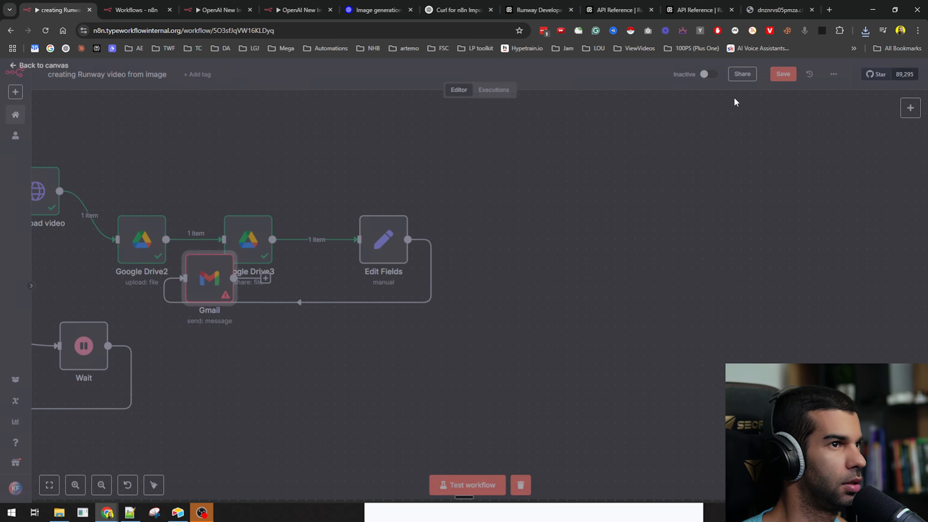
{"action": "key", "text": "space"}
{"action": "key", "text": "Escape"}
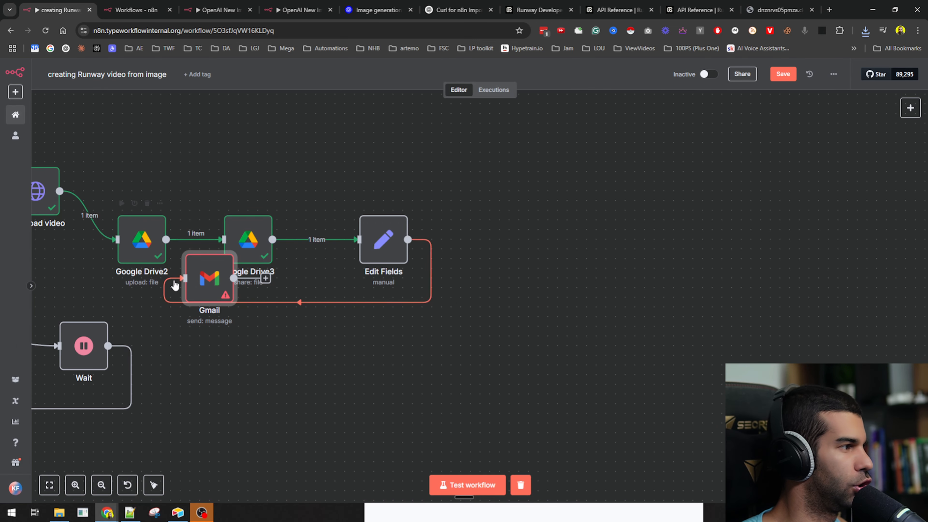
{"action": "left_click_drag", "start_coordinate": [209, 278], "coordinate": [605, 240]}
{"action": "key", "text": "ctrl+s"}
{"action": "scroll", "coordinate": [347, 358], "scroll_direction": "down", "scroll_amount": 2}
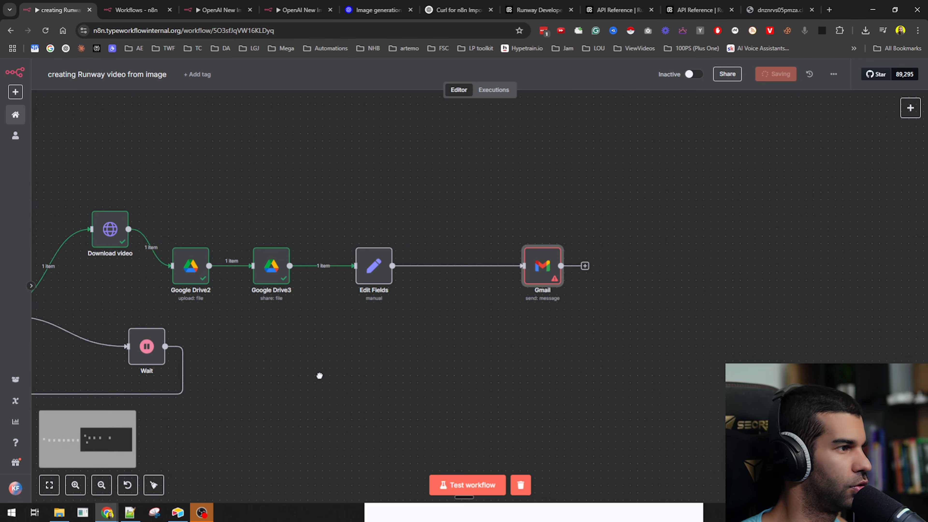
{"action": "left_click_drag", "start_coordinate": [319, 375], "coordinate": [602, 332]}
{"action": "left_click_drag", "start_coordinate": [827, 235], "coordinate": [733, 228]}
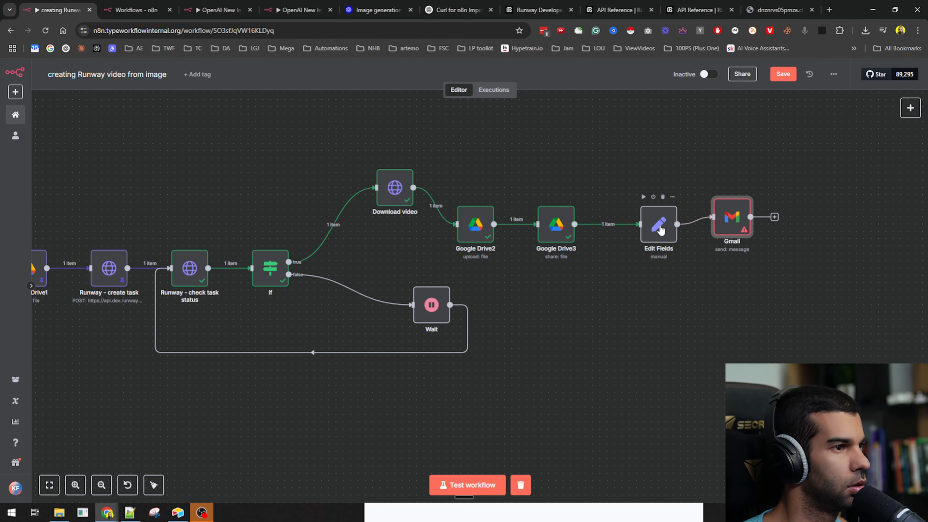
{"action": "left_click_drag", "start_coordinate": [660, 226], "coordinate": [623, 212]}
{"action": "left_click_drag", "start_coordinate": [732, 219], "coordinate": [747, 219]}
- Add the form's What's your email? and What's Your Name values as Edit Fields fields
{"action": "left_click_drag", "start_coordinate": [632, 218], "coordinate": [653, 225]}
{"action": "key", "text": "ctrl+s"}
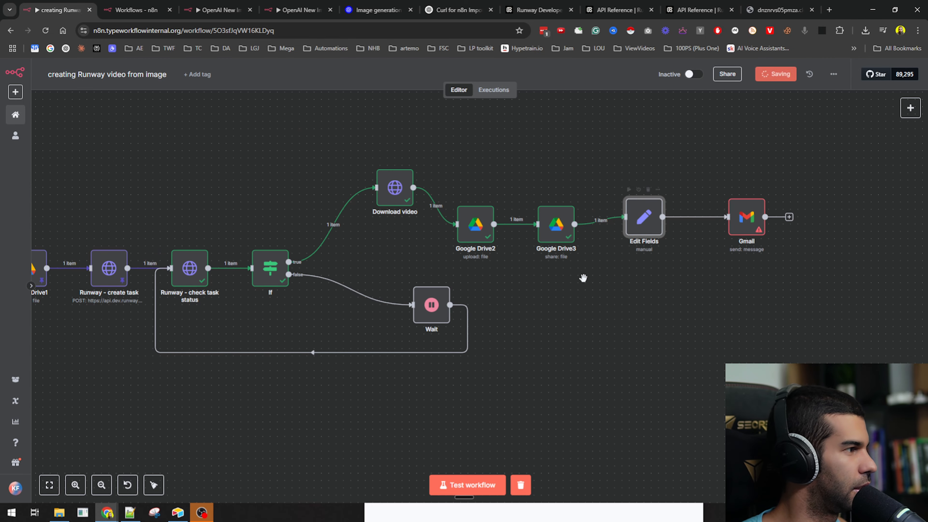
{"action": "key", "text": "Return"}
{"action": "scroll", "coordinate": [146, 132], "scroll_direction": "down", "scroll_amount": 16}
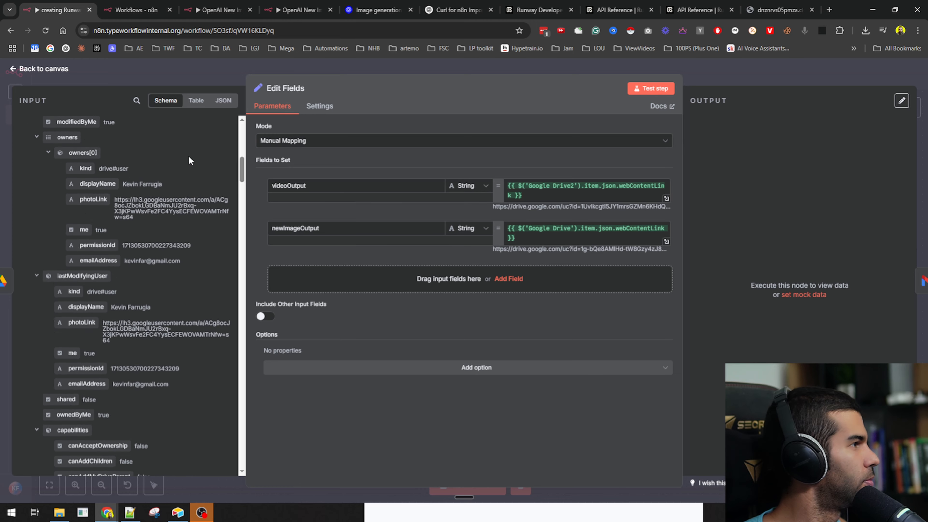
{"action": "left_click_drag", "start_coordinate": [241, 208], "coordinate": [211, 456]}
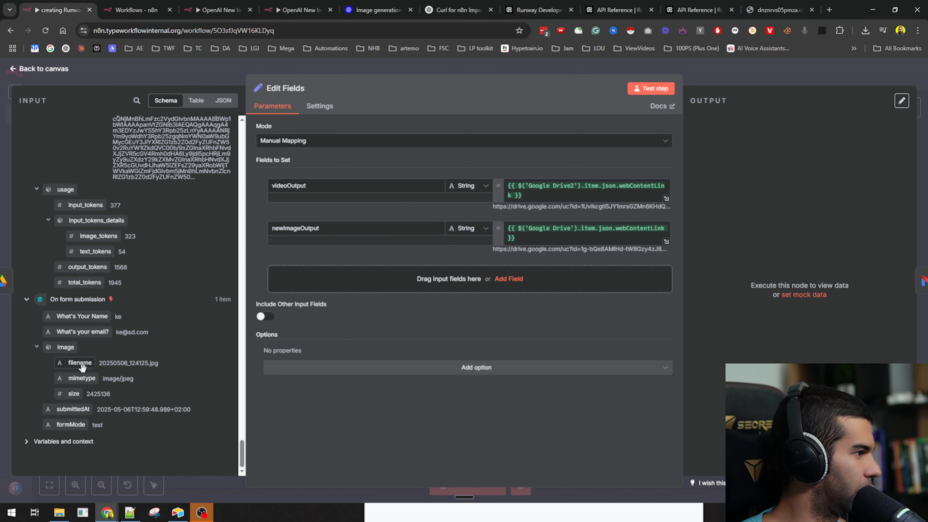
{"action": "left_click_drag", "start_coordinate": [87, 332], "coordinate": [369, 276]}
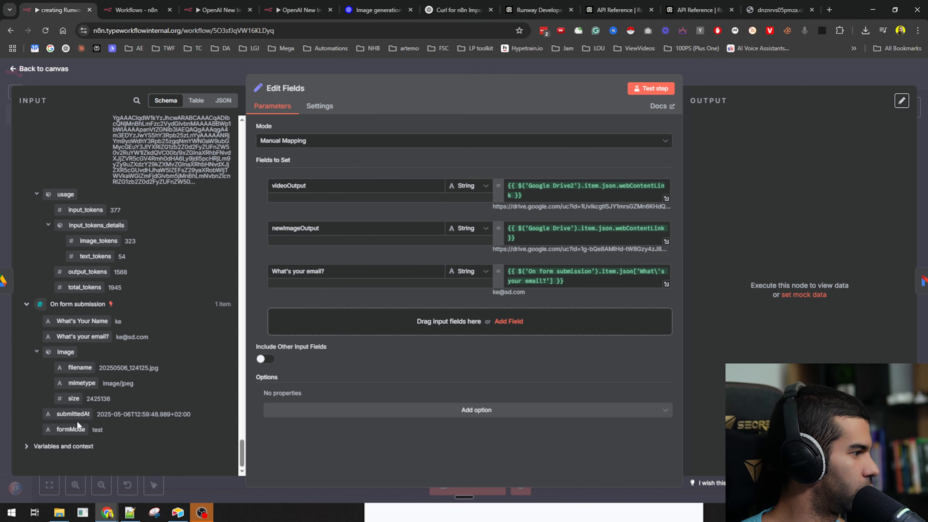
{"action": "left_click_drag", "start_coordinate": [77, 321], "coordinate": [438, 321]}
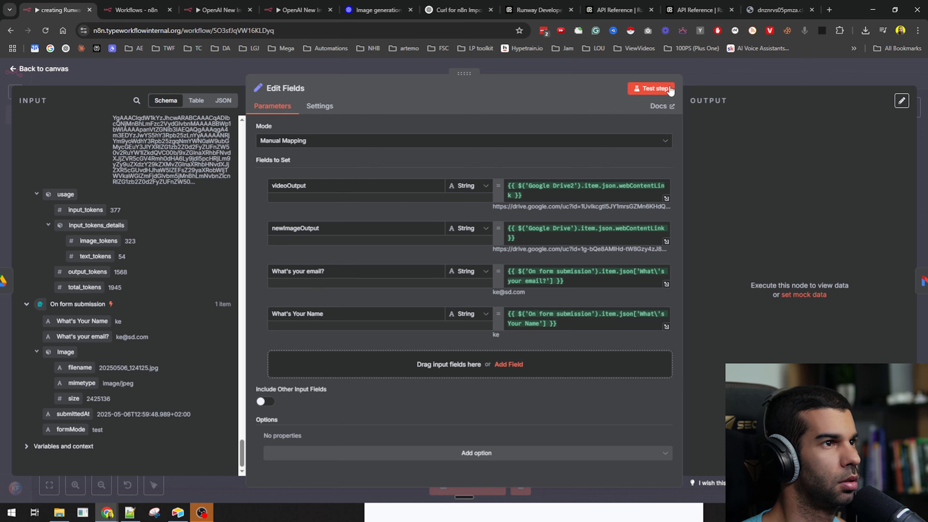
{"action": "key", "text": "Escape"}
{"action": "key", "text": "ctrl+s"}
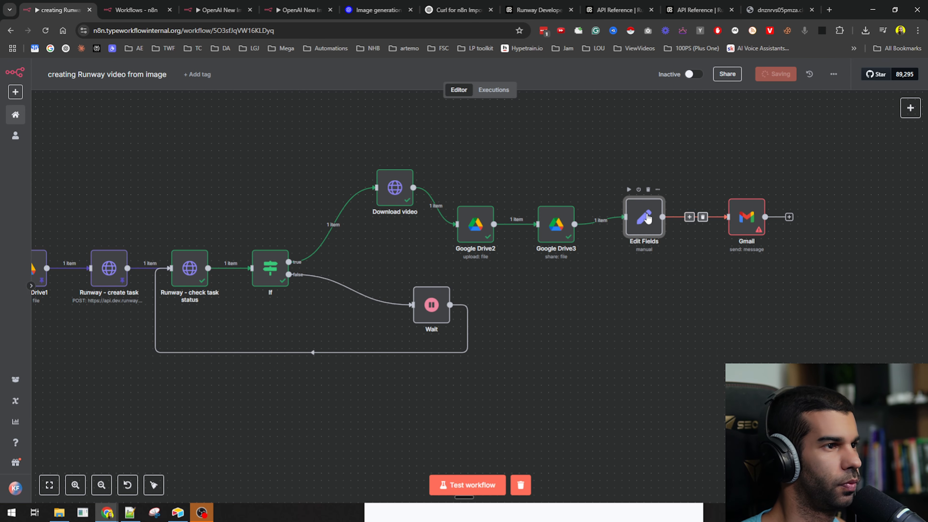
- Pin the output data of Google Drive2, Download video and Google Drive3
{"action": "left_click", "coordinate": [476, 223]}
{"action": "key", "text": "p"}
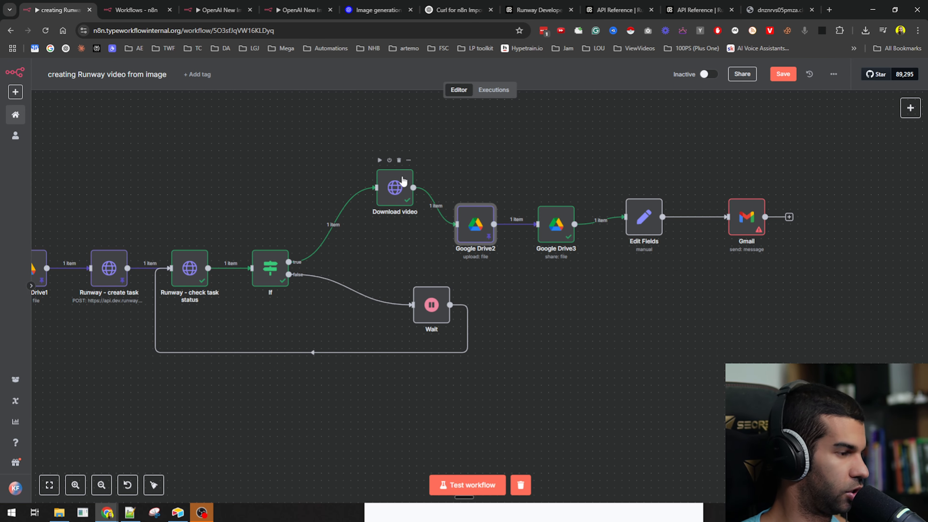
{"action": "left_click", "coordinate": [401, 183]}
{"action": "key", "text": "p"}
{"action": "left_click", "coordinate": [555, 219]}
{"action": "key", "text": "p"}
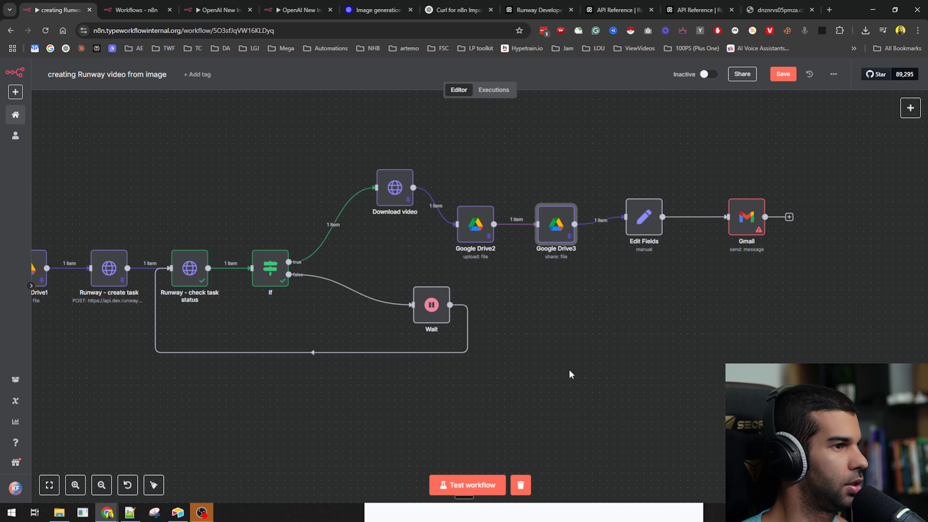
- Run the workflow up to Edit Fields, check its four-field output, and save
{"action": "left_click", "coordinate": [640, 211]}
{"action": "left_click", "coordinate": [630, 189]}
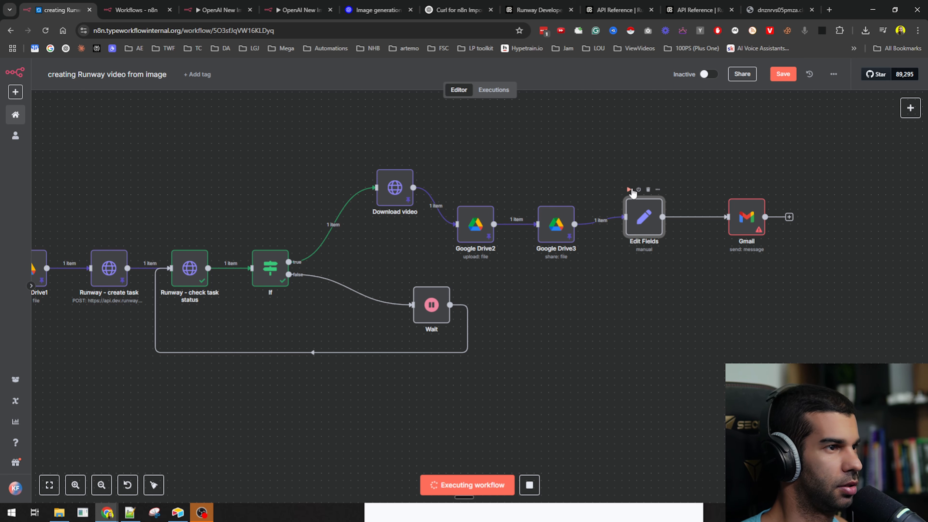
{"action": "double_click", "coordinate": [642, 215]}
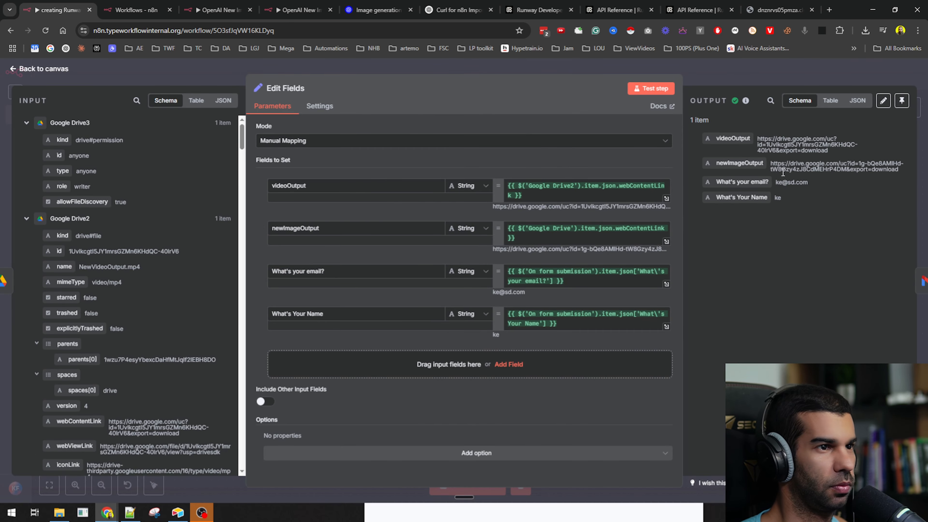
{"action": "left_click", "coordinate": [840, 64]}
{"action": "key", "text": "ctrl+s"}
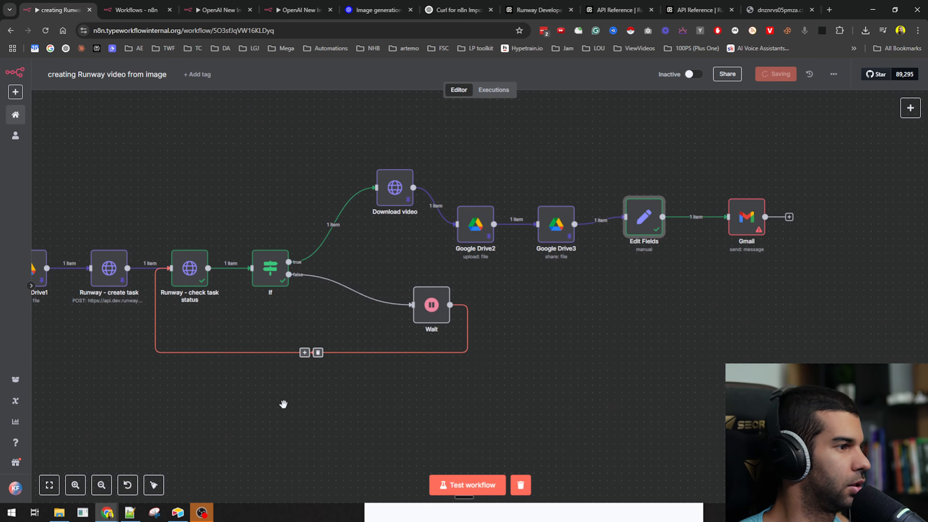
{"action": "left_click_drag", "start_coordinate": [259, 419], "coordinate": [654, 381]}
{"action": "left_click_drag", "start_coordinate": [262, 334], "coordinate": [418, 356]}
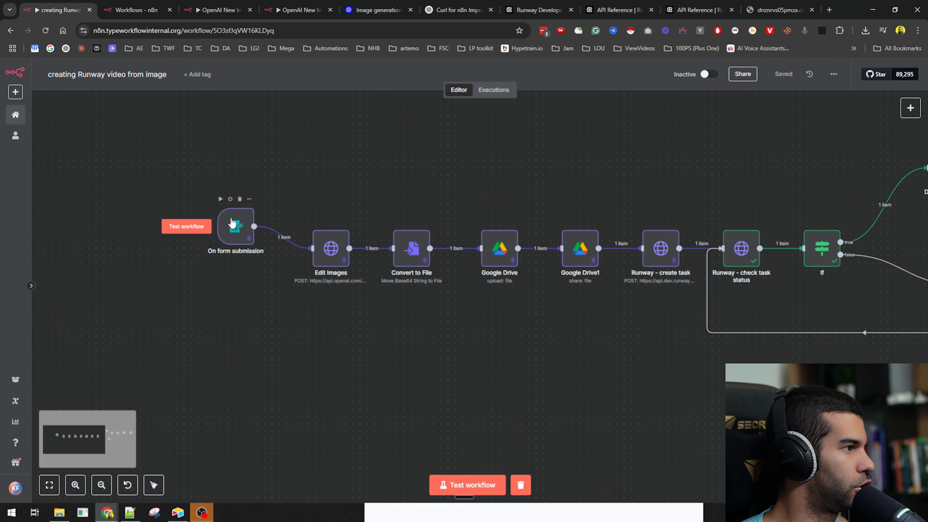
- Edit the form trigger's pinned output, changing the submitter's name value
{"action": "double_click", "coordinate": [237, 234]}
{"action": "left_click", "coordinate": [882, 121]}
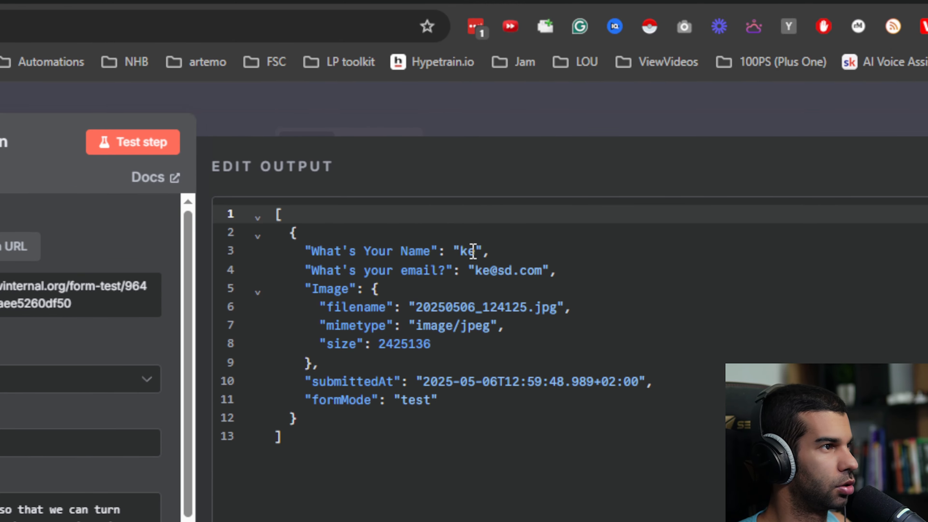
{"action": "left_click", "coordinate": [477, 251]}
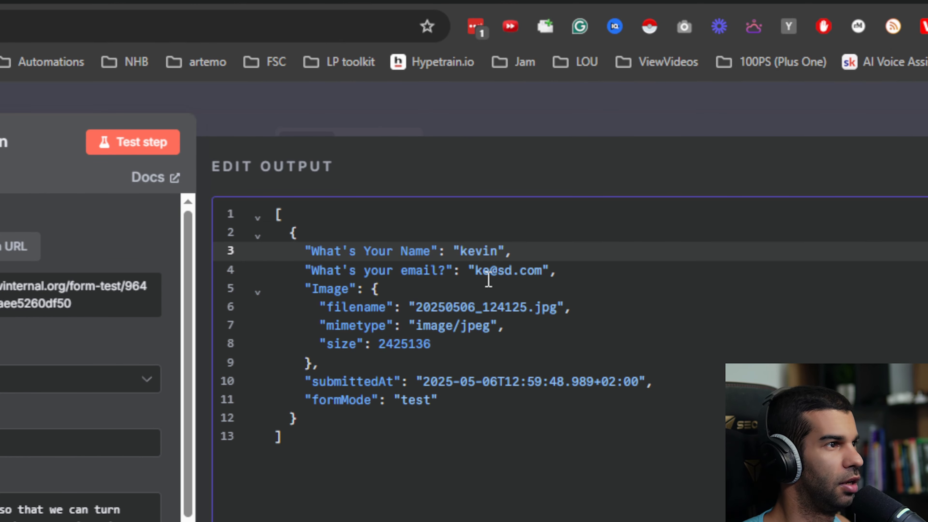
- Replace the pinned placeholder email with a Gmail address and save the pinned data
{"action": "left_click", "coordinate": [486, 270]}
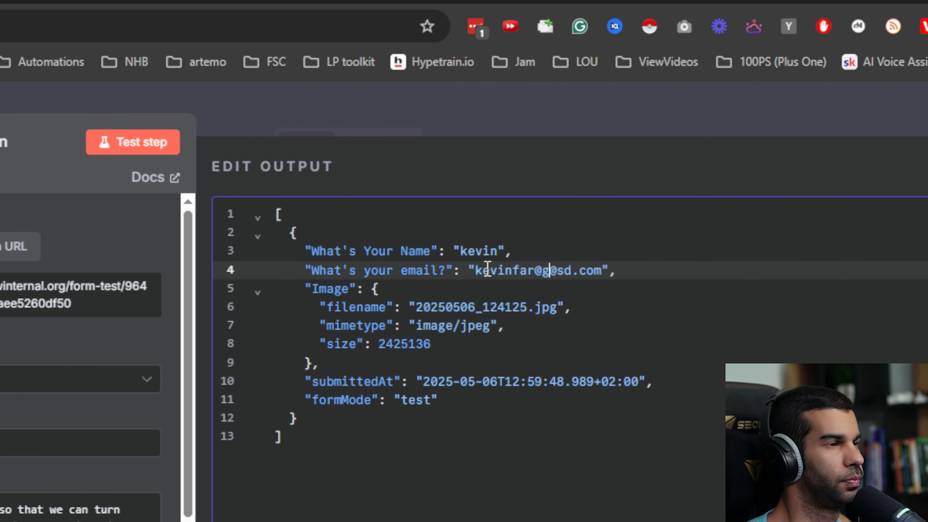
{"action": "key", "text": "Delete"}
{"action": "key", "text": "ctrl+End"}
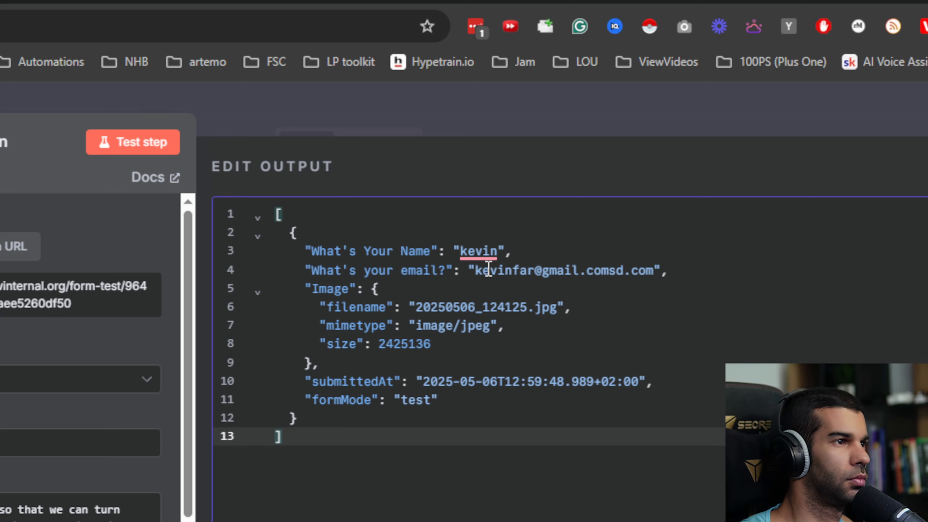
{"action": "left_click", "coordinate": [621, 270]}
{"action": "key", "text": "BackSpace"}
{"action": "key", "text": "BackSpace"}
{"action": "key", "text": "Delete"}
{"action": "key", "text": "Delete"}
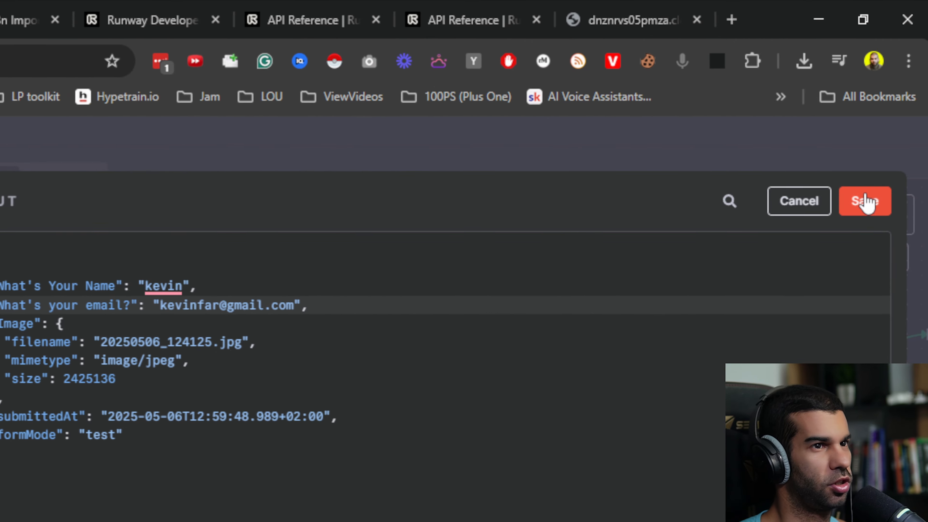
{"action": "left_click", "coordinate": [927, 166]}
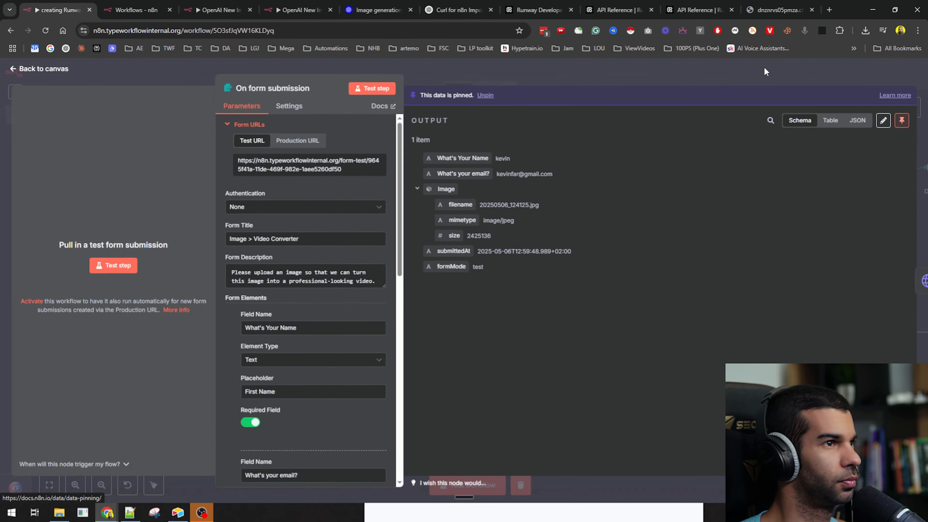
{"action": "left_click", "coordinate": [766, 72]}
{"action": "scroll", "coordinate": [571, 295], "scroll_direction": "down", "scroll_amount": 2}
{"action": "left_click_drag", "start_coordinate": [894, 375], "coordinate": [356, 350]}
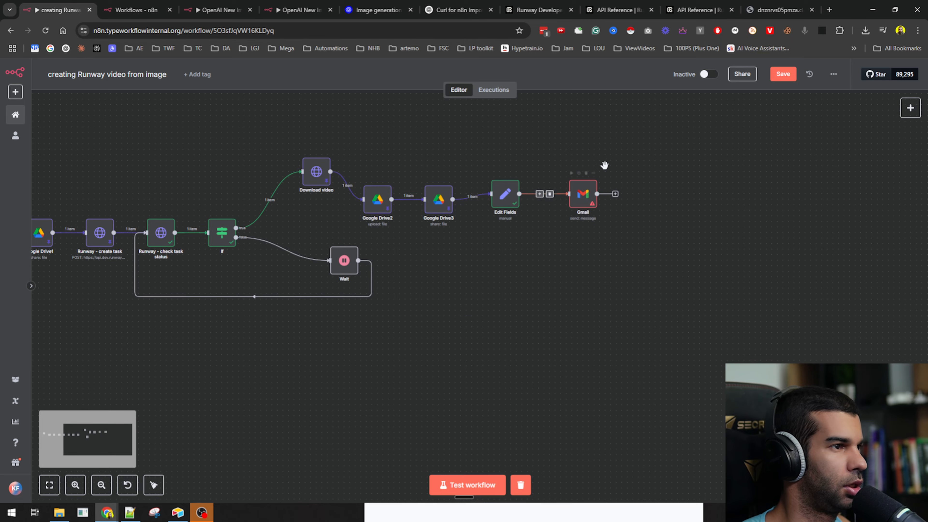
- Set the Gmail recipient to the form's What's your email? value
{"action": "double_click", "coordinate": [583, 193]}
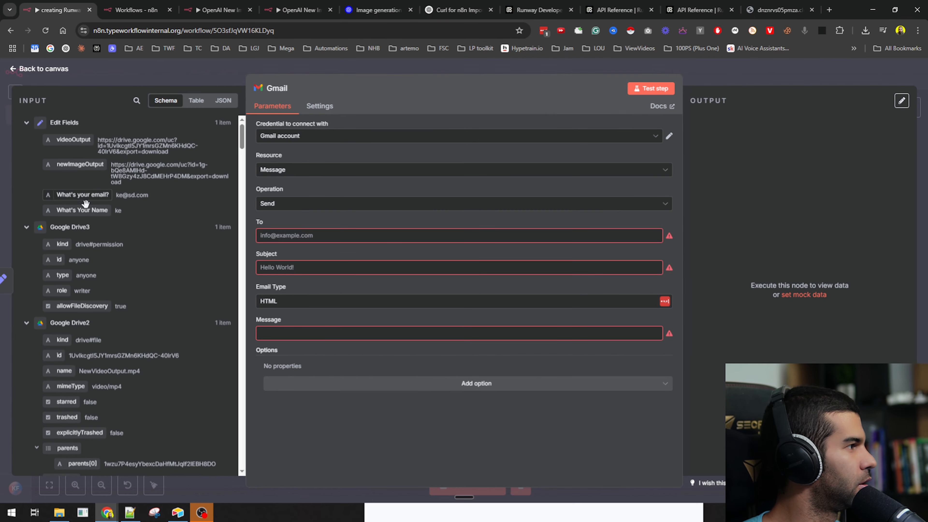
{"action": "left_click_drag", "start_coordinate": [85, 203], "coordinate": [296, 237]}
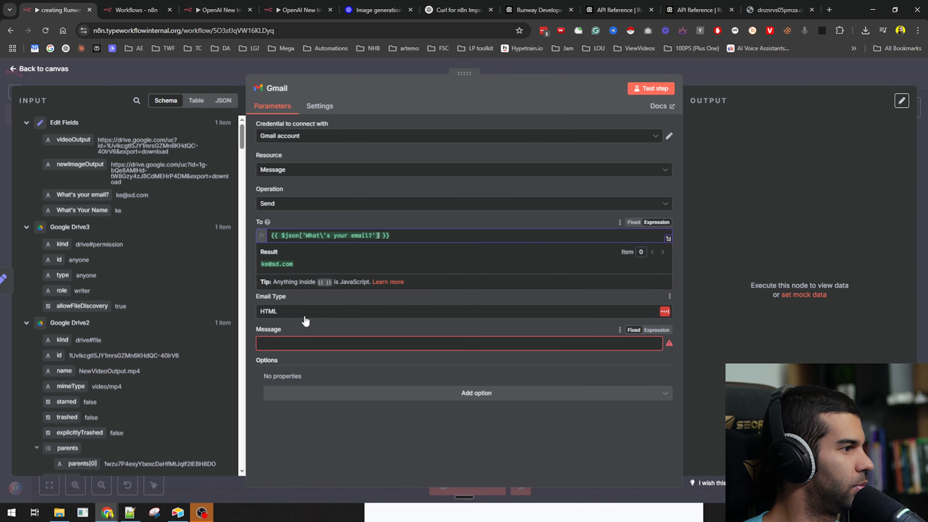
{"action": "left_click", "coordinate": [304, 318]}
- Switch the Gmail Email Type from HTML to Text
{"action": "left_click", "coordinate": [330, 311]}
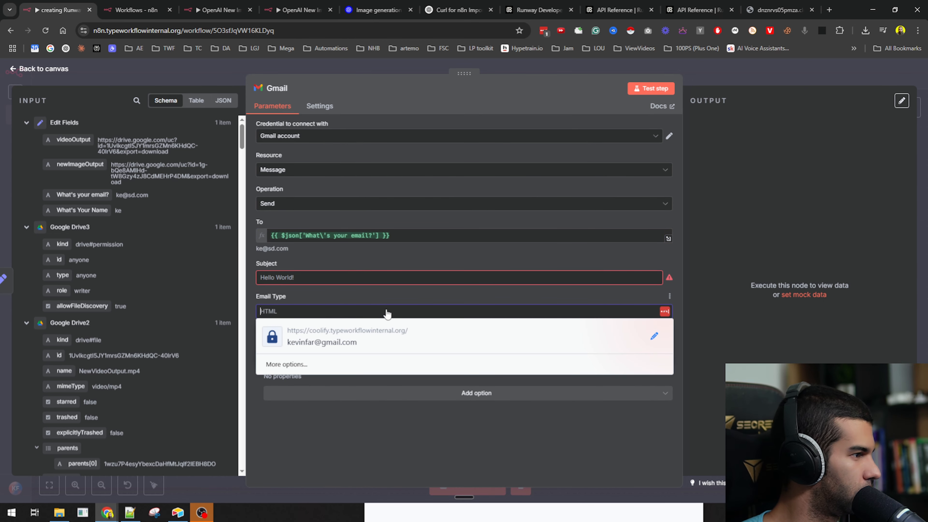
{"action": "key", "text": "Down"}
{"action": "key", "text": "Down"}
{"action": "key", "text": "Return"}
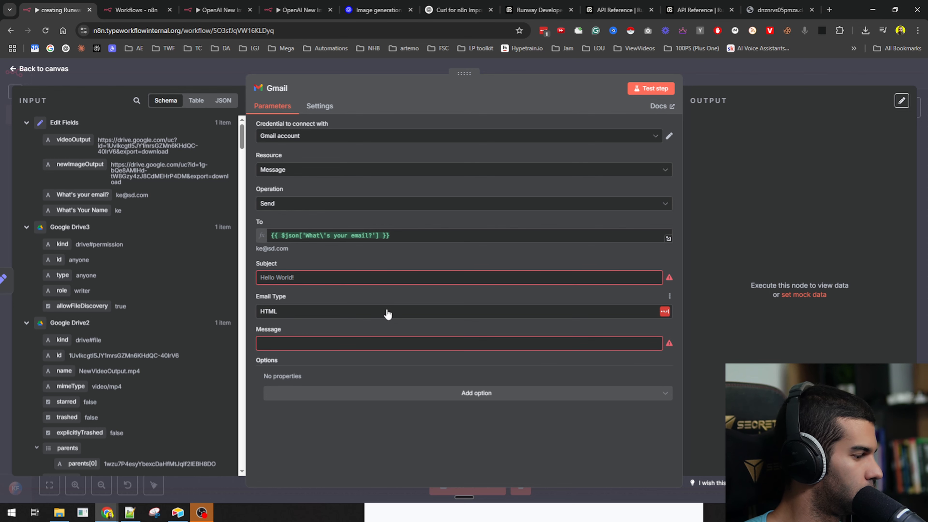
{"action": "left_click", "coordinate": [388, 314]}
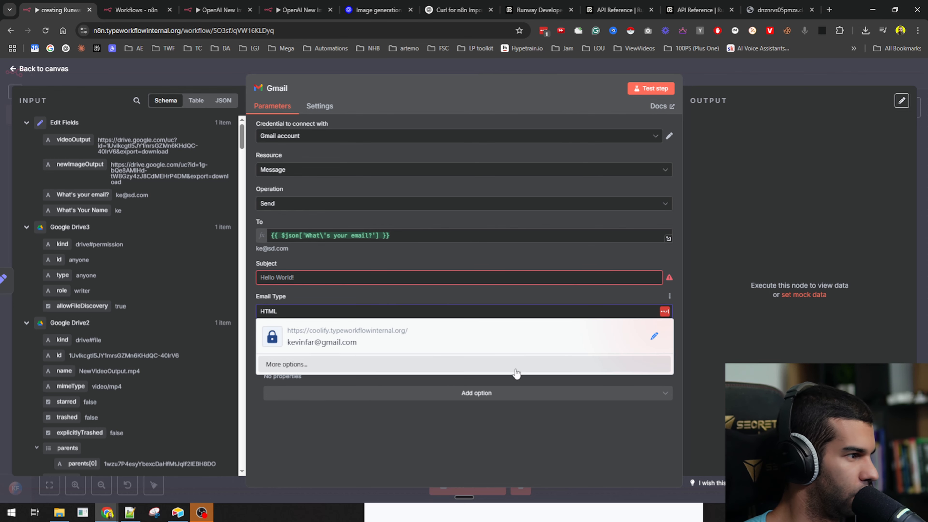
{"action": "left_click", "coordinate": [380, 420]}
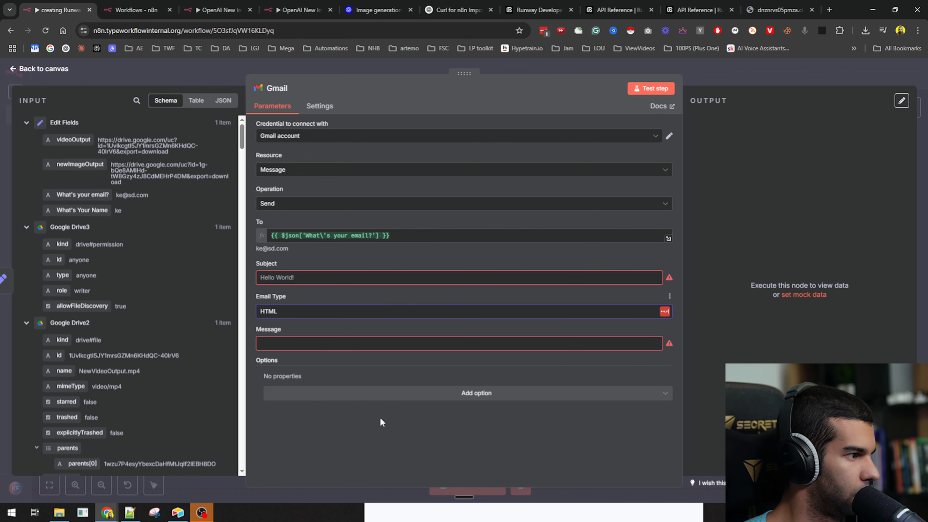
{"action": "left_click", "coordinate": [260, 315]}
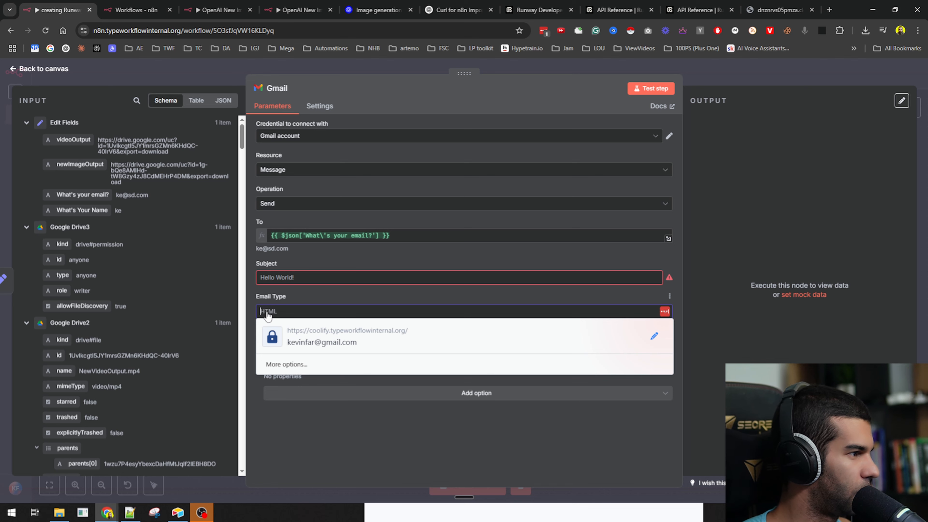
{"action": "type", "text": "te"}
{"action": "key", "text": "BackSpace"}
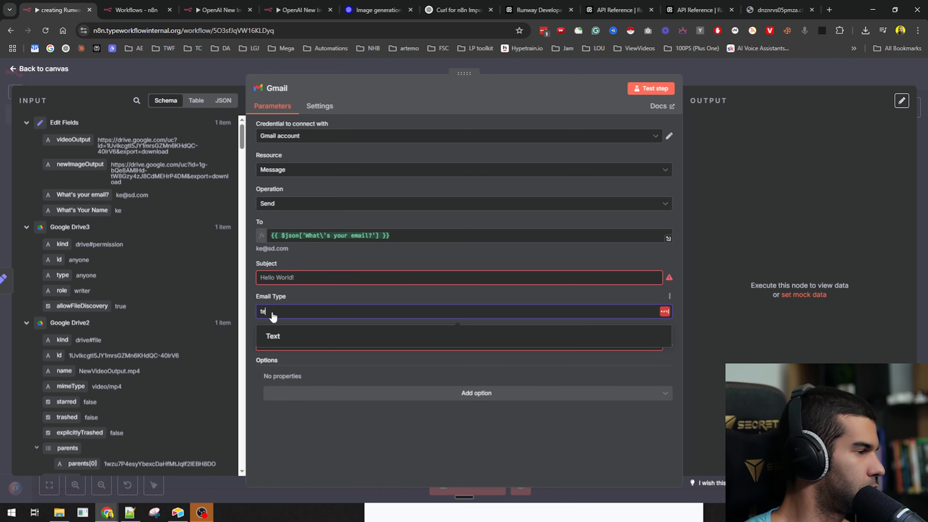
{"action": "left_click", "coordinate": [278, 330]}
{"action": "left_click", "coordinate": [282, 312]}
{"action": "type", "text": "te"}
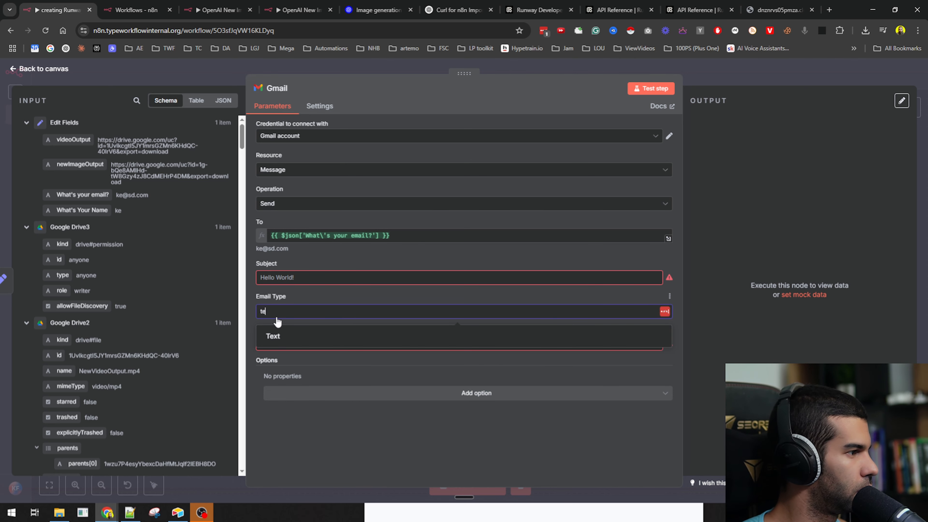
{"action": "left_click", "coordinate": [272, 336]}
{"action": "left_click", "coordinate": [299, 280]}
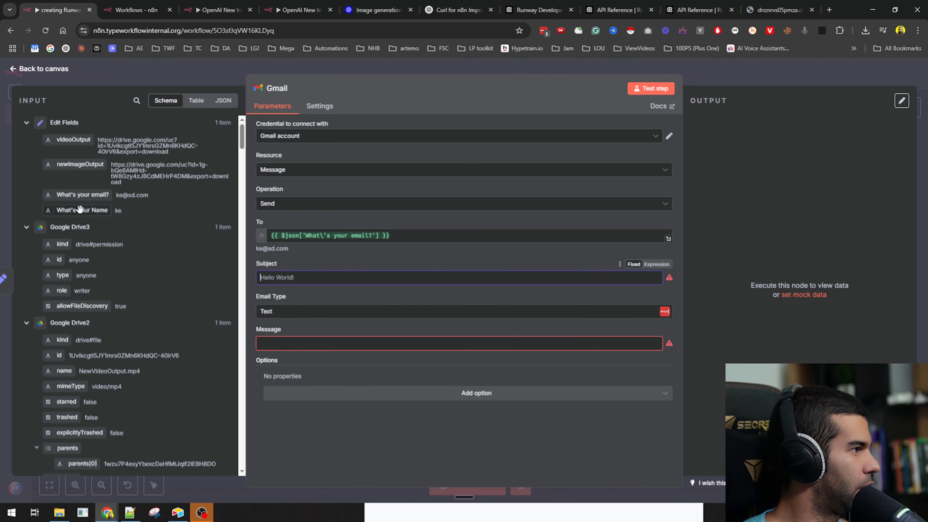
- Set the subject to the submitter's name plus '- your video's ready.' and greet them by name
{"action": "left_click_drag", "start_coordinate": [79, 209], "coordinate": [328, 277]}
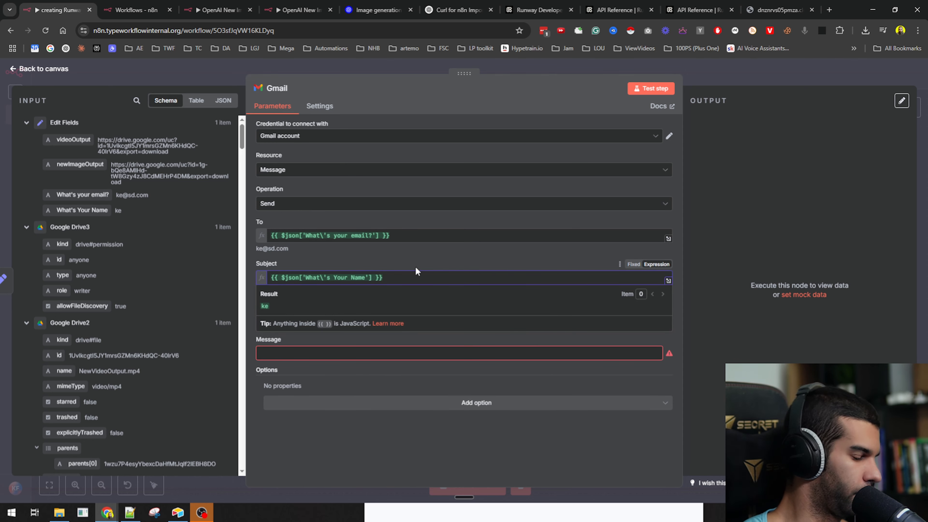
{"action": "type", "text": "- your video's ready."}
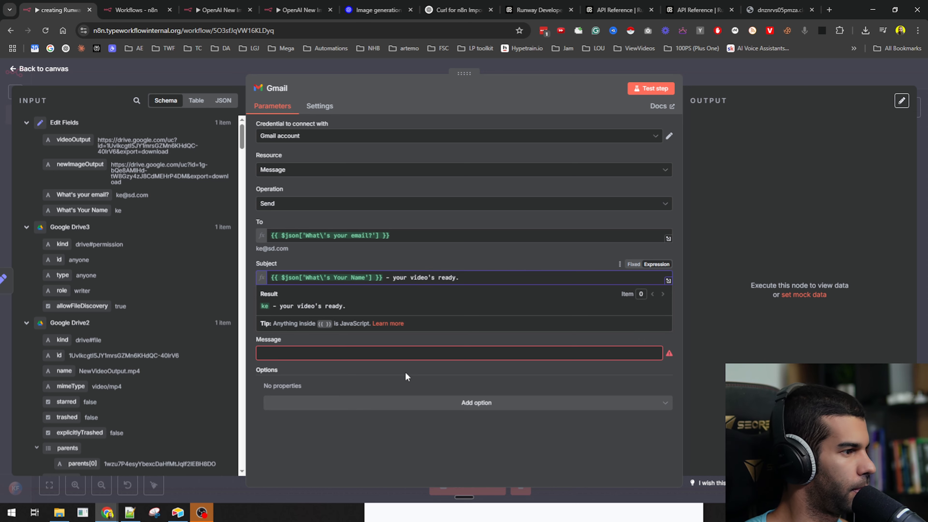
{"action": "left_click", "coordinate": [323, 353]}
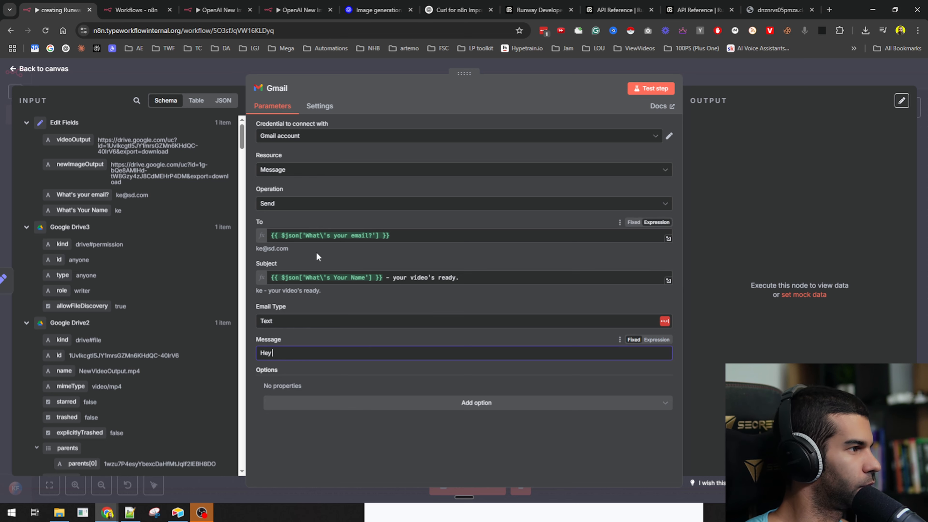
{"action": "left_click_drag", "start_coordinate": [383, 277], "coordinate": [229, 261]}
{"action": "key", "text": "ctrl+c"}
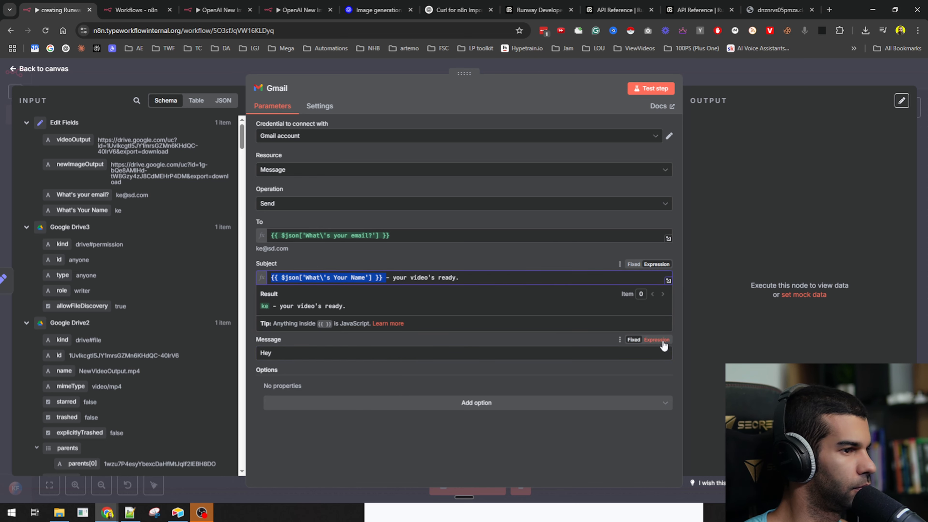
{"action": "left_click", "coordinate": [382, 358]}
{"action": "key", "text": "ctrl+v"}
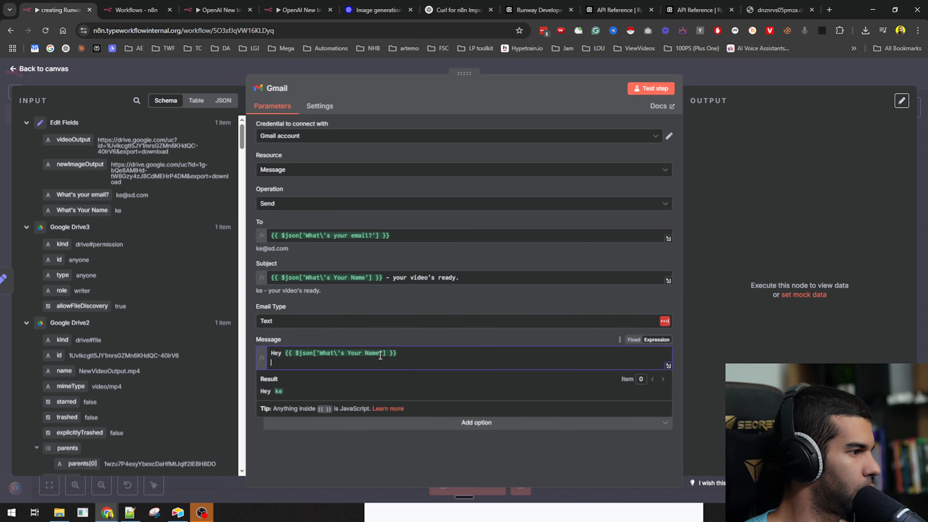
- Write the message lines 'Your video is ready.', the image and video link intros, and 'Hope you enjoy!'
{"action": "key", "text": "Return"}
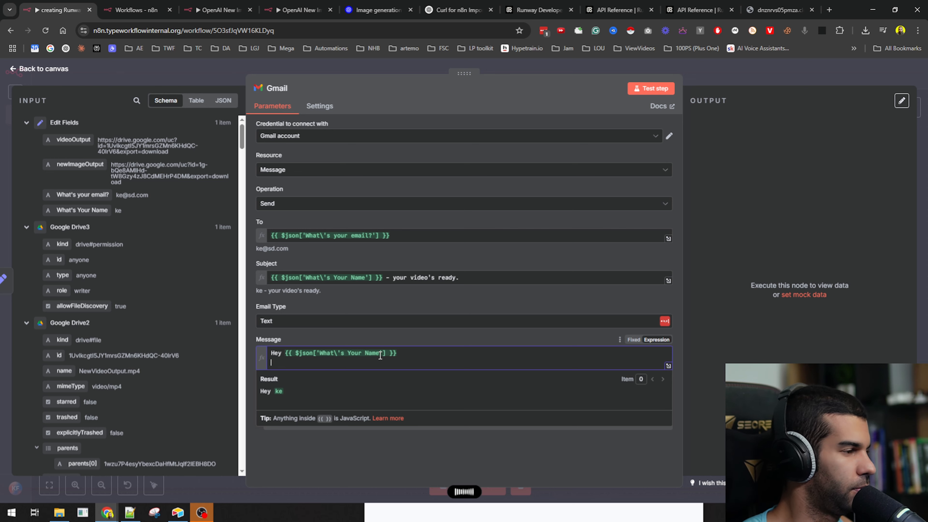
{"action": "type", "text": "Your video is ready."}
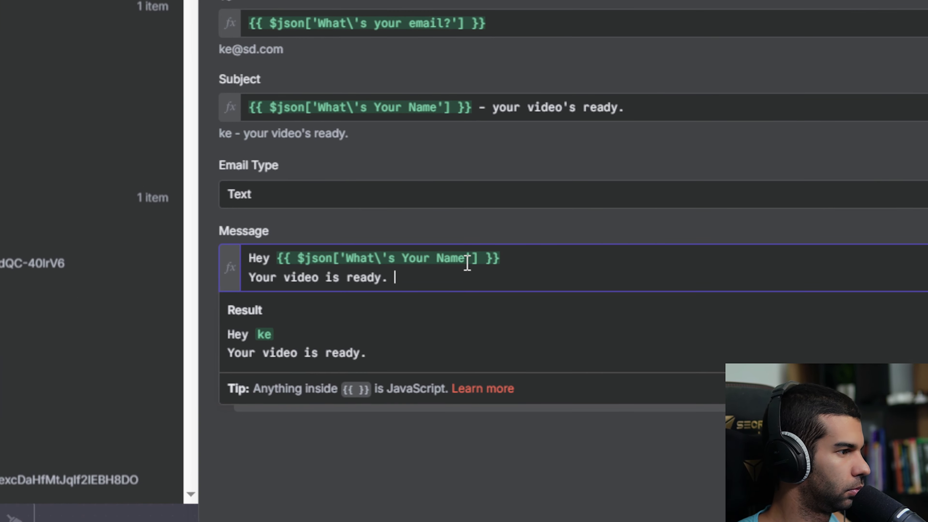
{"action": "key", "text": "Return"}
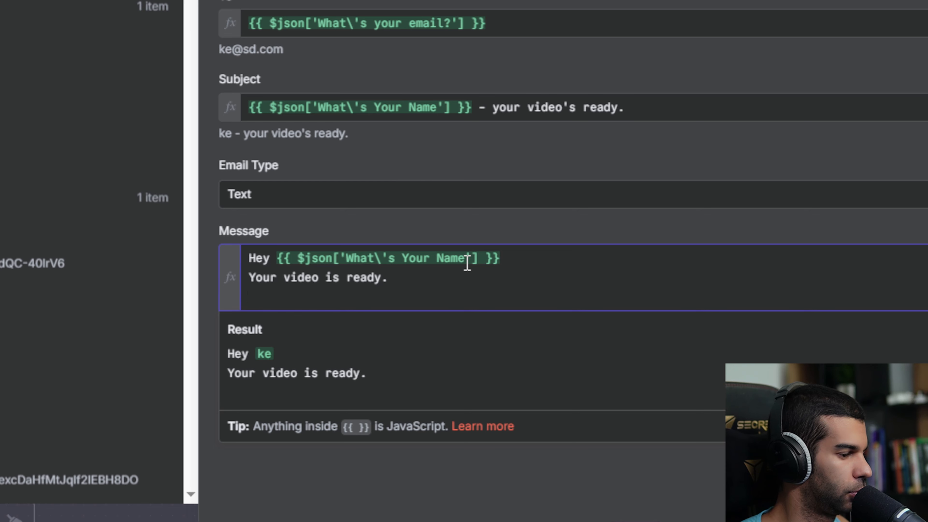
{"action": "type", "text": "You can find the newly generated image here:"}
{"action": "key", "text": "Return"}
{"action": "key", "text": "Return"}
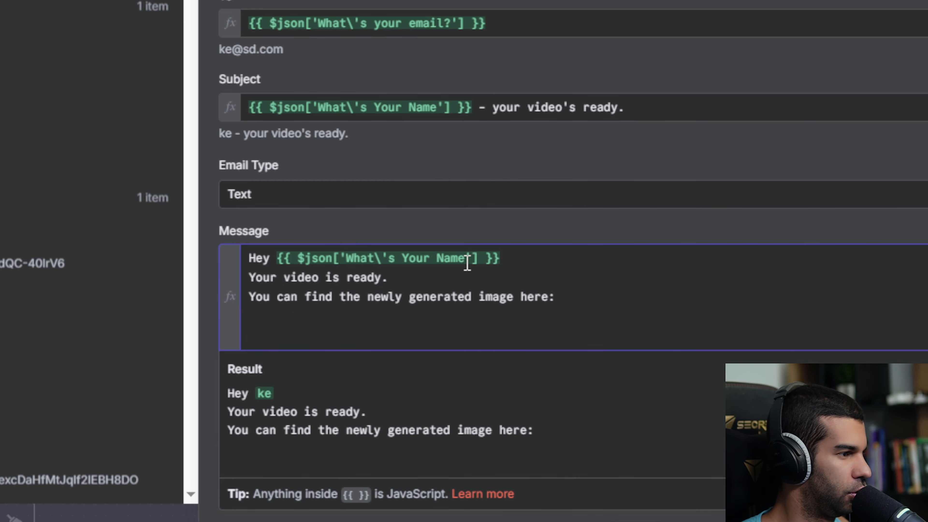
{"action": "type", "text": "And your generated video here:"}
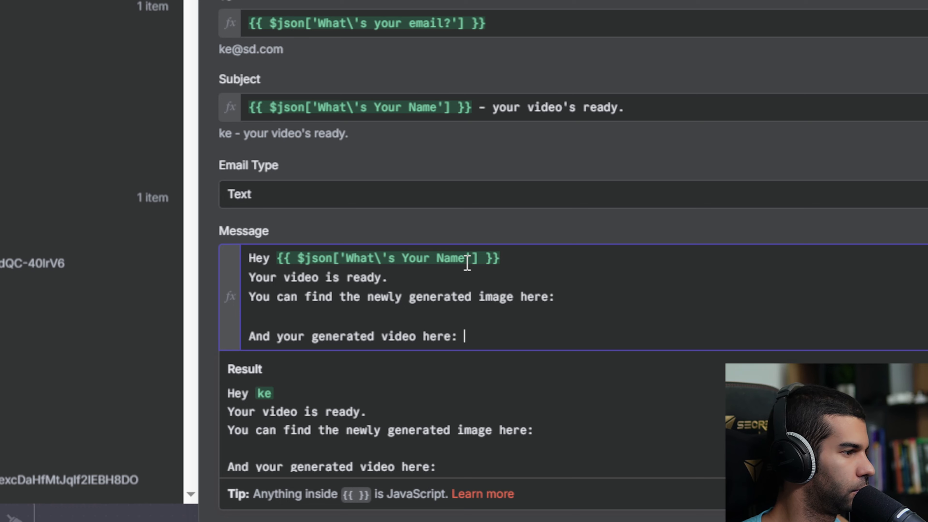
{"action": "key", "text": "Return"}
{"action": "key", "text": "Return"}
{"action": "type", "text": "Hope you enjoy!"}
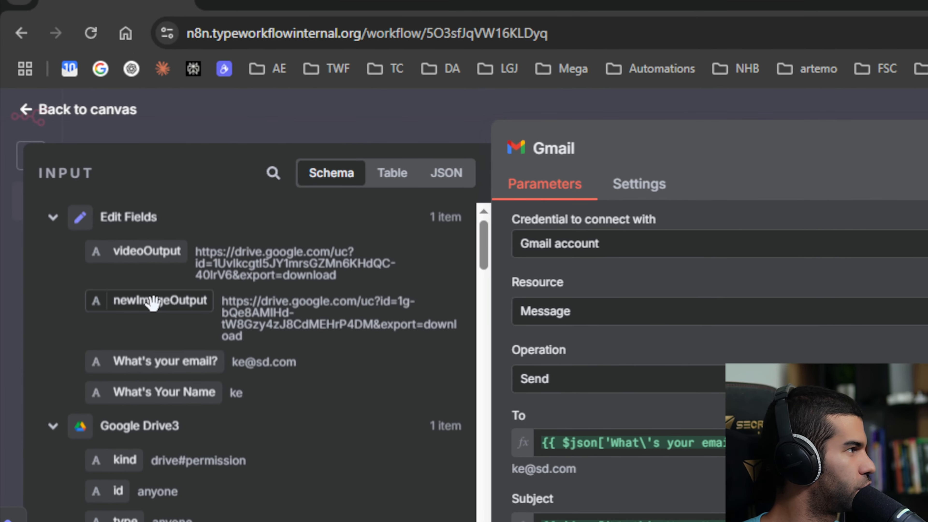
- Insert the newImageOutput and videoOutput links into the message
{"action": "left_click_drag", "start_coordinate": [151, 304], "coordinate": [547, 276]}
{"action": "left_click_drag", "start_coordinate": [478, 293], "coordinate": [478, 297]}
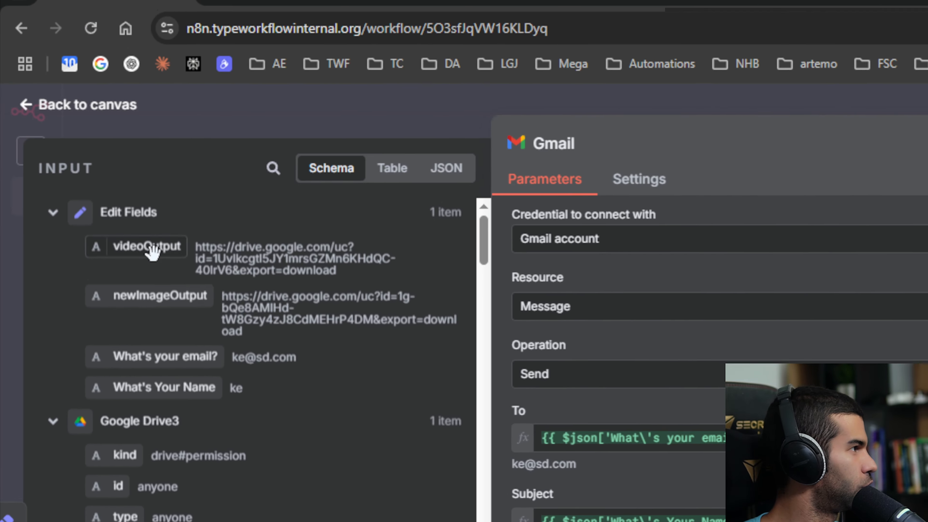
{"action": "left_click_drag", "start_coordinate": [149, 244], "coordinate": [588, 437]}
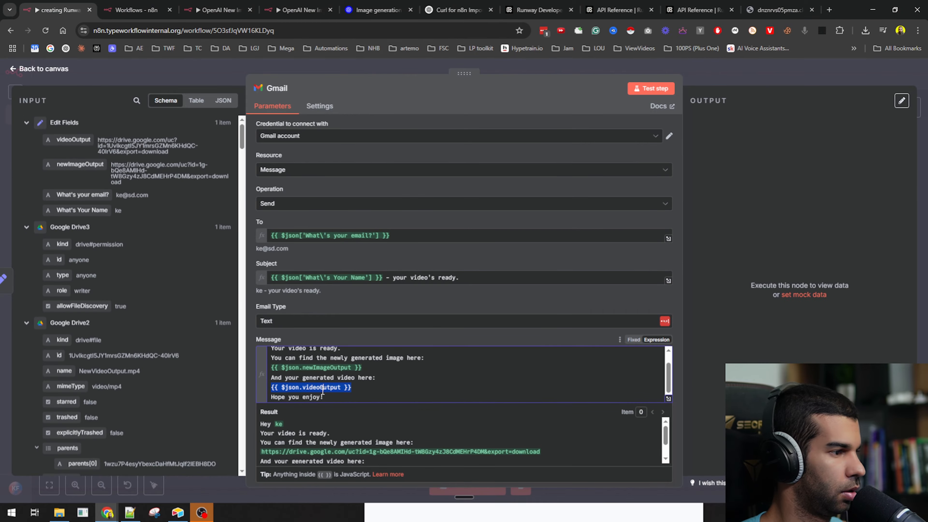
{"action": "left_click", "coordinate": [740, 77]}
- Save the workflow and box-select the nodes before the Gmail node
{"action": "key", "text": "ctrl+s"}
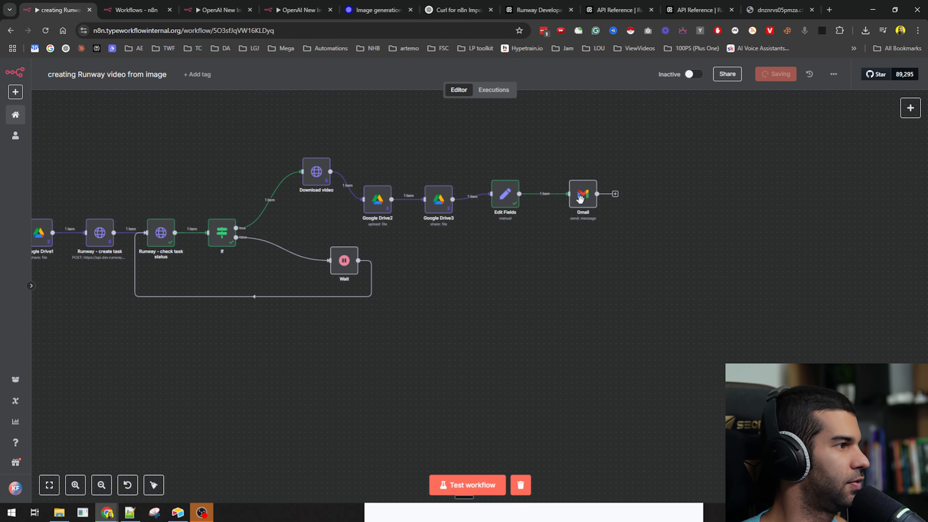
{"action": "scroll", "coordinate": [408, 333], "scroll_direction": "down", "scroll_amount": 2}
{"action": "left_click_drag", "start_coordinate": [445, 355], "coordinate": [610, 386]}
{"action": "left_click_drag", "start_coordinate": [675, 168], "coordinate": [61, 409]}
{"action": "left_click_drag", "start_coordinate": [202, 300], "coordinate": [204, 301]}
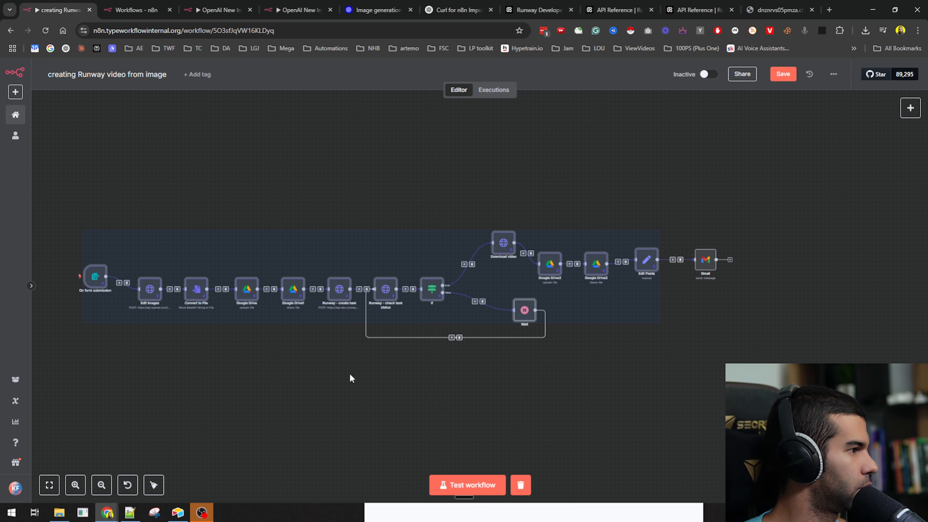
{"action": "left_click", "coordinate": [349, 376]}
- Remove pinned data from the first nodes, including Google Drive1, one node at a time
{"action": "key", "text": "p"}
{"action": "left_click", "coordinate": [431, 290]}
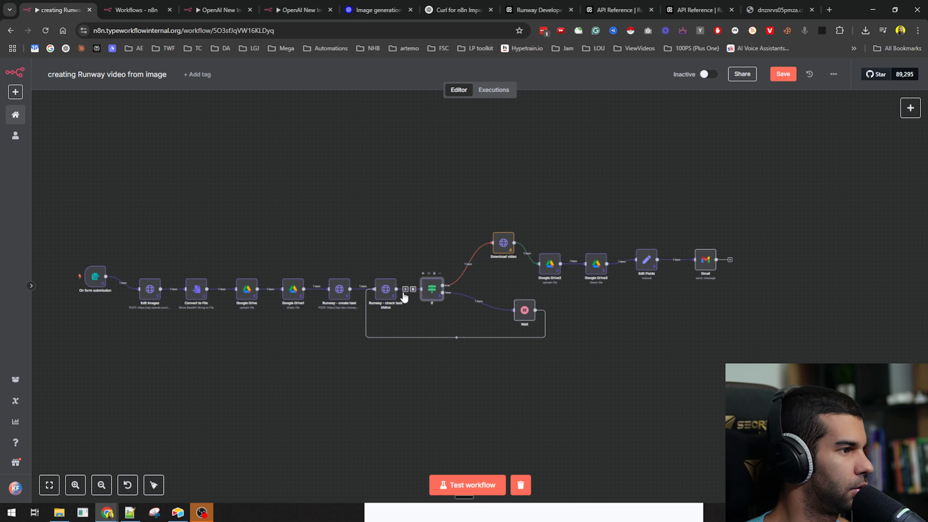
{"action": "key", "text": "p"}
{"action": "left_click", "coordinate": [388, 293]}
{"action": "key", "text": "p"}
{"action": "left_click", "coordinate": [334, 293]}
{"action": "left_click", "coordinate": [288, 288]}
{"action": "key", "text": "p"}
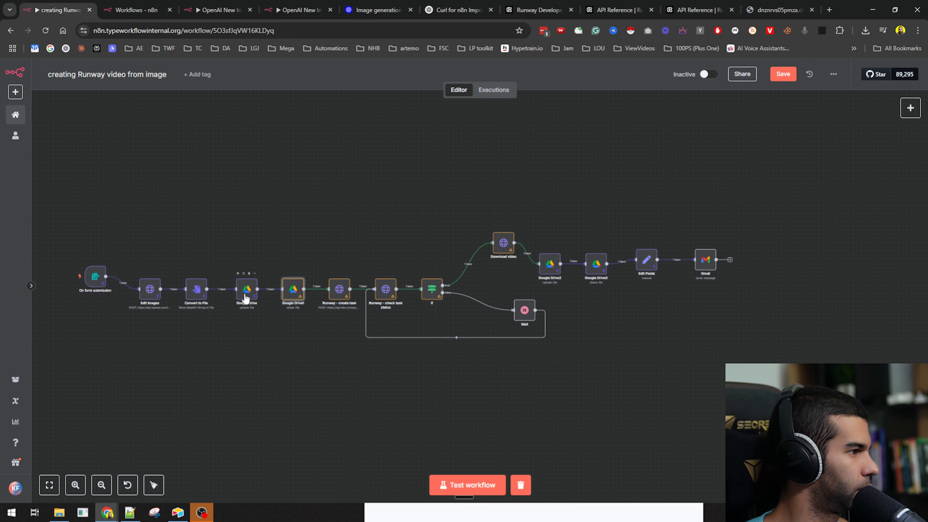
{"action": "left_click", "coordinate": [197, 289]}
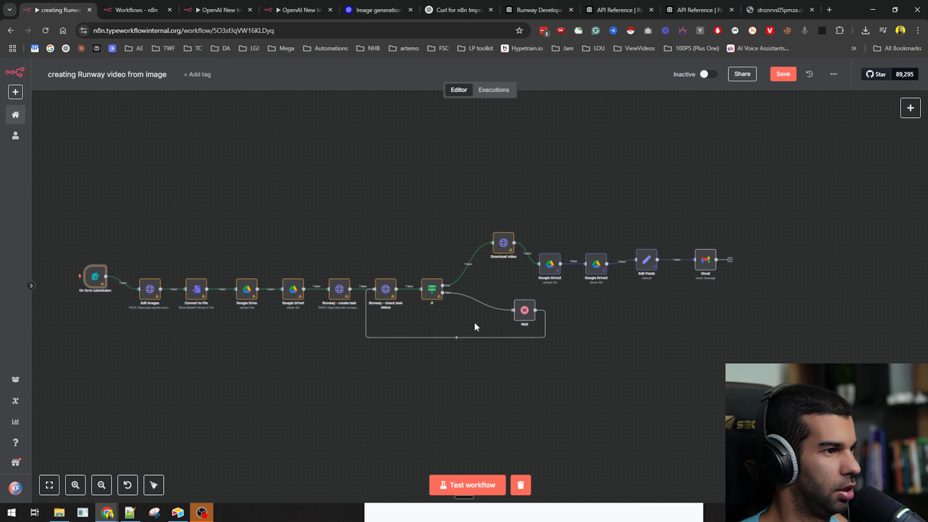
- Unpin the Google Drive2 and Edit Fields nodes, then save the workflow
{"action": "left_click", "coordinate": [549, 267]}
{"action": "key", "text": "p"}
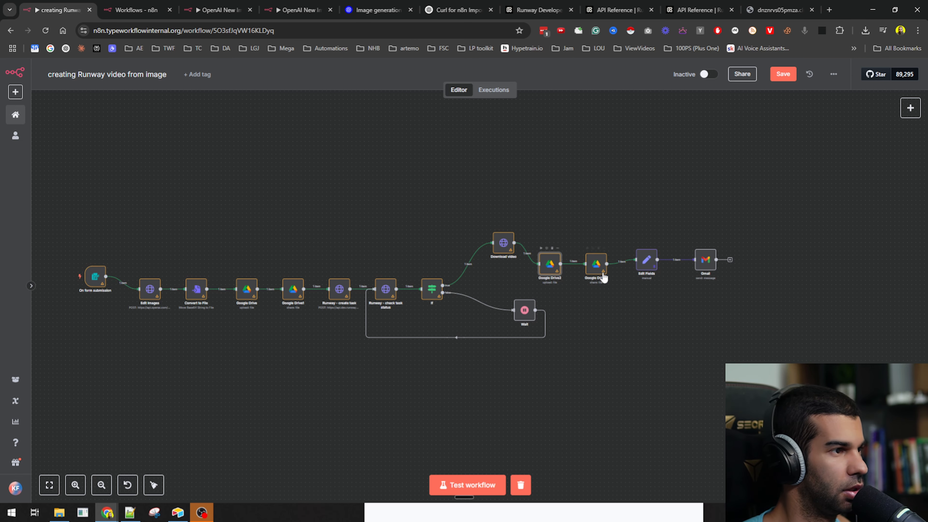
{"action": "left_click", "coordinate": [647, 262]}
{"action": "key", "text": "p"}
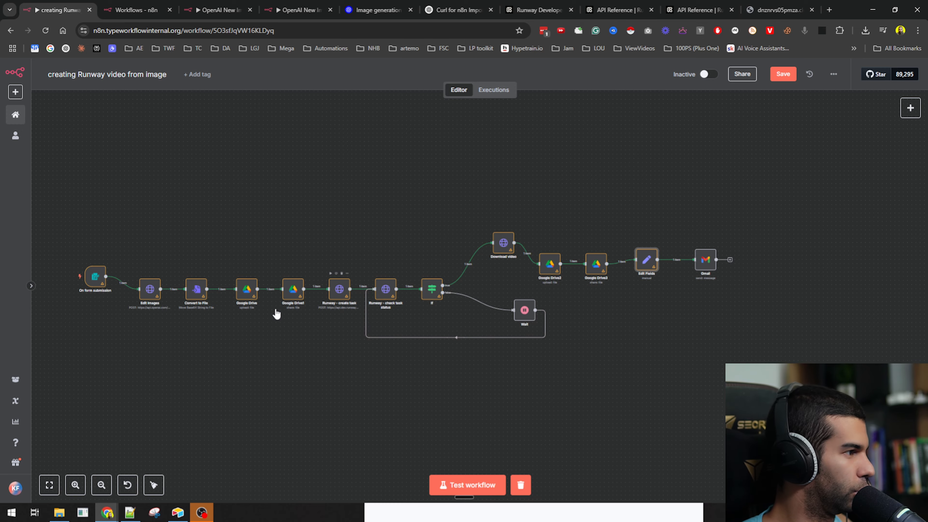
{"action": "scroll", "coordinate": [277, 314], "scroll_direction": "up", "scroll_amount": 3}
{"action": "key", "text": "ctrl+s"}
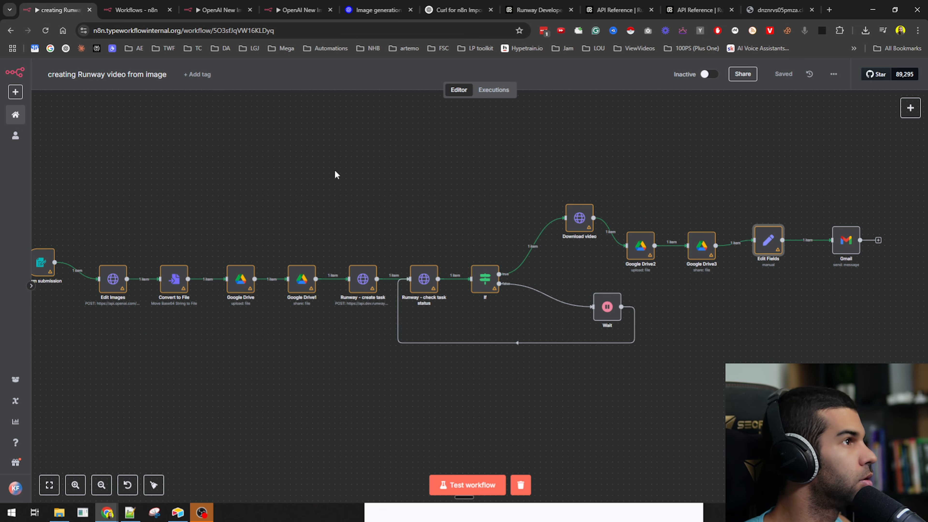
{"action": "key", "text": "alt+Tab"}
- Preview the red motorcycle picture in Drive, then pan the n8n canvas to the Gmail end
{"action": "double_click", "coordinate": [218, 191]}
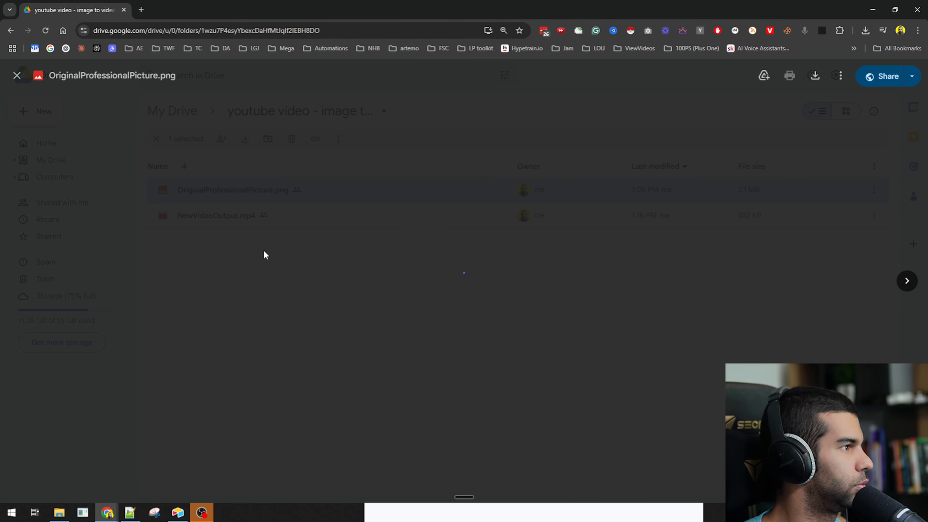
{"action": "key", "text": "alt+Tab"}
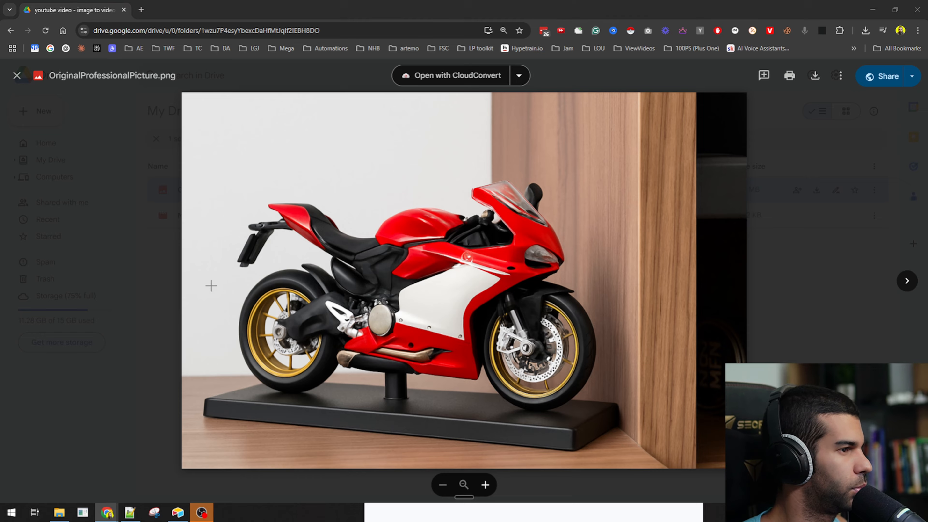
{"action": "left_click_drag", "start_coordinate": [281, 331], "coordinate": [362, 340]}
{"action": "left_click_drag", "start_coordinate": [843, 331], "coordinate": [709, 310]}
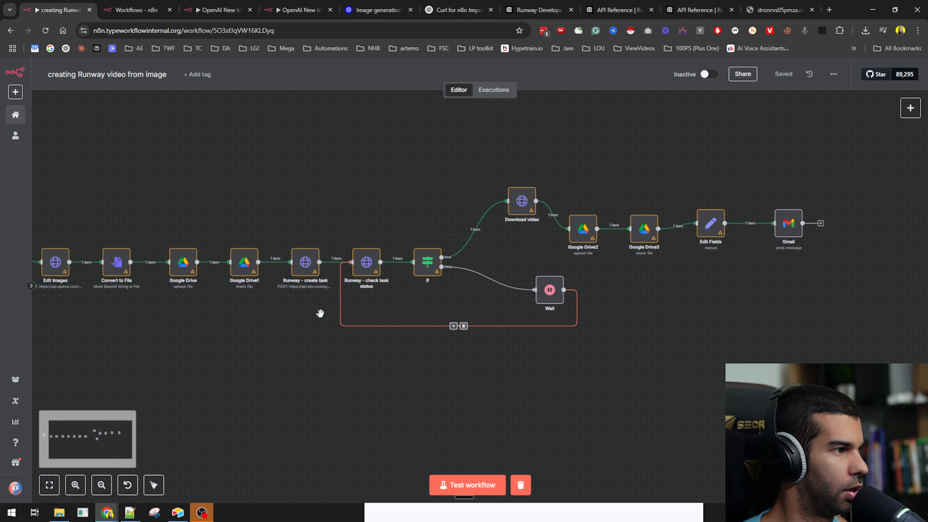
- Tidy up the workflow layout, save it, and start a test run with the form
{"action": "right_click", "coordinate": [278, 313]}
{"action": "left_click", "coordinate": [315, 363]}
{"action": "left_click", "coordinate": [783, 75]}
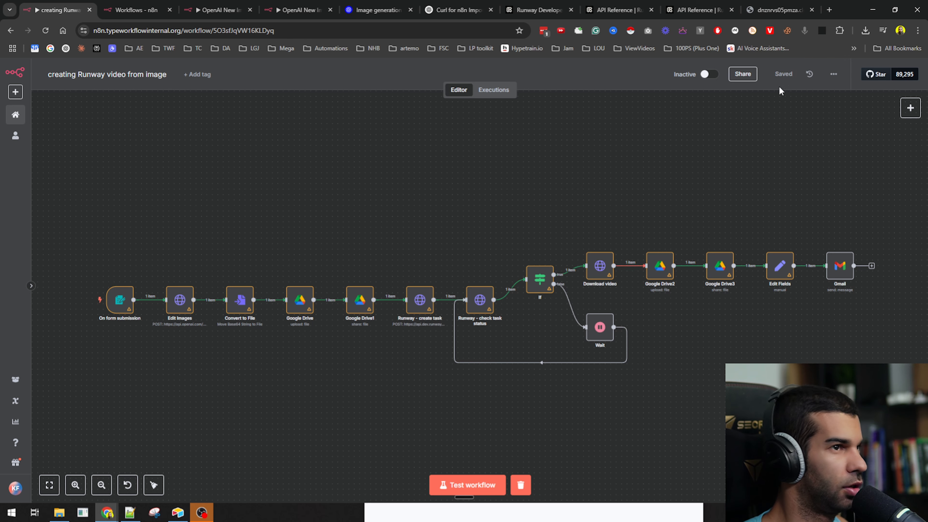
{"action": "left_click", "coordinate": [467, 485]}
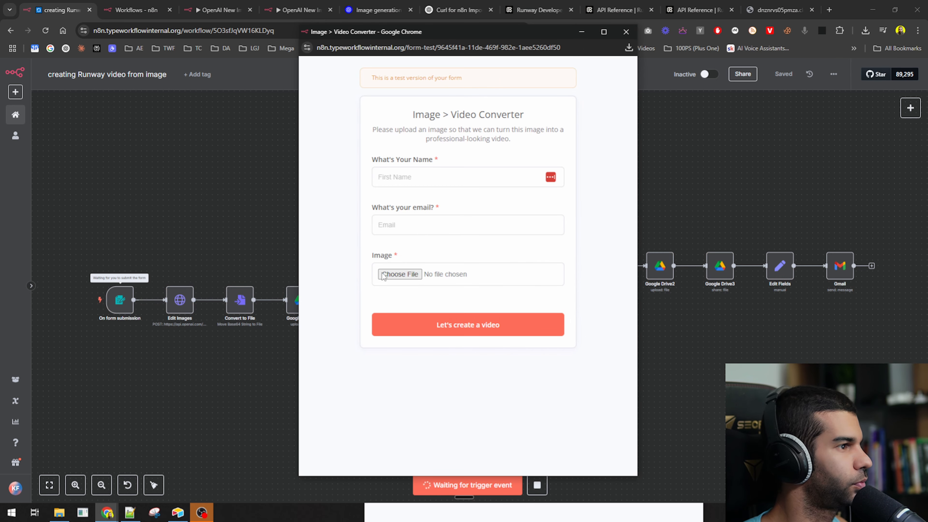
- Attach blackR1.jpg, enter a name and e-mail address, and submit the Image > Video Converter form
{"action": "left_click", "coordinate": [399, 274]}
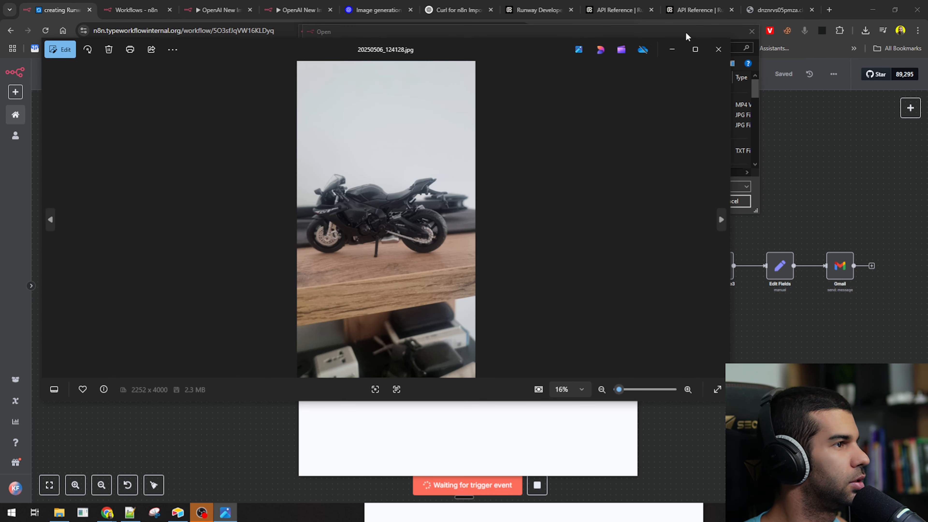
{"action": "left_click", "coordinate": [718, 49]}
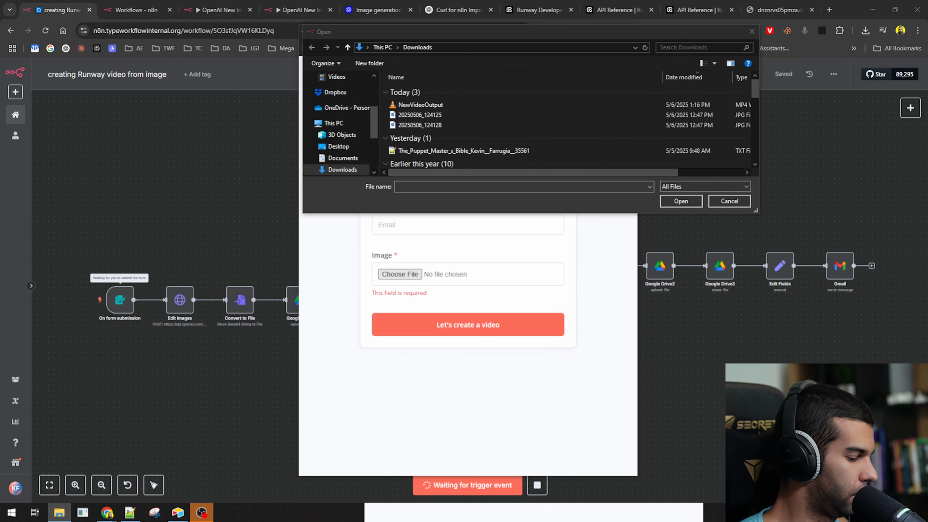
{"action": "double_click", "coordinate": [436, 125]}
{"action": "left_click", "coordinate": [402, 178]}
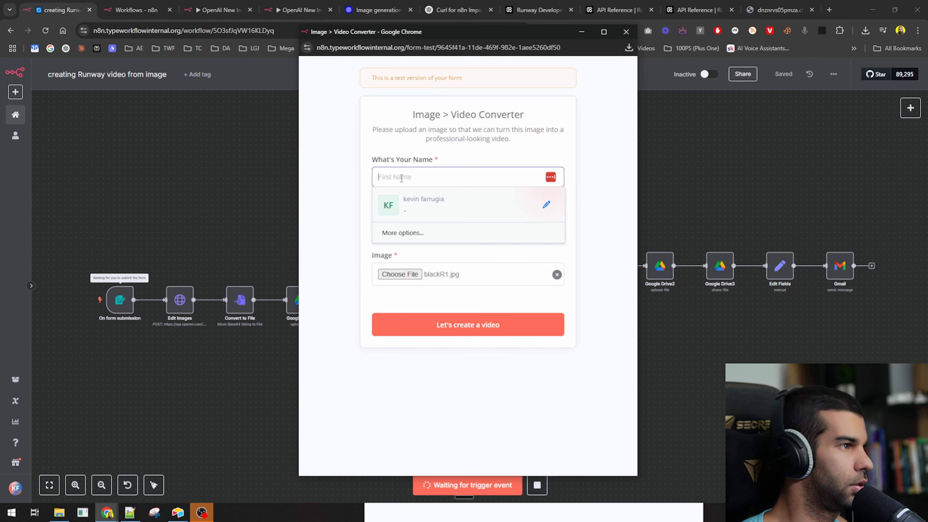
{"action": "type", "text": "kevin"}
{"action": "key", "text": "Tab"}
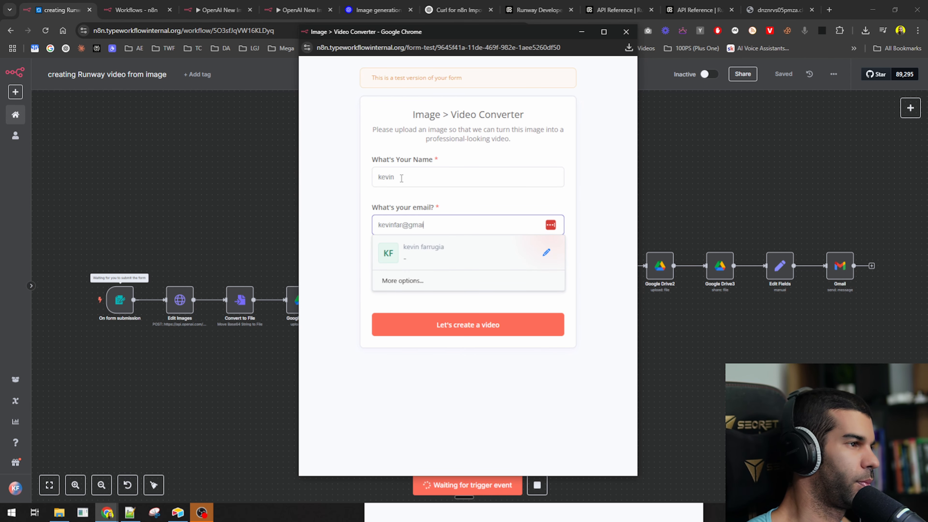
{"action": "left_click", "coordinate": [441, 327]}
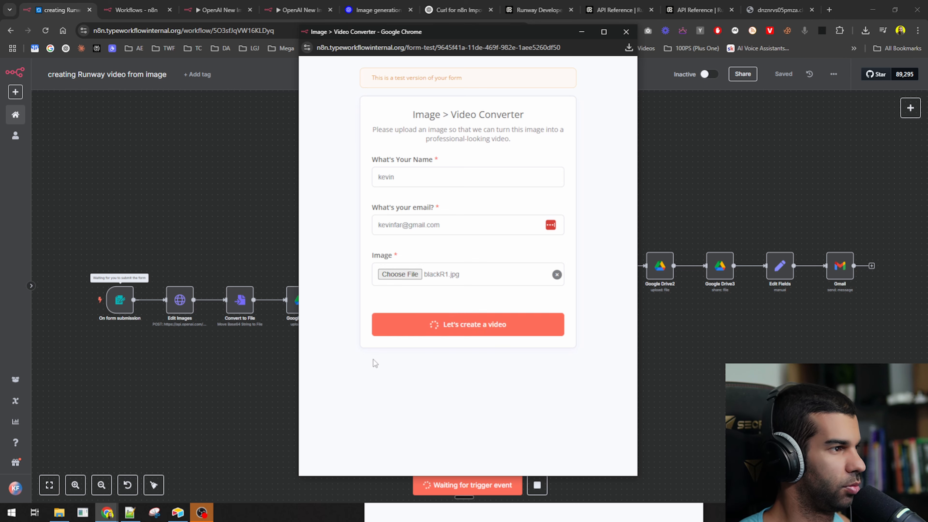
{"action": "left_click", "coordinate": [581, 33]}
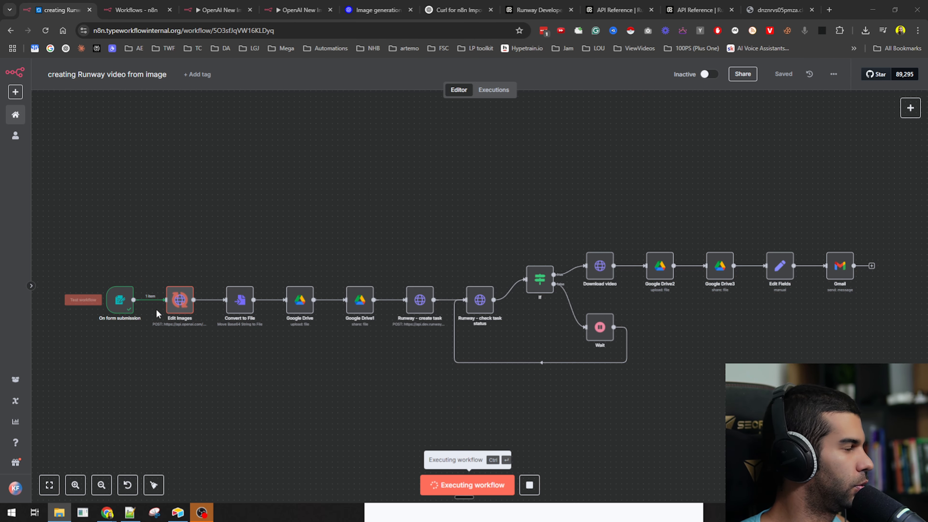
- Close the Drive preview and trash both files in the image-to-video folder
{"action": "key", "text": "alt+Tab"}
{"action": "key", "text": "alt+Tab"}
{"action": "key", "text": "alt+Tab"}
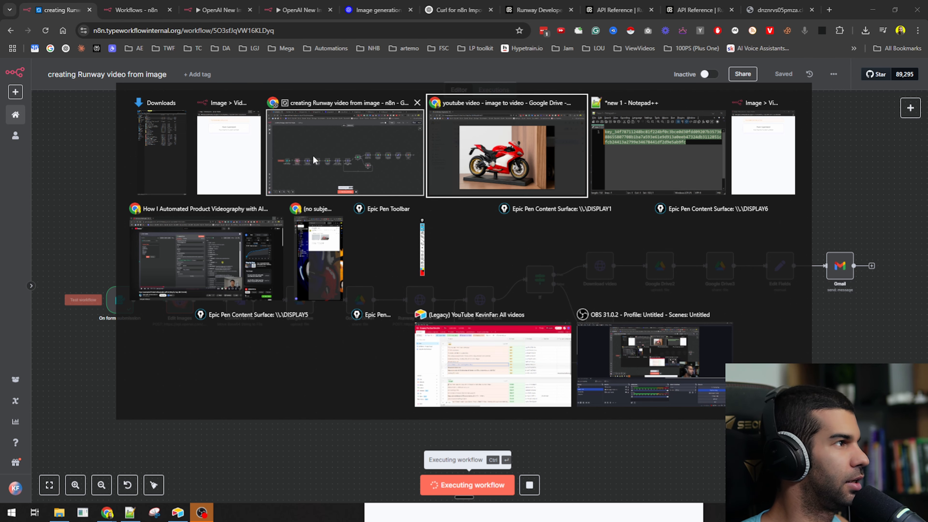
{"action": "key", "text": "Escape"}
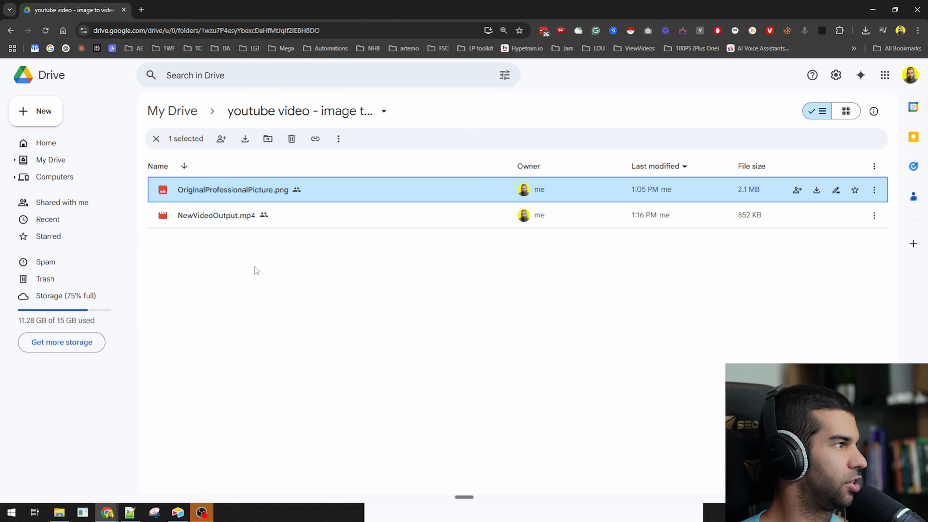
{"action": "left_click", "coordinate": [268, 238]}
{"action": "key", "text": "ctrl+a"}
{"action": "key", "text": "Delete"}
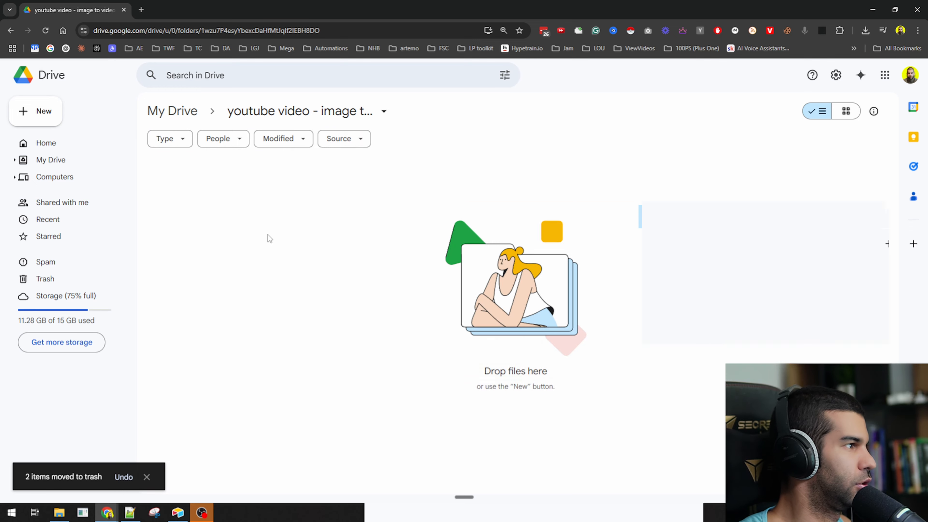
{"action": "key", "text": "alt+Tab"}
{"action": "left_click_drag", "start_coordinate": [317, 2], "coordinate": [445, 110]}
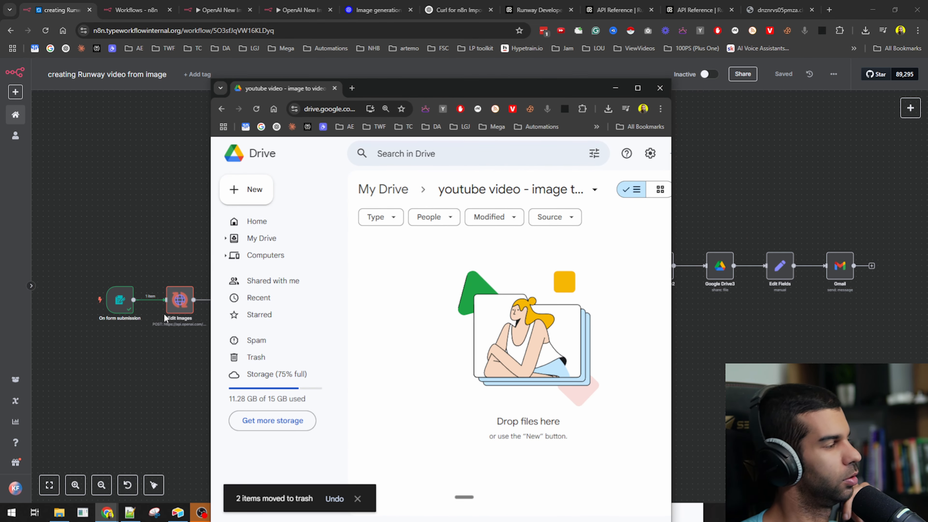
- Refresh the Drive folder and preview the newly generated OriginalProfessionalPicture.png of the black motorcycle
{"action": "left_click_drag", "start_coordinate": [479, 89], "coordinate": [350, 356]}
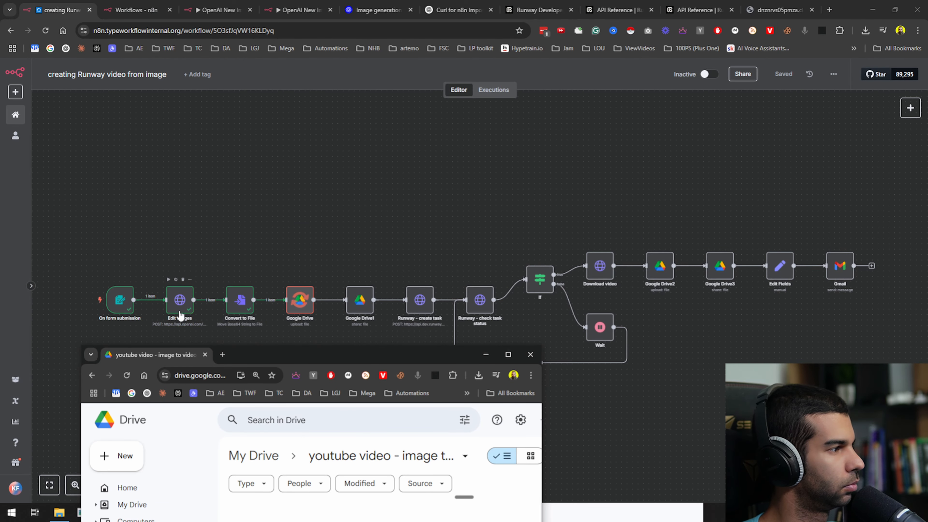
{"action": "left_click_drag", "start_coordinate": [299, 356], "coordinate": [408, 78]}
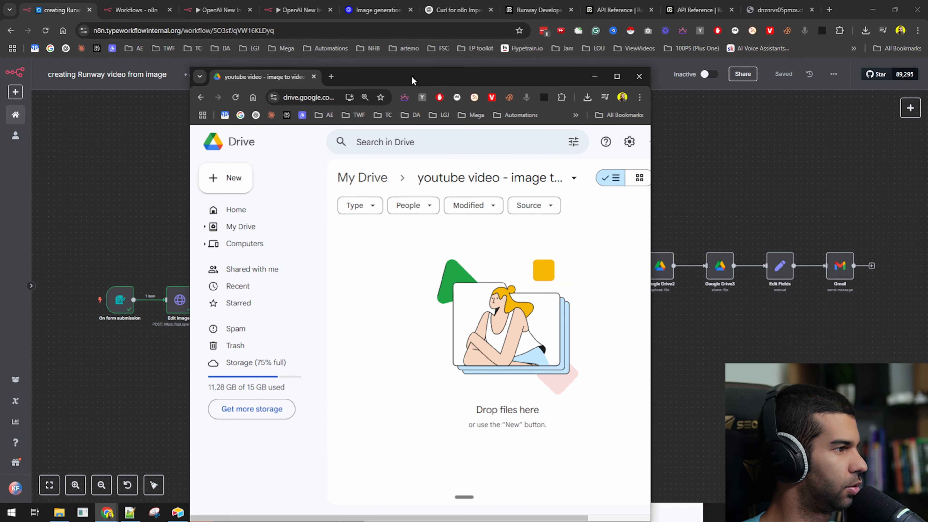
{"action": "left_click", "coordinate": [235, 98]}
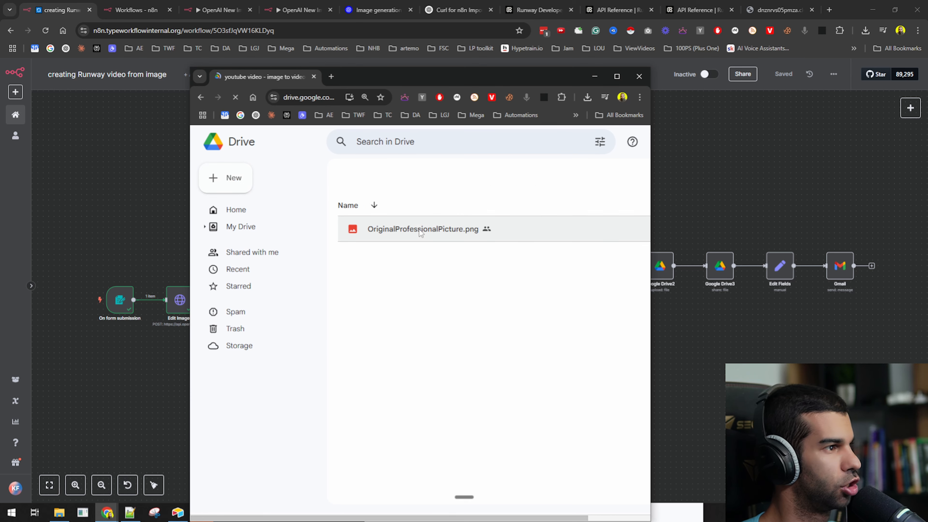
{"action": "double_click", "coordinate": [405, 260]}
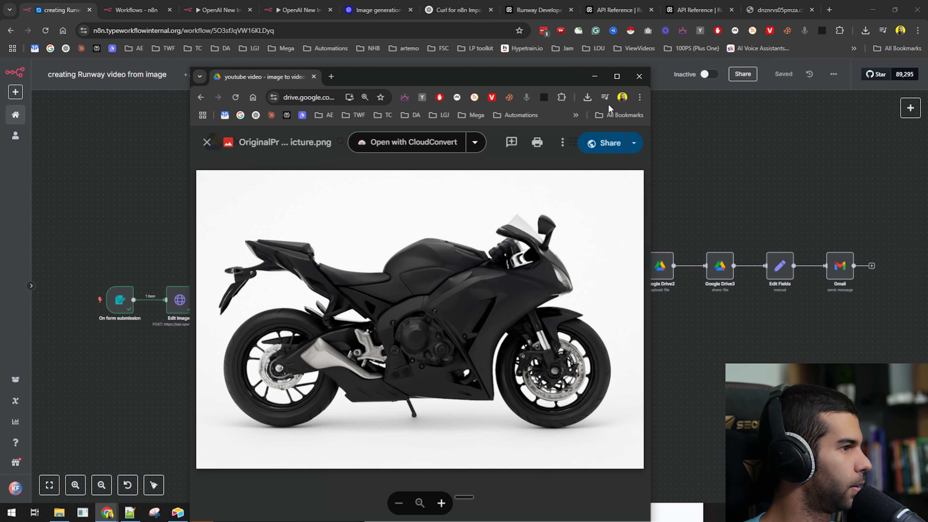
{"action": "left_click_drag", "start_coordinate": [529, 78], "coordinate": [293, 75]}
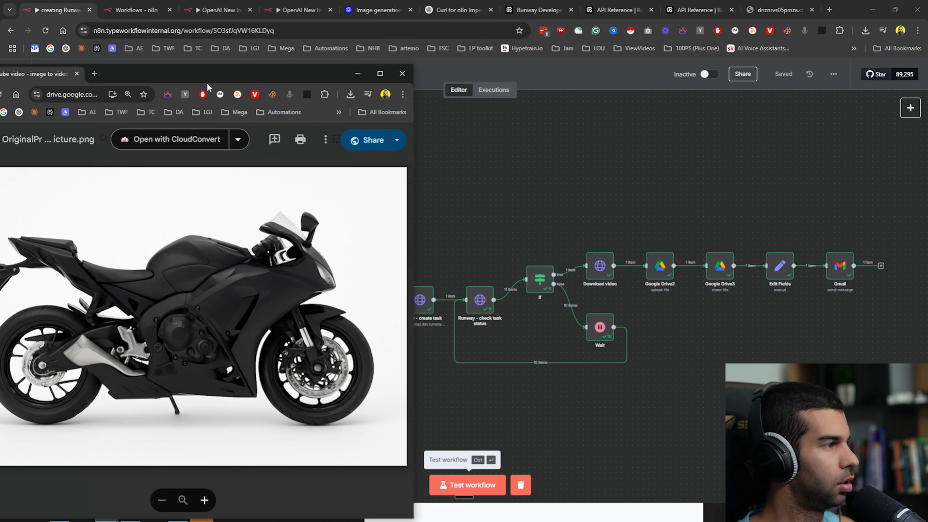
- Close the image and play NewVideoOutput.mp4, the 5-second black motorcycle clip
{"action": "left_click_drag", "start_coordinate": [246, 79], "coordinate": [395, 52]}
{"action": "key", "text": "Escape"}
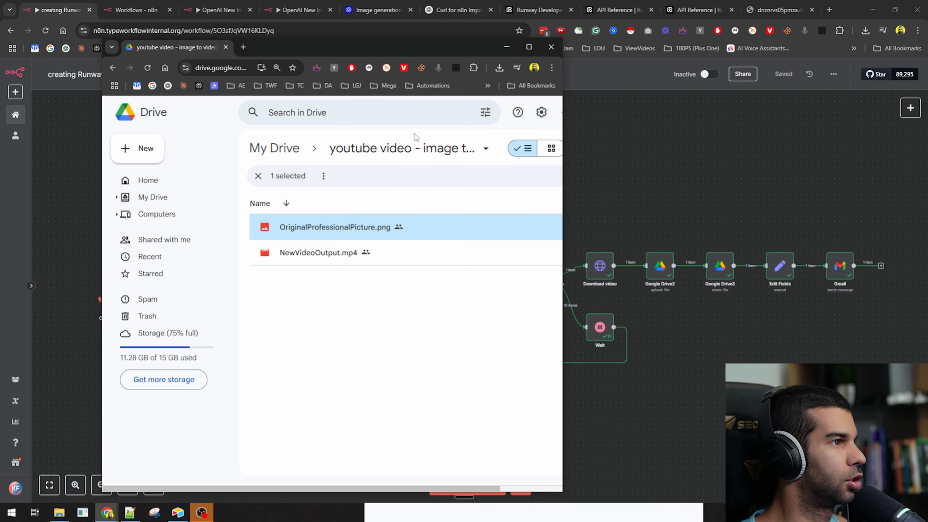
{"action": "double_click", "coordinate": [293, 260]}
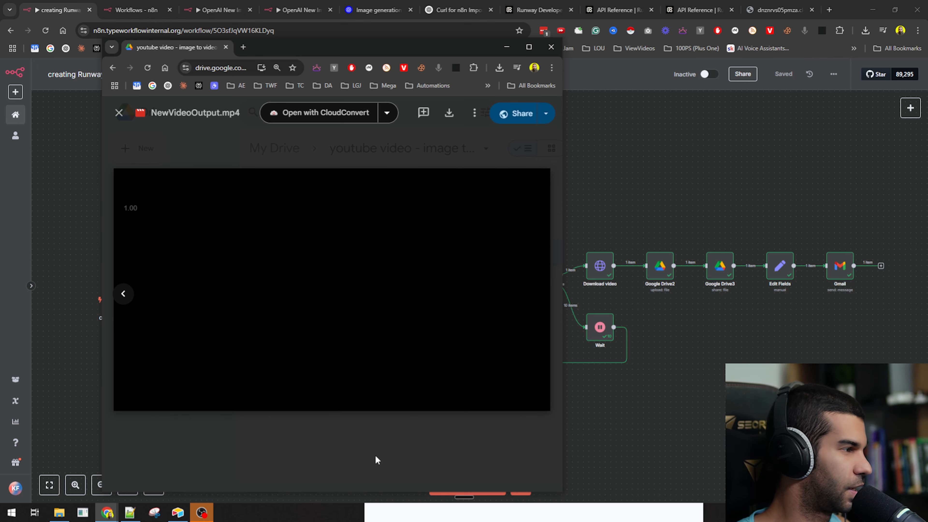
{"action": "left_click", "coordinate": [160, 384]}
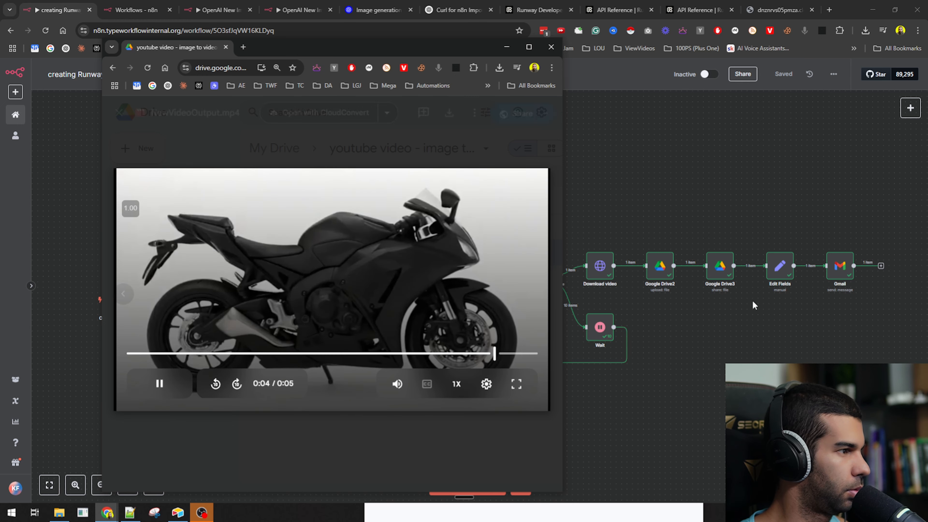
{"action": "left_click", "coordinate": [69, 3]}
- Go to the Gmail inbox in a new browser window
{"action": "key", "text": "ctrl+n"}
{"action": "type", "text": "h"}
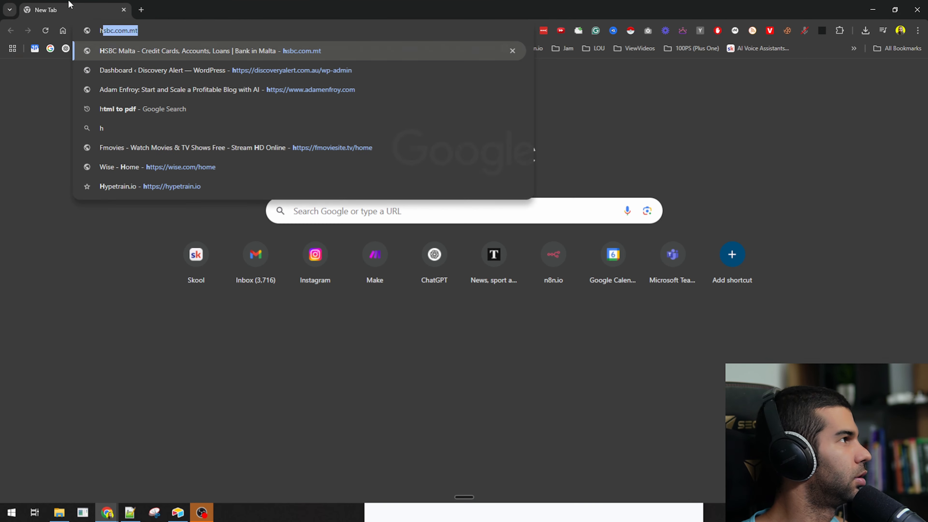
{"action": "key", "text": "BackSpace"}
{"action": "key", "text": "BackSpace"}
{"action": "type", "text": "g"}
{"action": "key", "text": "Return"}
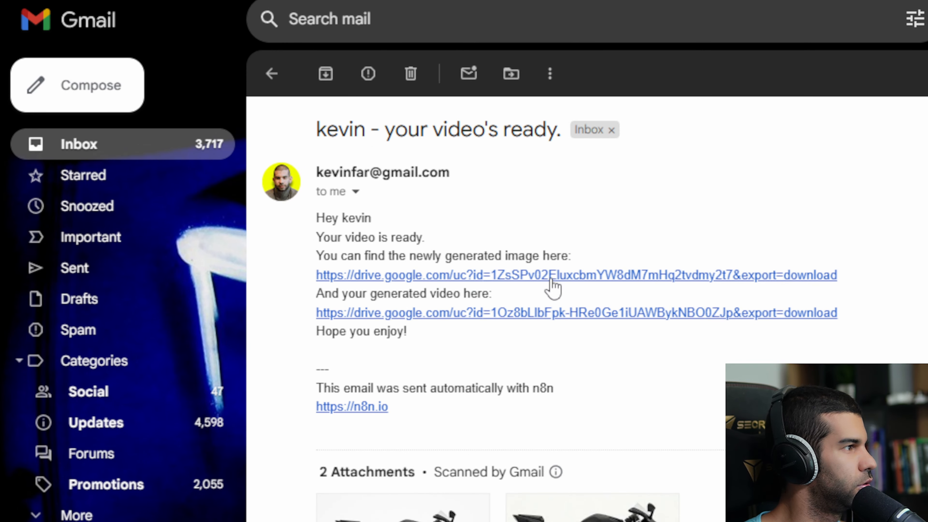
- In the video's-ready email, open the image link and play the attached motorcycle video
{"action": "left_click", "coordinate": [551, 278]}
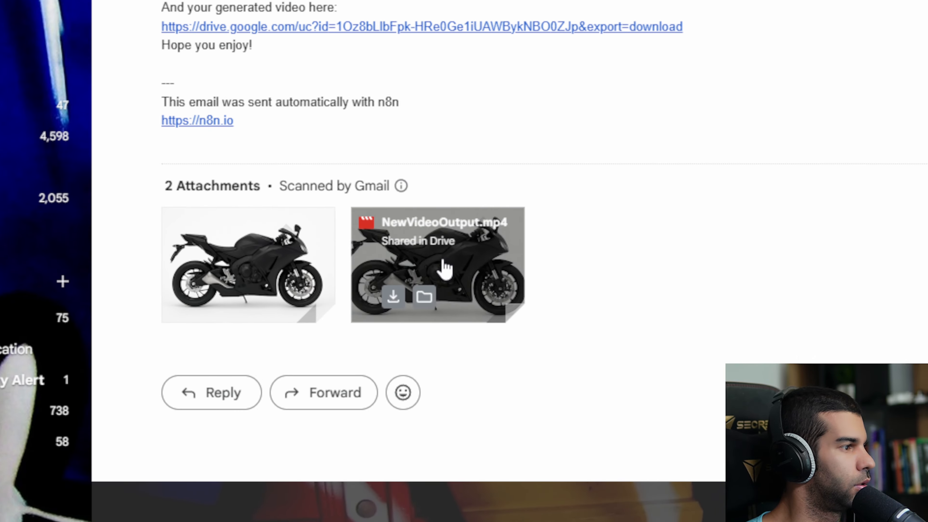
{"action": "left_click", "coordinate": [443, 268]}
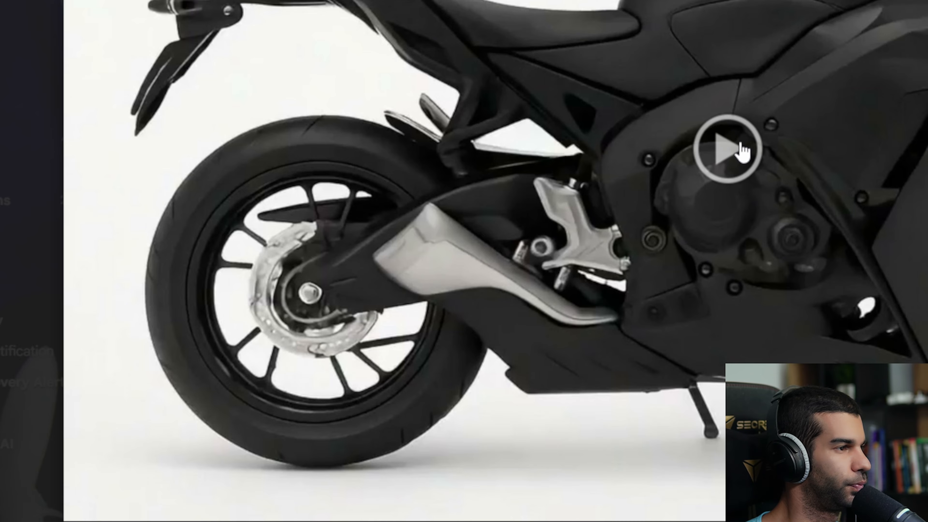
{"action": "left_click", "coordinate": [727, 149]}
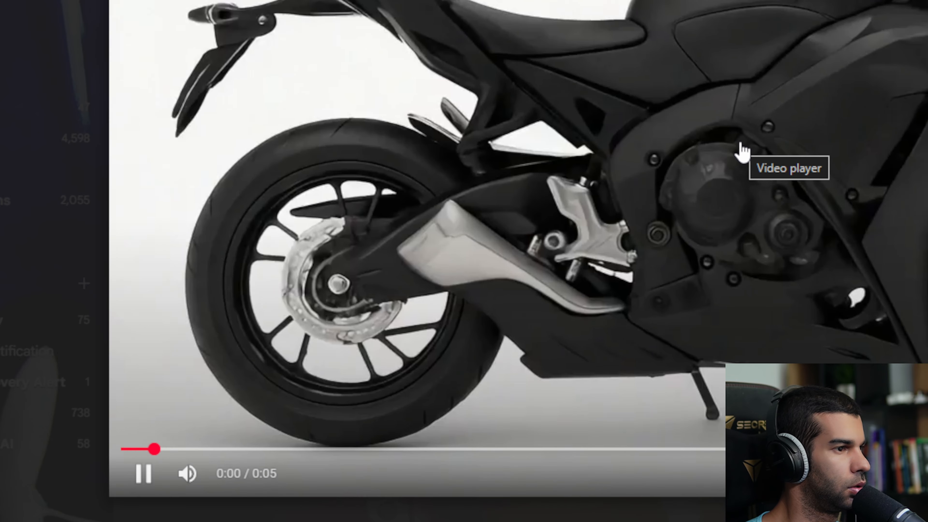